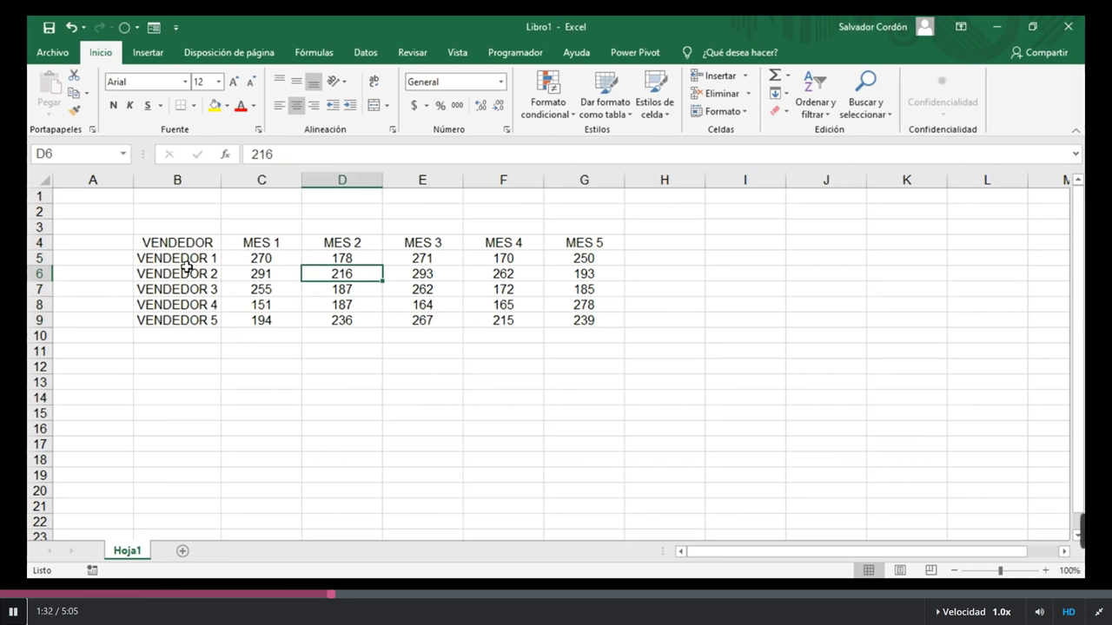
Examine the vendor sales data in B4:G9, covering the VENDEDOR column and the MES 1 to MES 5 columns
left_click_drag(199, 241, 569, 320)
left_click(422, 289)
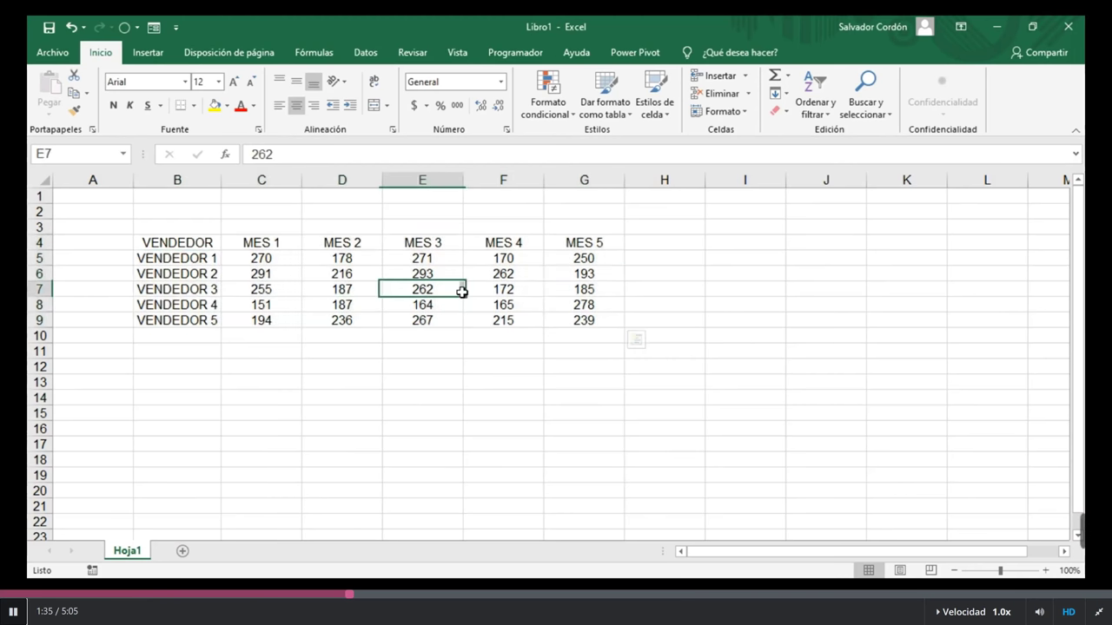
left_click(342, 289)
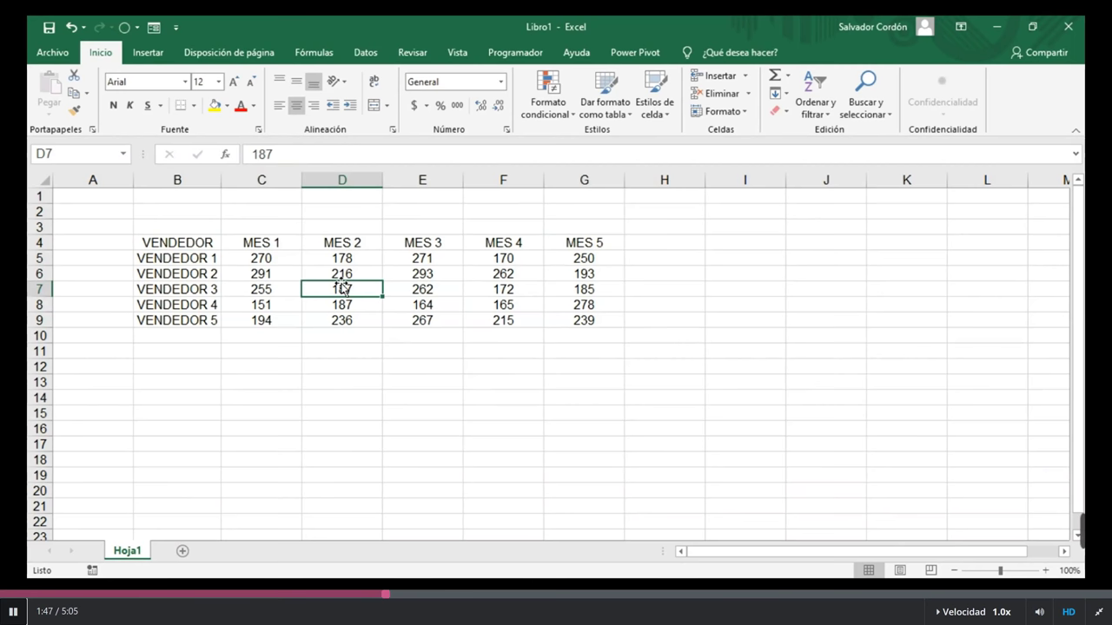
left_click(346, 275)
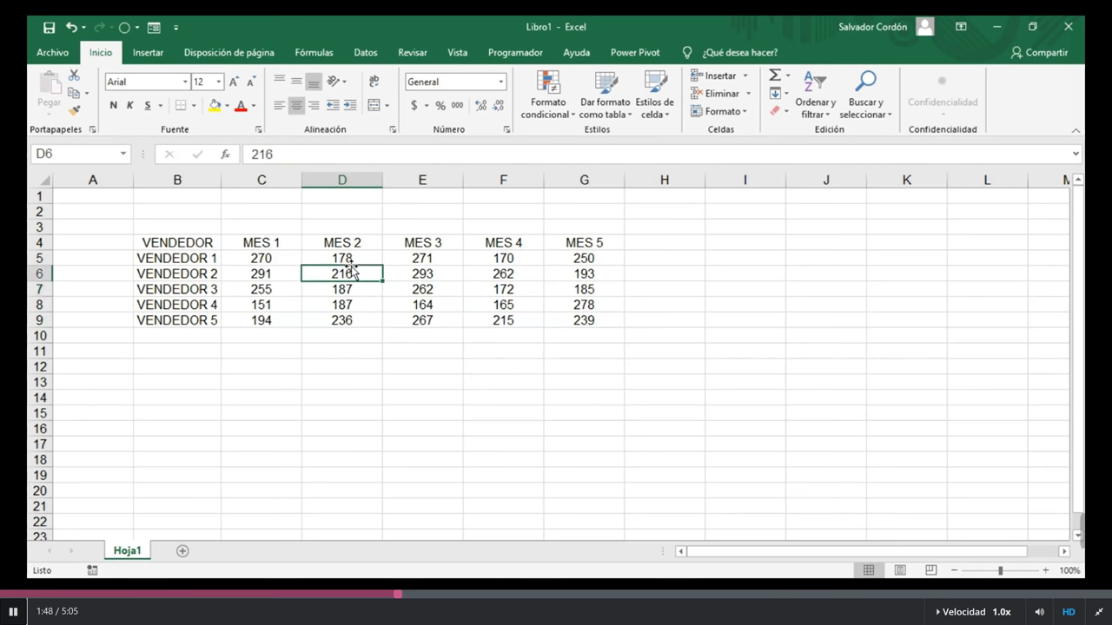
left_click(247, 274)
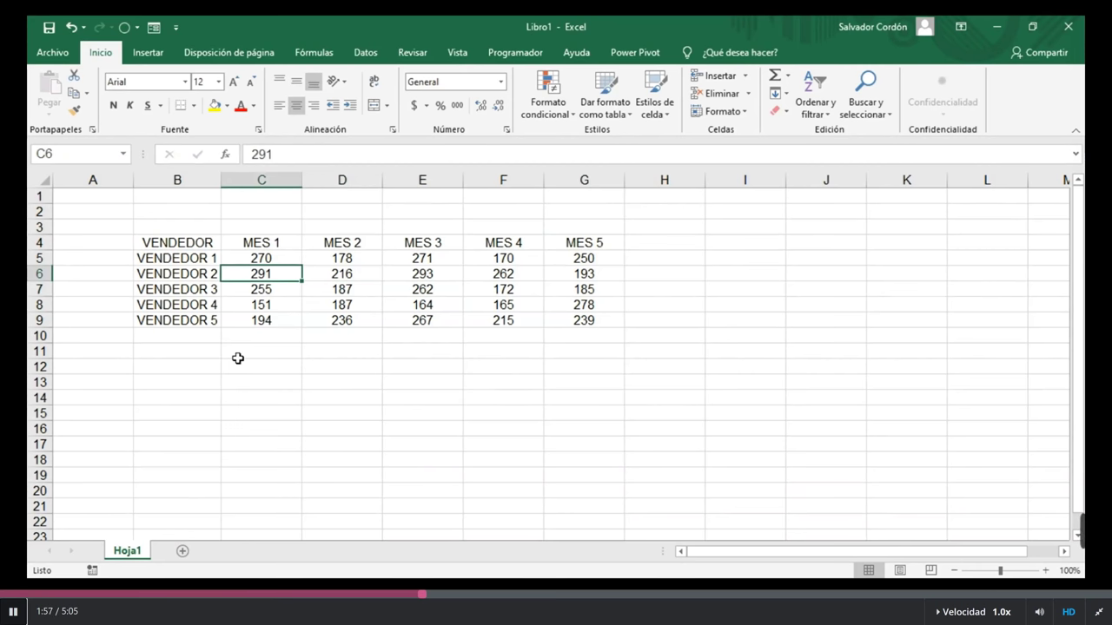
left_click_drag(177, 243, 584, 320)
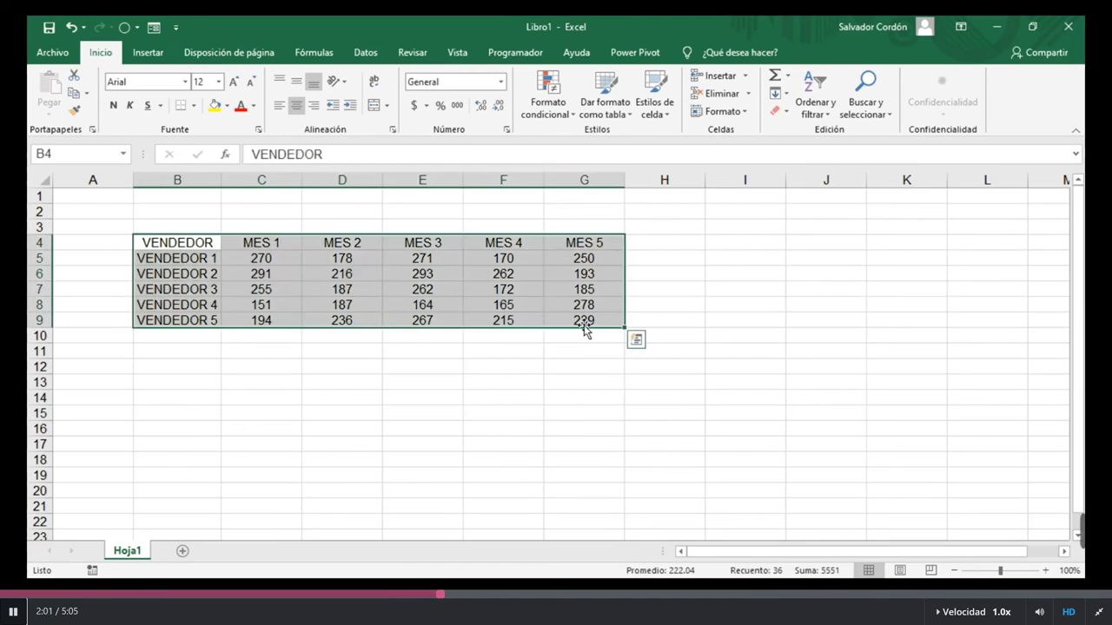
left_click(275, 273)
left_click_drag(182, 243, 261, 320)
left_click(391, 294)
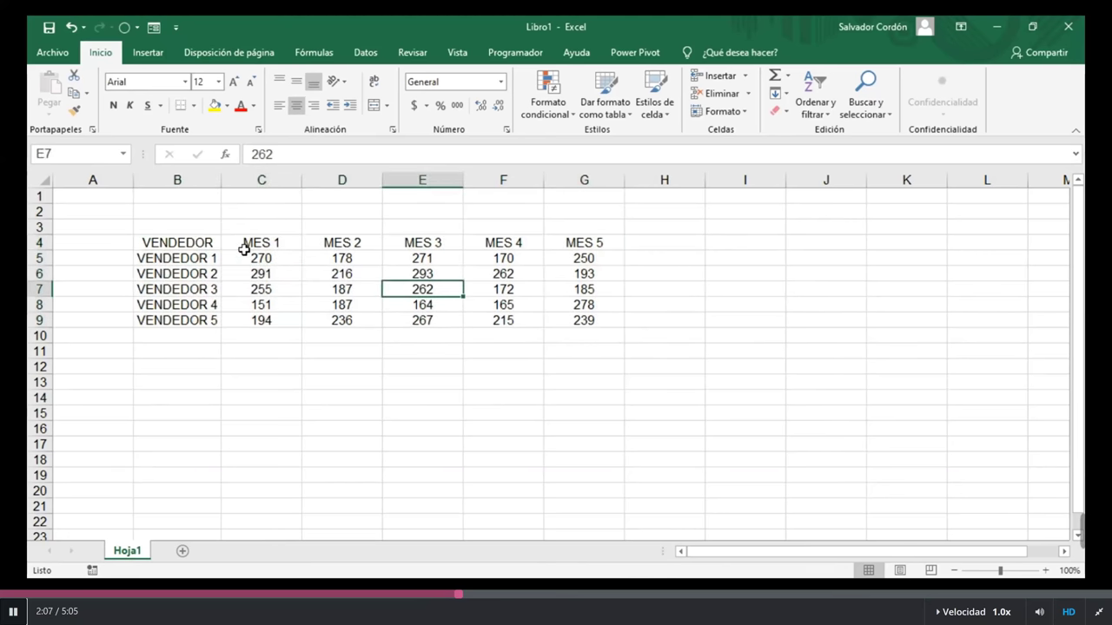
left_click_drag(178, 243, 331, 274)
left_click_drag(347, 320, 193, 243)
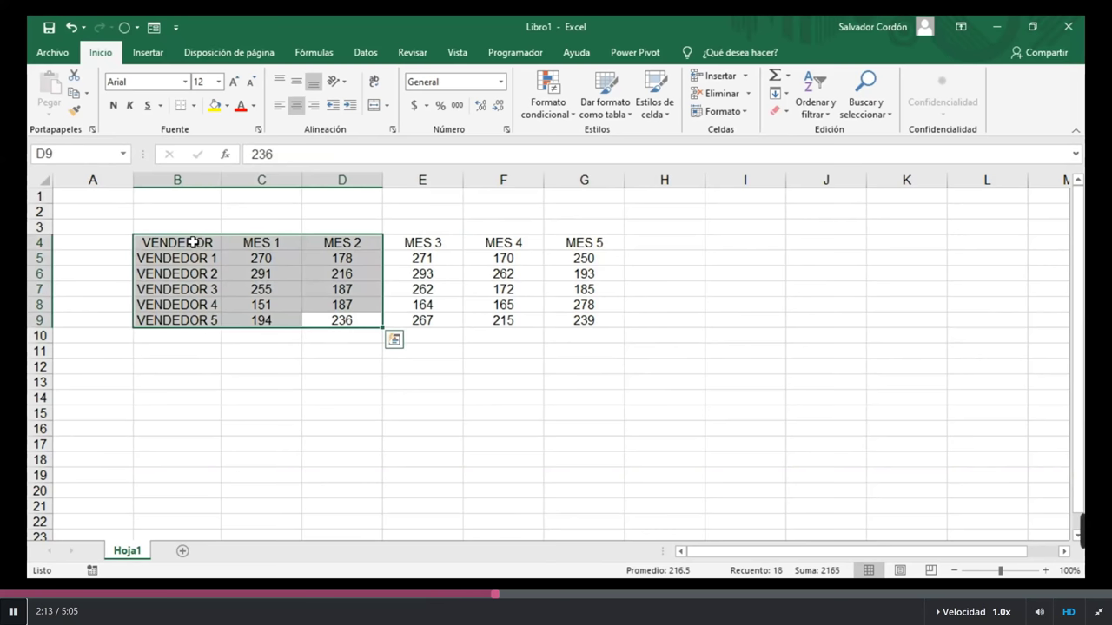
left_click(284, 276)
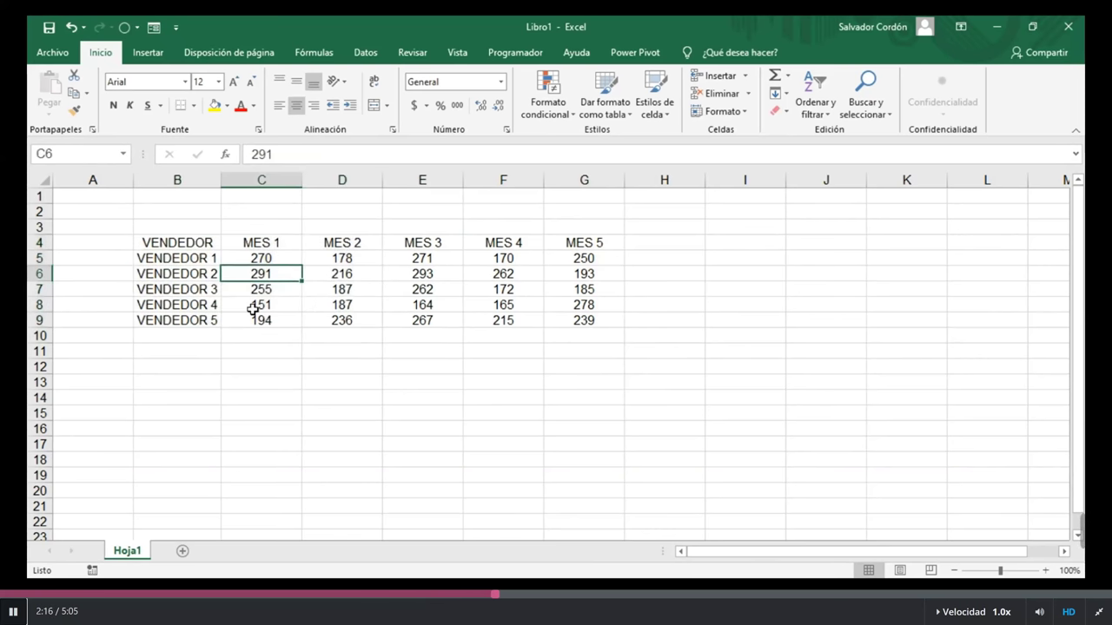
left_click_drag(177, 243, 575, 317)
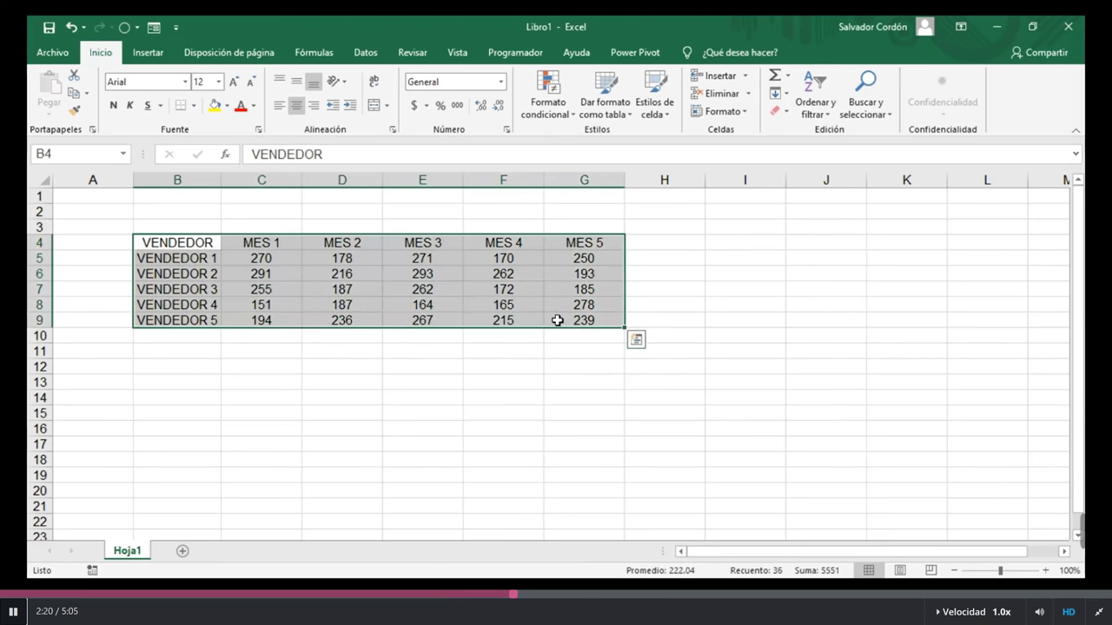
Convert the vendor sales range B4:G9 into a table that has headers
left_click(343, 271)
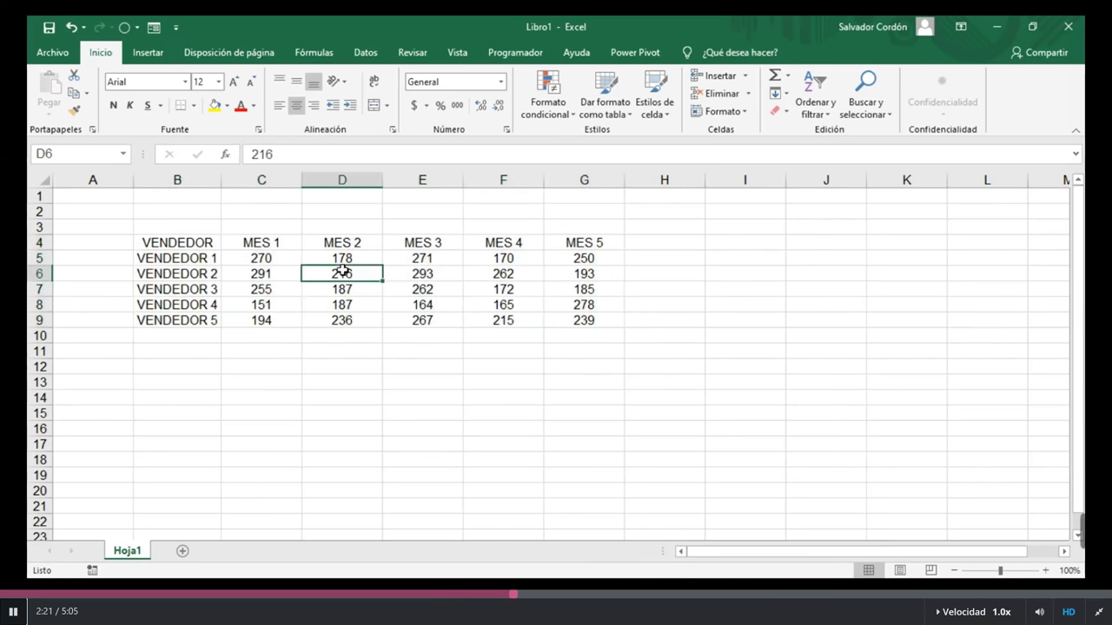
key("Up")
key("Up")
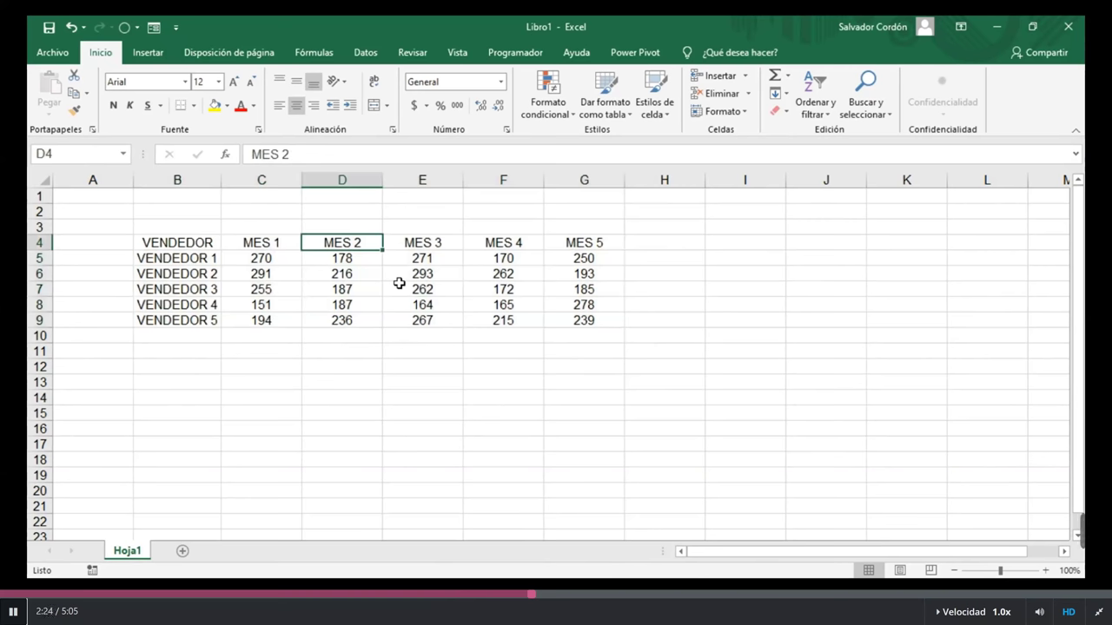
left_click(146, 53)
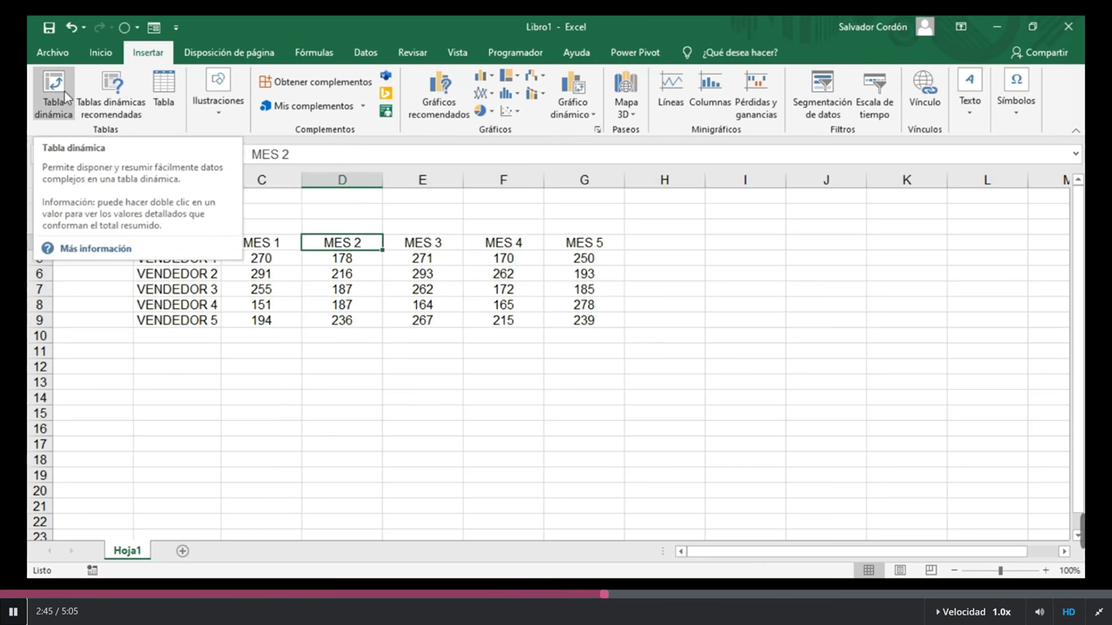
left_click(165, 87)
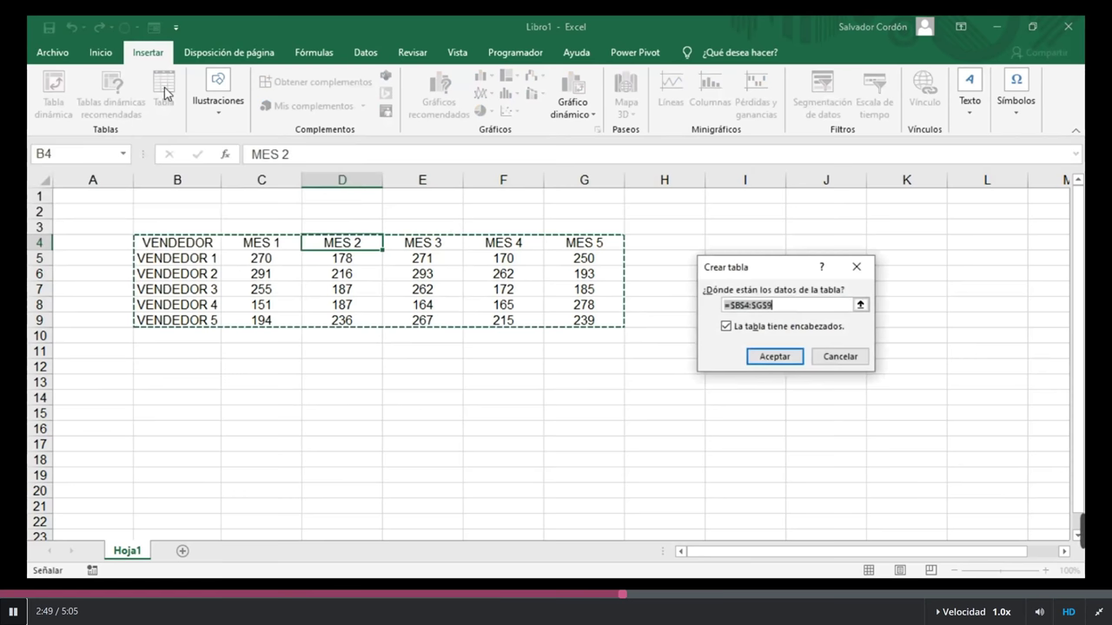
left_click_drag(750, 269, 700, 236)
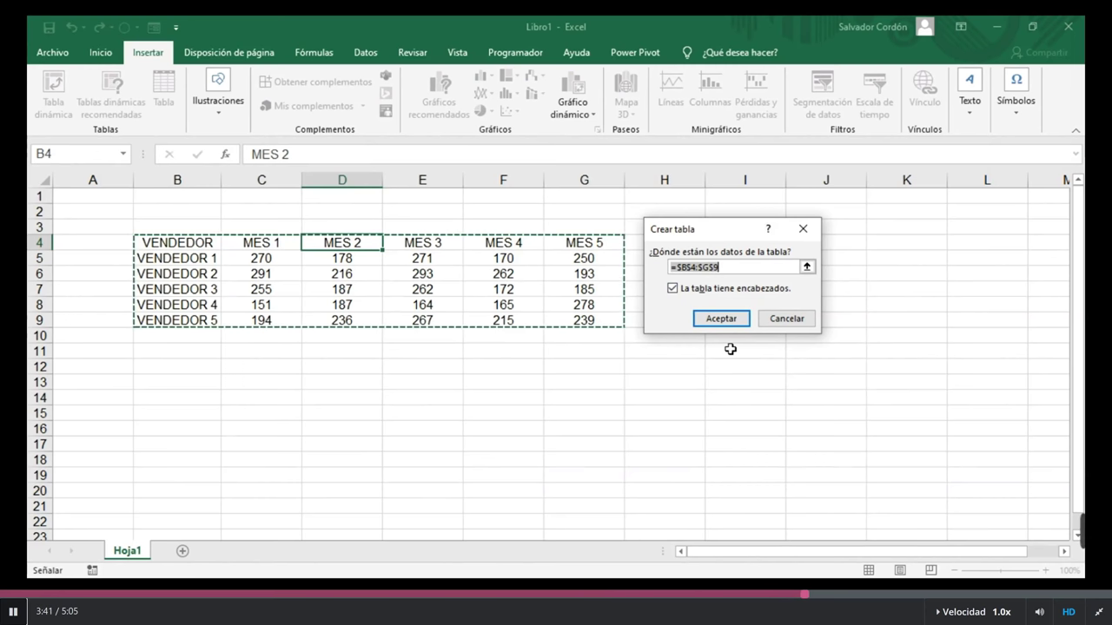
left_click(721, 319)
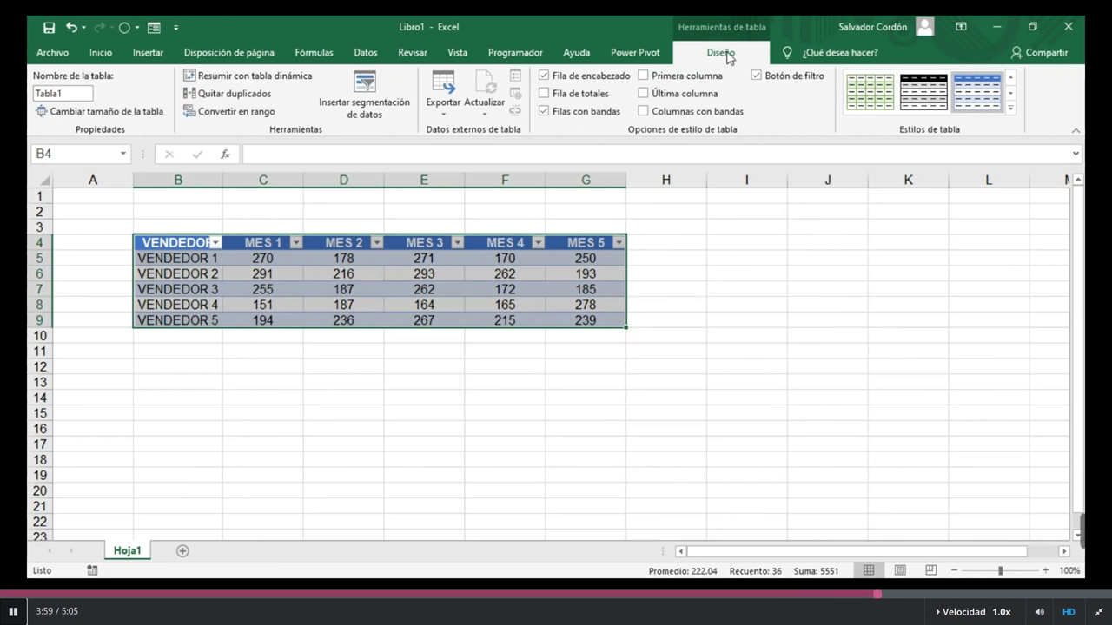
Examine individual header and data cells of the new table while its design options are shown
left_click(478, 311)
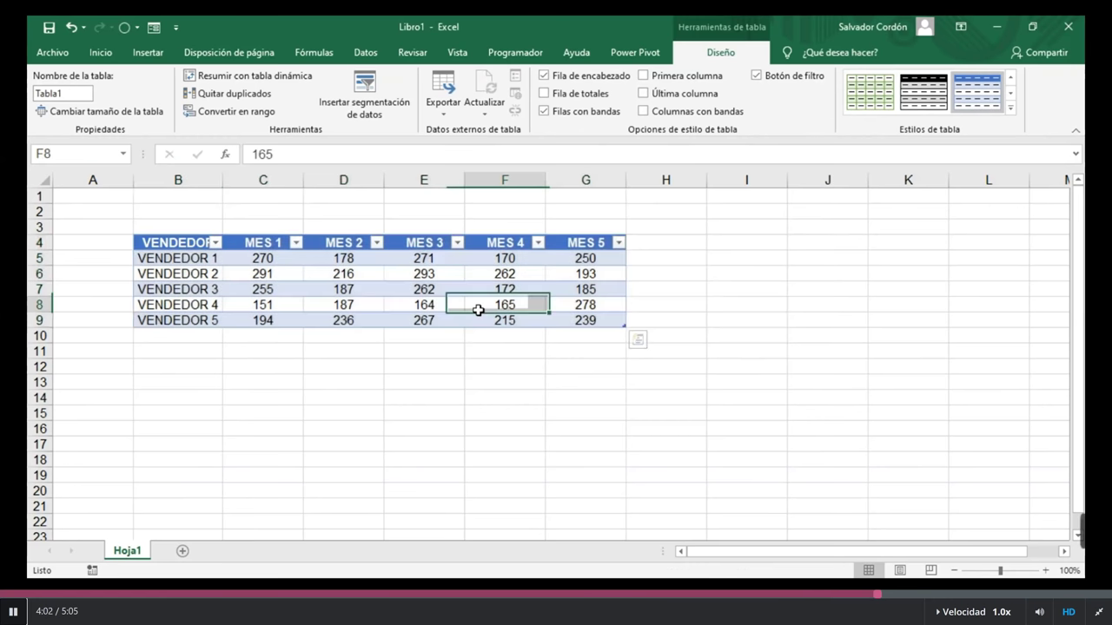
left_click(365, 292)
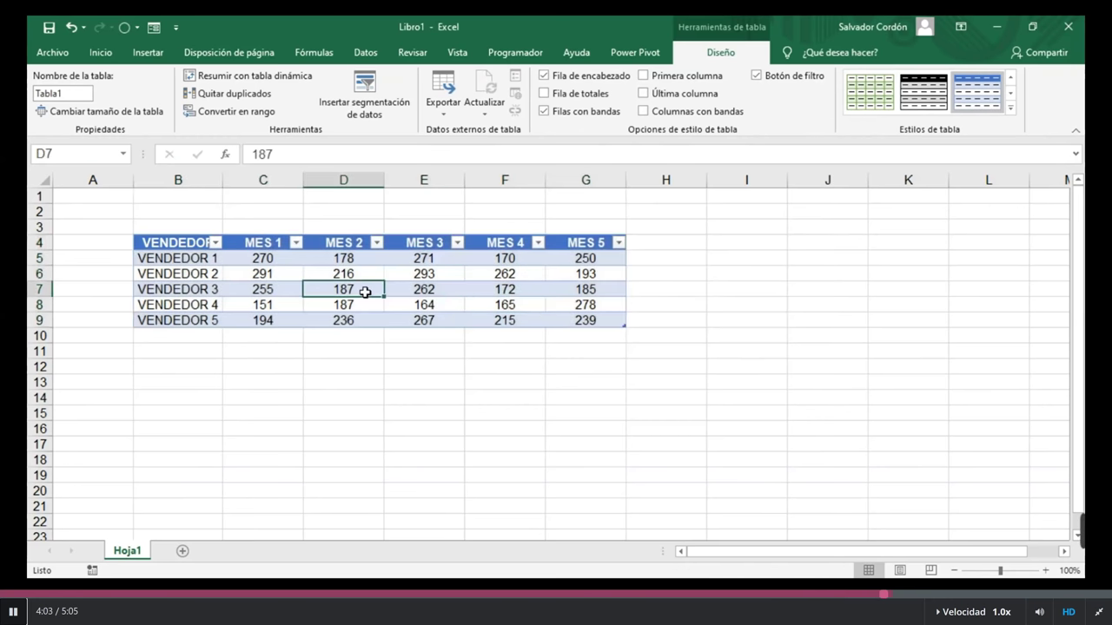
key("Up")
key("Left")
key("Left")
key("Up")
key("Up")
key("Right")
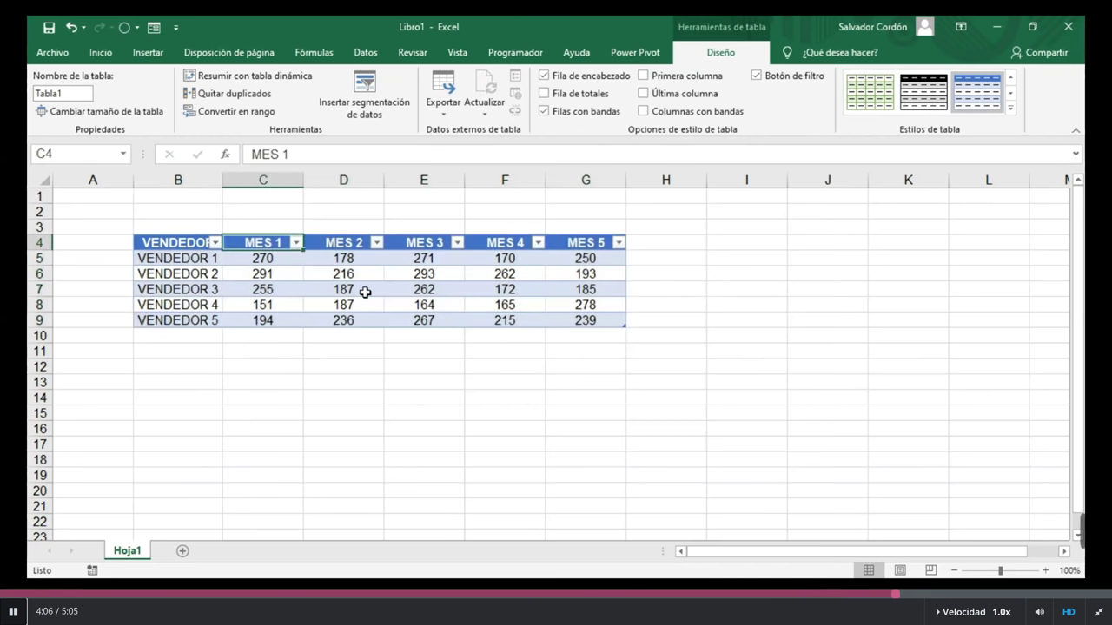
key("Right")
key("Right")
key("Right")
key("Right")
key("Down")
key("Down")
key("Down")
key("Left")
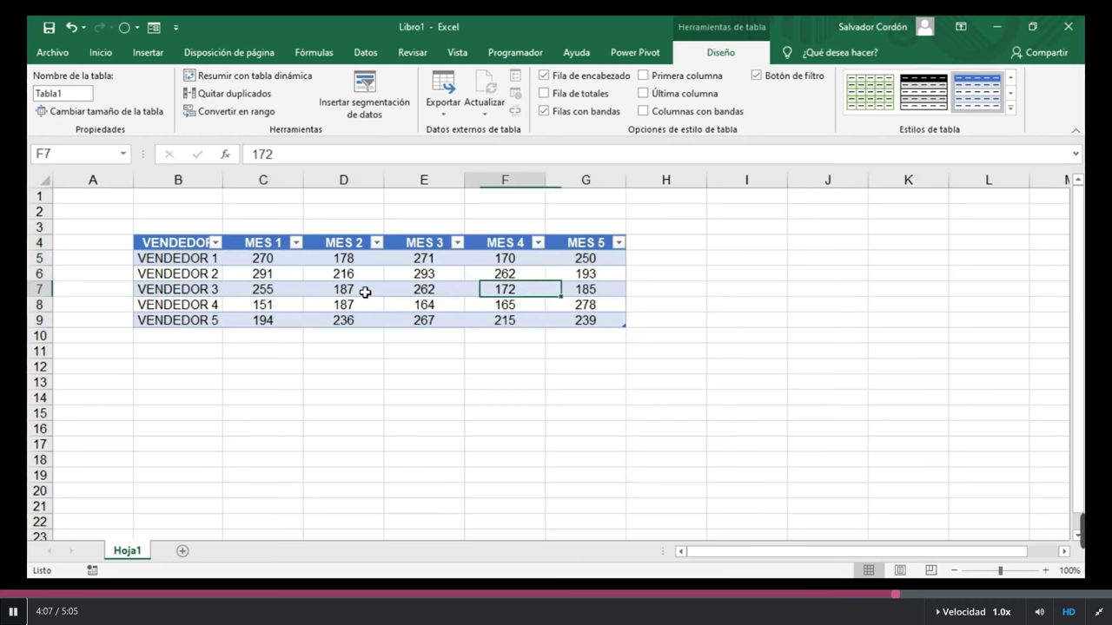
Compare the available table tools with cell B10 below the table selected and with a cell inside the table selected, and view the design options
key("Down")
key("Down")
key("Down")
key("Left")
key("Left")
key("Left")
key("Left")
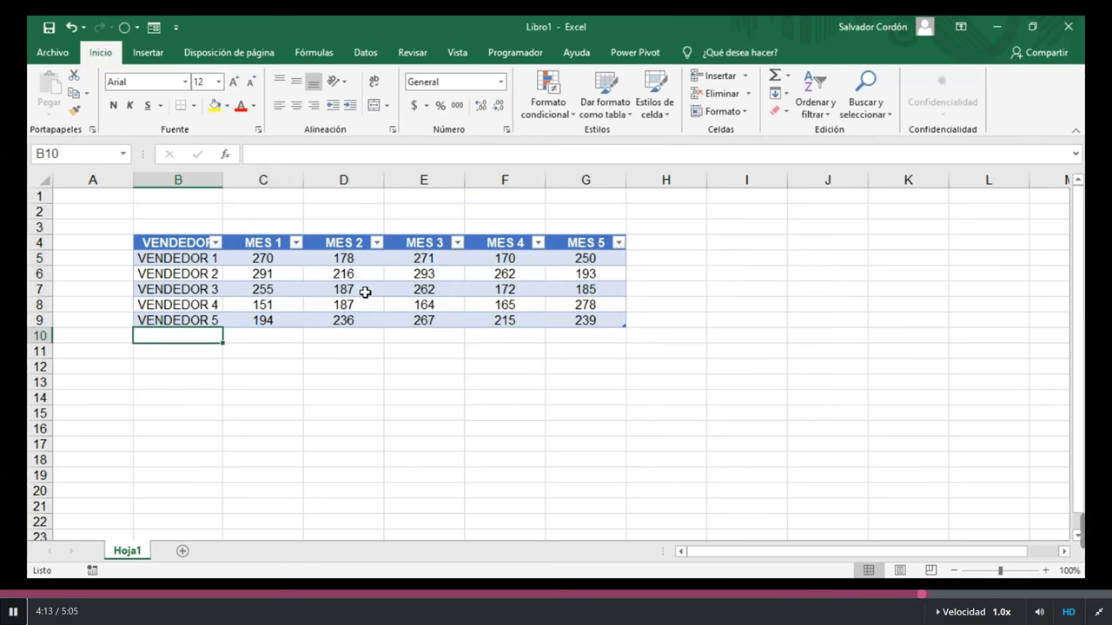
key("Up")
key("Up")
key("Up")
key("Up")
key("Right")
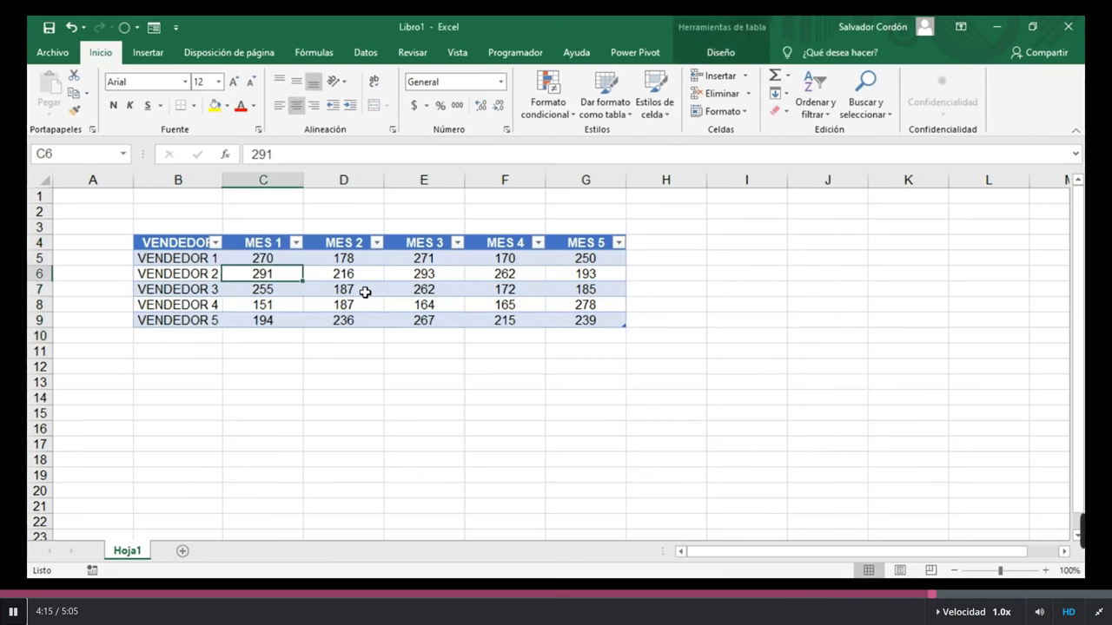
key("Right")
key("Right")
key("Right")
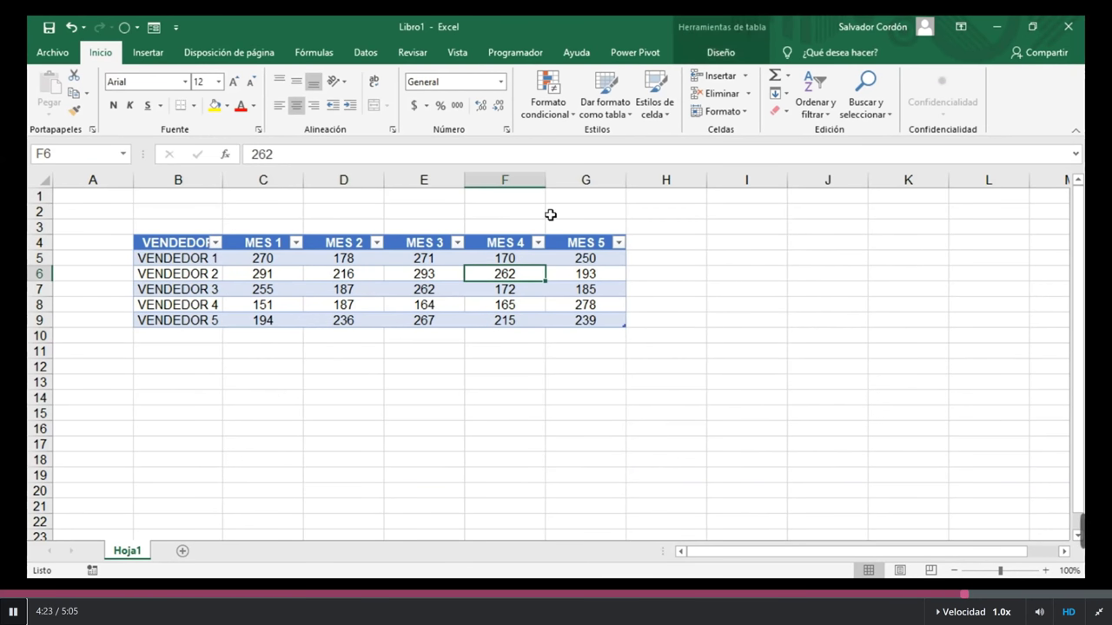
left_click(718, 54)
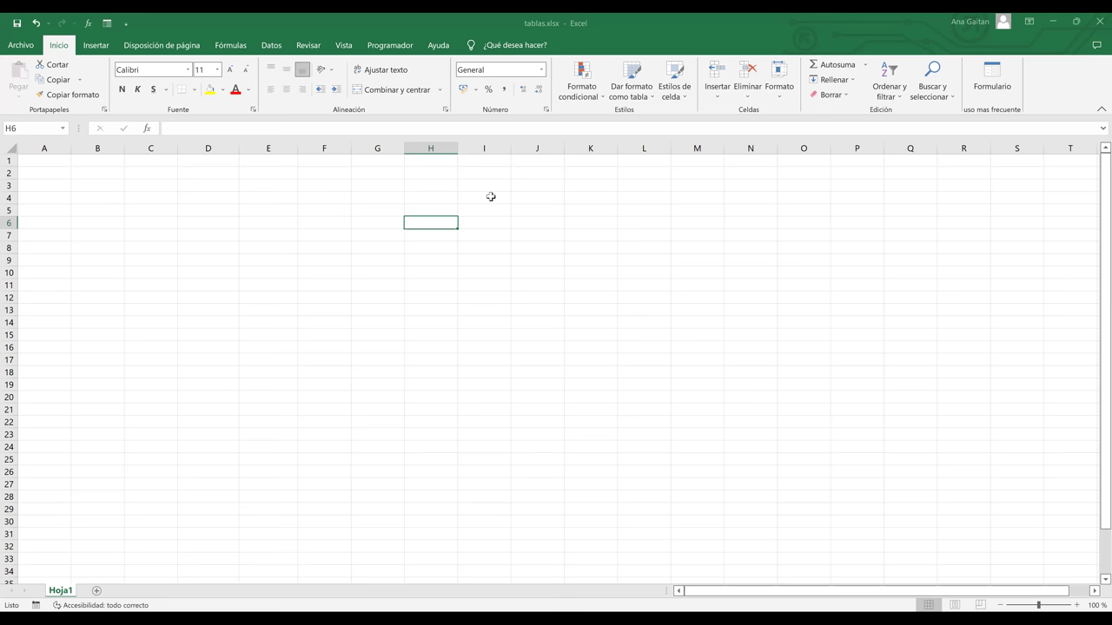
Enlarge the blank sheet in tablas.xlsx to 175% and select cell E2
scroll(490, 196, "up", 5, "ctrl")
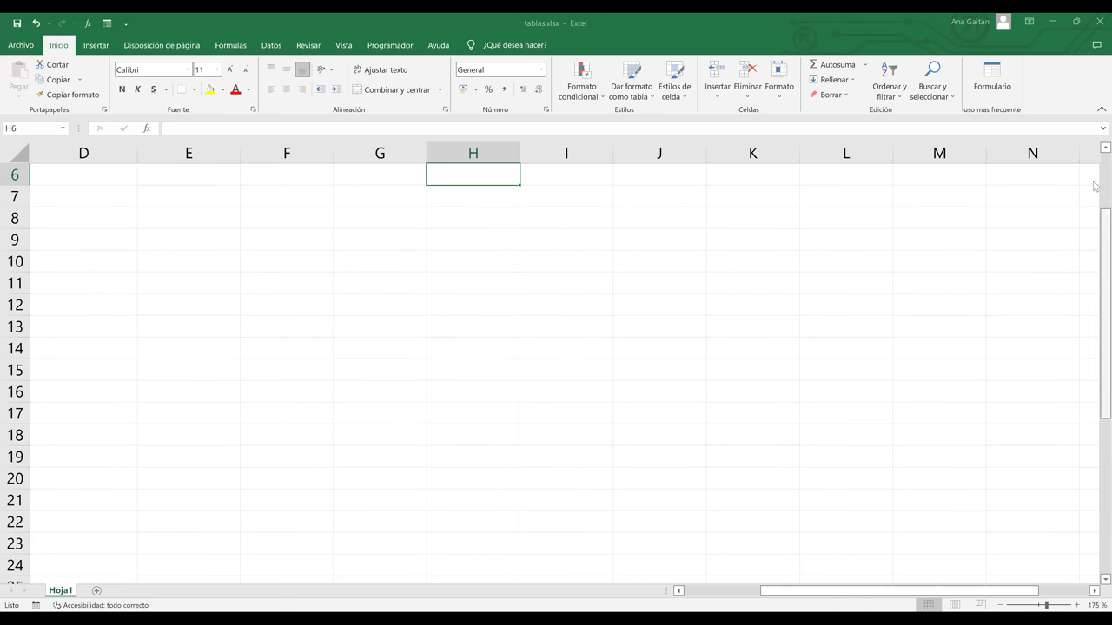
scroll(1095, 186, "up", 2)
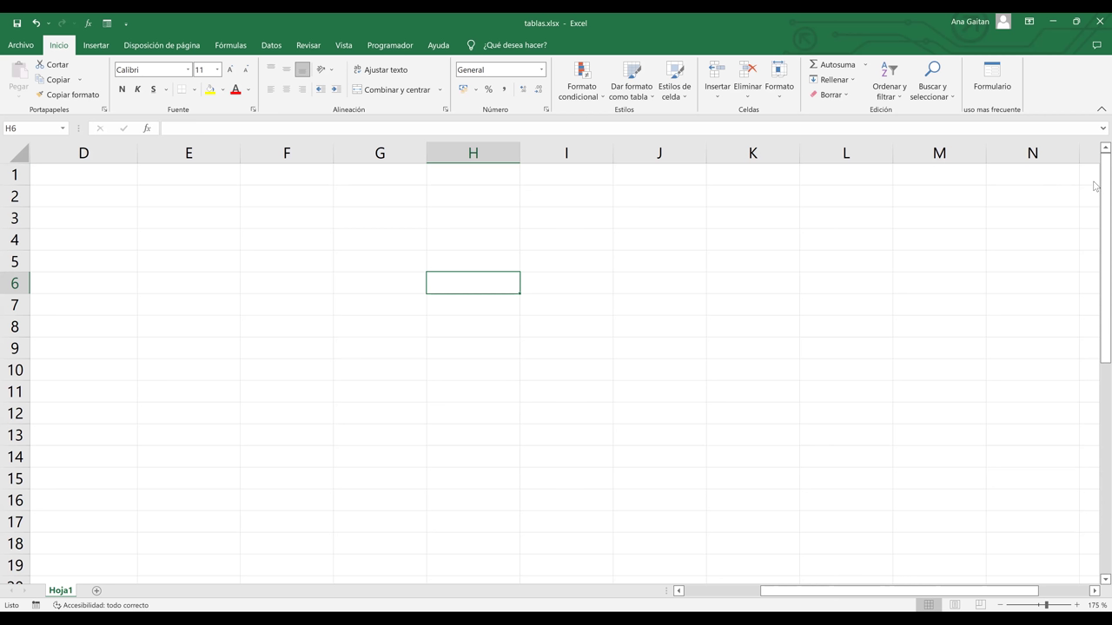
left_click(200, 201)
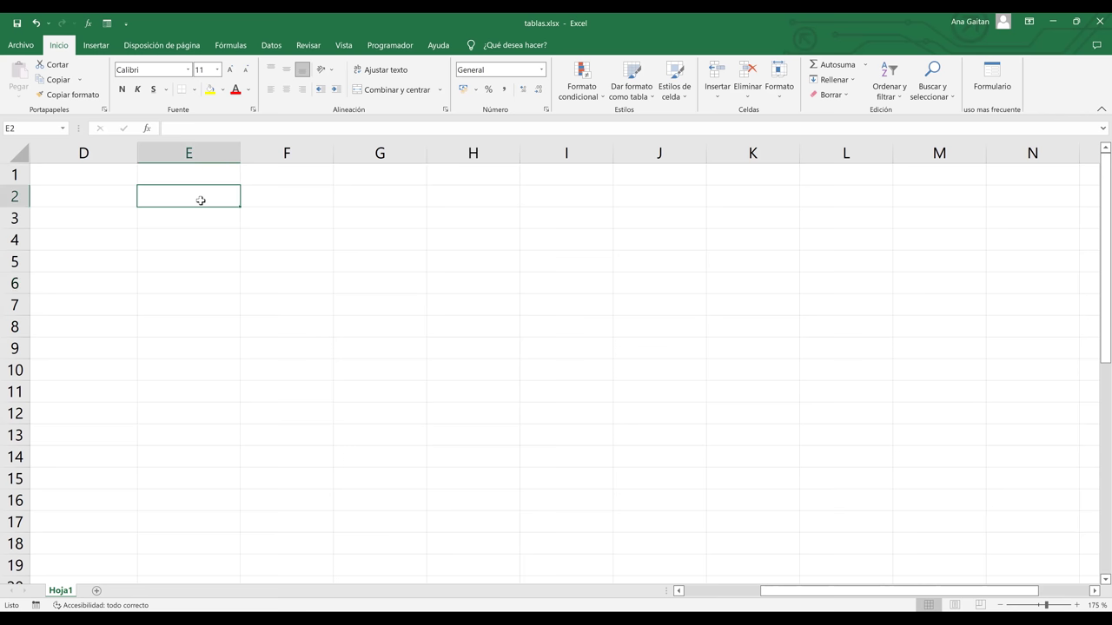
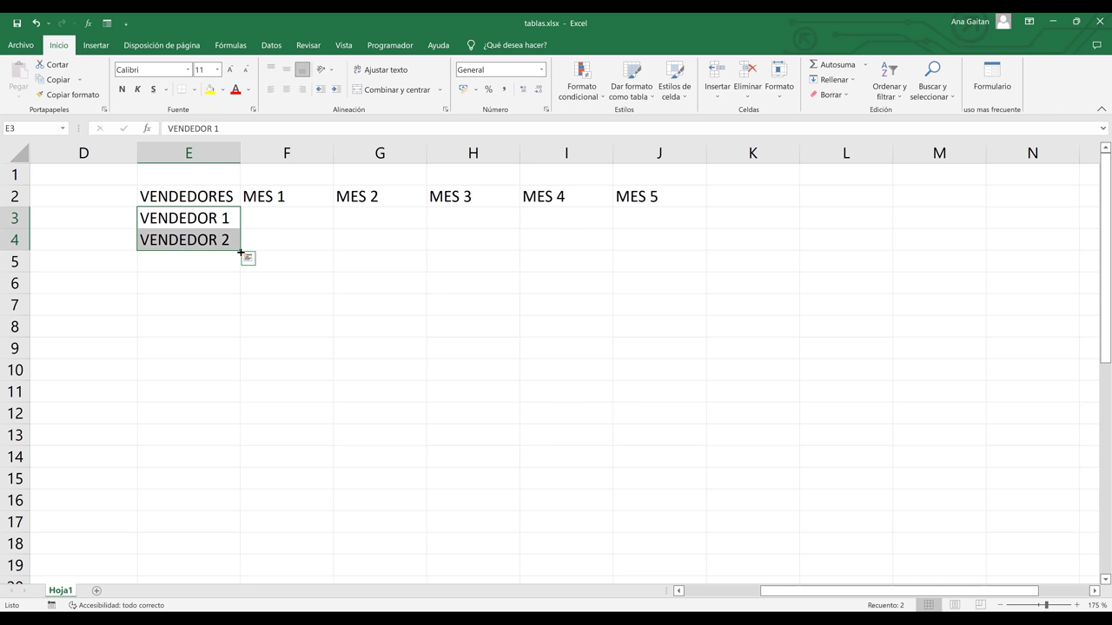
Extend the VENDEDOR 1 and VENDEDOR 2 series down column E to VENDEDOR 10 in row 12
left_click_drag(240, 251, 239, 267)
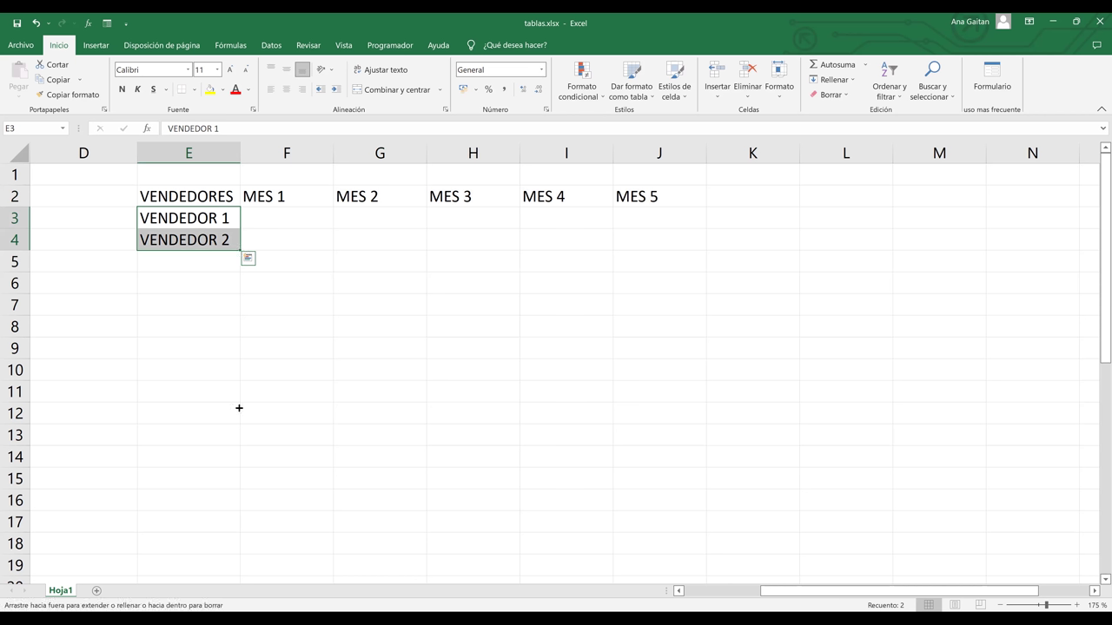
left_click_drag(238, 434, 236, 427)
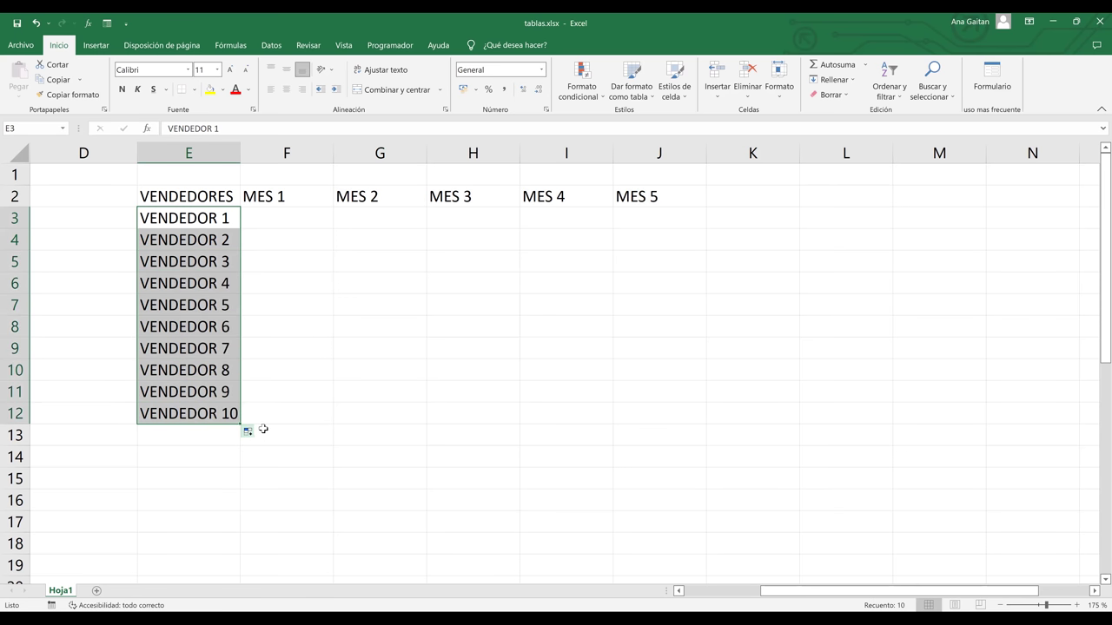
left_click(285, 435)
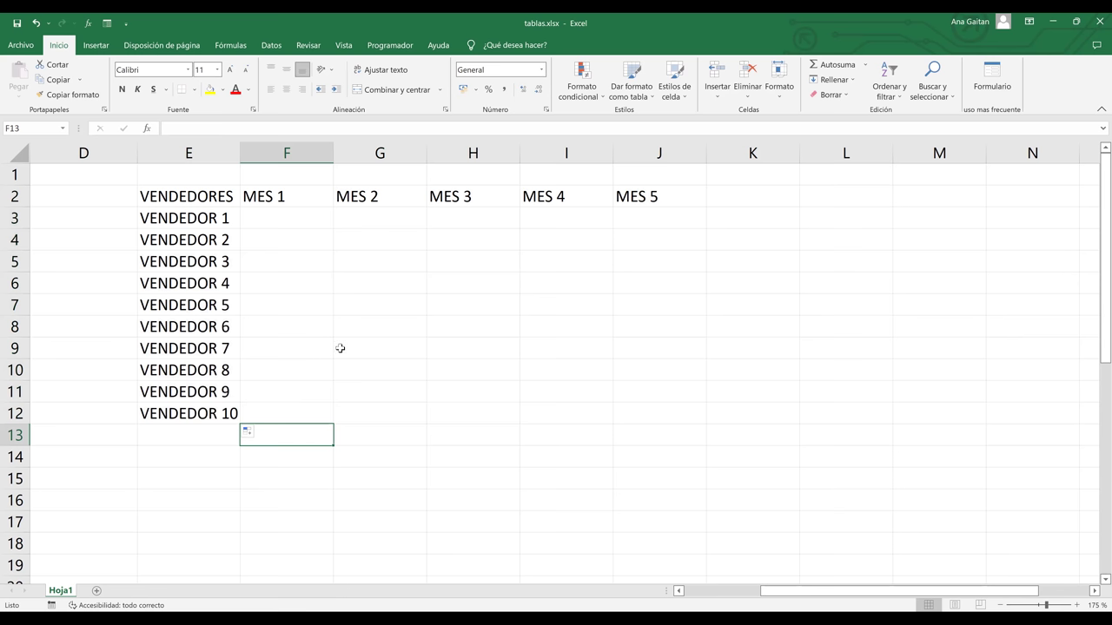
left_click(352, 261)
left_click(286, 240)
left_click(290, 283)
left_click(394, 298)
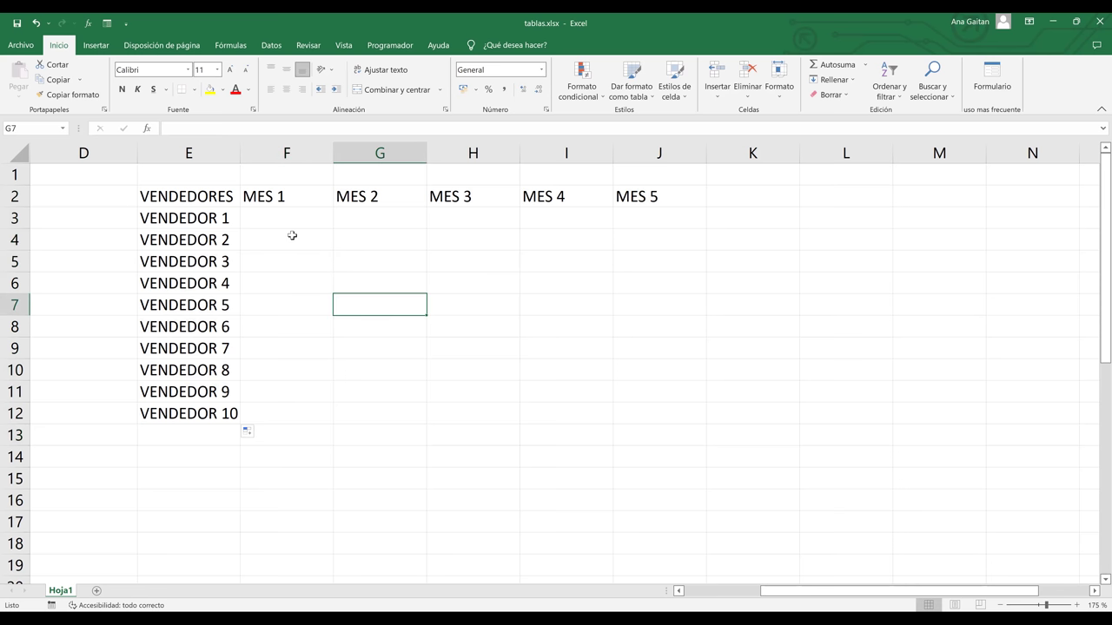
left_click(292, 235)
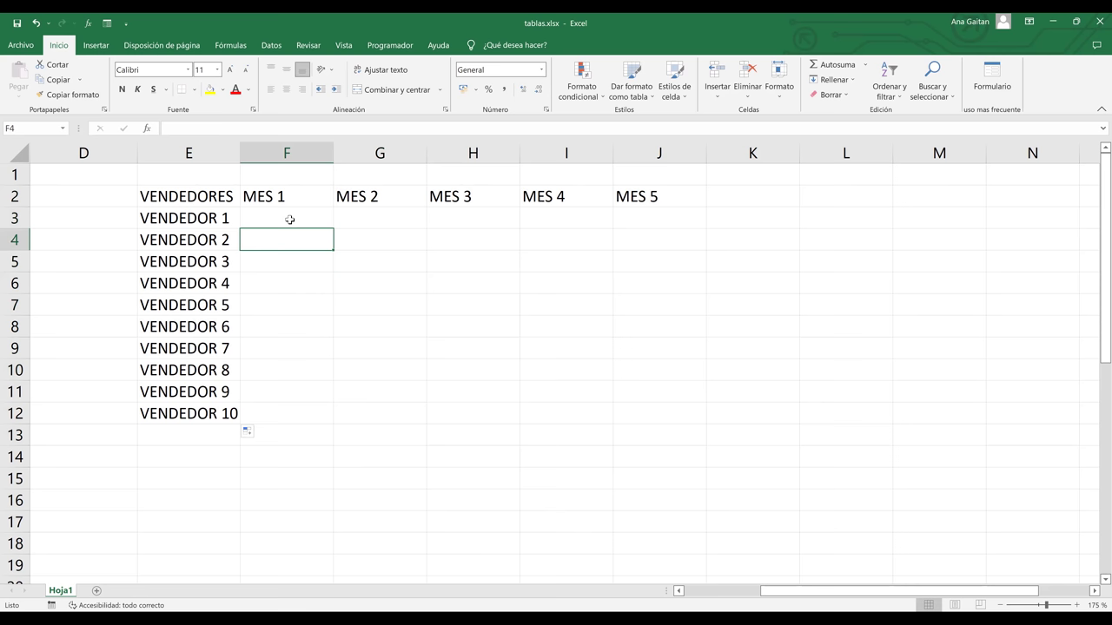
left_click(290, 220)
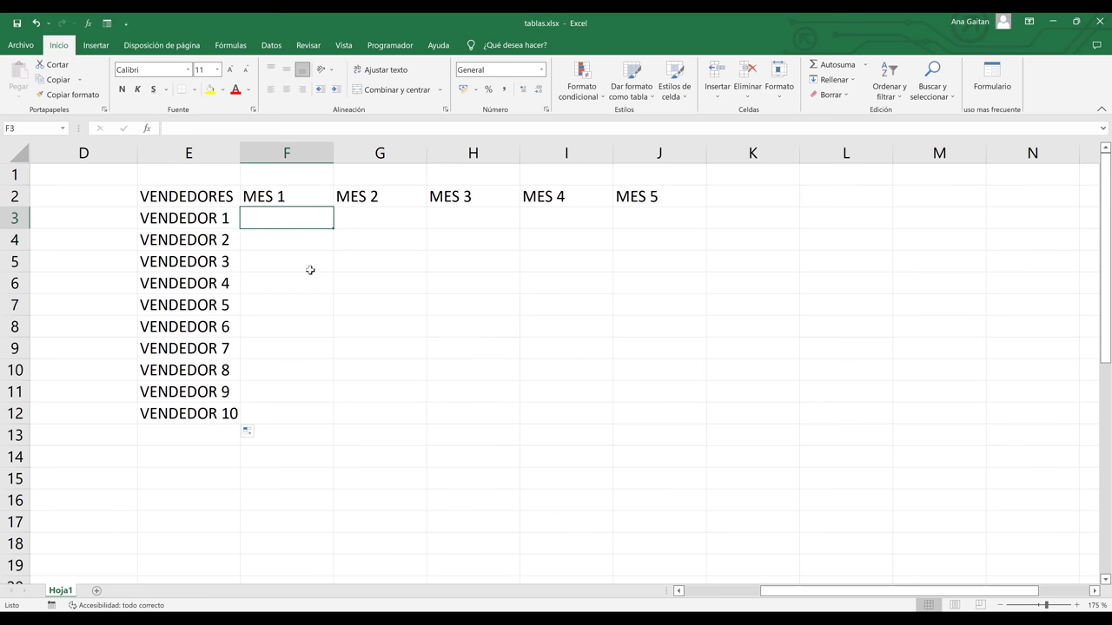
key("Down")
key("Down")
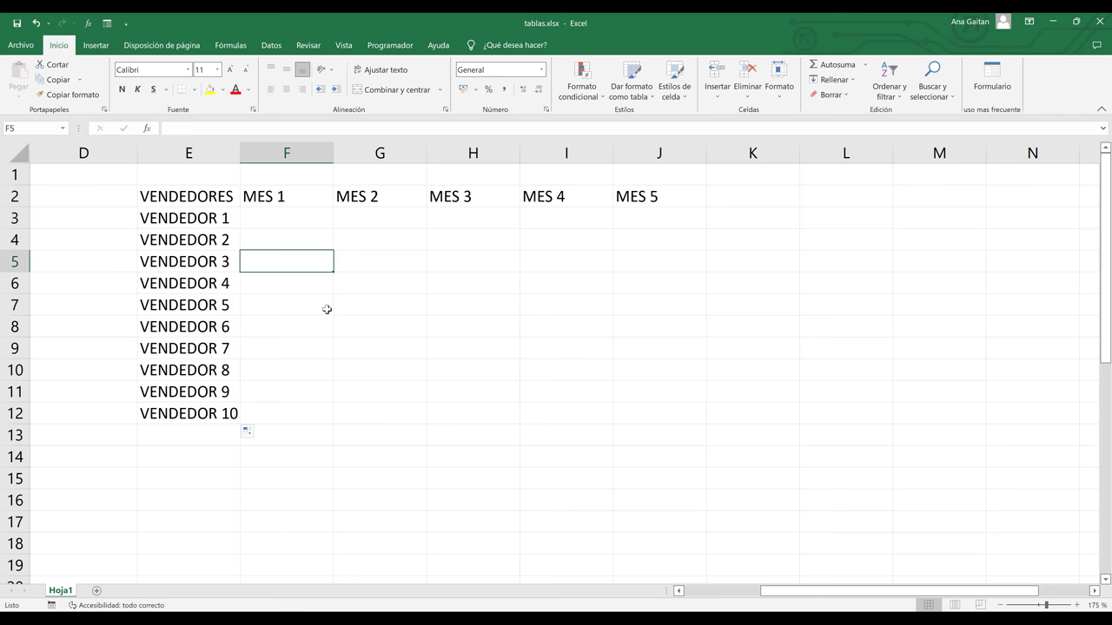
left_click(309, 221)
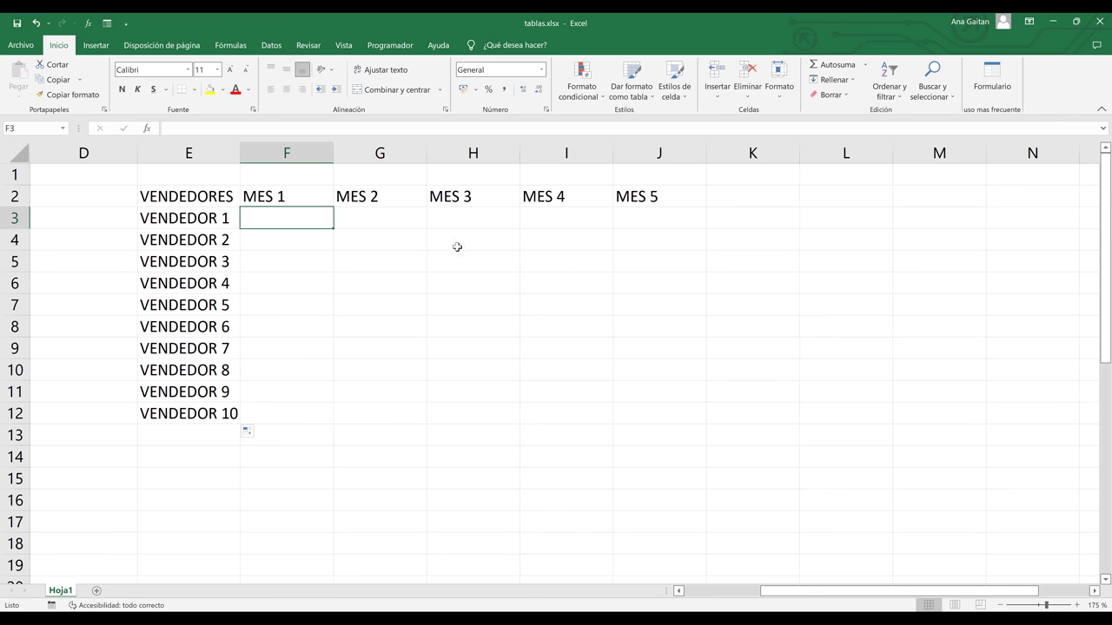
Apply the Contabilidad number format to the empty sales cells F3:J12
left_click(537, 277)
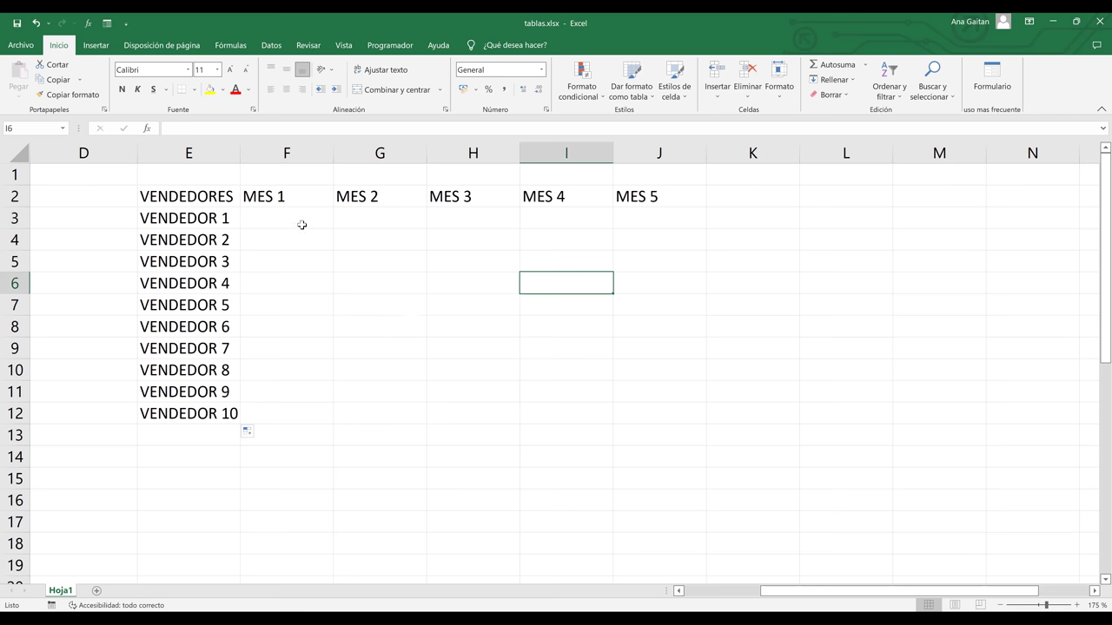
left_click_drag(296, 223, 665, 408)
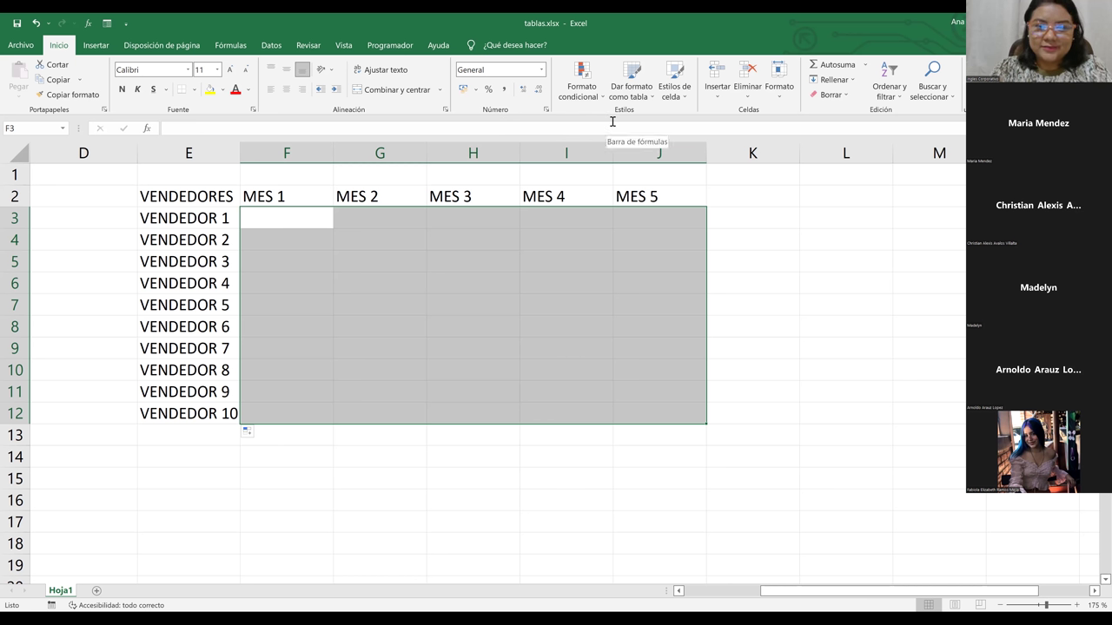
key("alt+Down")
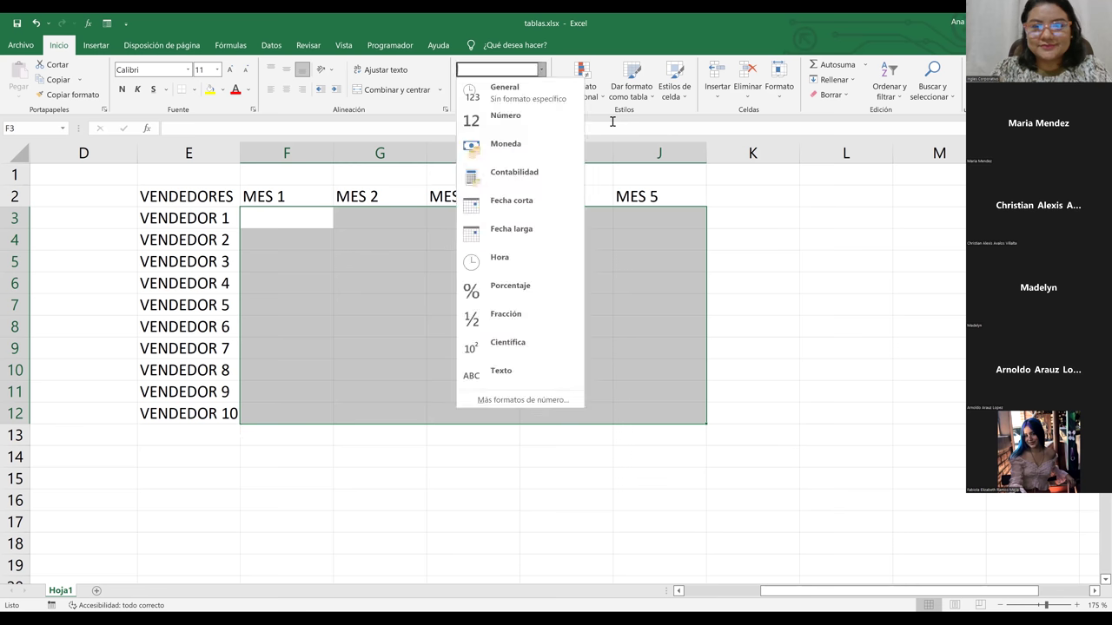
left_click(518, 174)
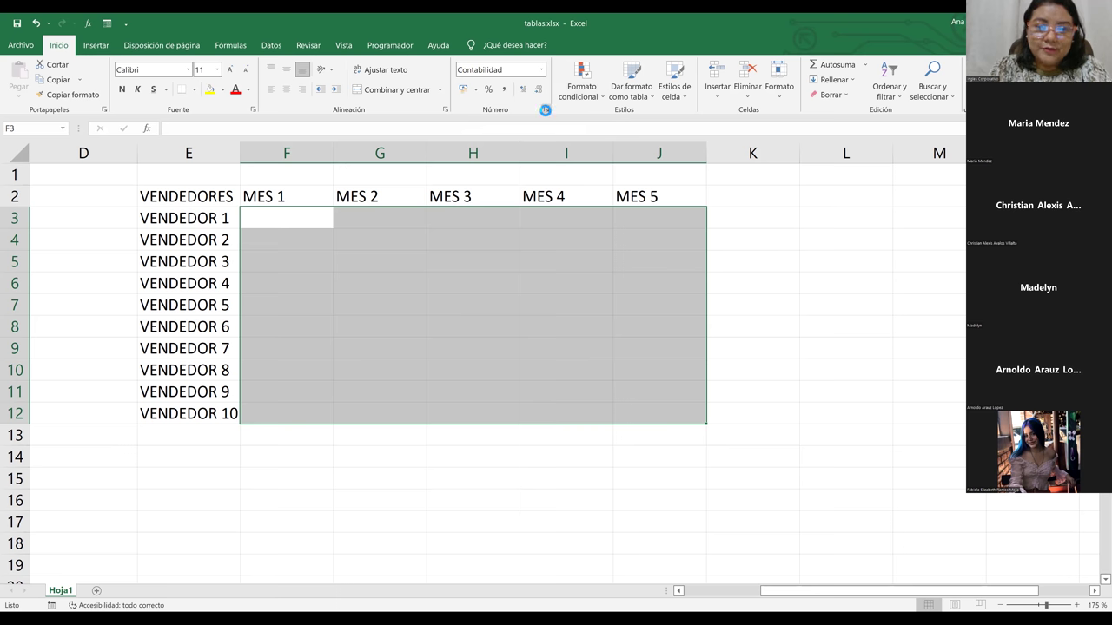
Set the currency symbol of the accounting format for F3:J12 to $ Español (El Salvador)
left_click(547, 112)
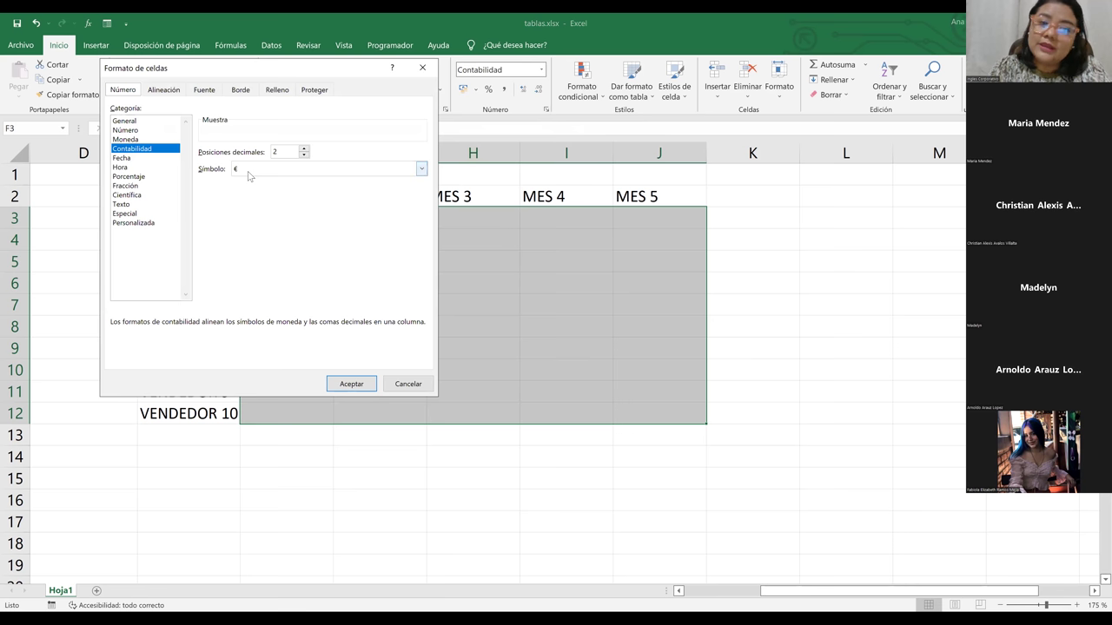
left_click(247, 172)
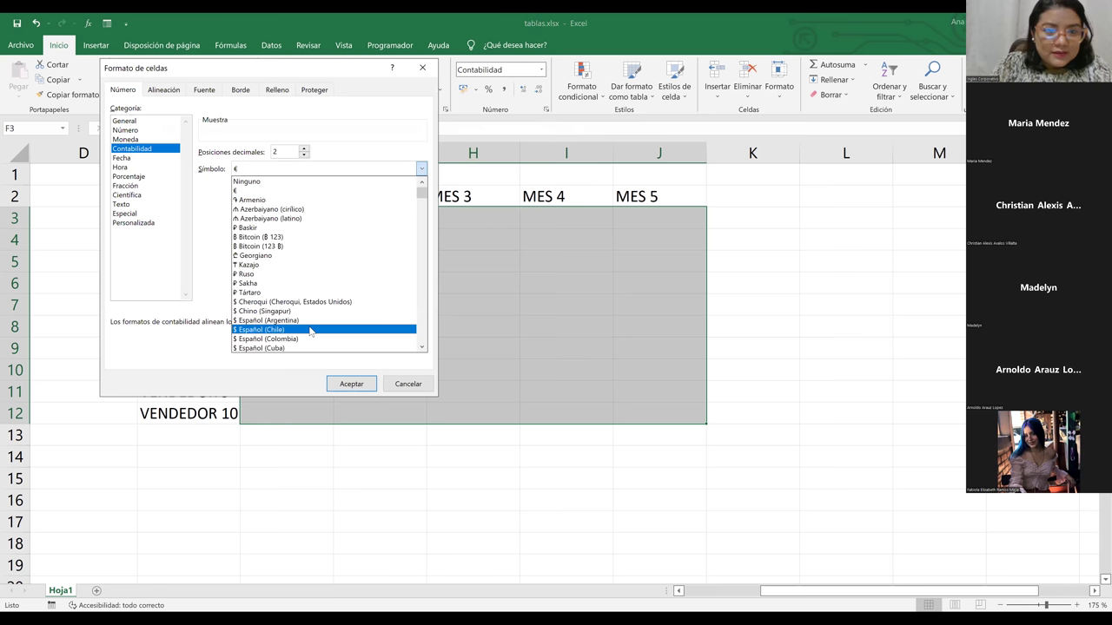
key("Down")
key("Down")
key("Down")
key("Down")
key("Down")
key("Down")
key("Down")
key("Down")
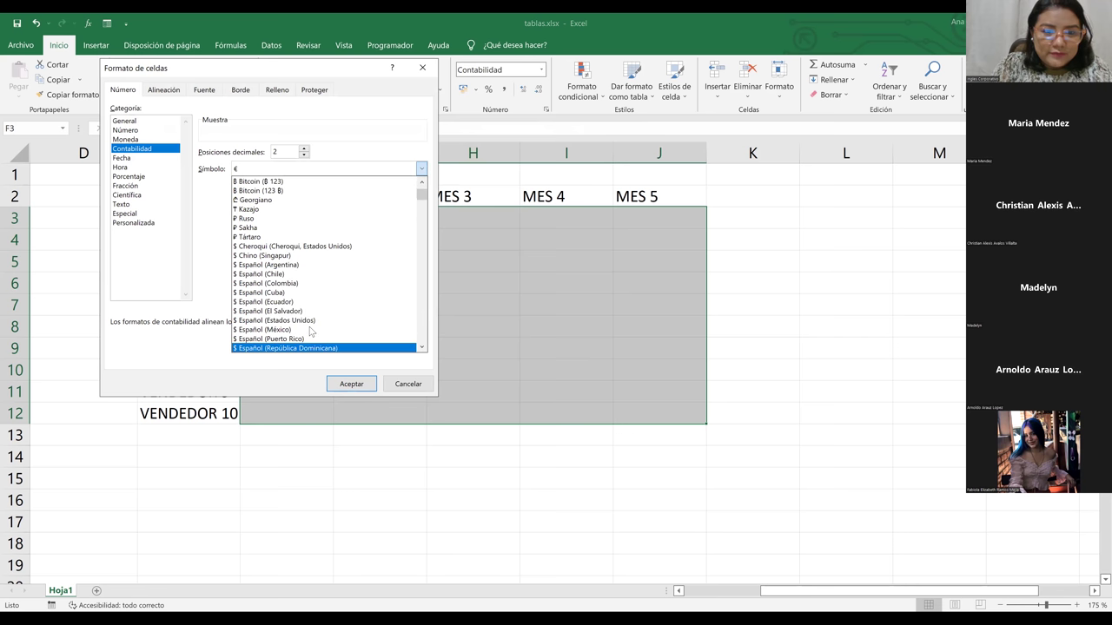
key("Up")
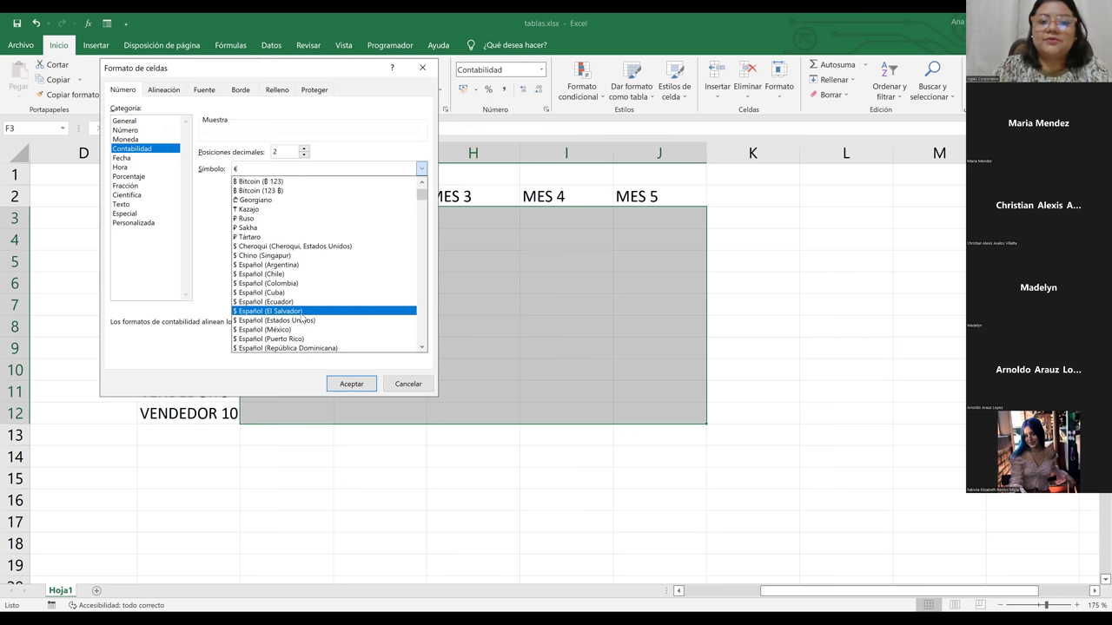
left_click(338, 389)
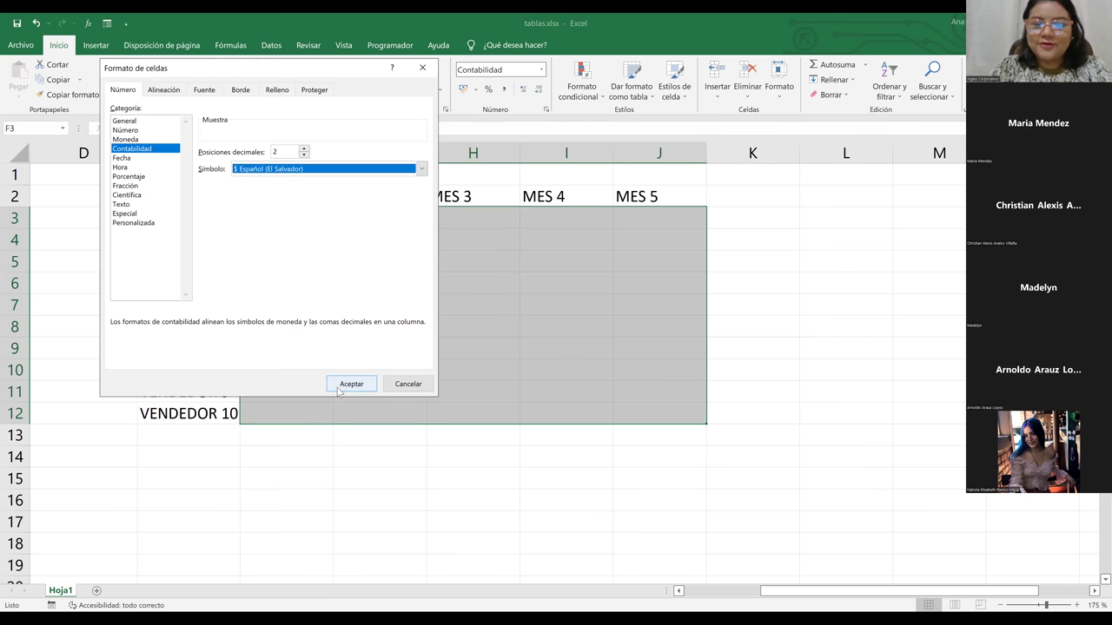
left_click(335, 384)
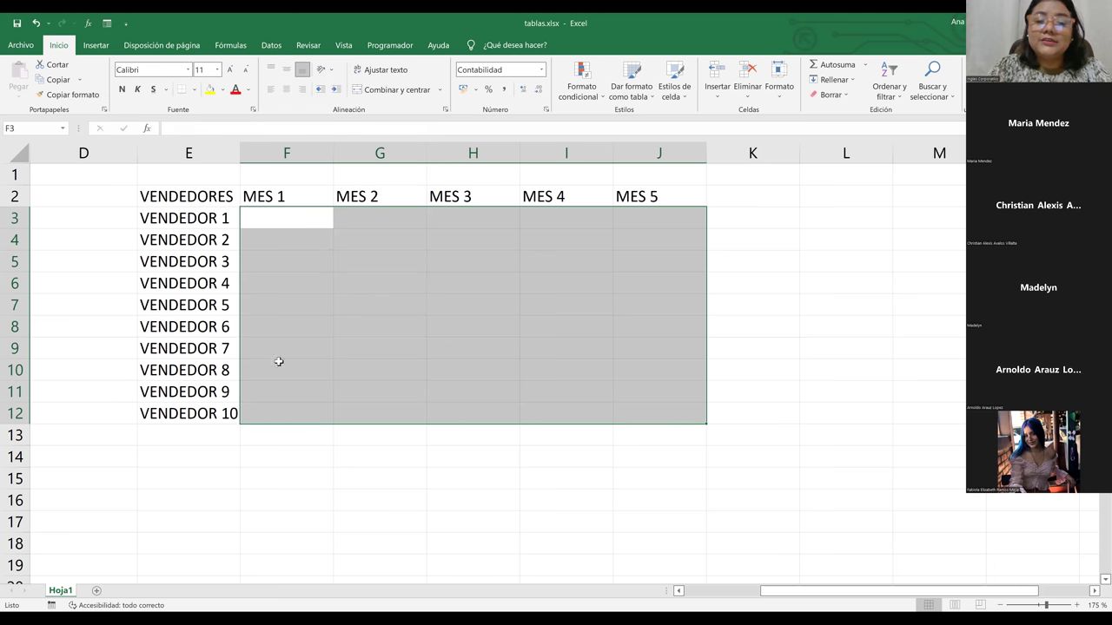
Enter 50 in F3 and 100 in F4, and extend the series down the MES 1 column to VENDEDOR 10 in row 12
left_click(310, 230)
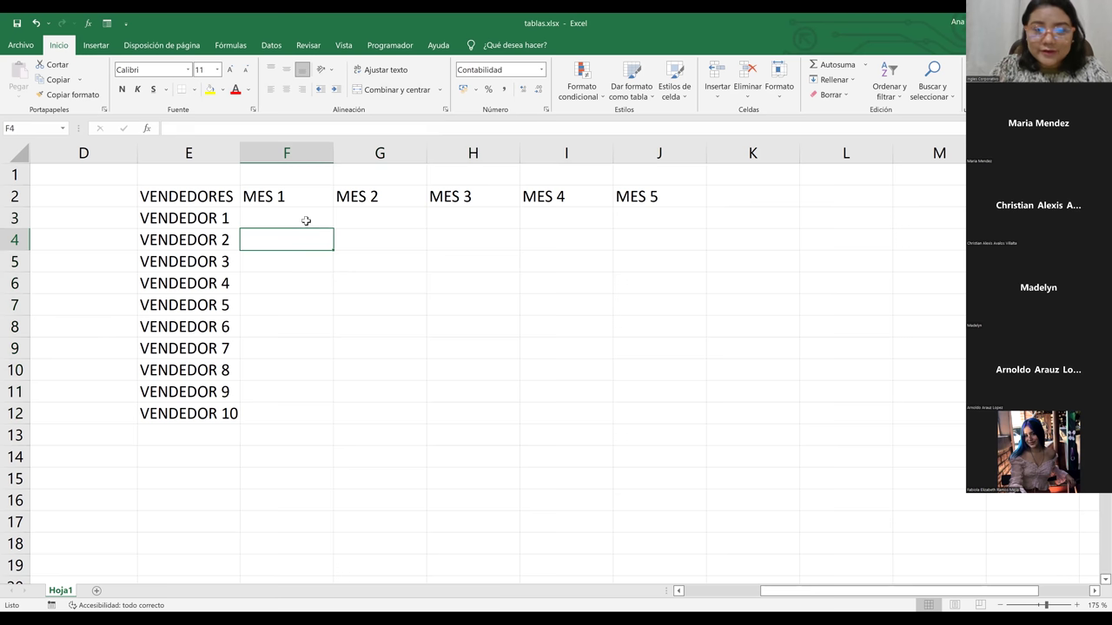
left_click(306, 220)
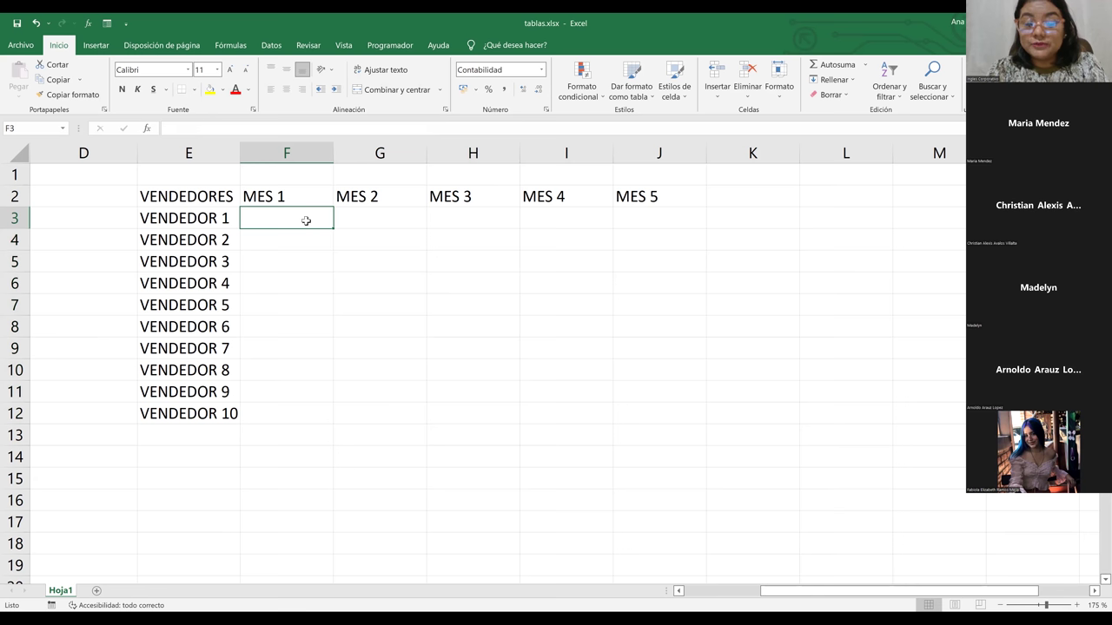
type("50")
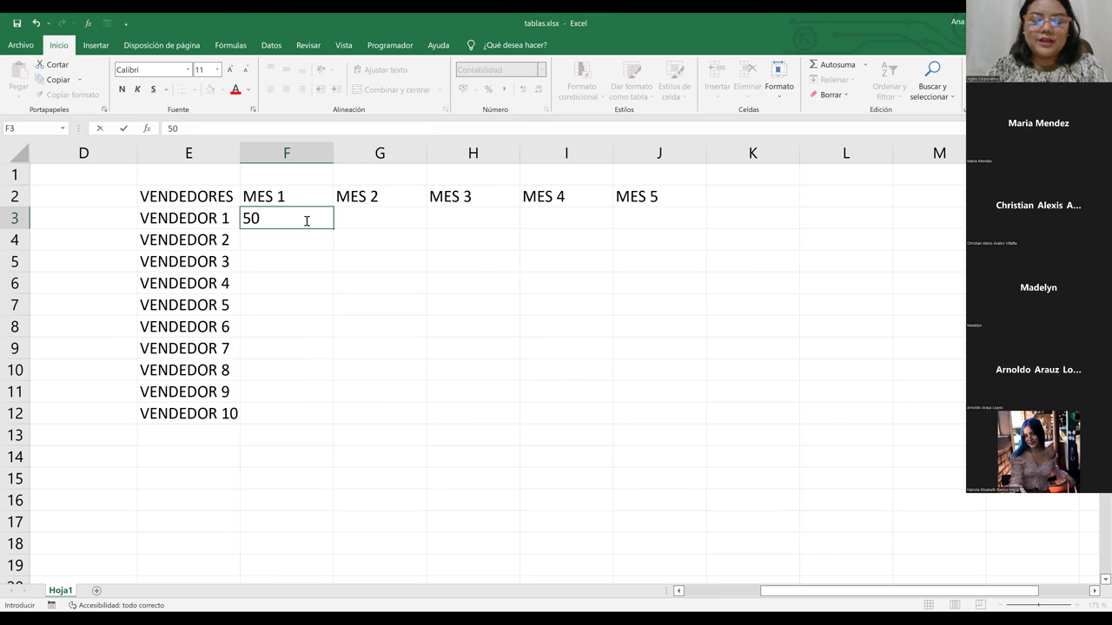
key("Return")
type("100")
key("Return")
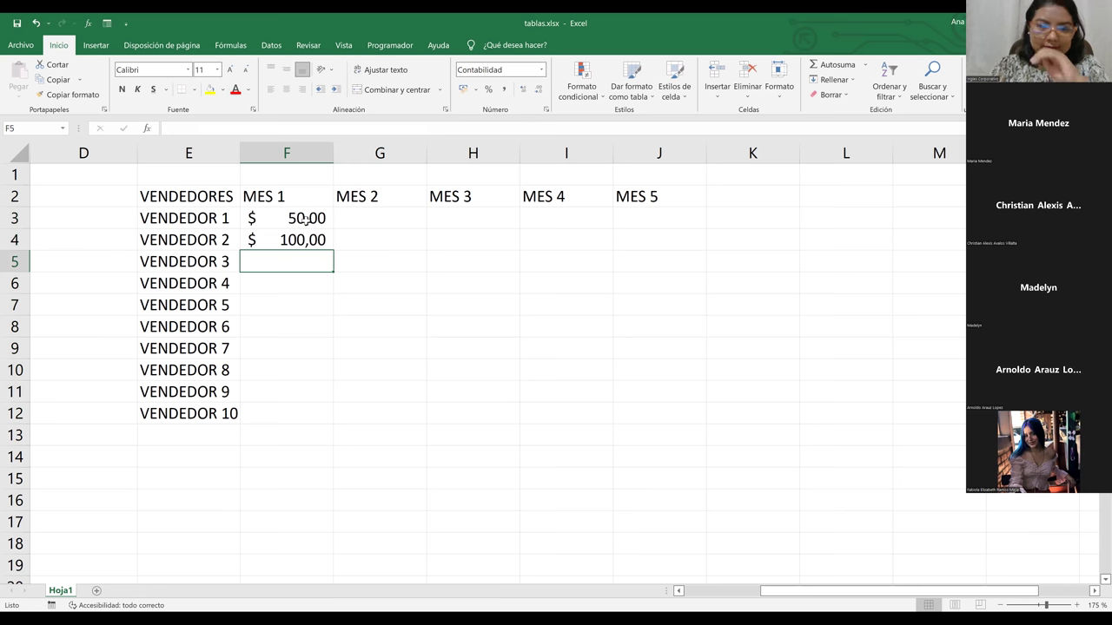
left_click_drag(306, 219, 302, 419)
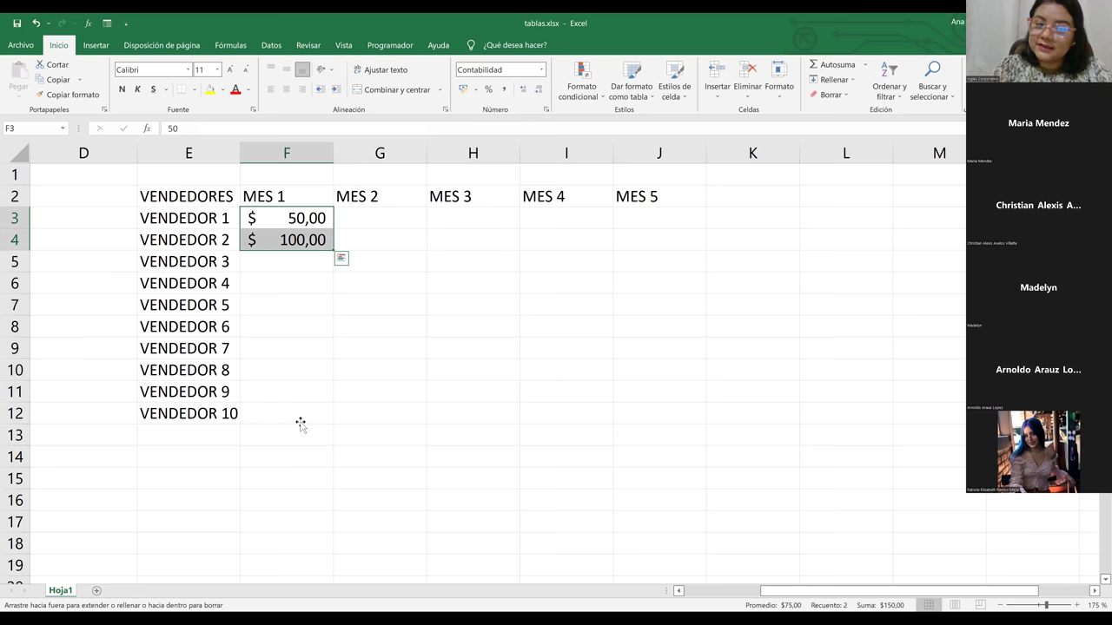
left_click(402, 396)
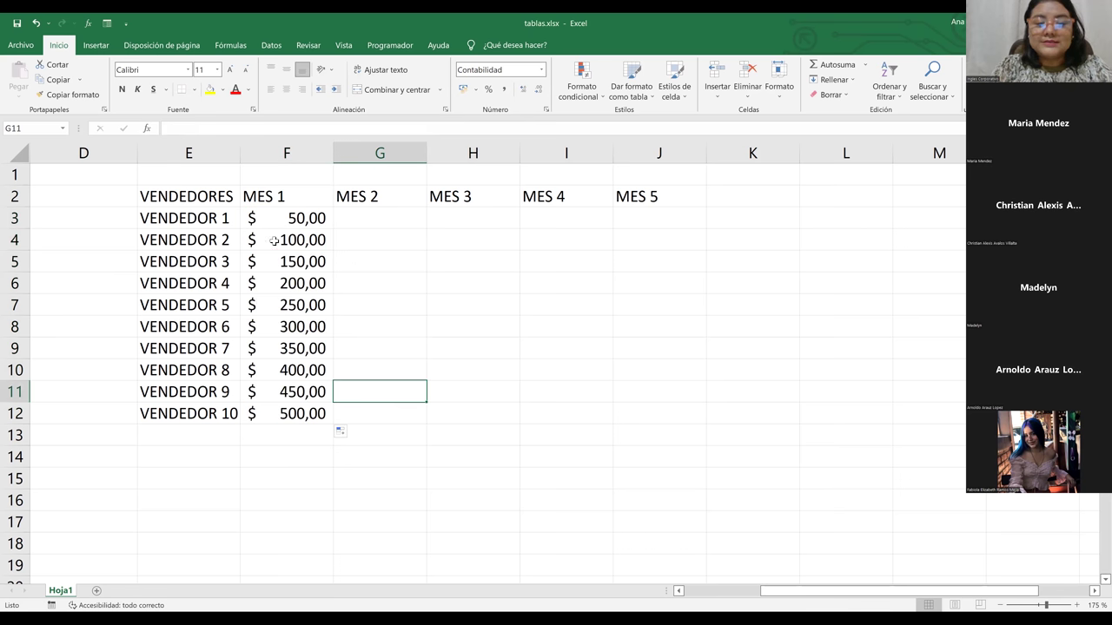
left_click_drag(289, 222, 320, 415)
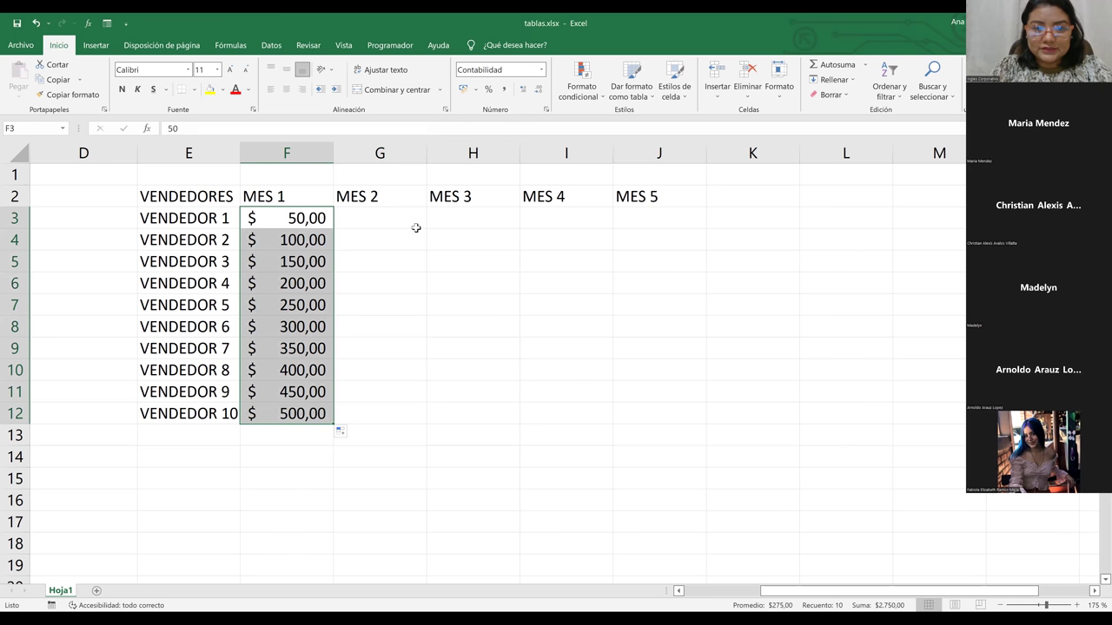
Enter 200 in G3 and 100 in G4 as the MES 2 sales of the first two vendors
left_click(395, 211)
type("200")
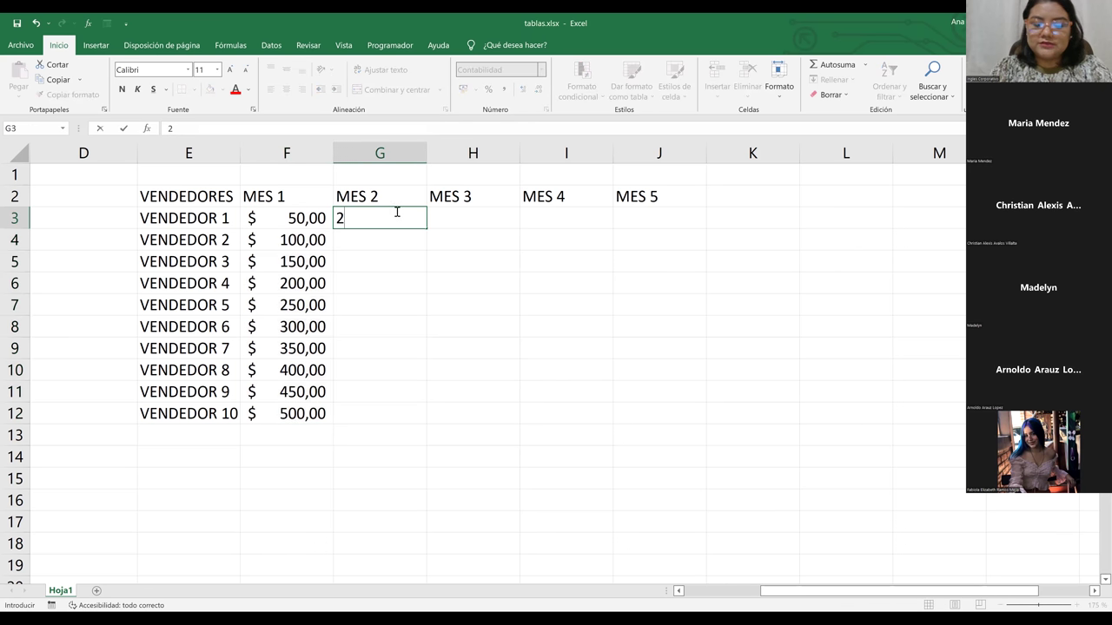
key("Return")
type("1")
type("00")
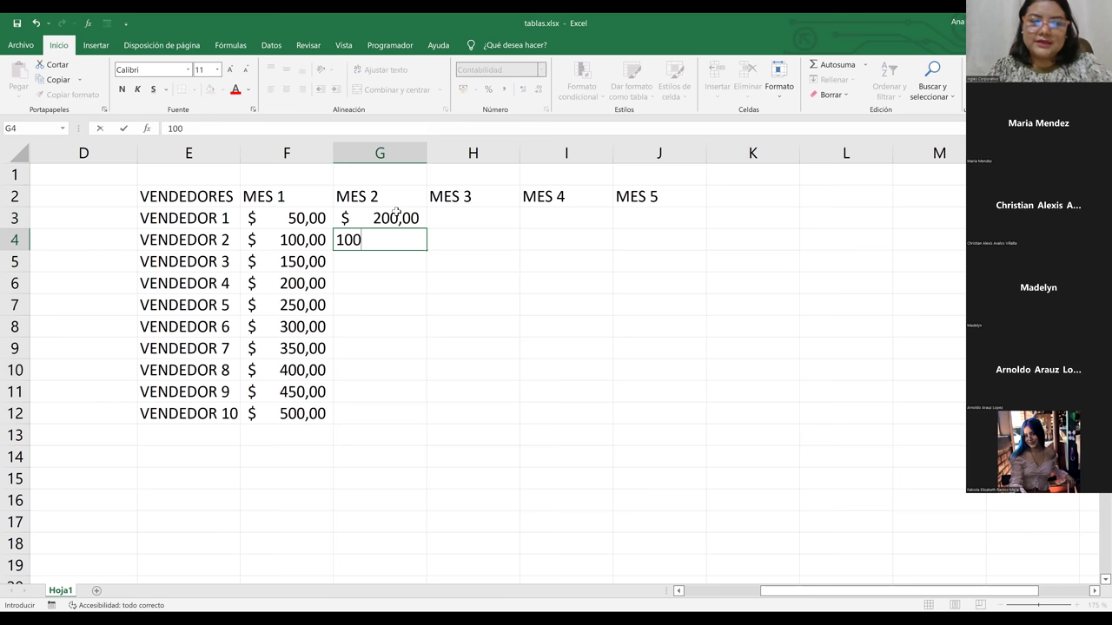
key("Return")
left_click_drag(395, 217, 395, 240)
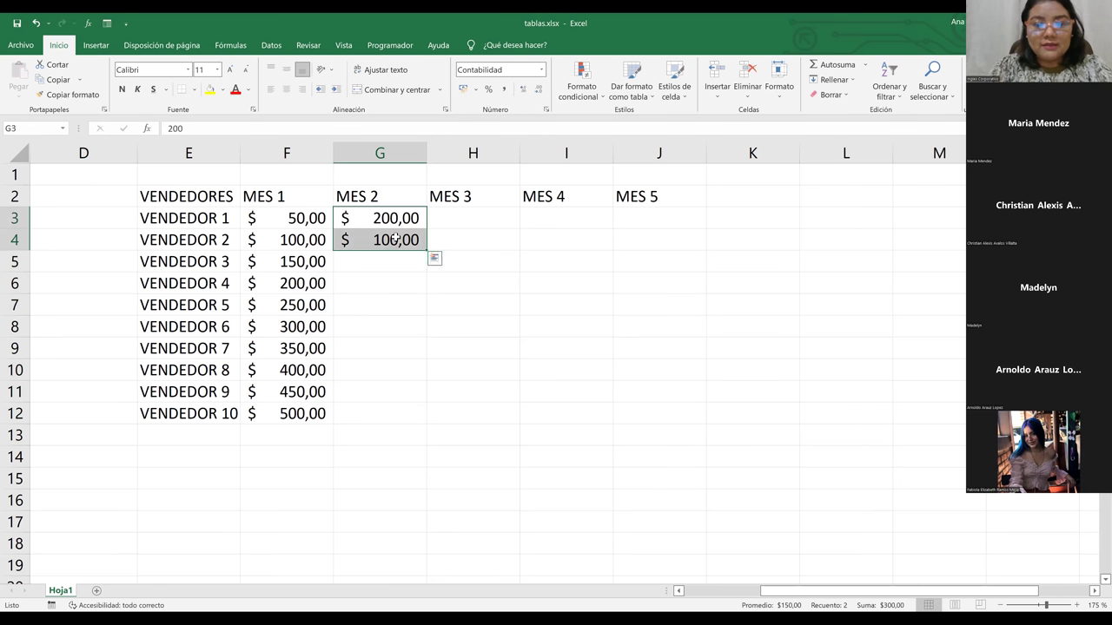
left_click(395, 239)
Change G3 to 100 and G4 to 200, and extend the series down the MES 2 column to row 12
left_click(396, 221)
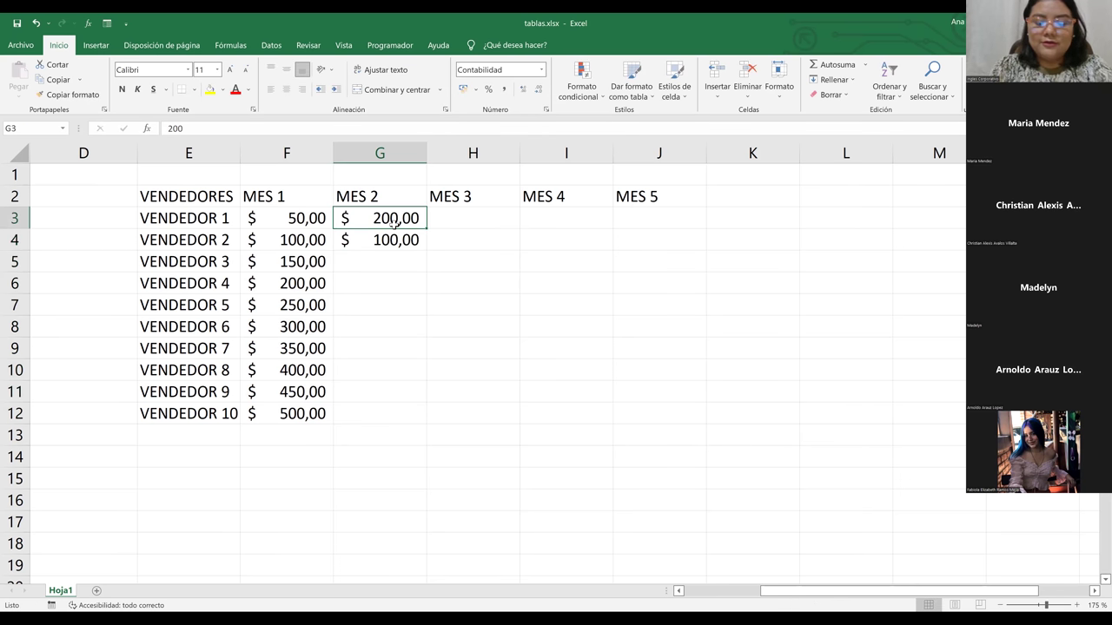
type("100")
key("Return")
type("200")
key("Return")
left_click_drag(395, 222, 415, 415)
left_click(414, 415)
left_click_drag(393, 336, 405, 350)
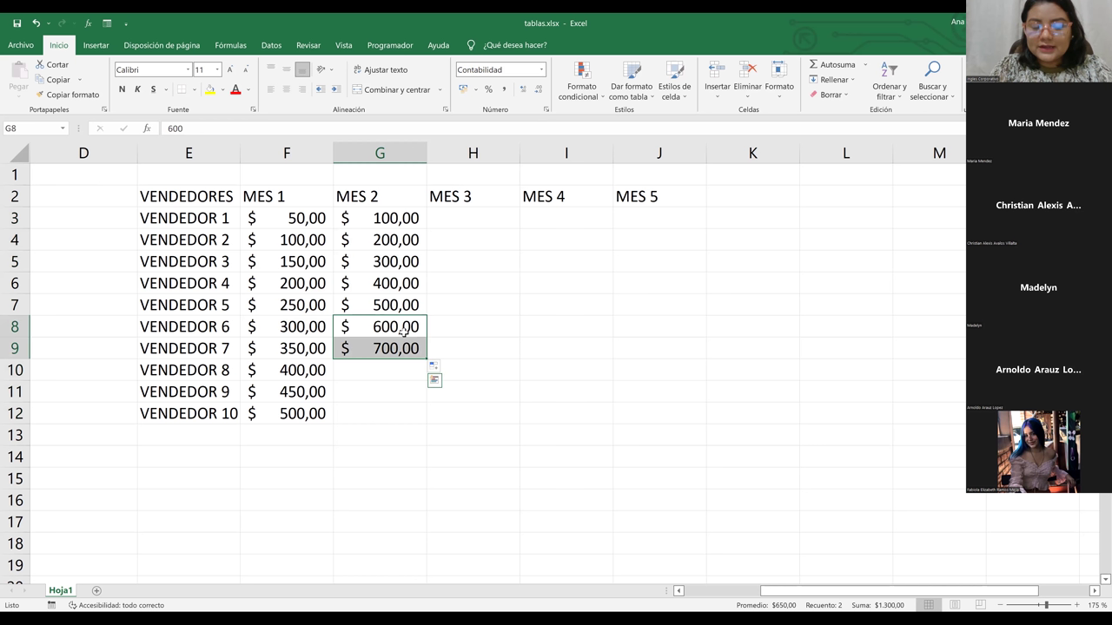
left_click_drag(427, 360, 426, 360)
left_click_drag(421, 423, 421, 423)
left_click(463, 373)
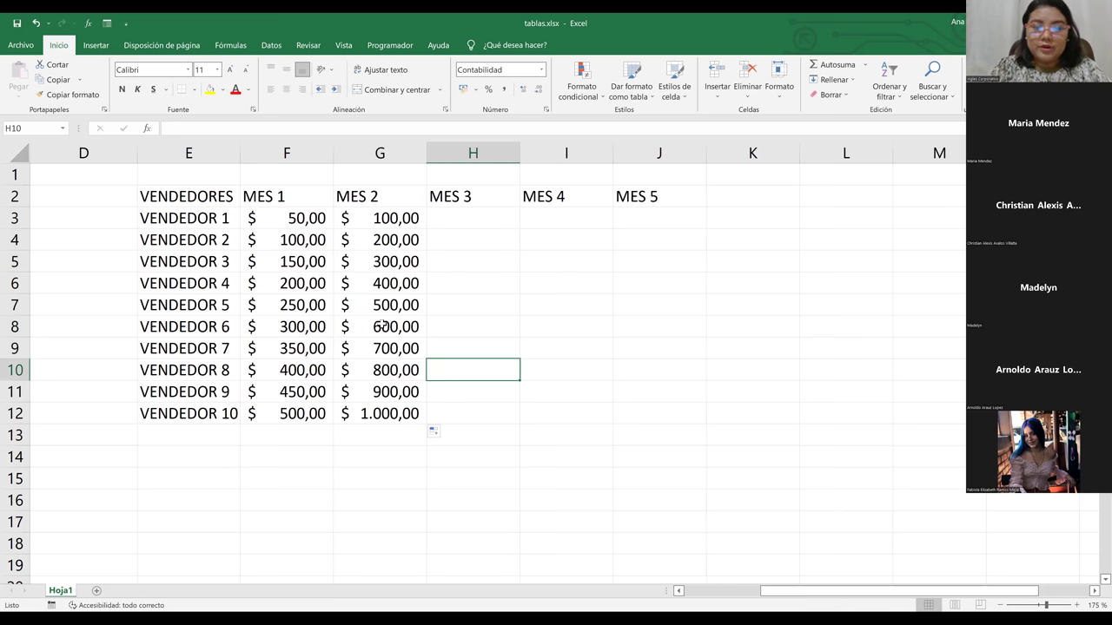
Clear all the MES 1 and MES 2 sales values in F3:G12
left_click(287, 214)
left_click_drag(383, 260, 415, 416)
key("Delete")
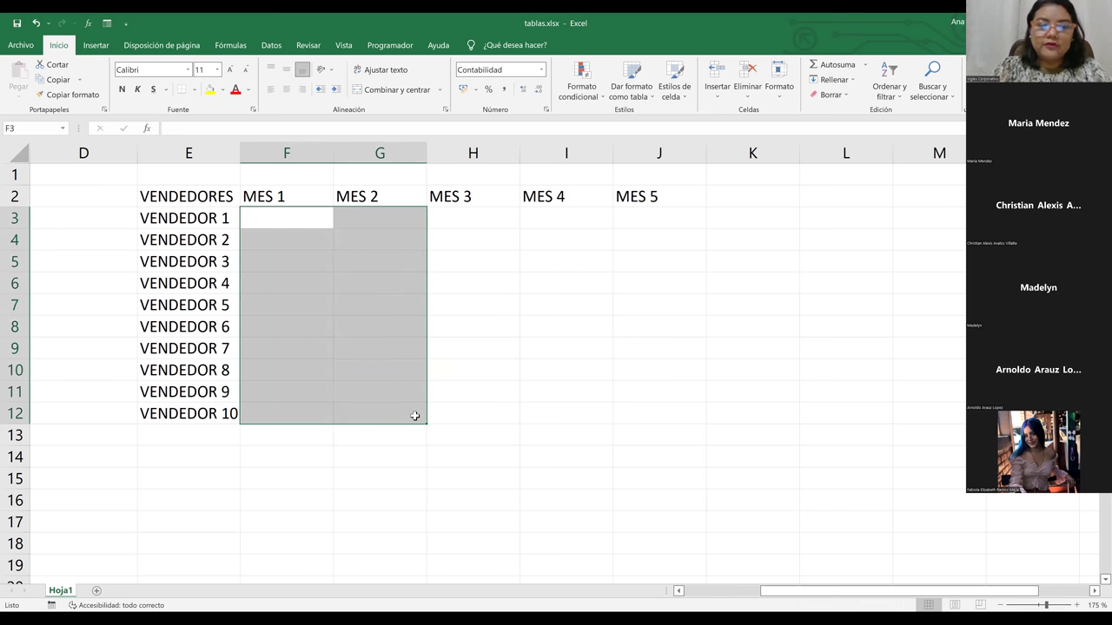
left_click(513, 357)
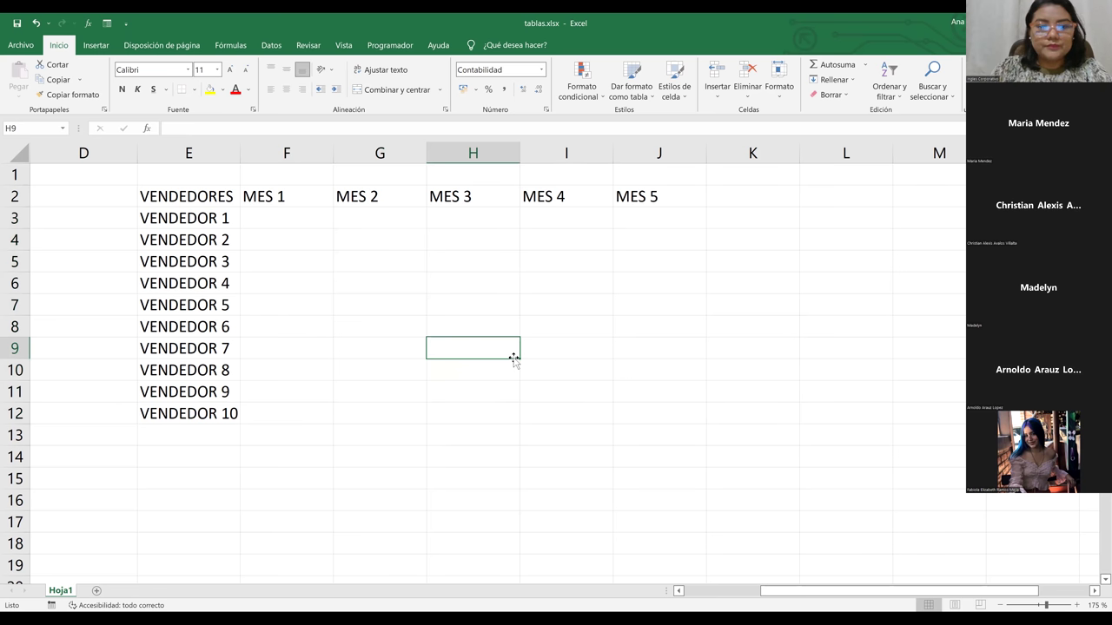
Enter the formula =ALEATORIO.ENTRE(500;5000) in F3 to generate a random MES 1 sales amount for VENDEDOR 1
left_click(288, 213)
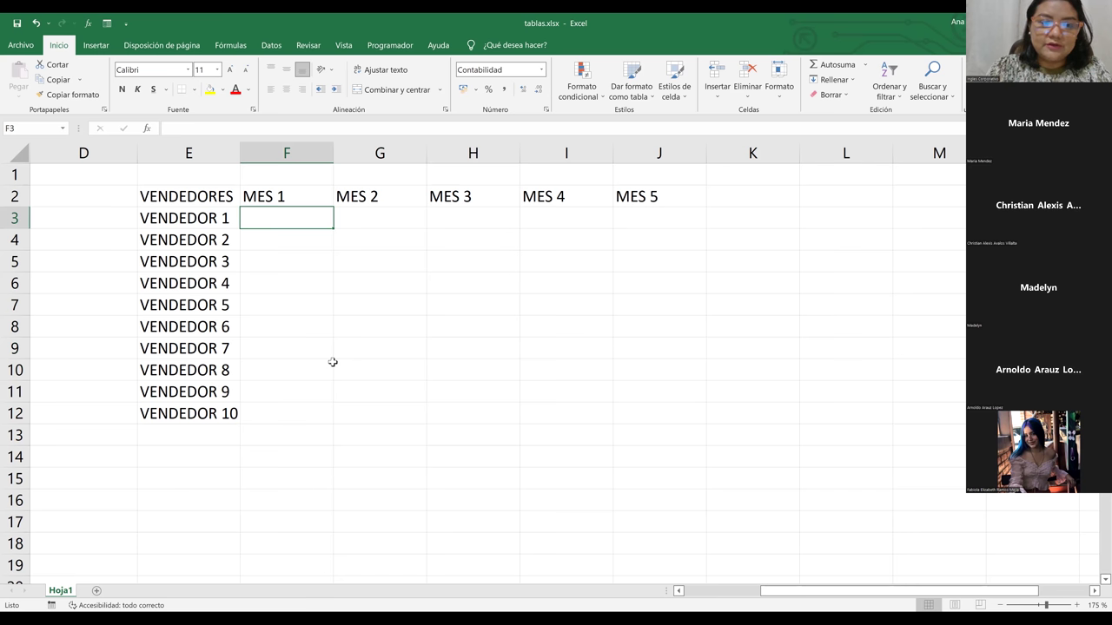
type("=")
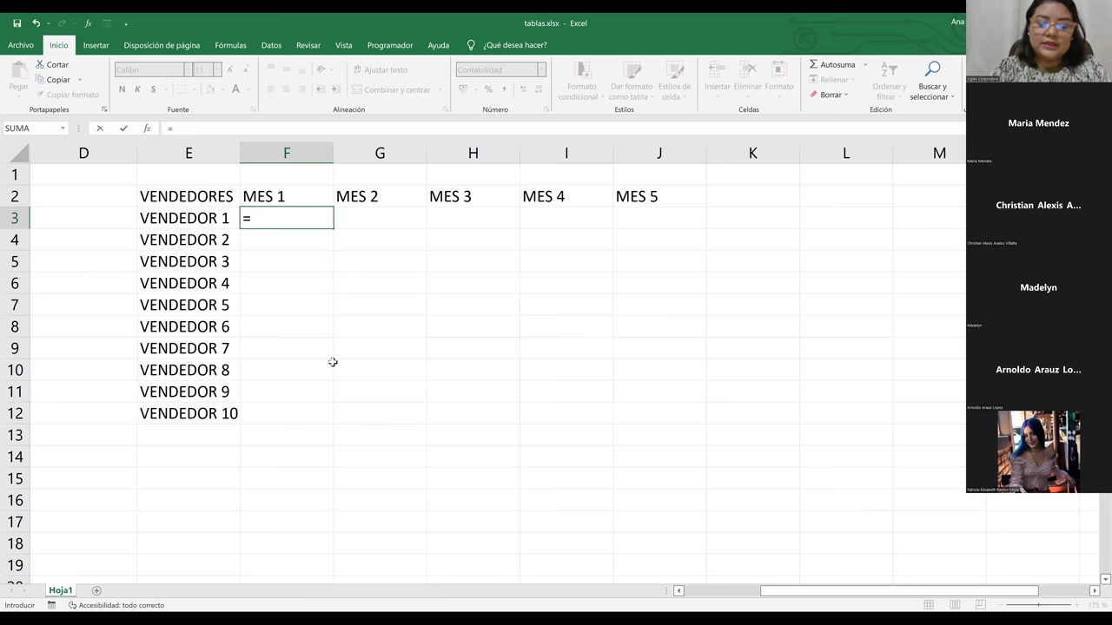
type("A")
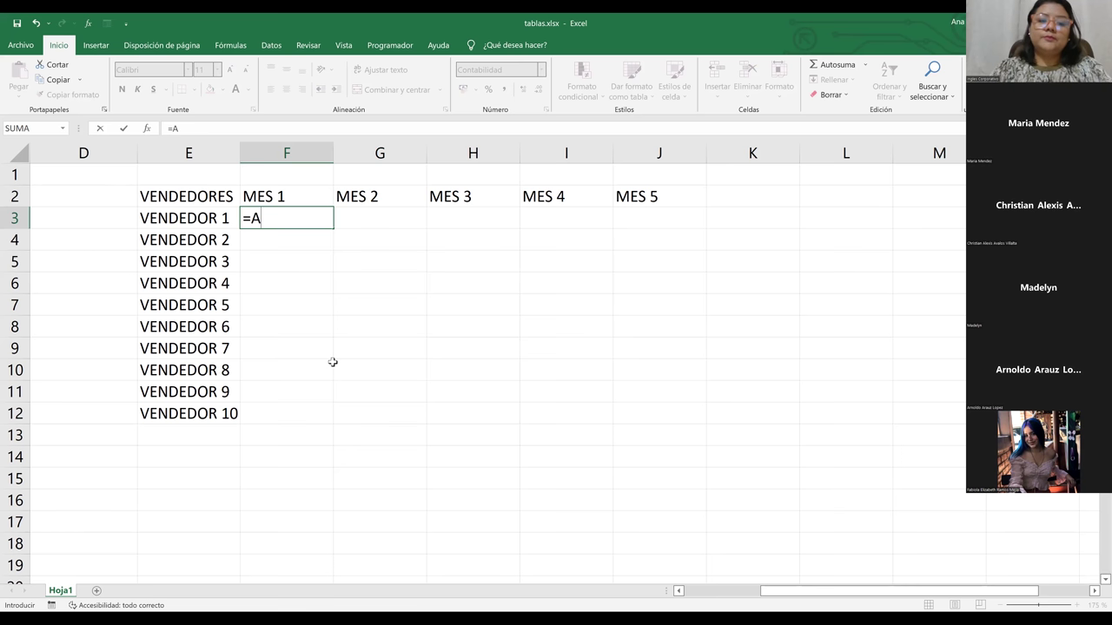
type("LEA")
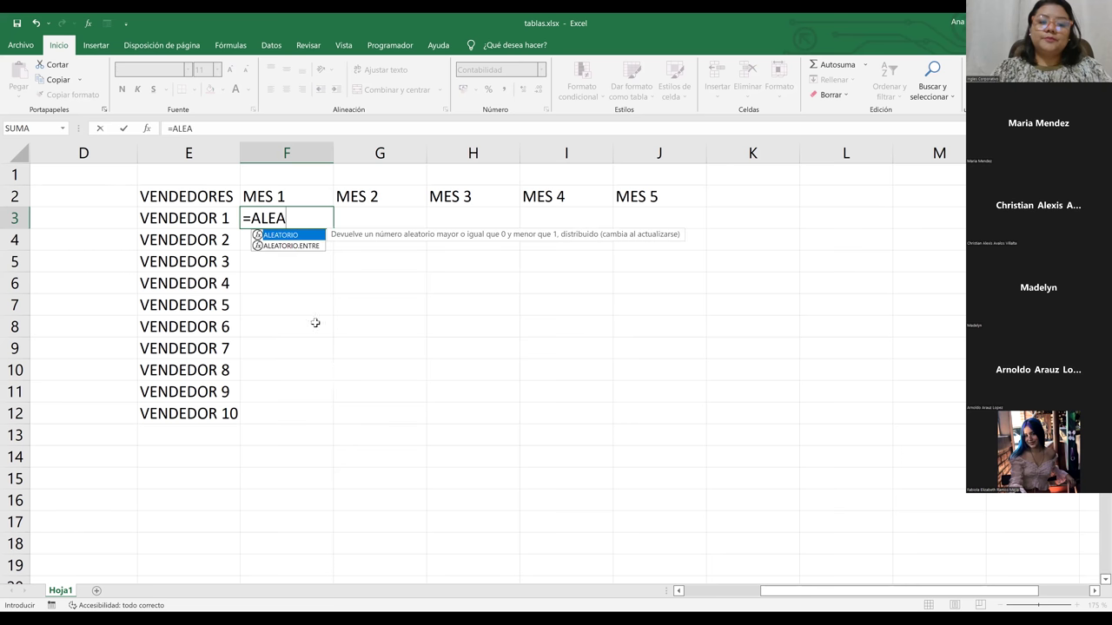
double_click(309, 247)
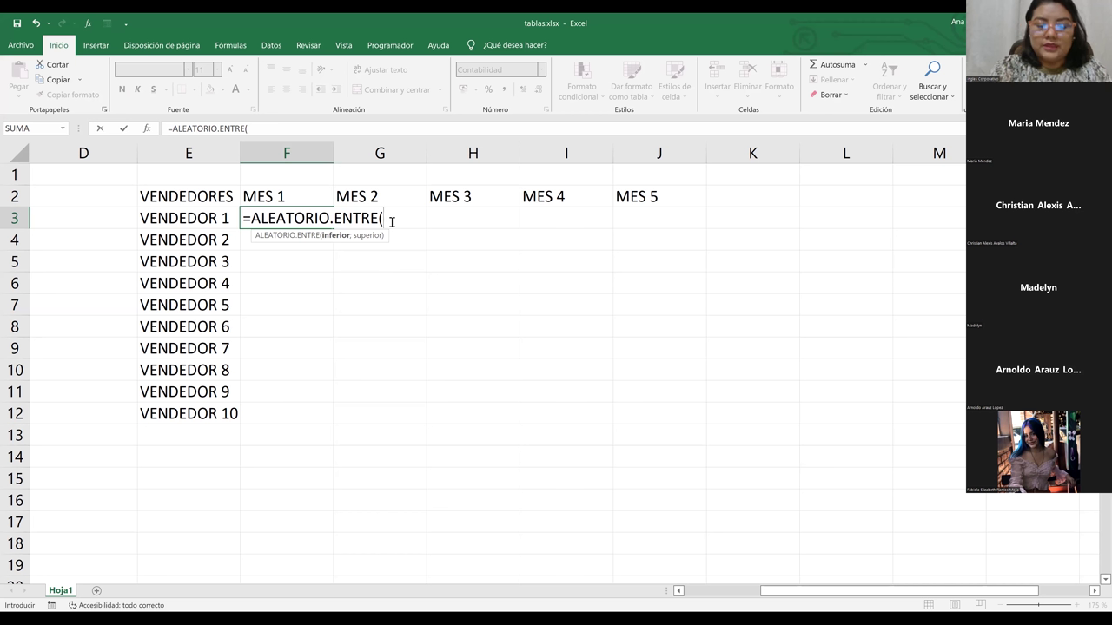
type("500")
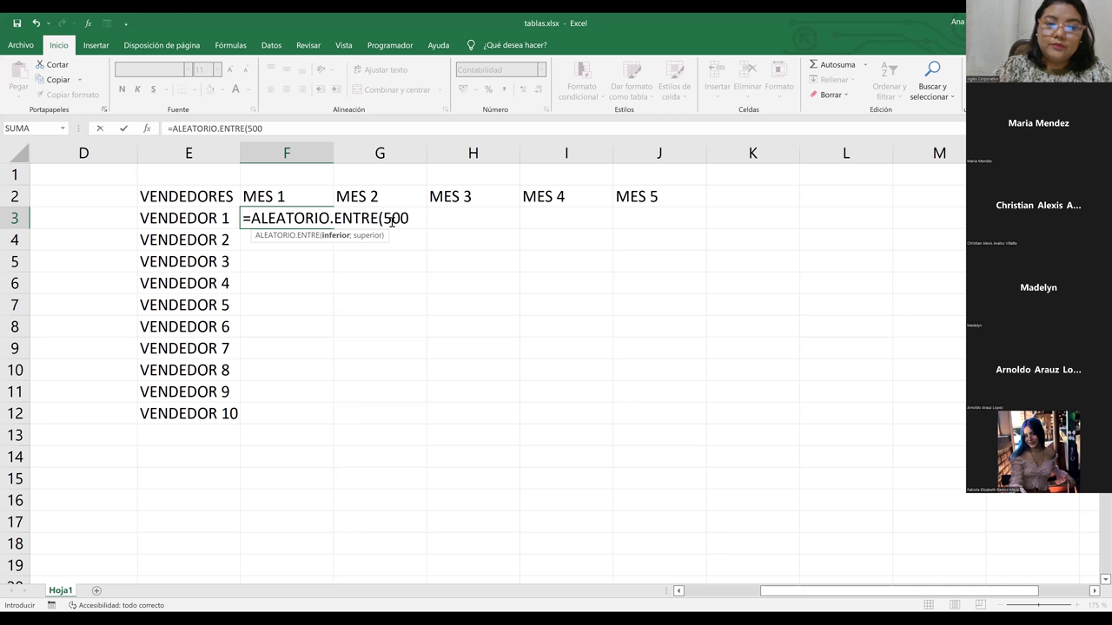
type(";")
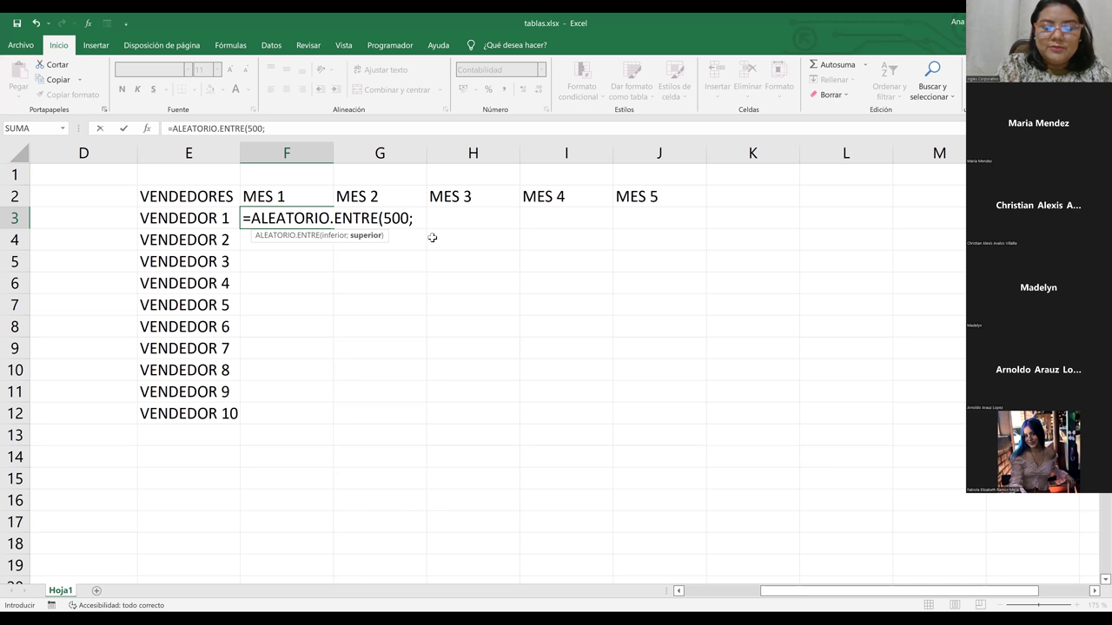
type("5")
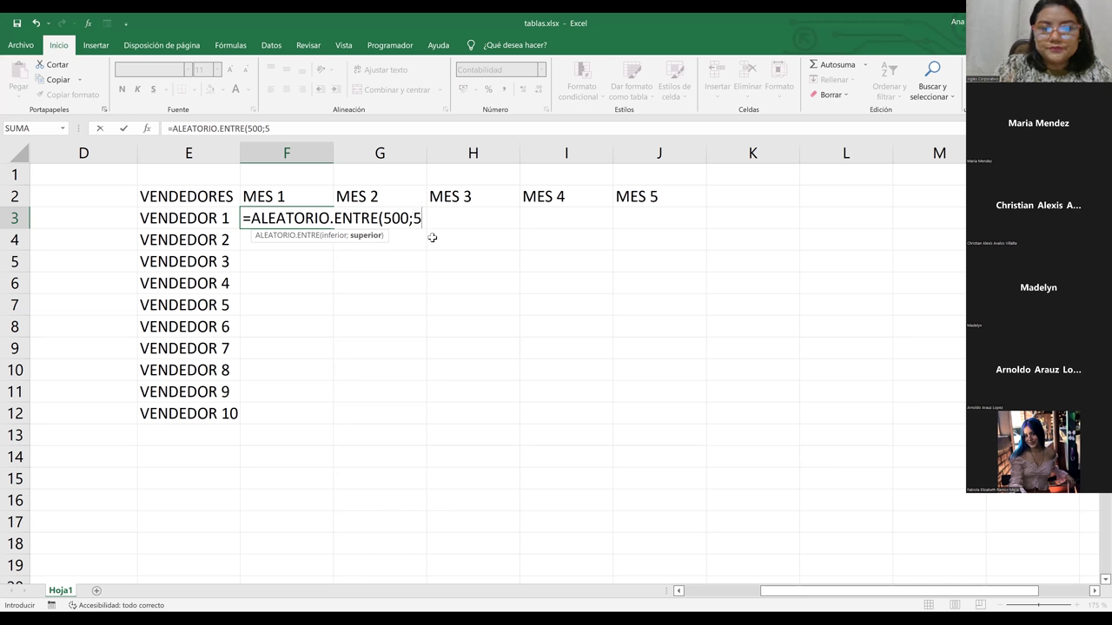
type("000")
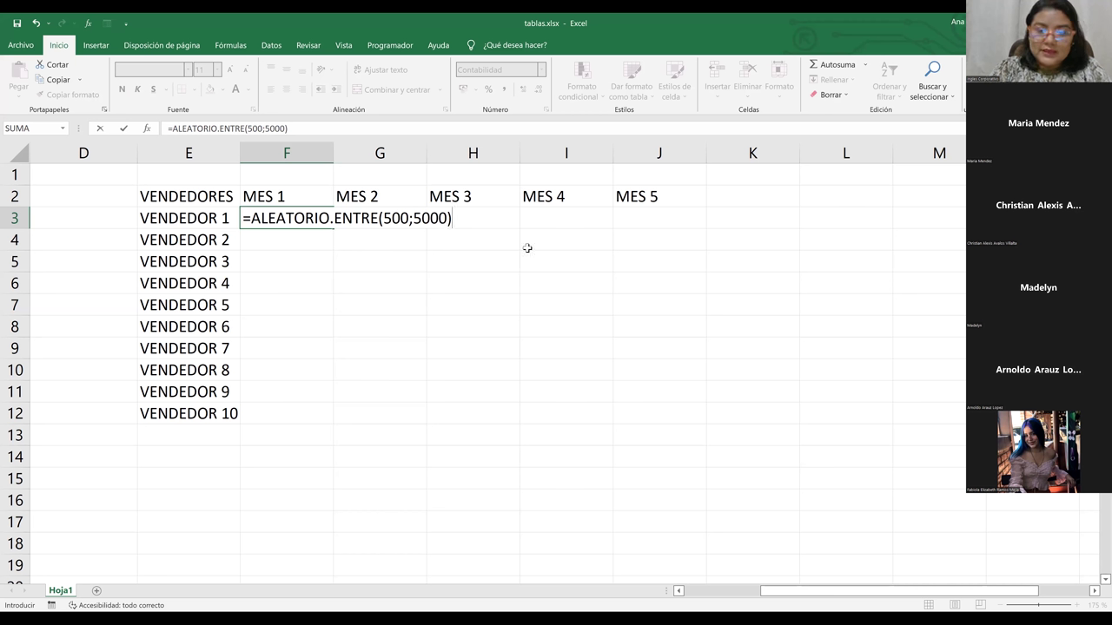
key("Return")
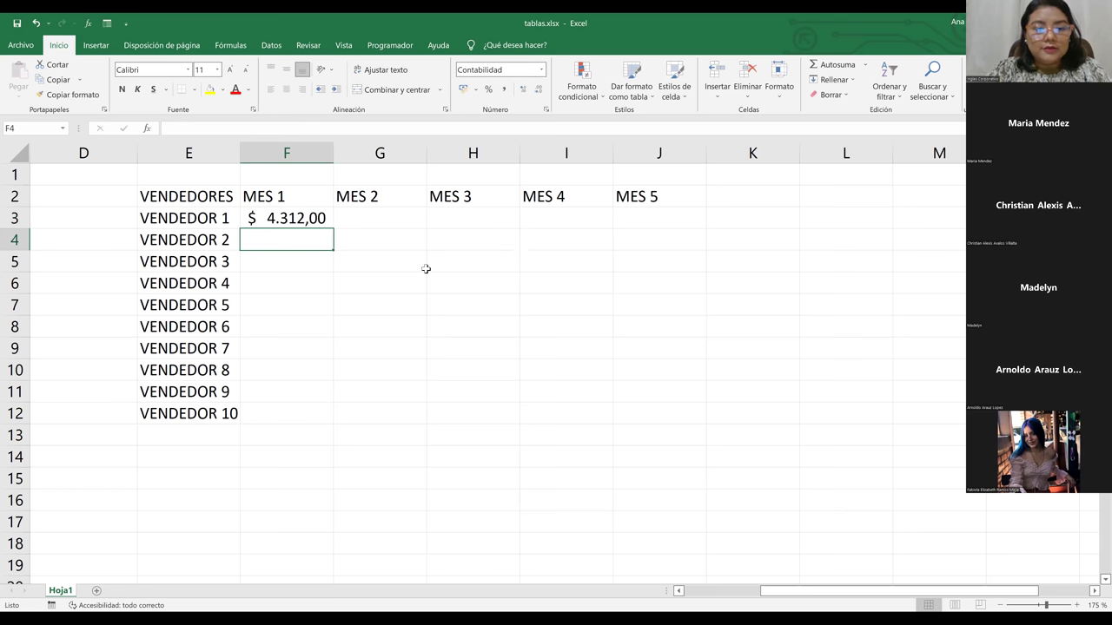
Copy the random-amount formula from F3 down the MES 1 column to F12, covering all ten vendors
left_click(269, 223)
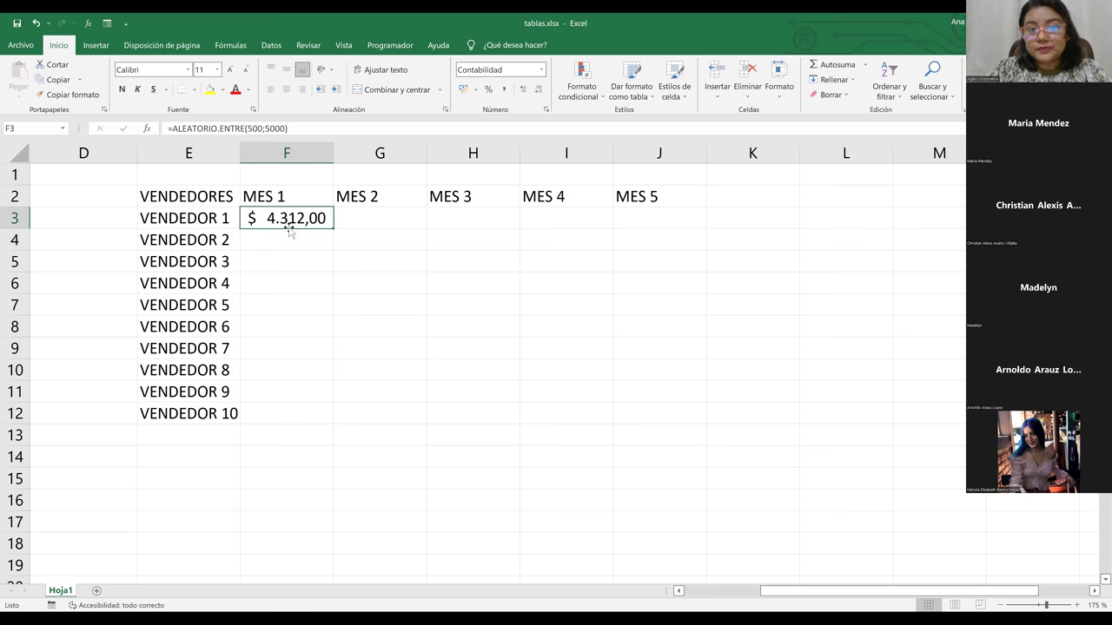
left_click(398, 303)
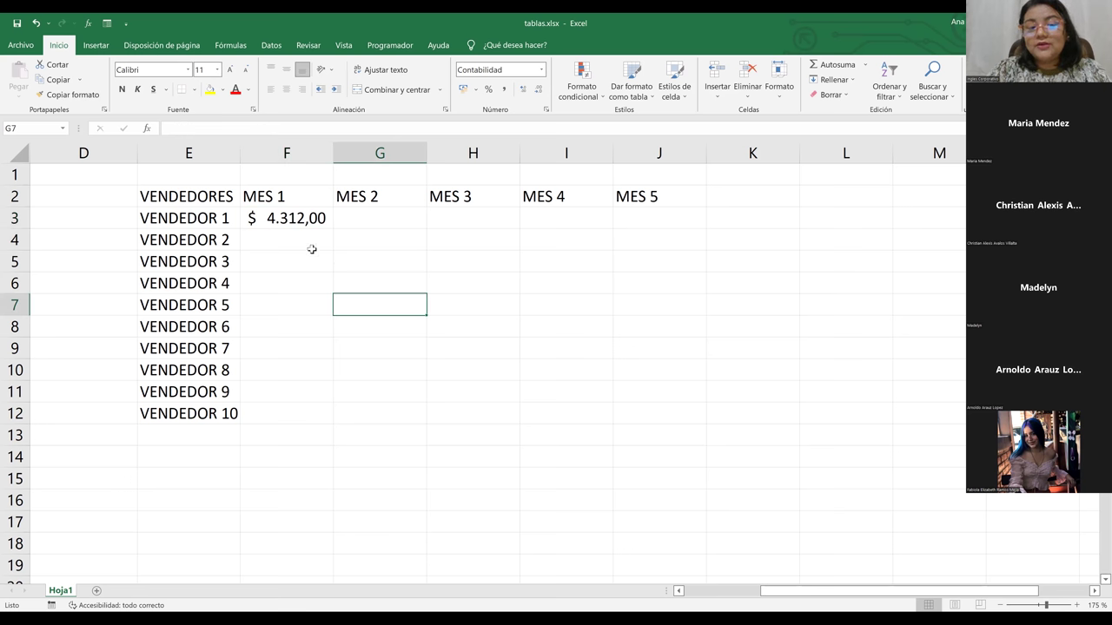
left_click(299, 235)
left_click(293, 219)
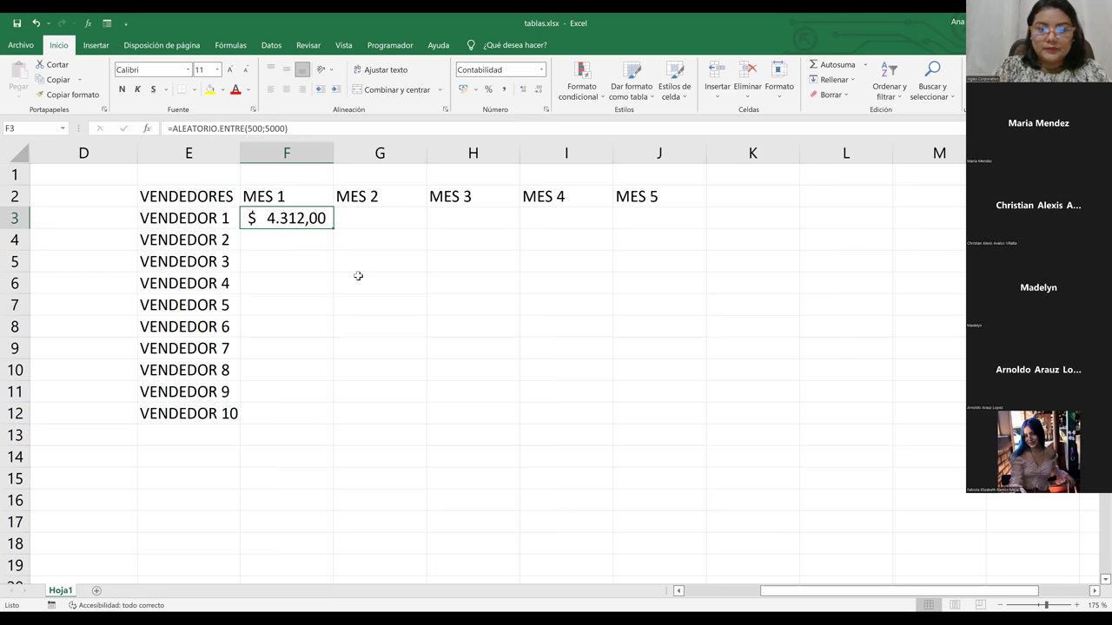
key("Return")
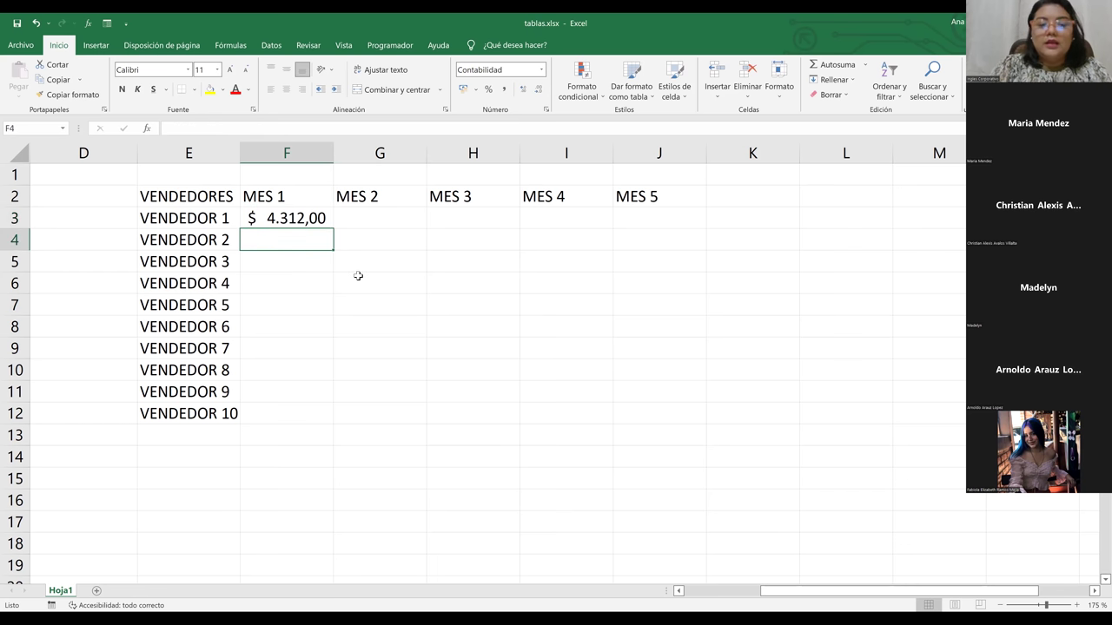
left_click(322, 218)
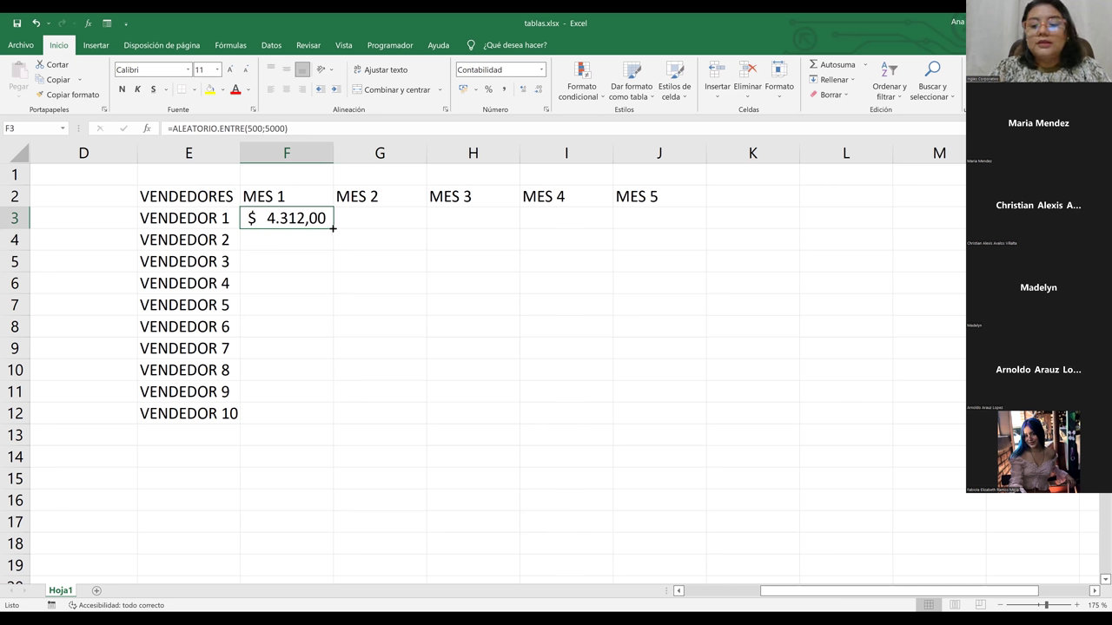
left_click_drag(333, 228, 332, 425)
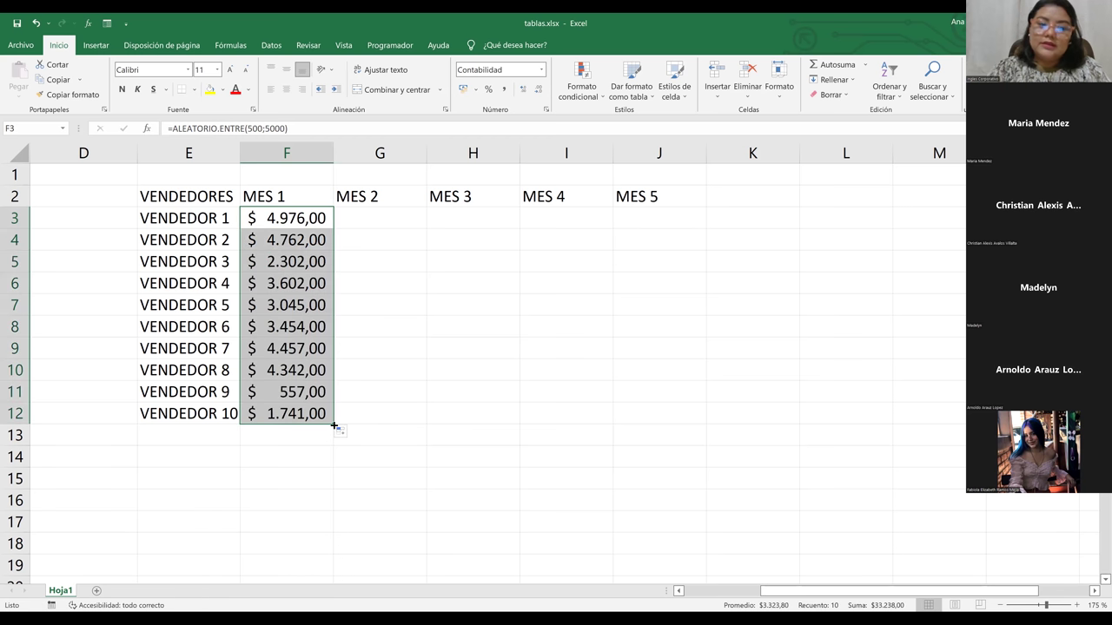
left_click(393, 374)
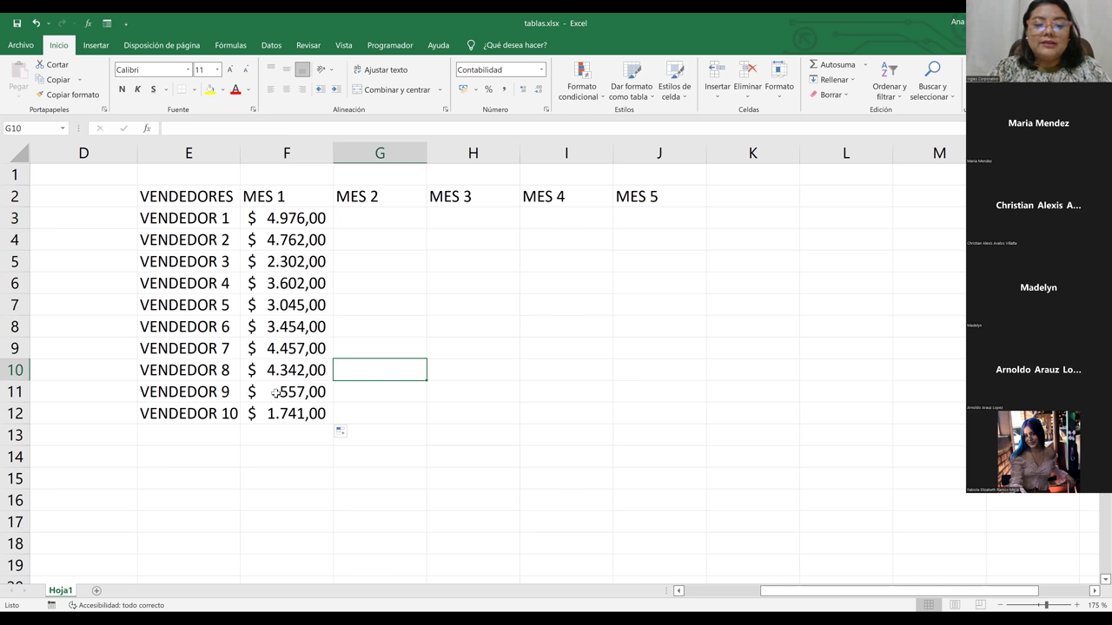
Copy the random-amount formula from F3 across VENDEDOR 1's row through MES 5 in J3
left_click(302, 395)
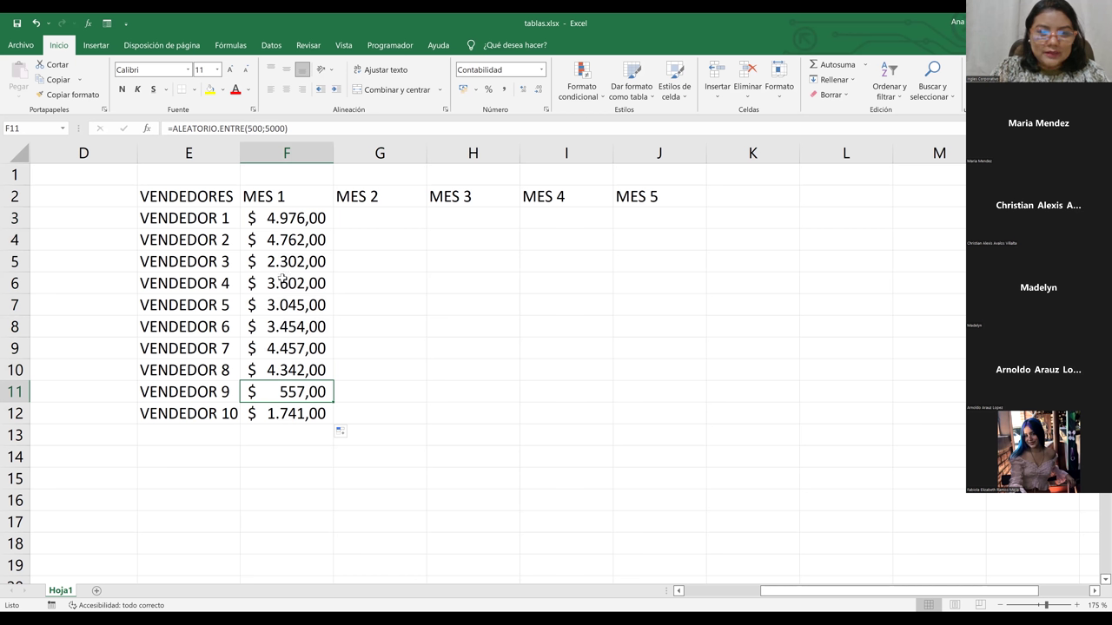
left_click(277, 216)
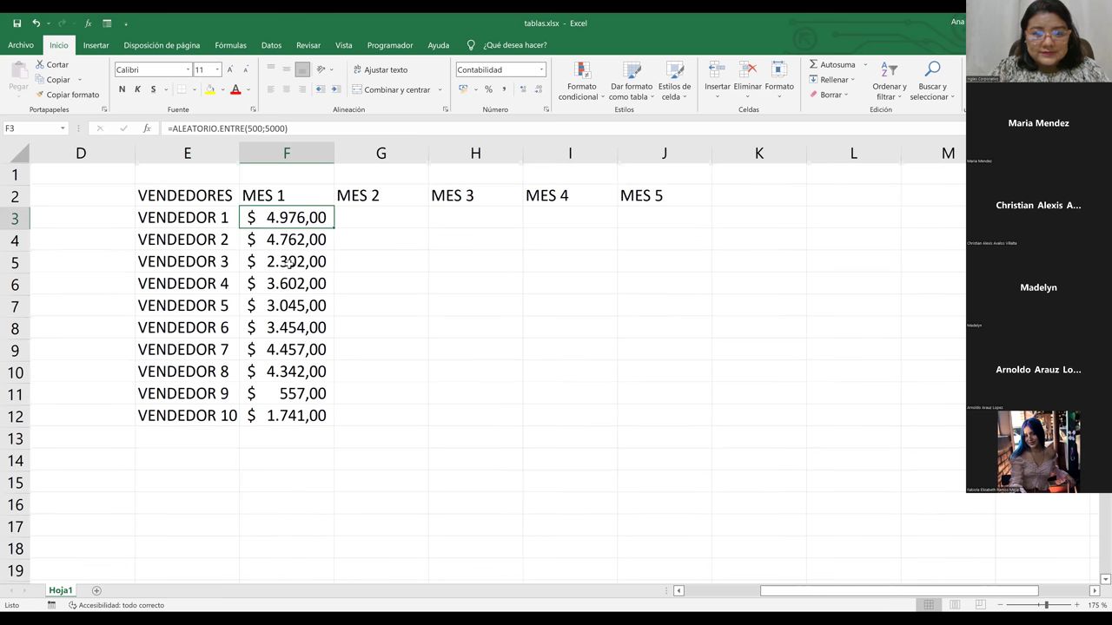
scroll(289, 262, "up", 2)
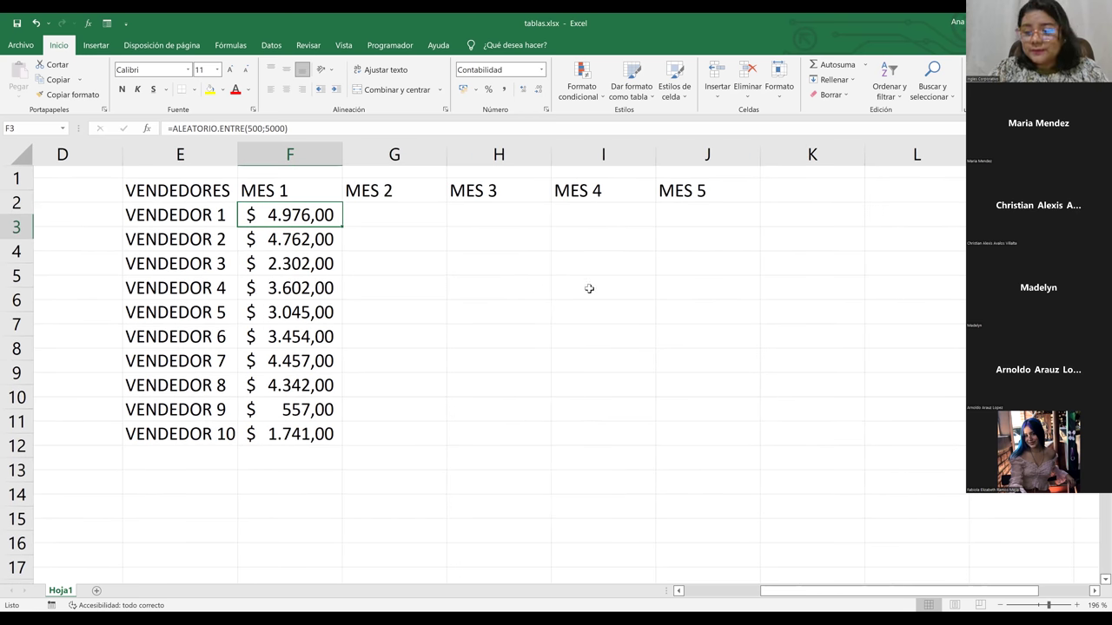
scroll(1095, 587, "up", 1)
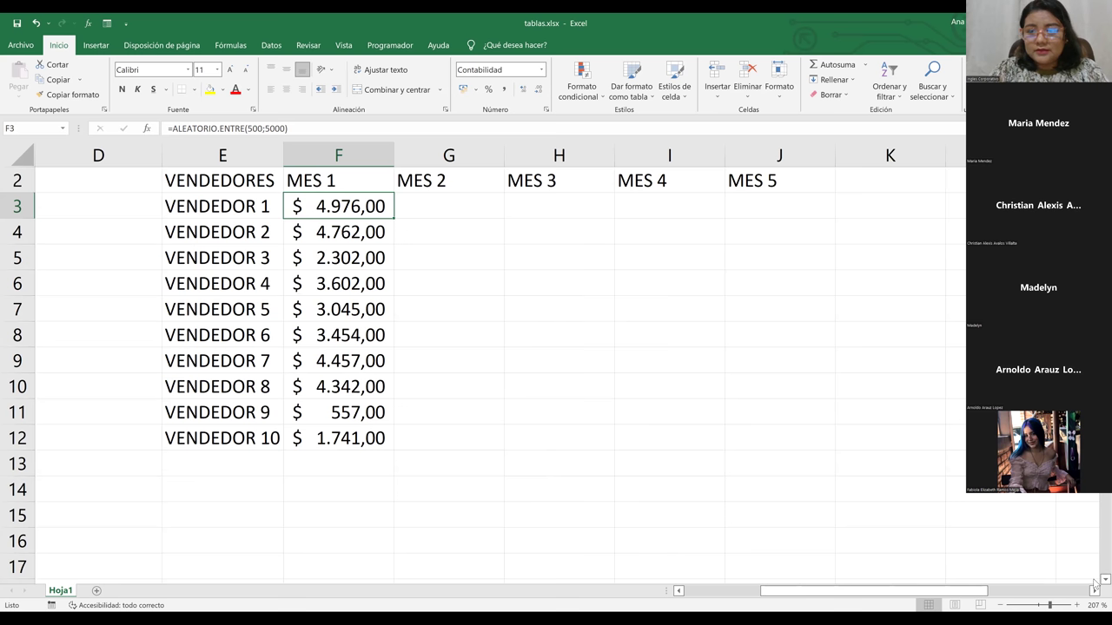
left_click(1105, 579)
scroll(486, 347, "up", 1)
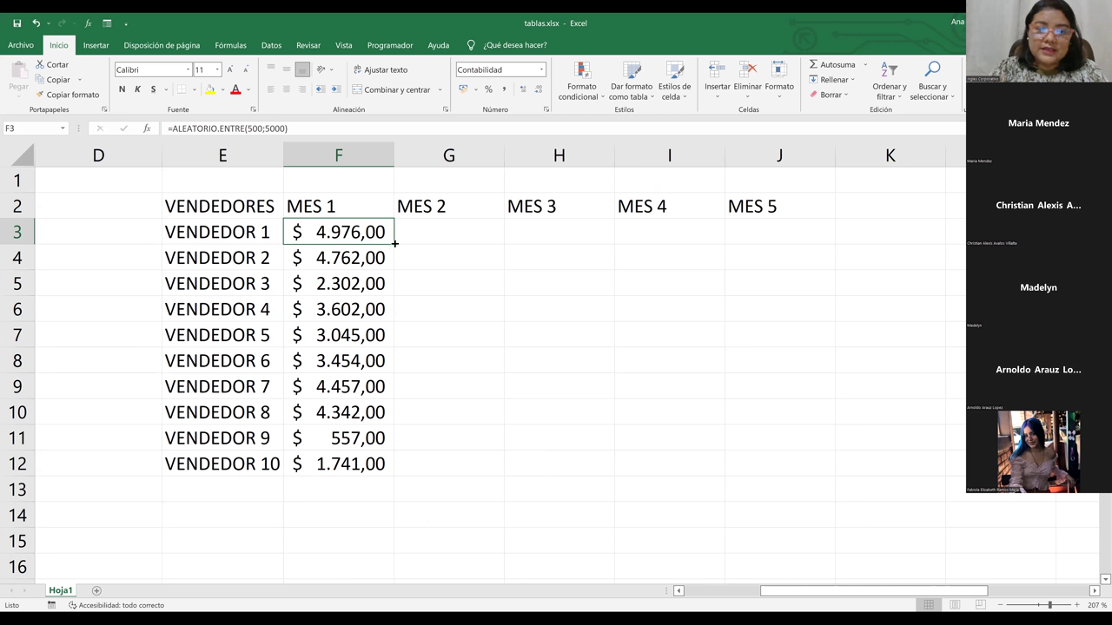
left_click_drag(395, 244, 806, 233)
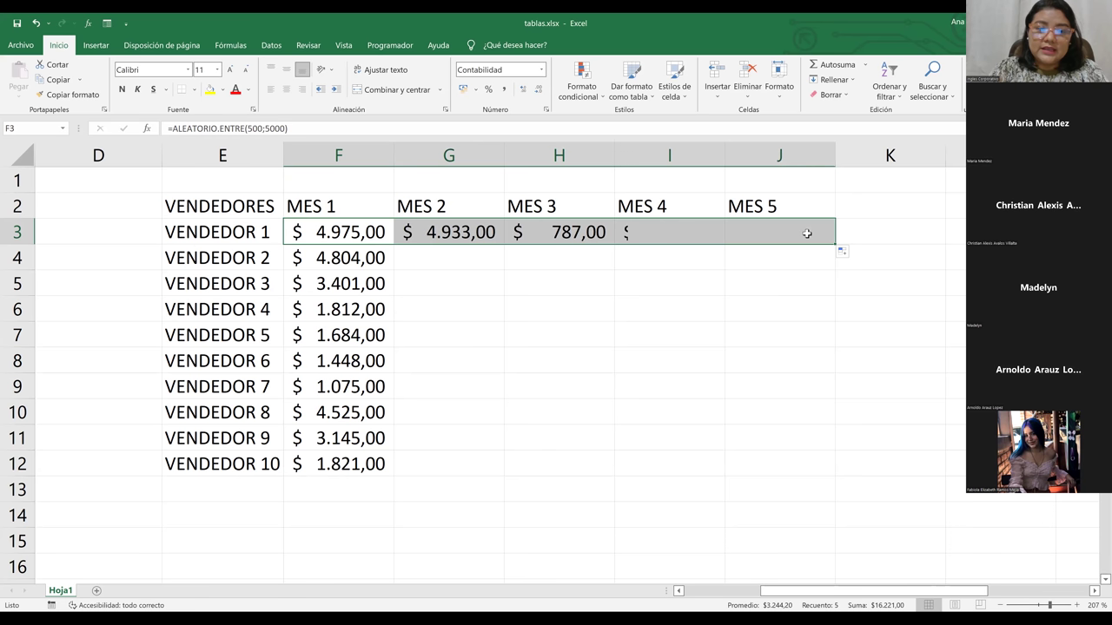
left_click(795, 259)
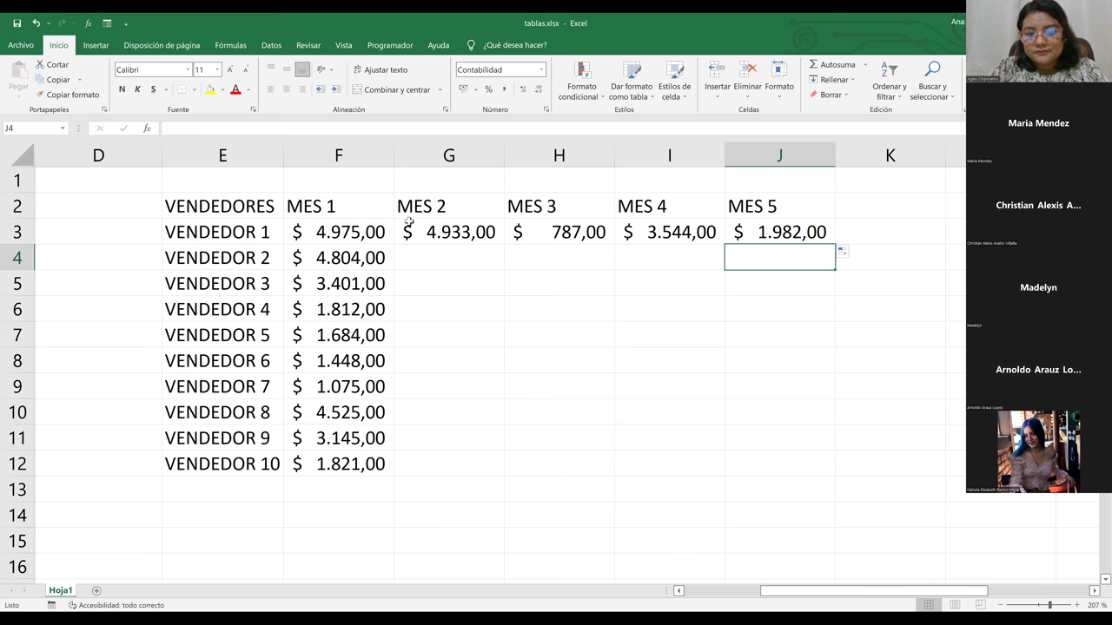
Copy the MES 2 to MES 5 formulas in G3:J3 down to row 12 for the remaining vendors
left_click_drag(405, 231, 565, 232)
left_click_drag(778, 275, 804, 474)
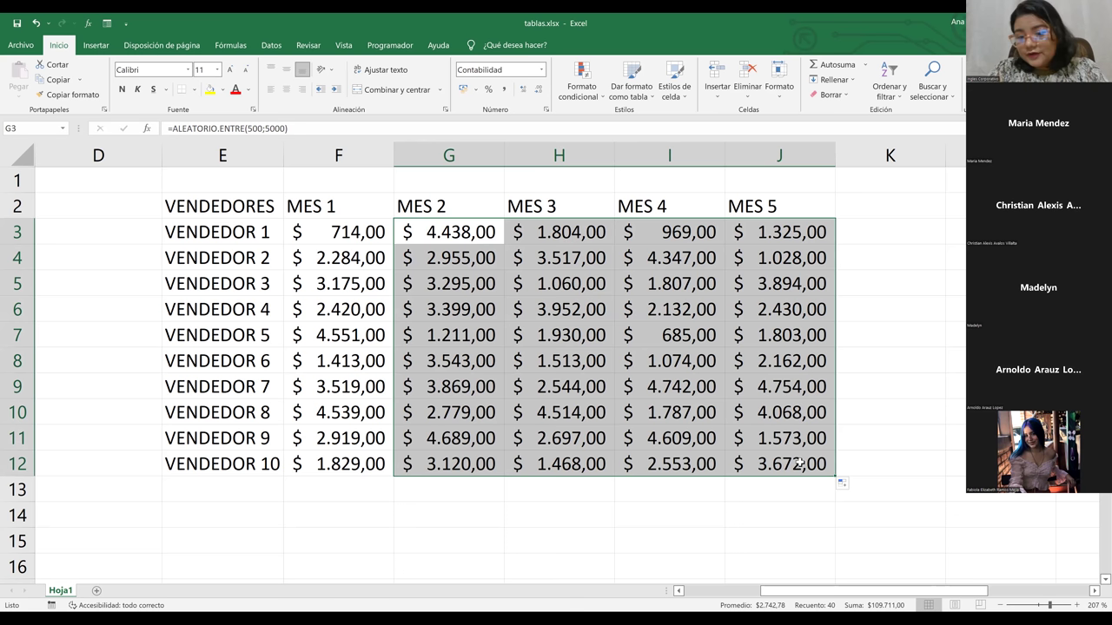
left_click(781, 440)
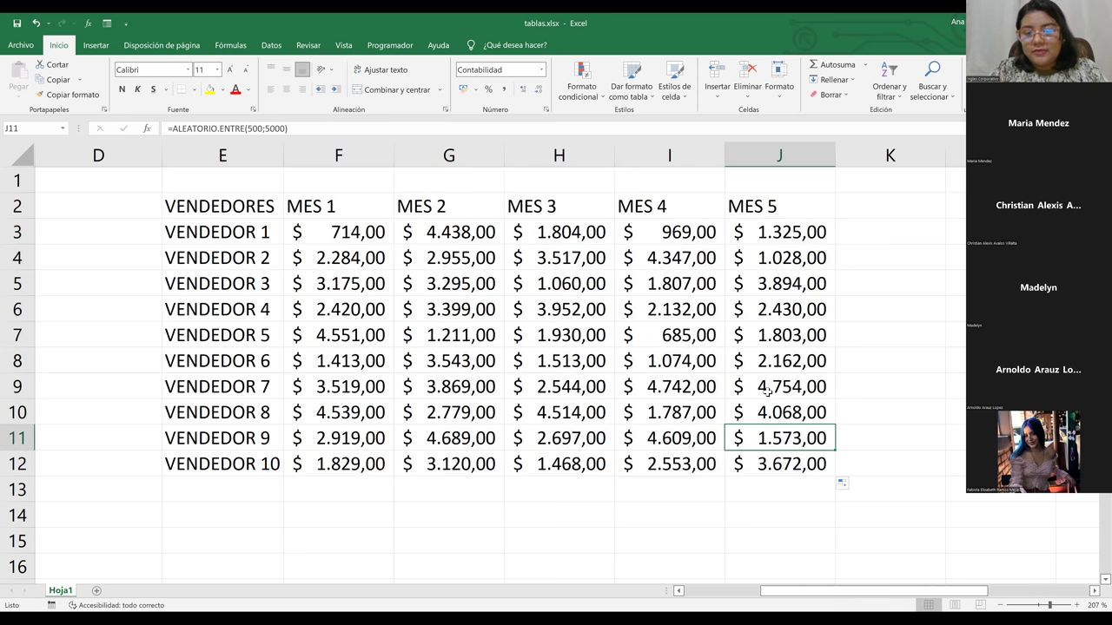
Examine cells across the MES 1 to MES 5 sales range to check the random-amount formula behind them
left_click(777, 335)
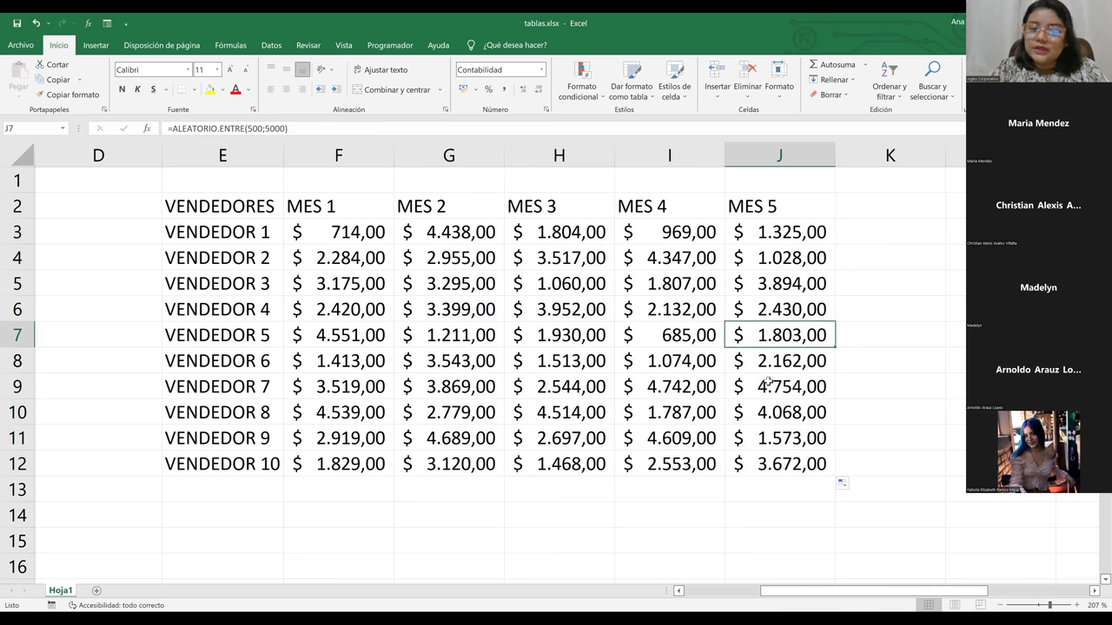
left_click(769, 382)
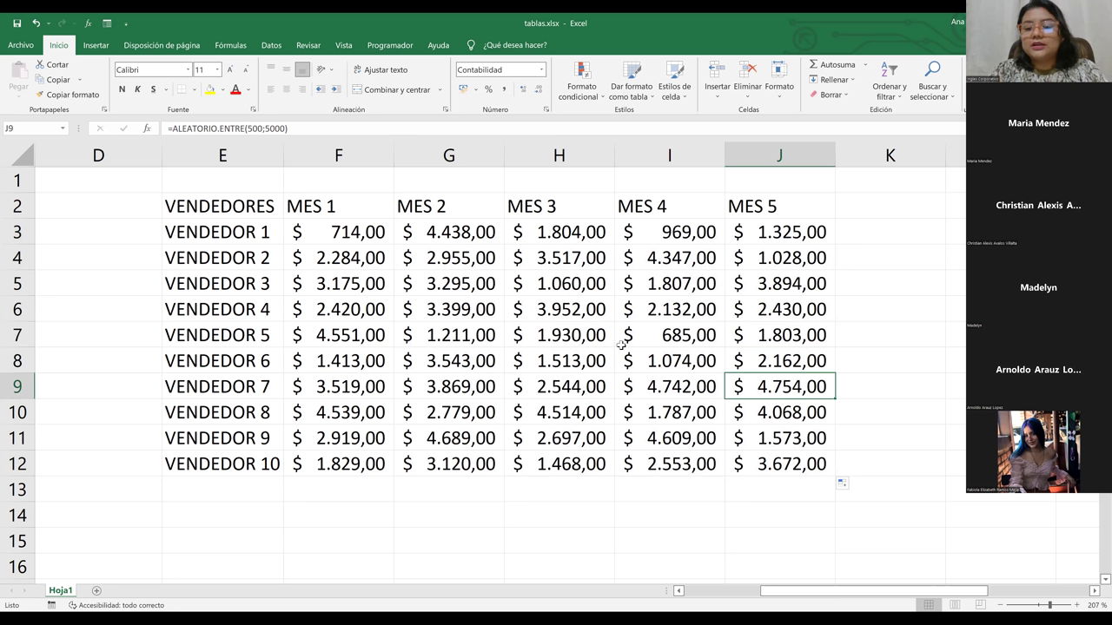
left_click(784, 441)
left_click(784, 465)
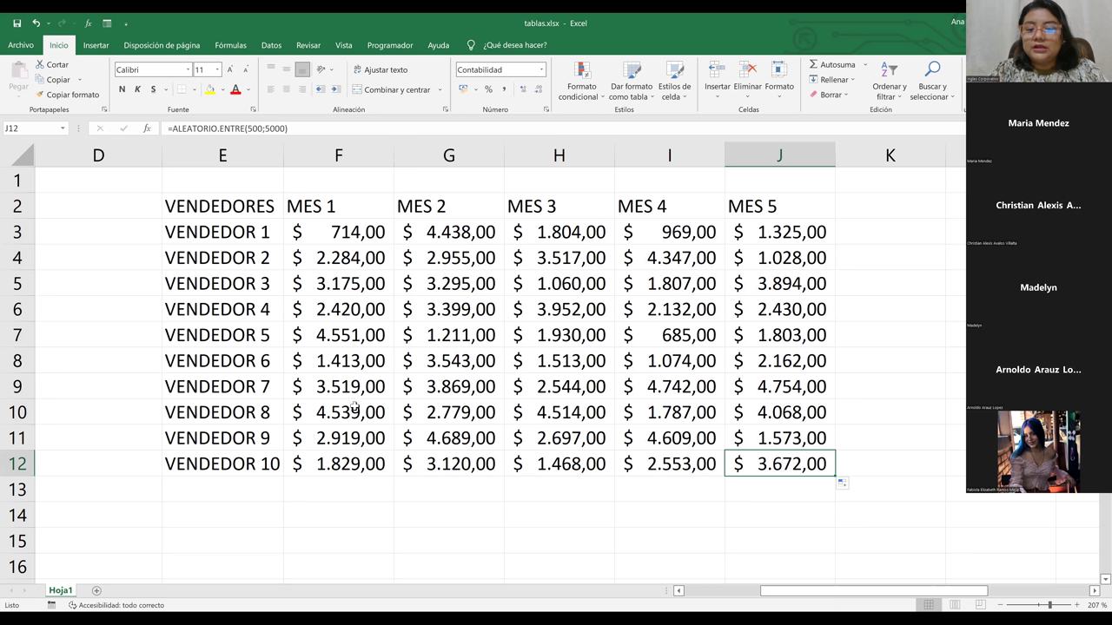
left_click(332, 233)
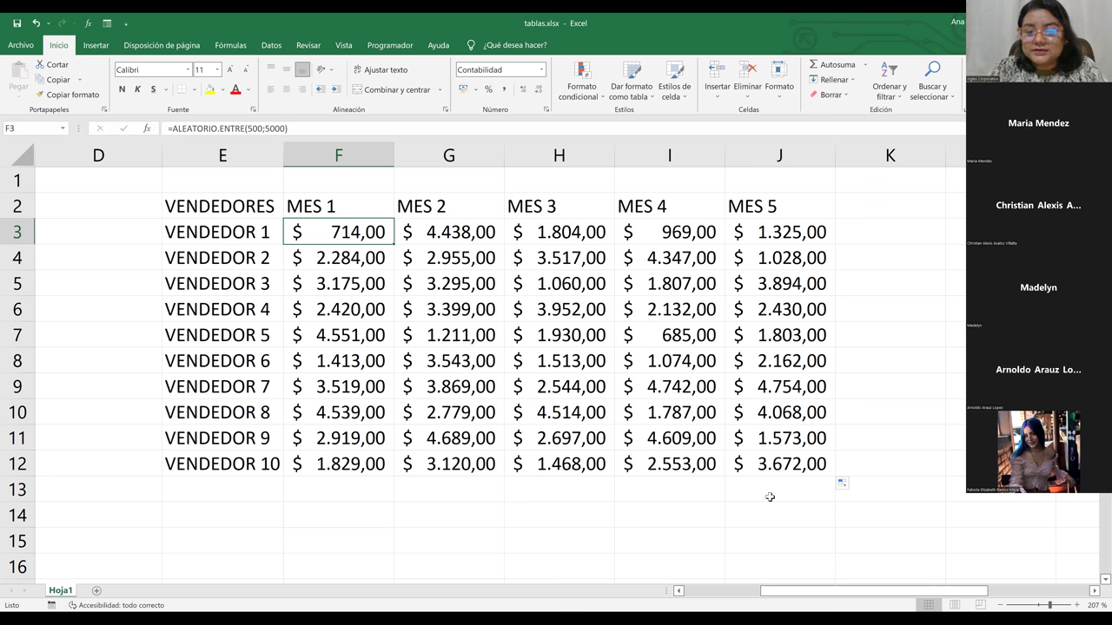
left_click(453, 300)
left_click(580, 275)
left_click(716, 318)
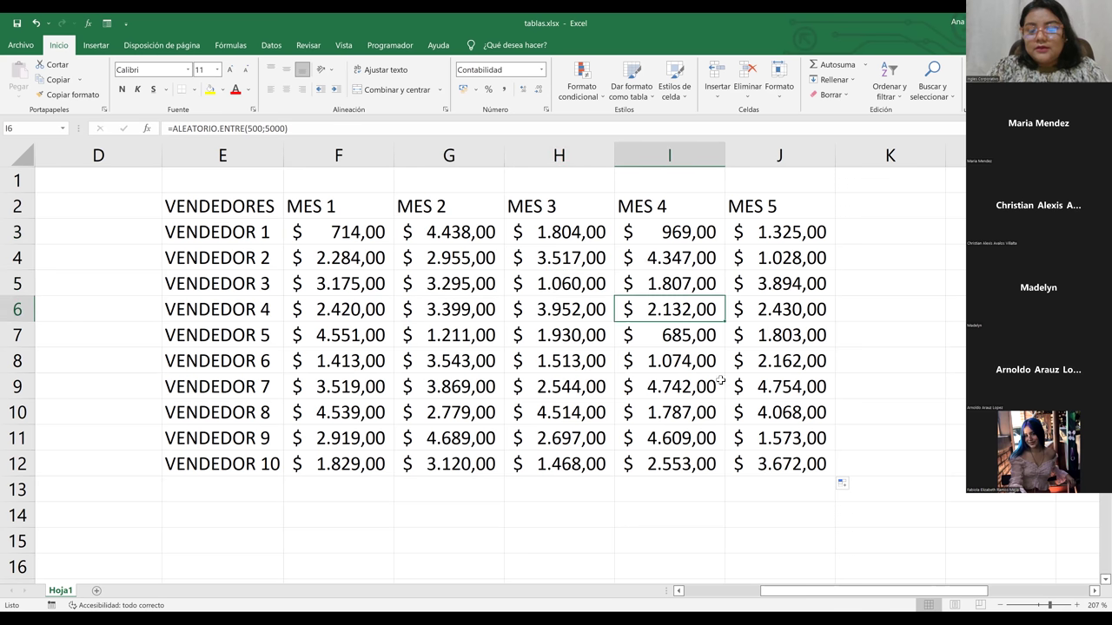
left_click(809, 415)
key("Right")
key("Down")
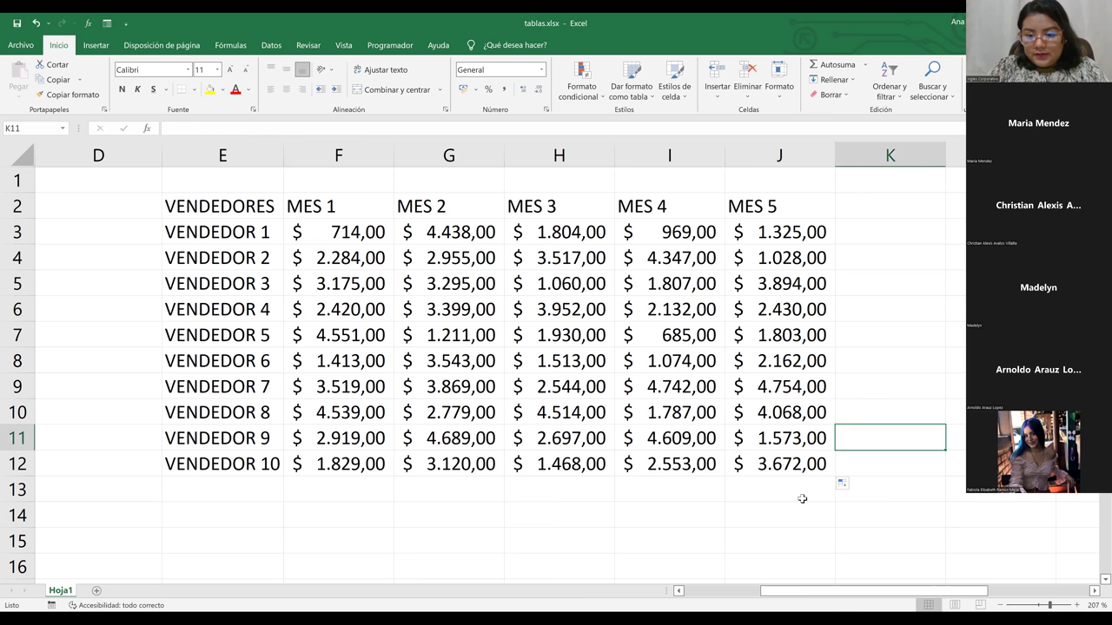
left_click(786, 534)
left_click(622, 469)
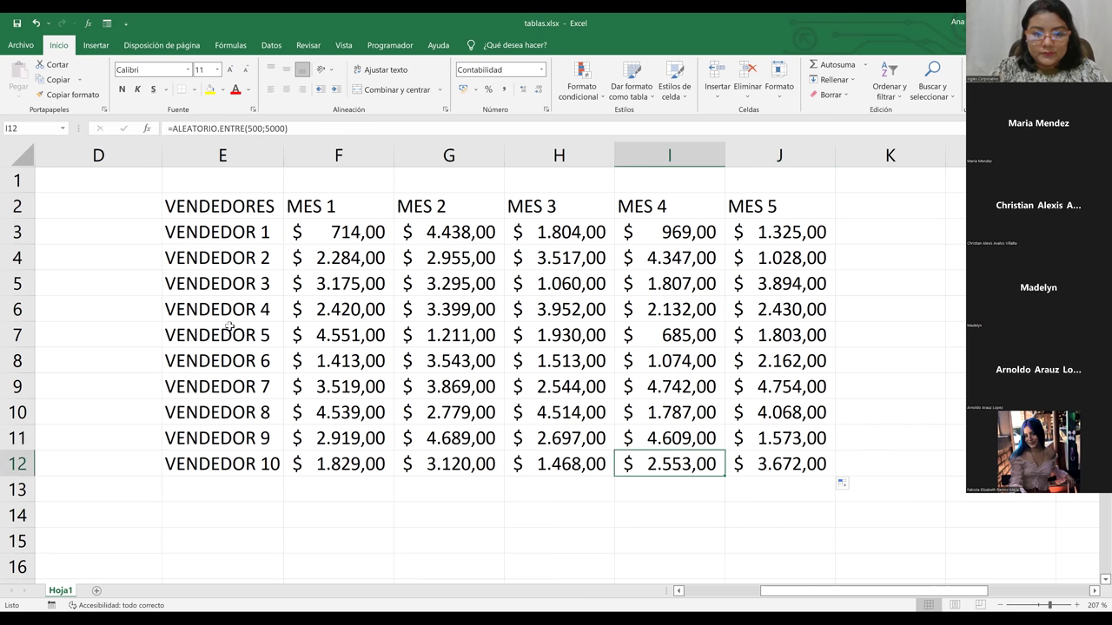
Clear the MES 1 header in F2 to watch the random amounts recalculate, and undo the deletion
left_click(341, 207)
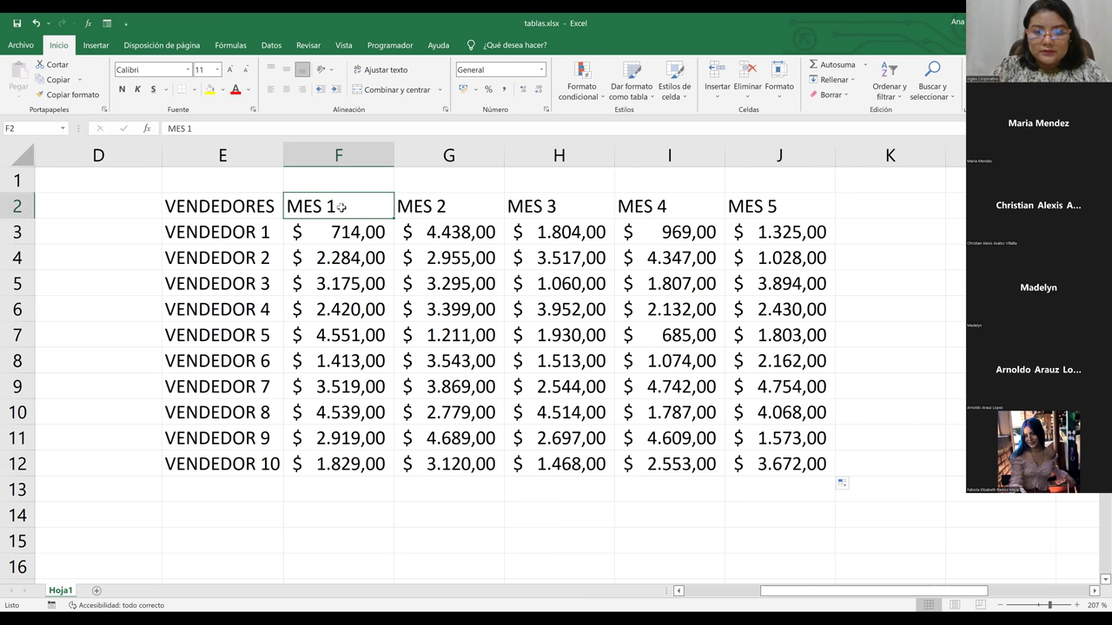
key("Down")
left_click(341, 207)
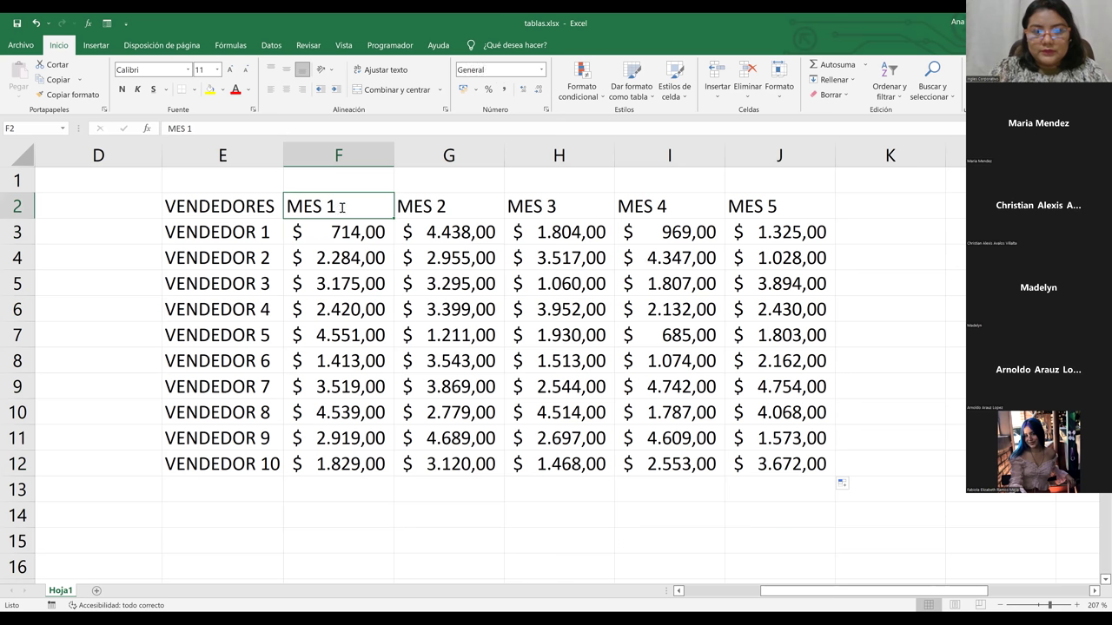
key("BackSpace")
key("Return")
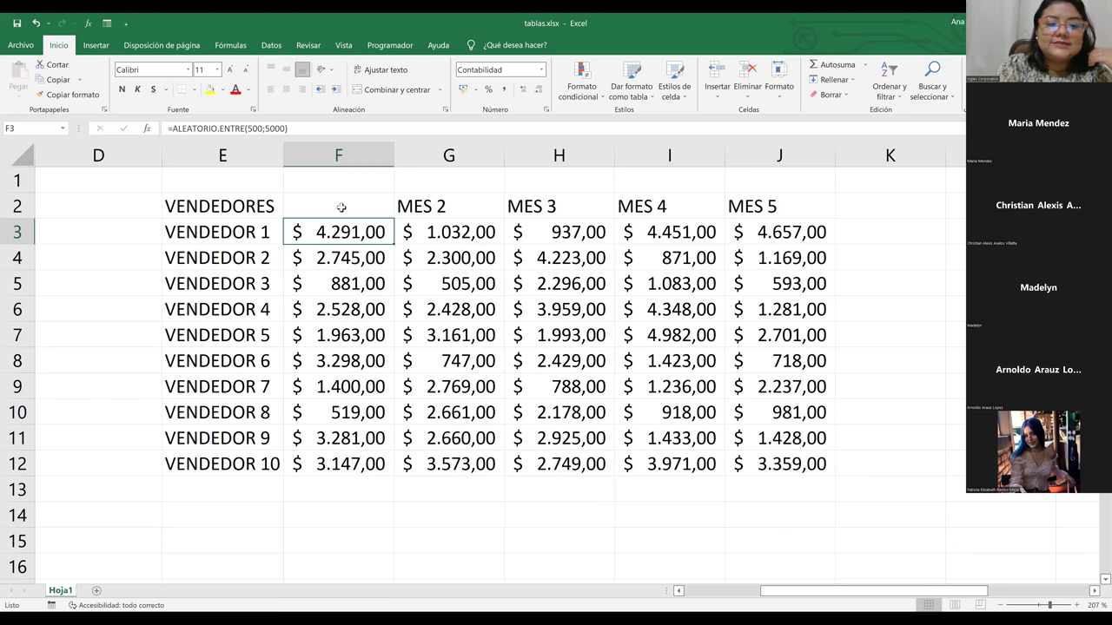
key("ctrl+z")
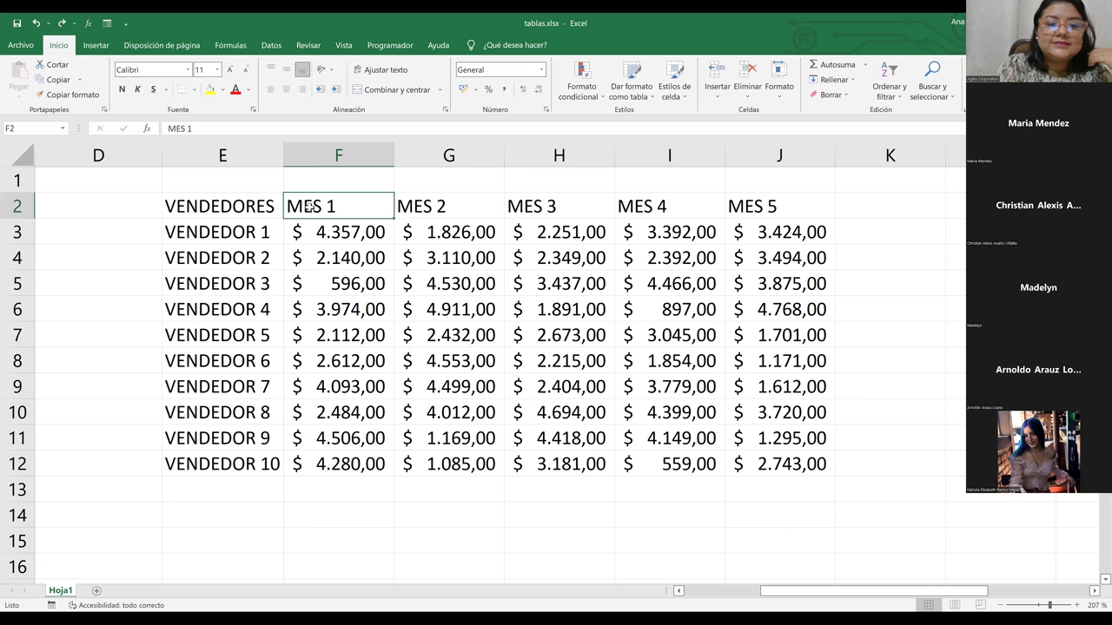
Replace the MES 1 header in F2 with the text UGFUYG
key("BackSpace")
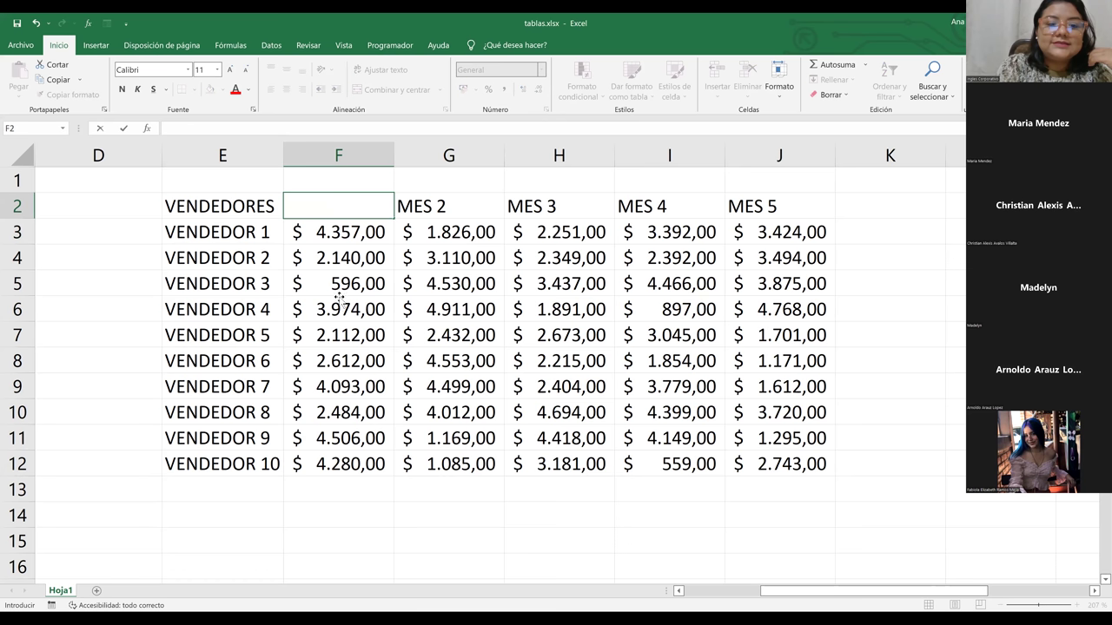
left_click(332, 202)
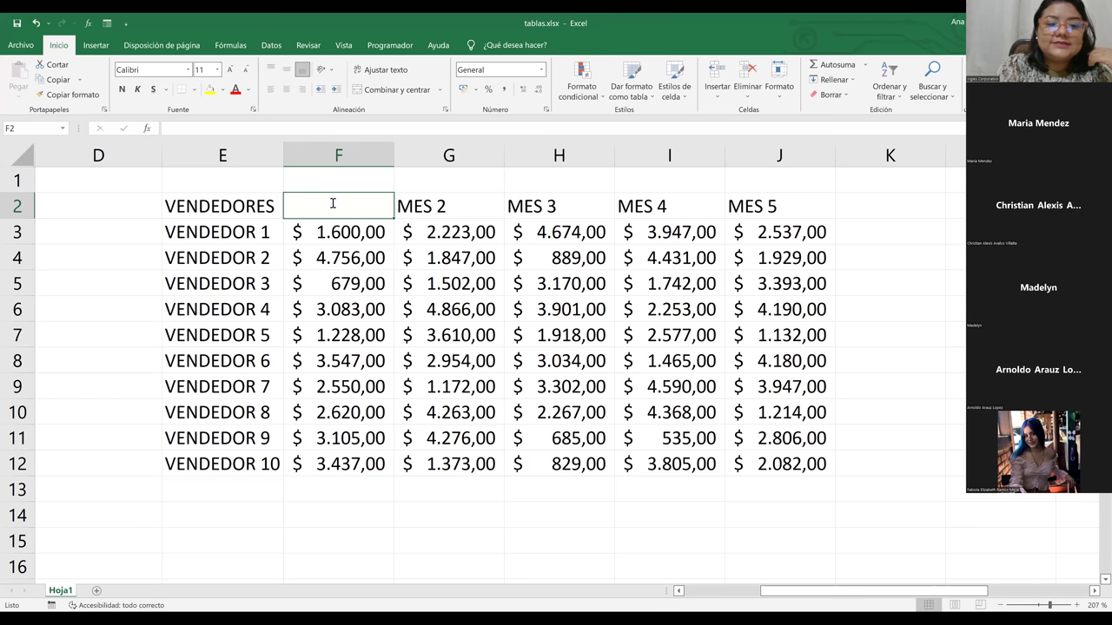
type("UGFUYG")
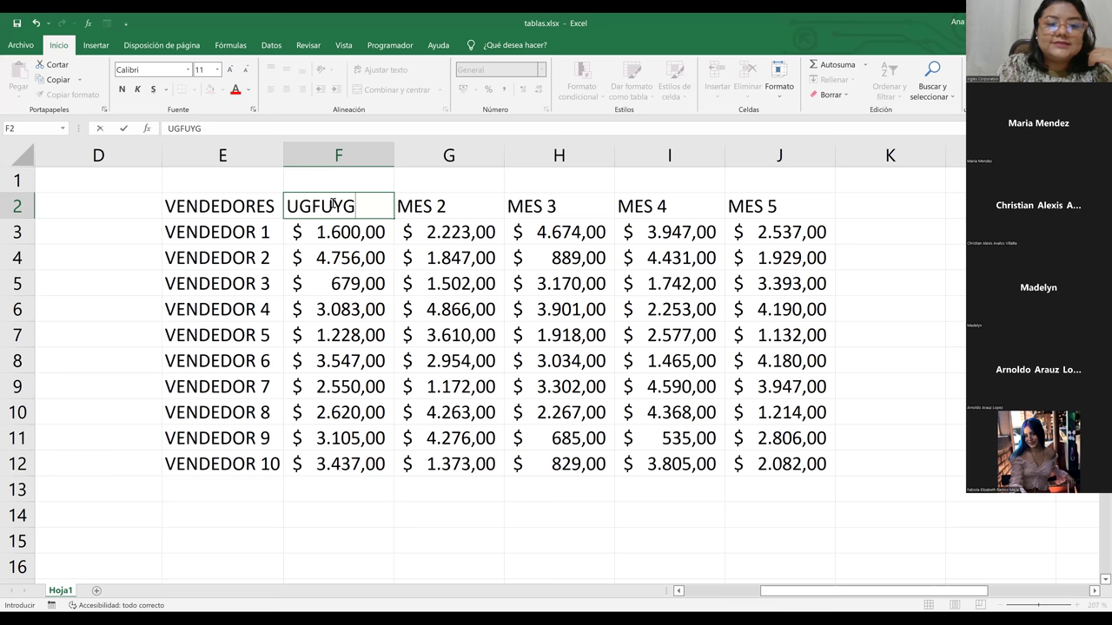
key("Return")
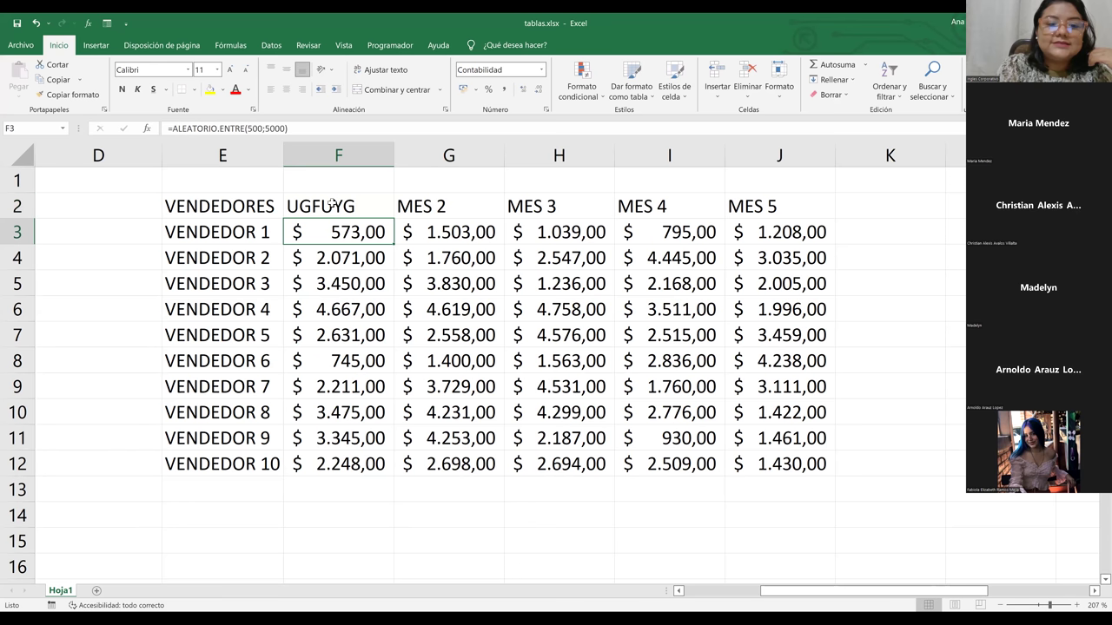
left_click(356, 278)
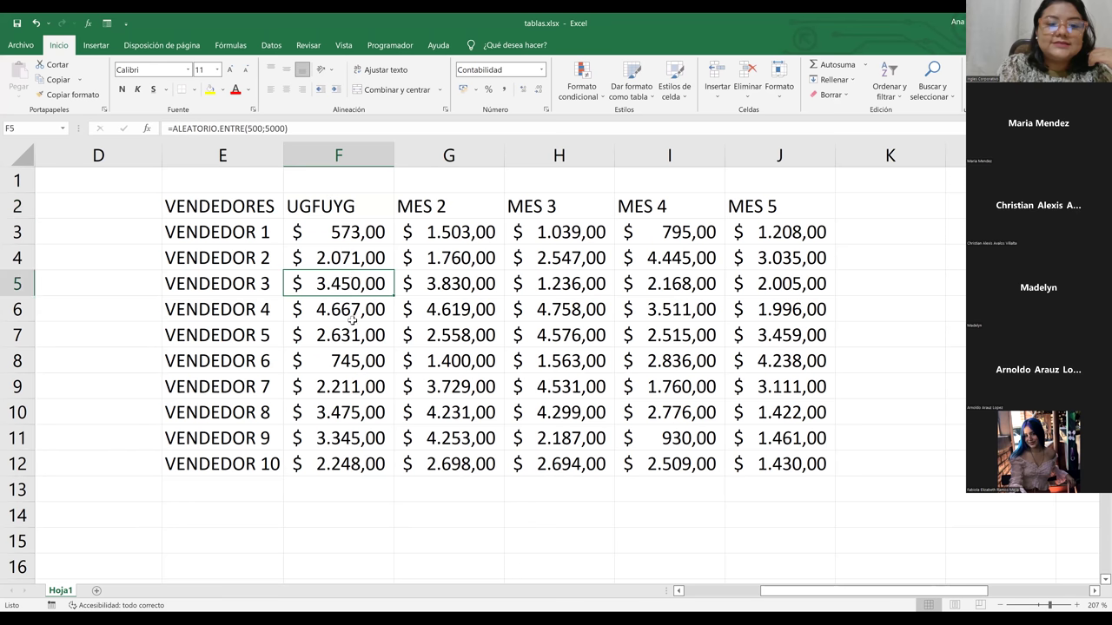
left_click(354, 318)
left_click(358, 388)
left_click(243, 411)
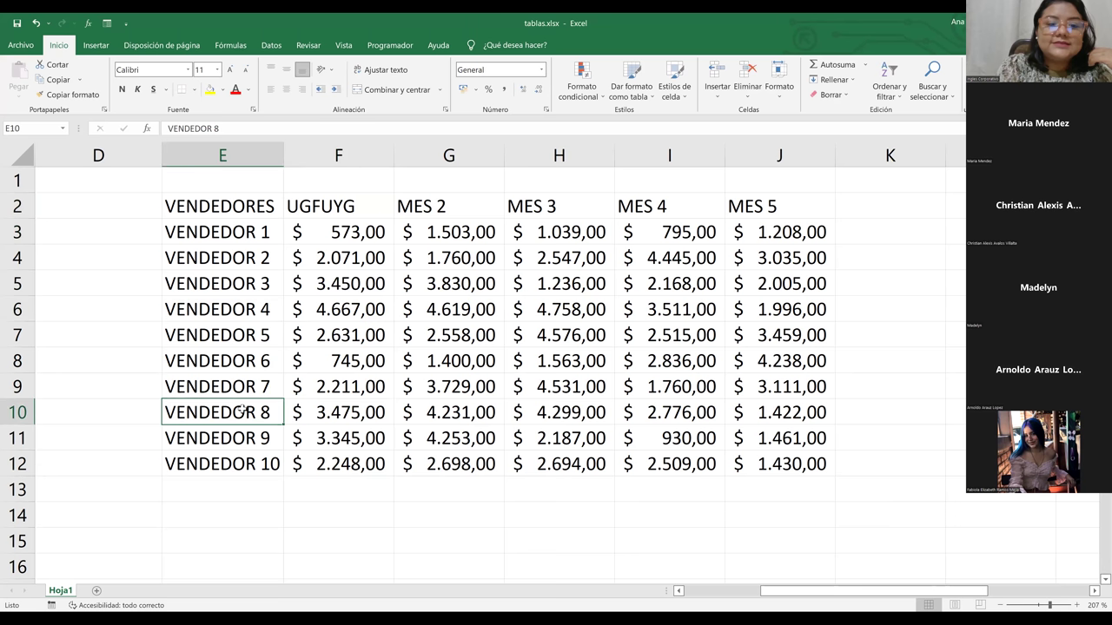
Apply all borders to the range E2:J13, and undo the last border change
left_click_drag(230, 208, 732, 447)
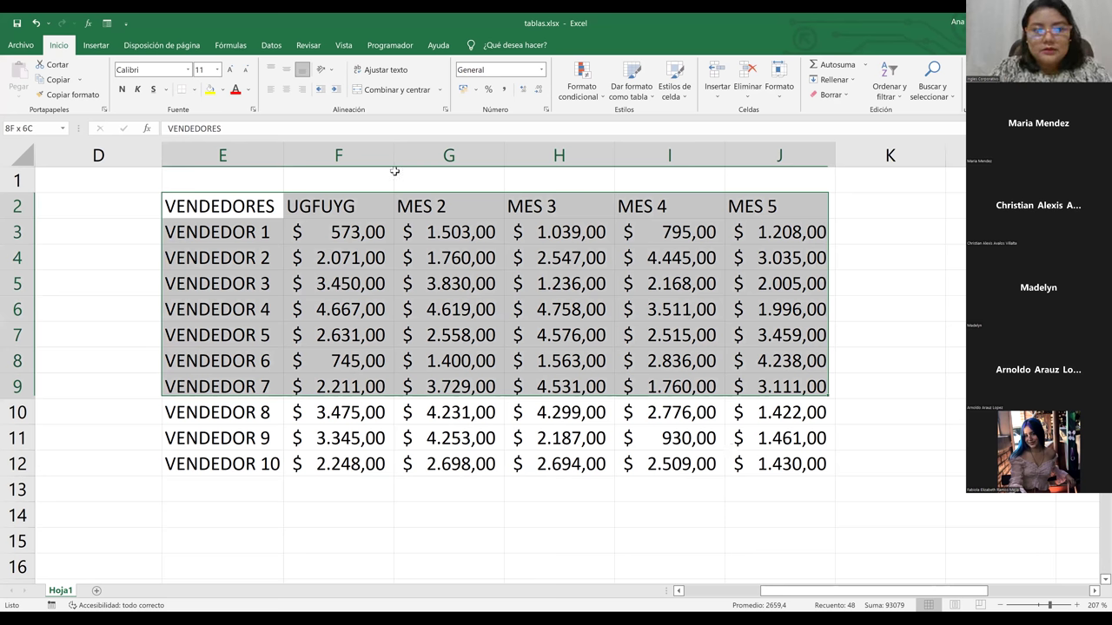
key("shift+Down")
key("shift+Down")
key("shift+Down")
key("shift+Down")
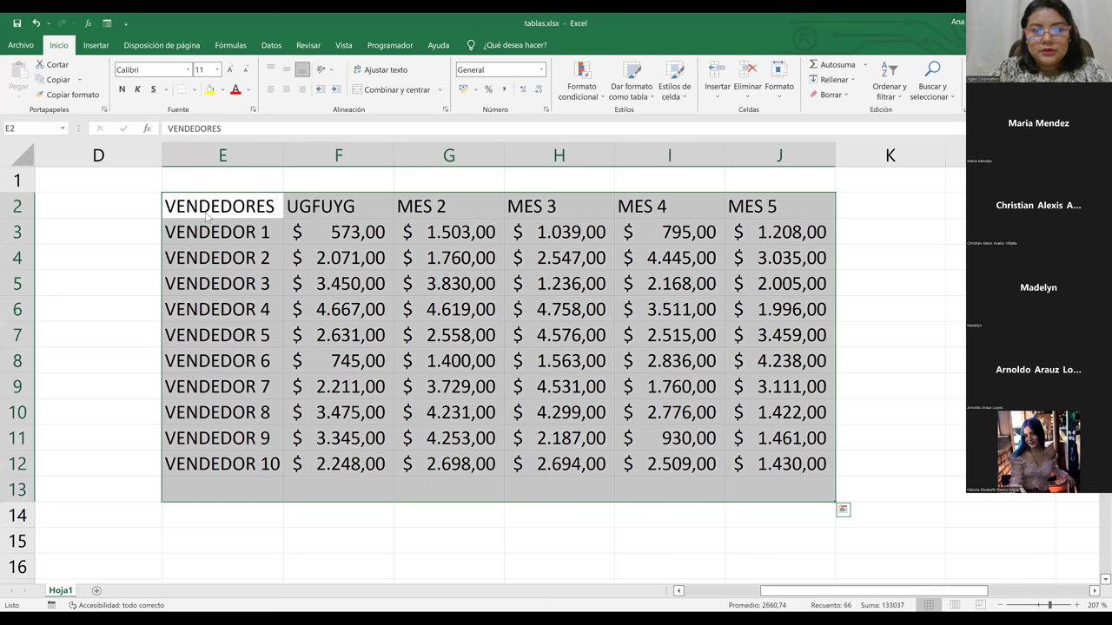
key("alt+o")
key("b")
left_click(196, 126)
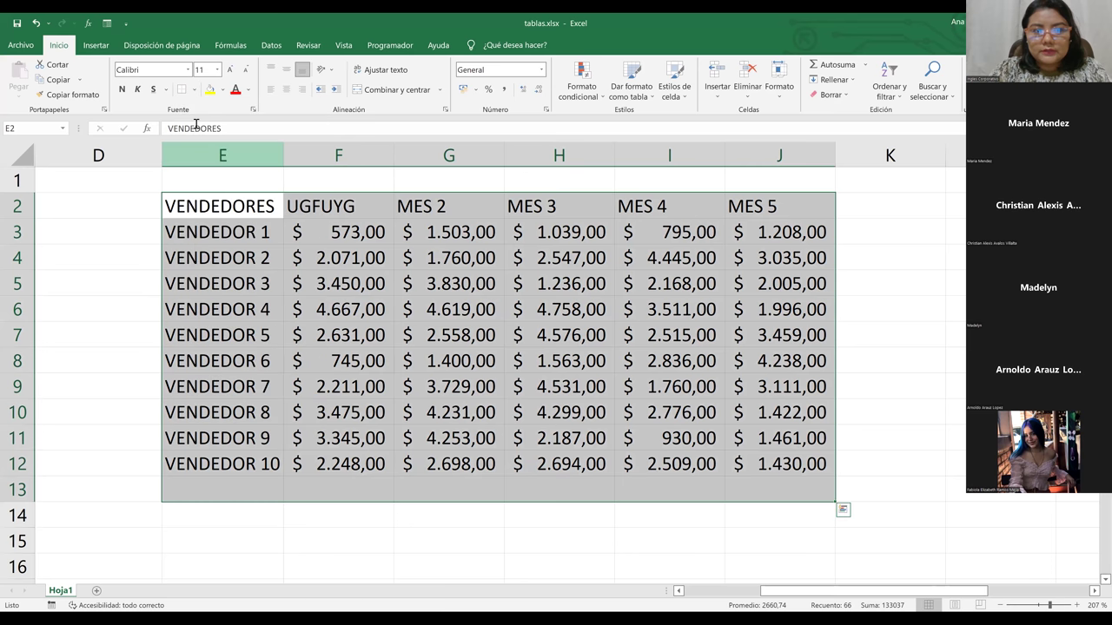
left_click(201, 204)
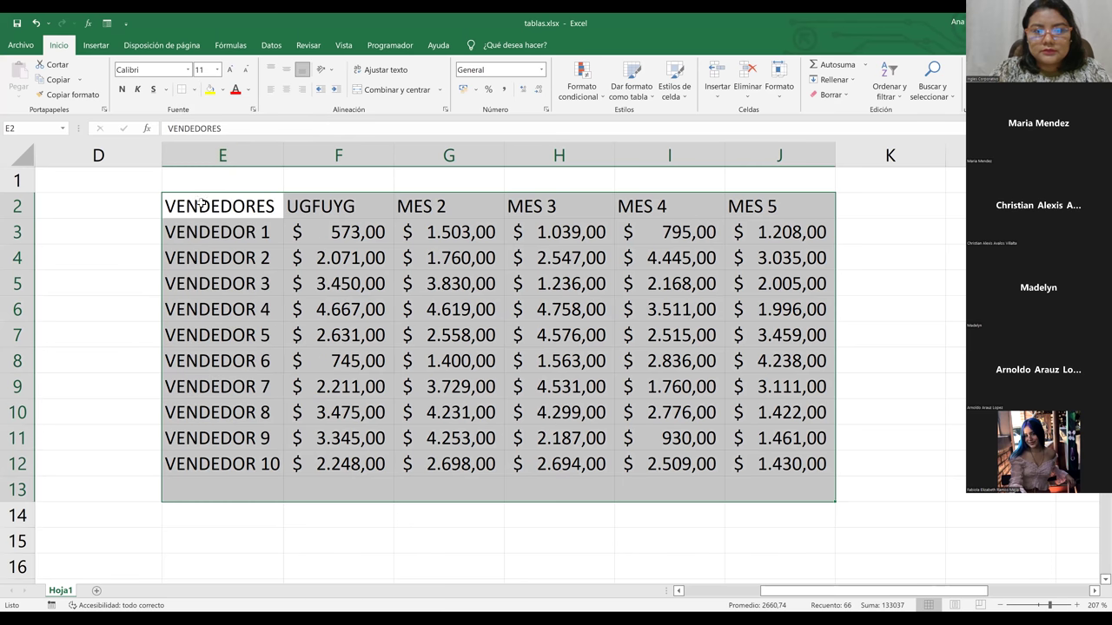
left_click(343, 309)
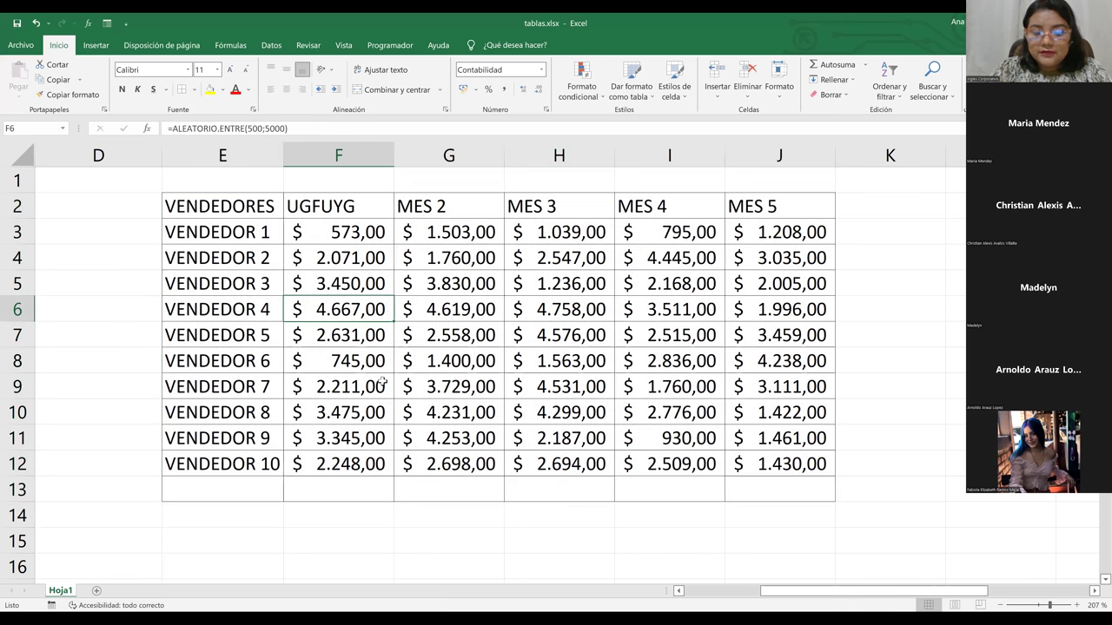
key("ctrl+z")
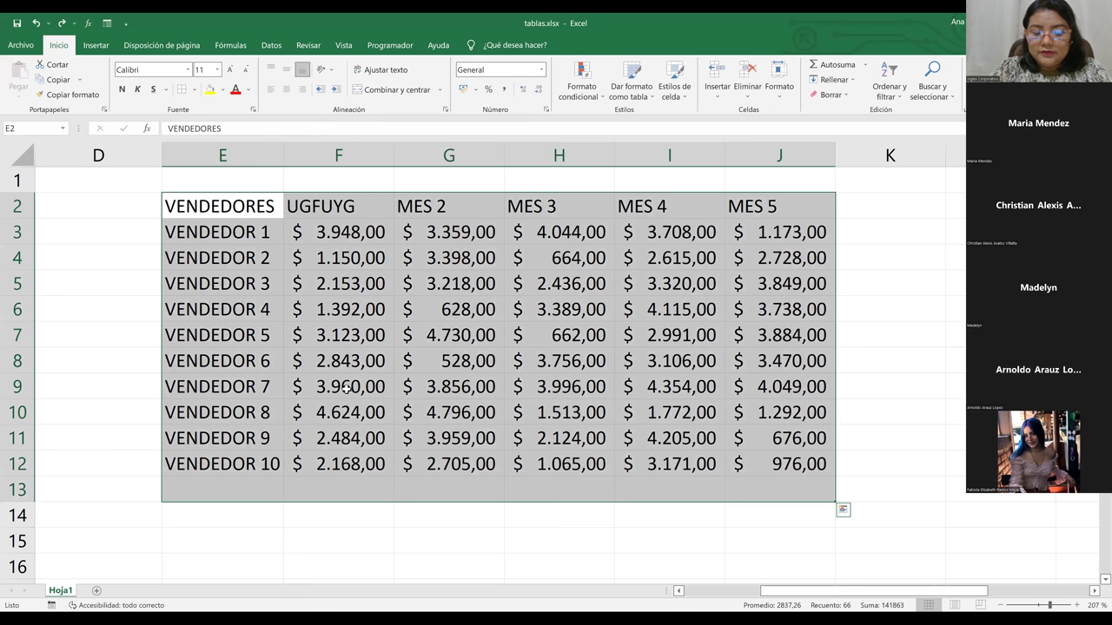
Restore the first month's header in F2 to MES 1
left_click(341, 209)
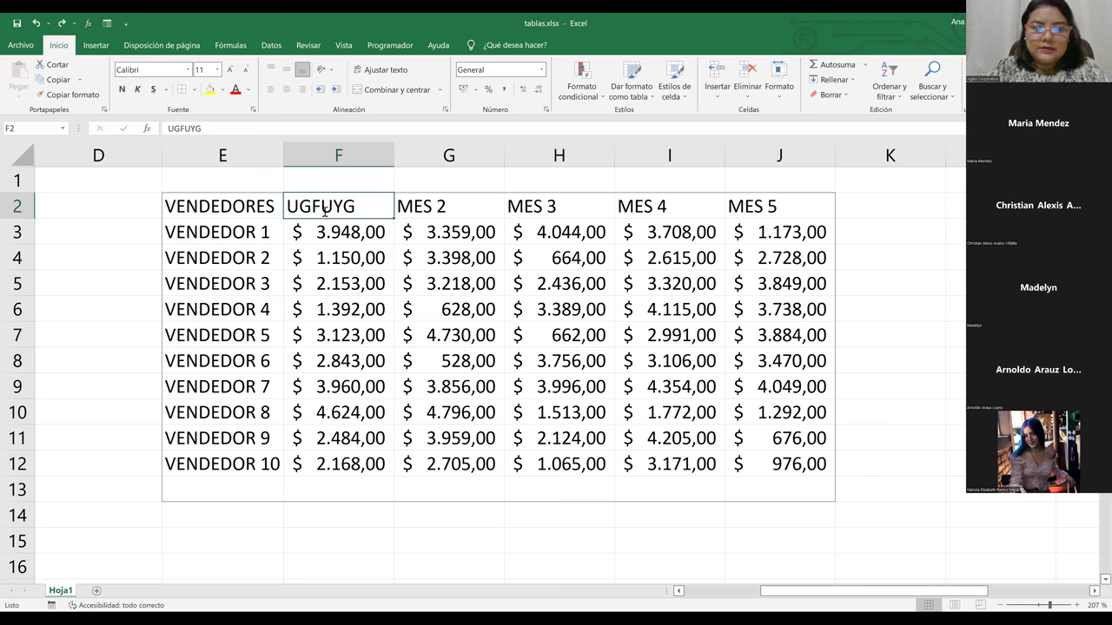
type("MES 1")
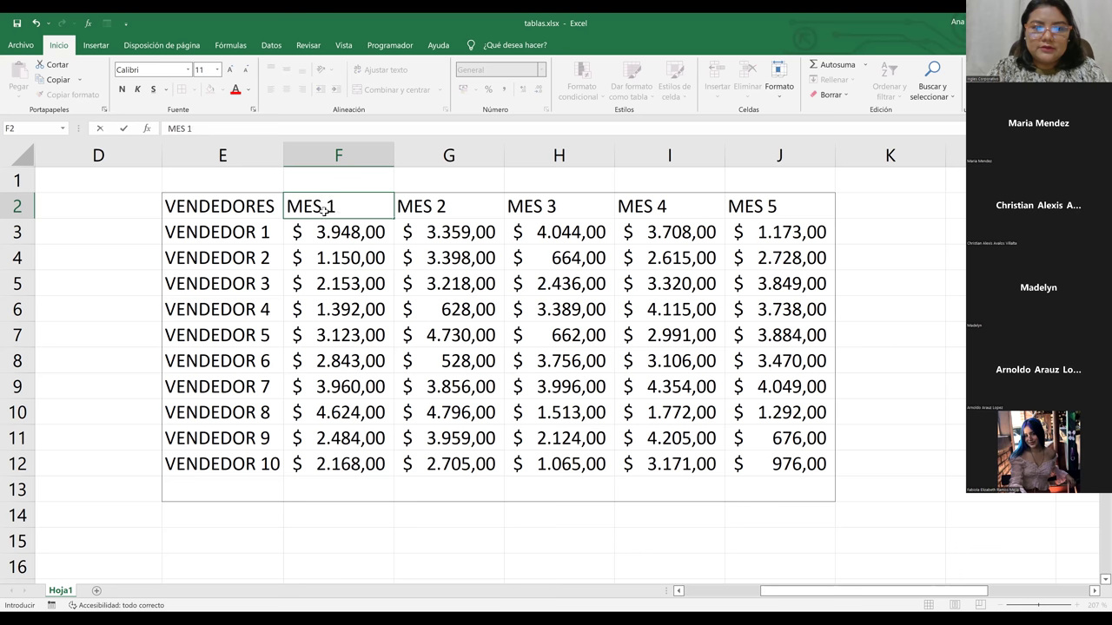
key("Return")
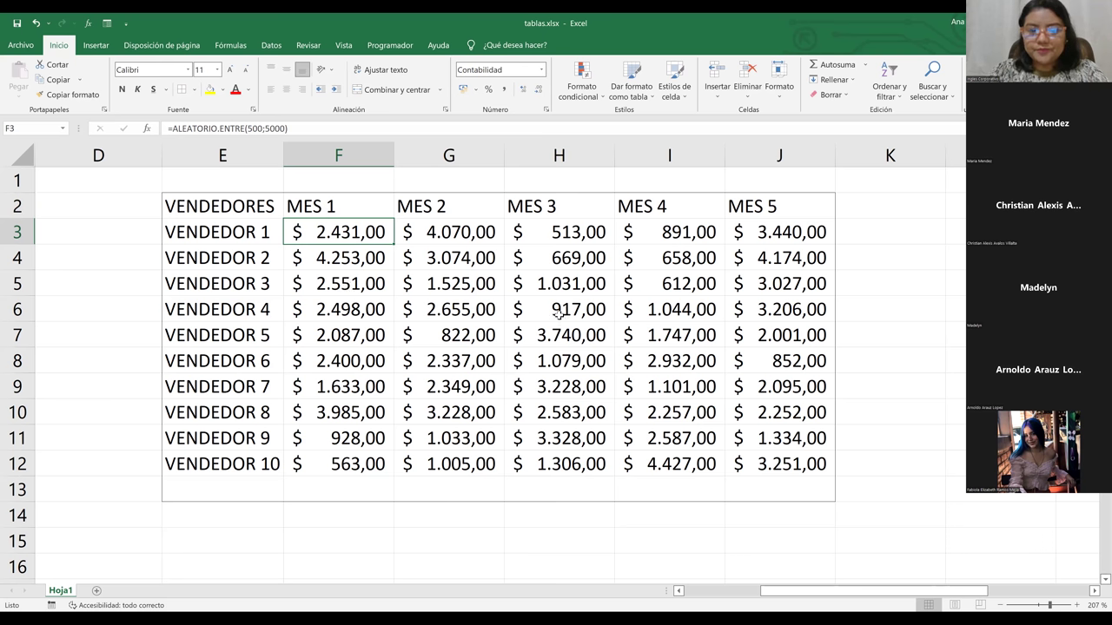
Inspect the formulas behind several amounts in the vendor sales range F3:J12
left_click(573, 333)
left_click(734, 356)
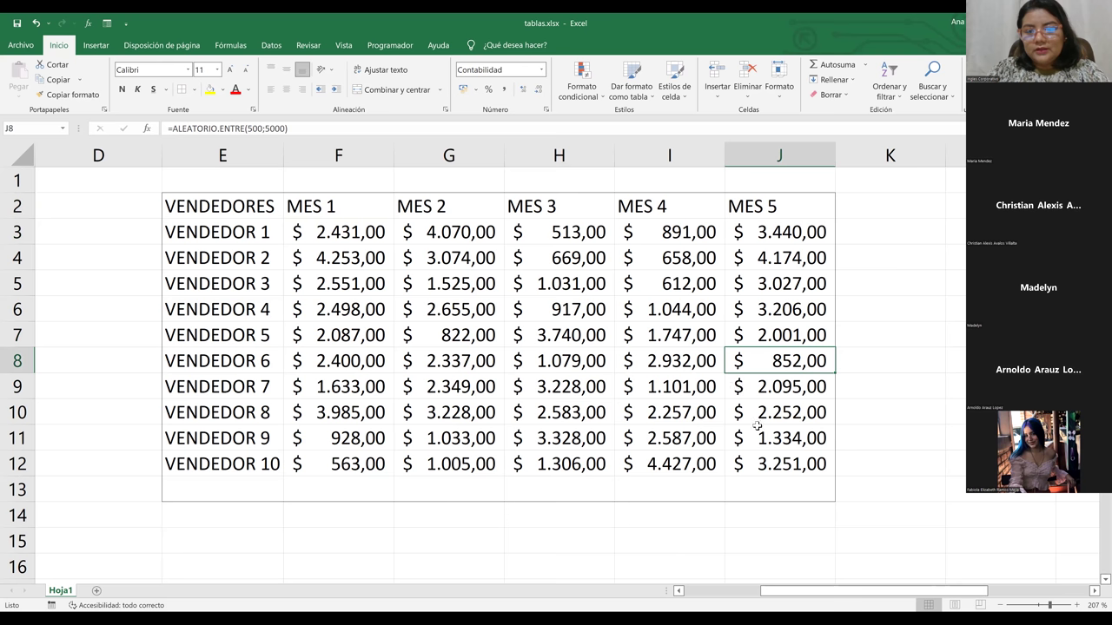
left_click(765, 456)
left_click(460, 261)
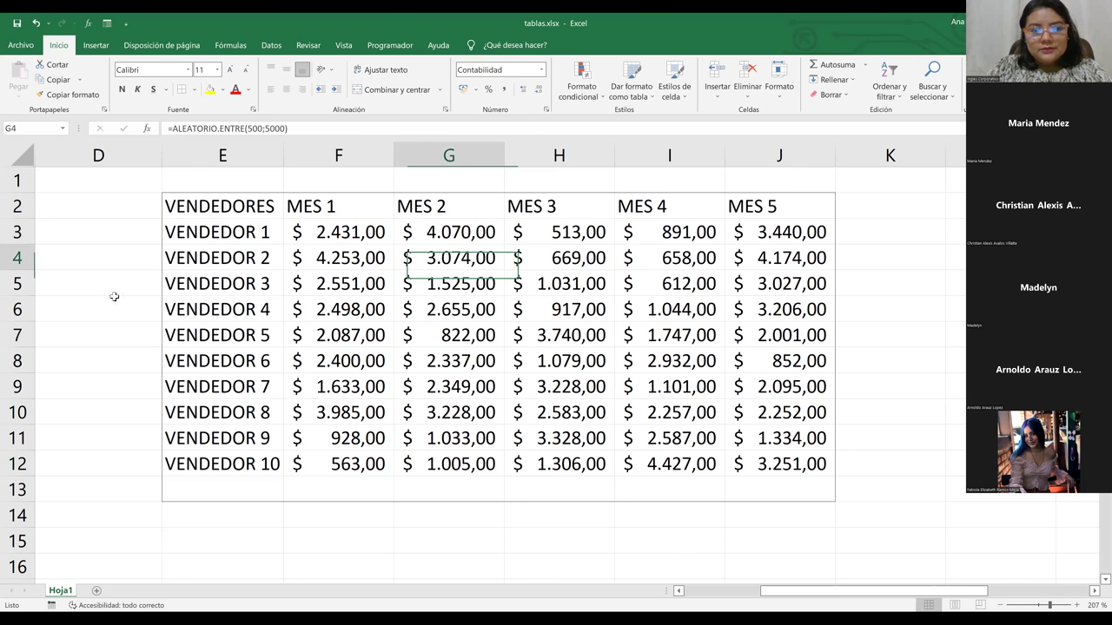
left_click(99, 282)
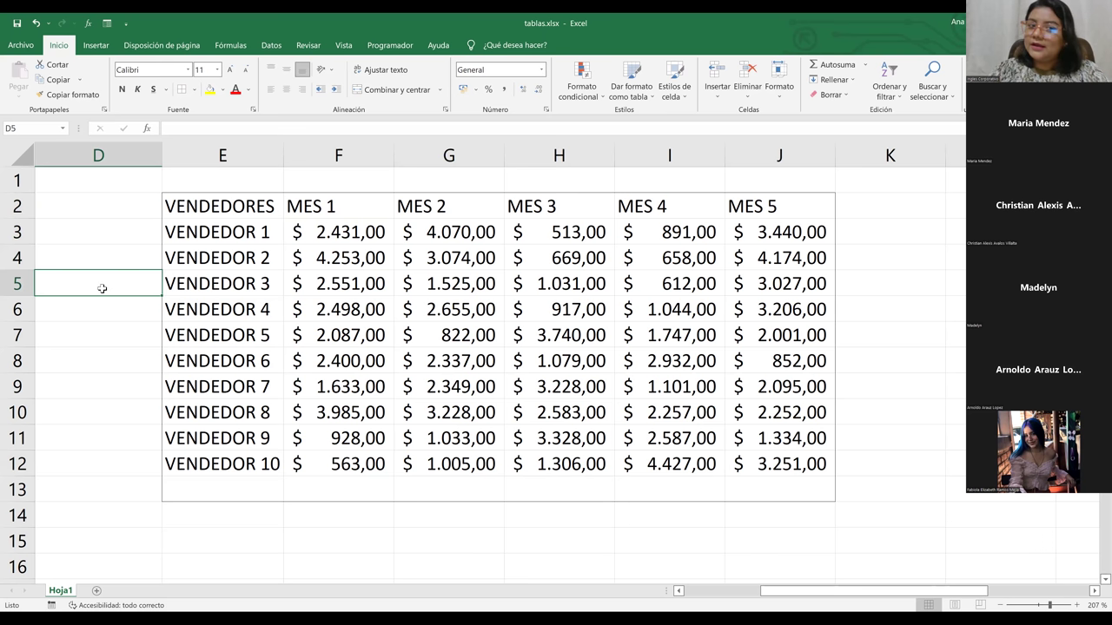
left_click(408, 294)
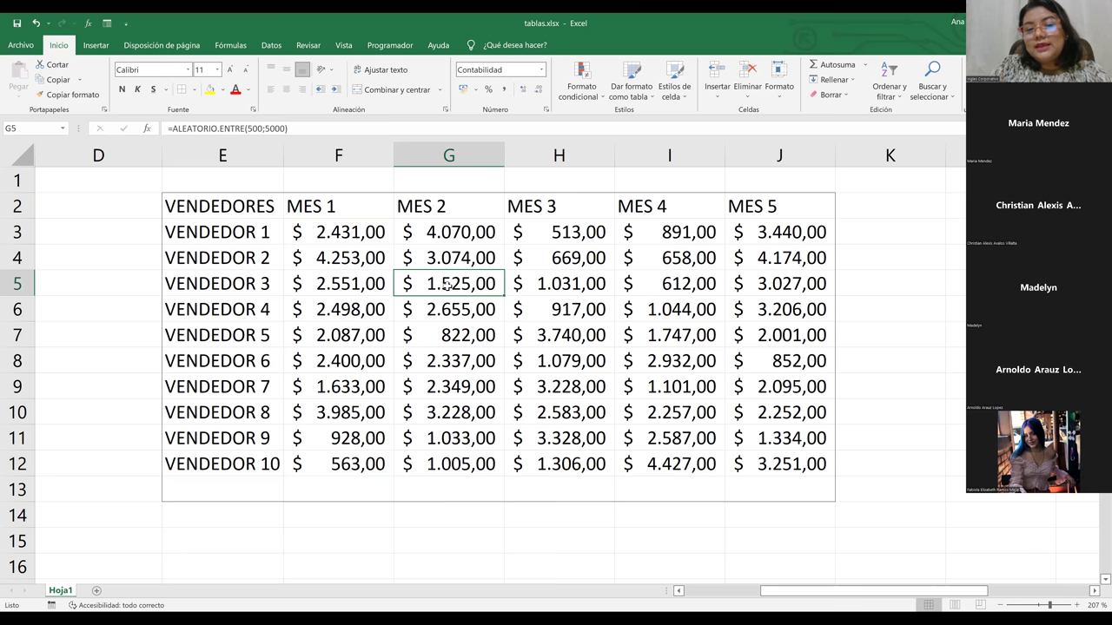
left_click(564, 264)
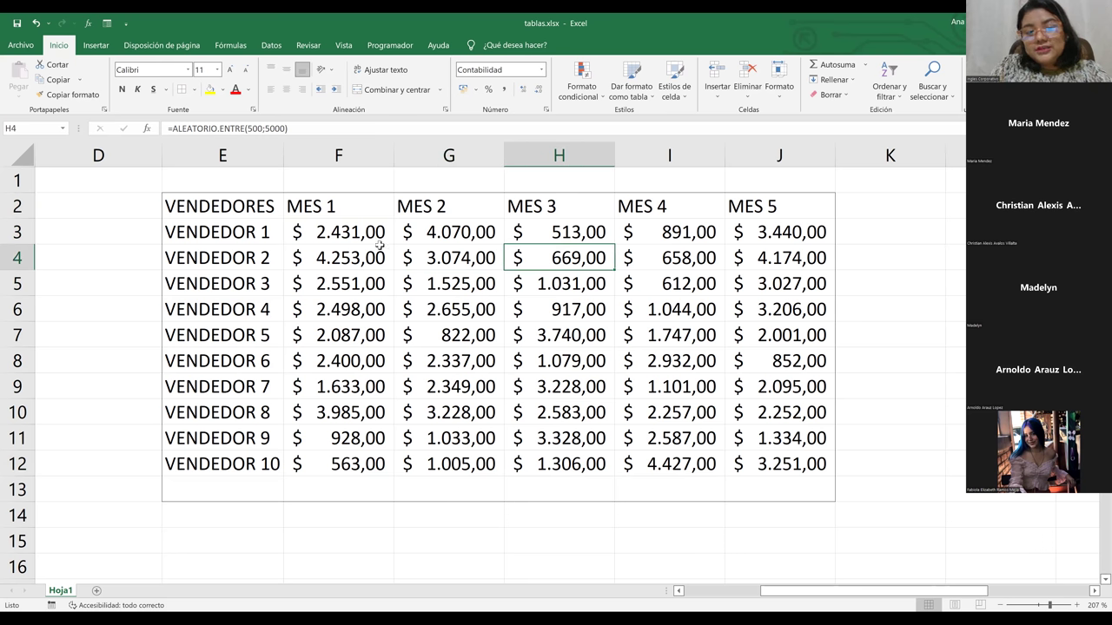
left_click_drag(323, 236, 797, 466)
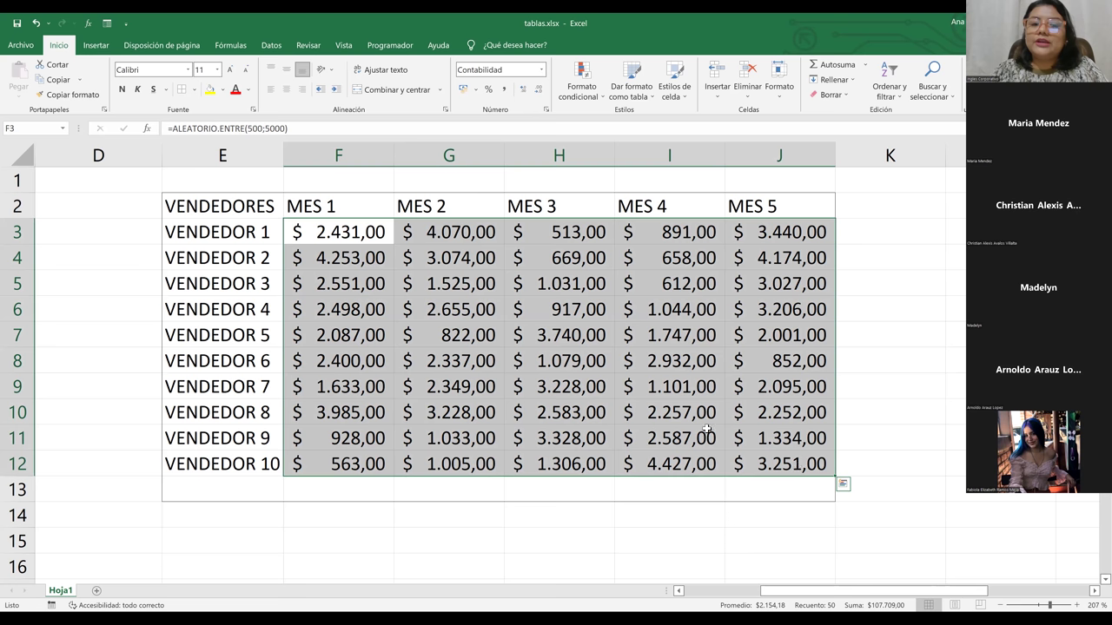
left_click(489, 414)
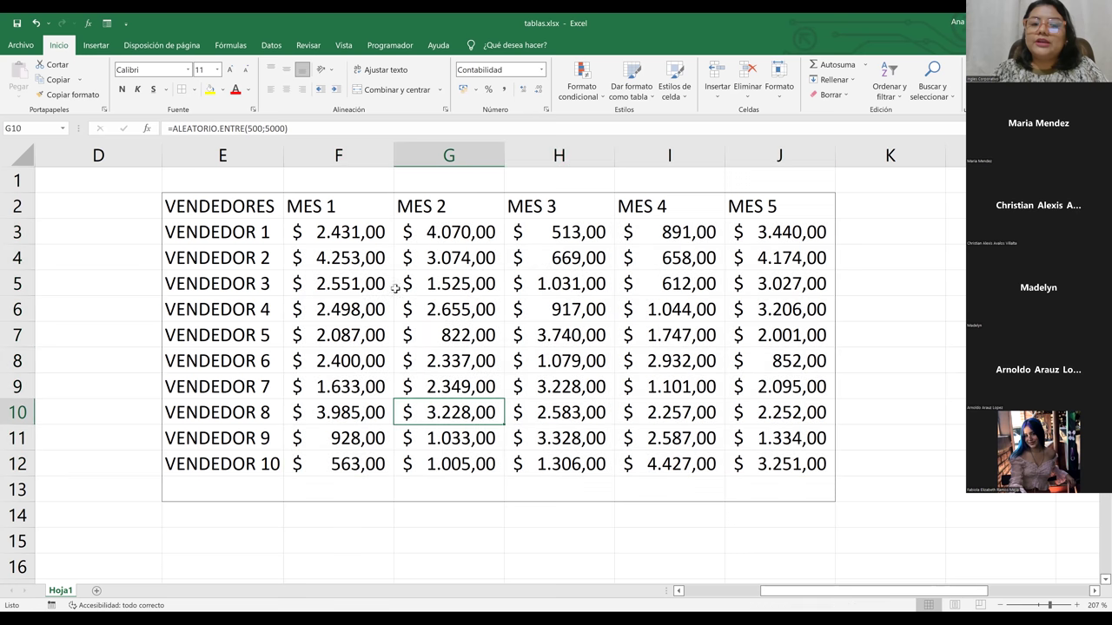
Copy all the sales amounts in F3:J12
left_click(329, 235)
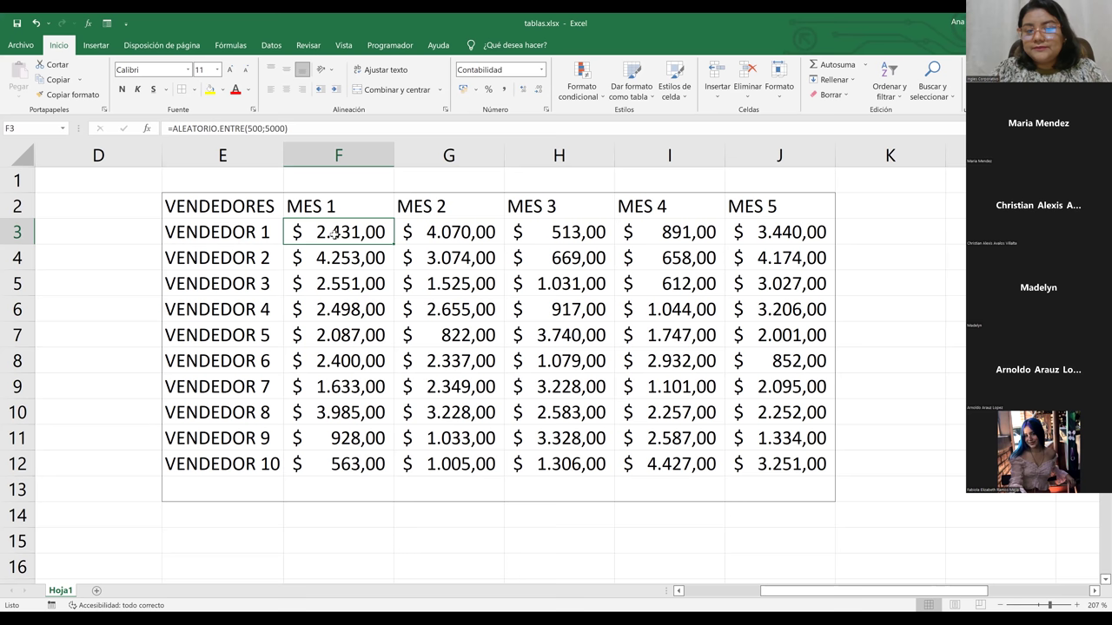
key("ctrl+shift+Right")
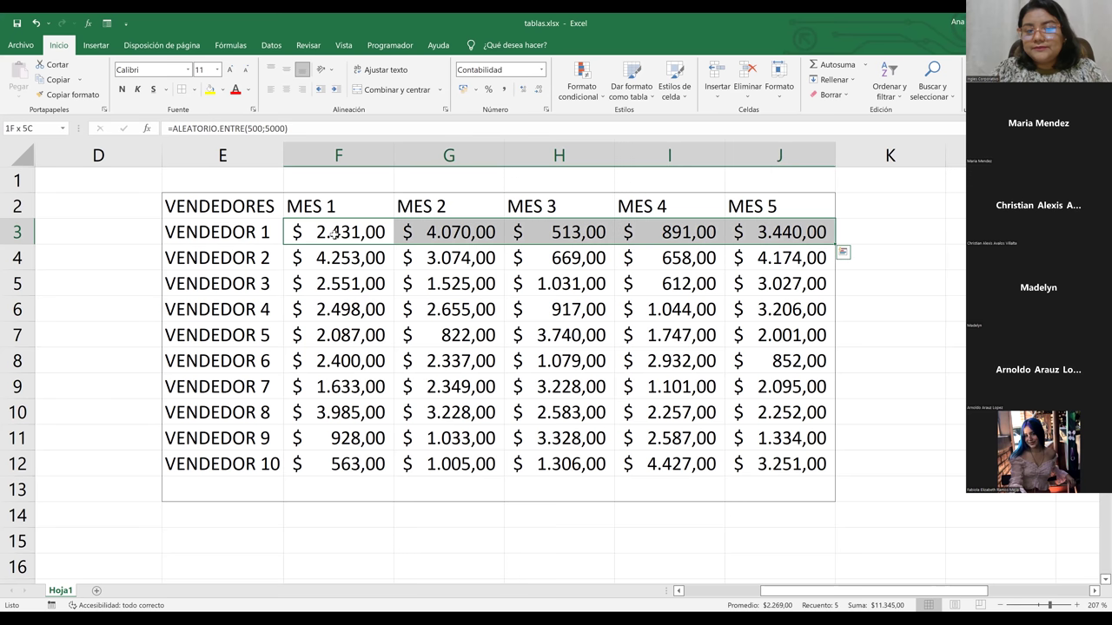
key("ctrl+shift+Down")
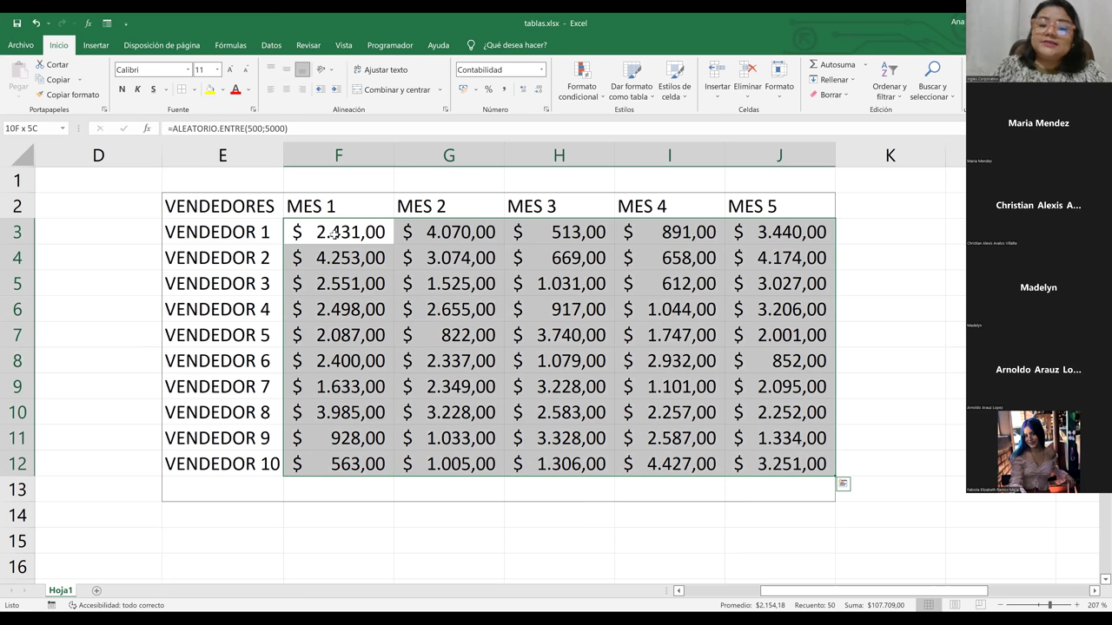
key("ctrl+c")
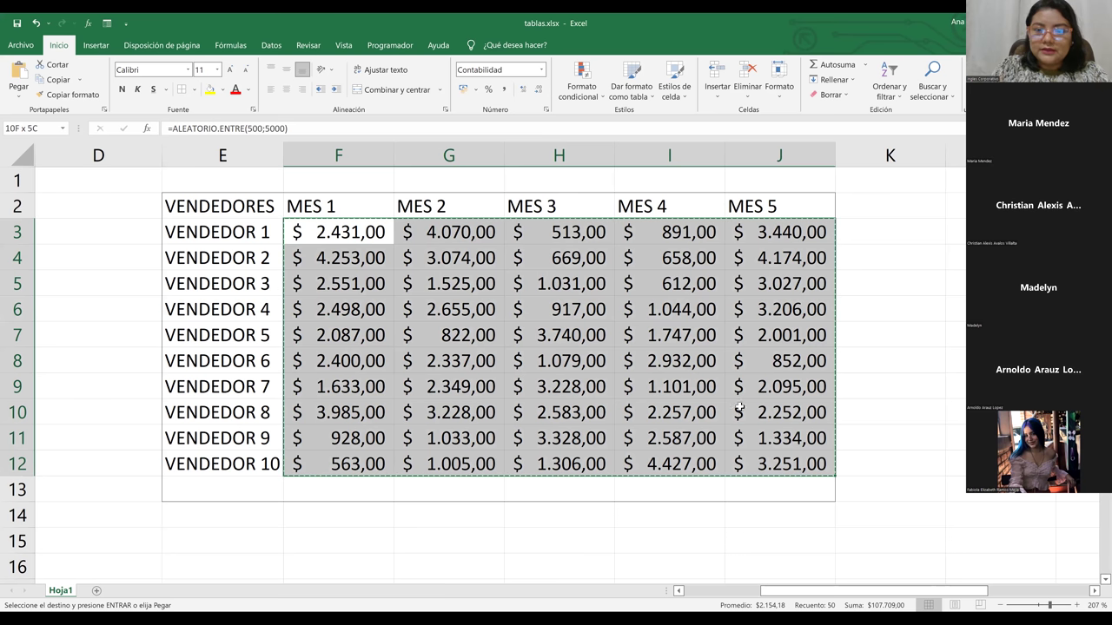
left_click(402, 259)
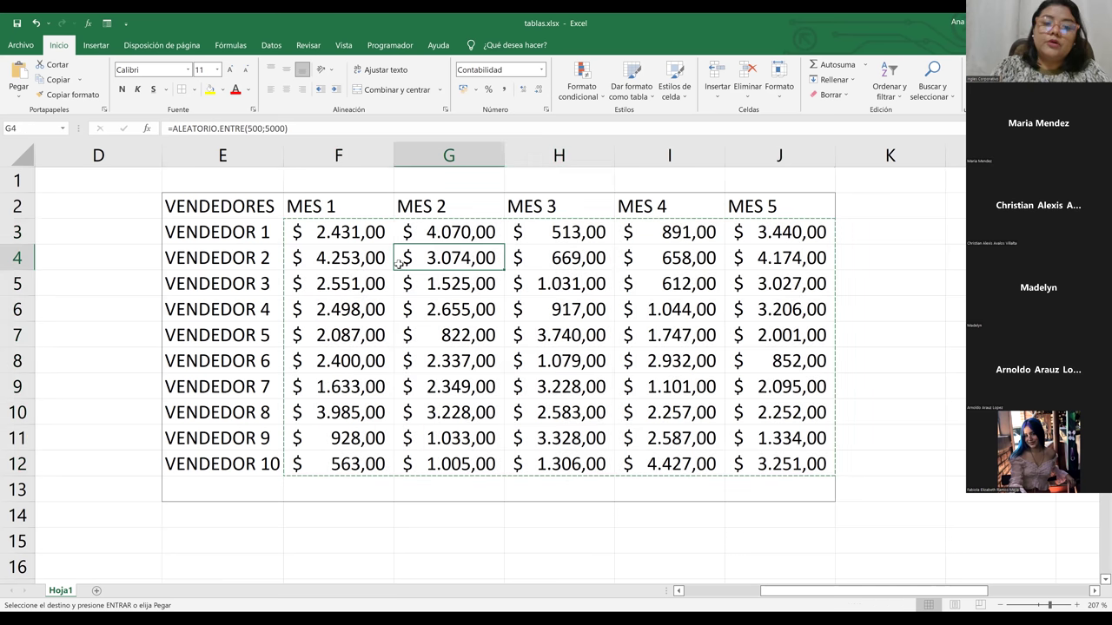
left_click(306, 235)
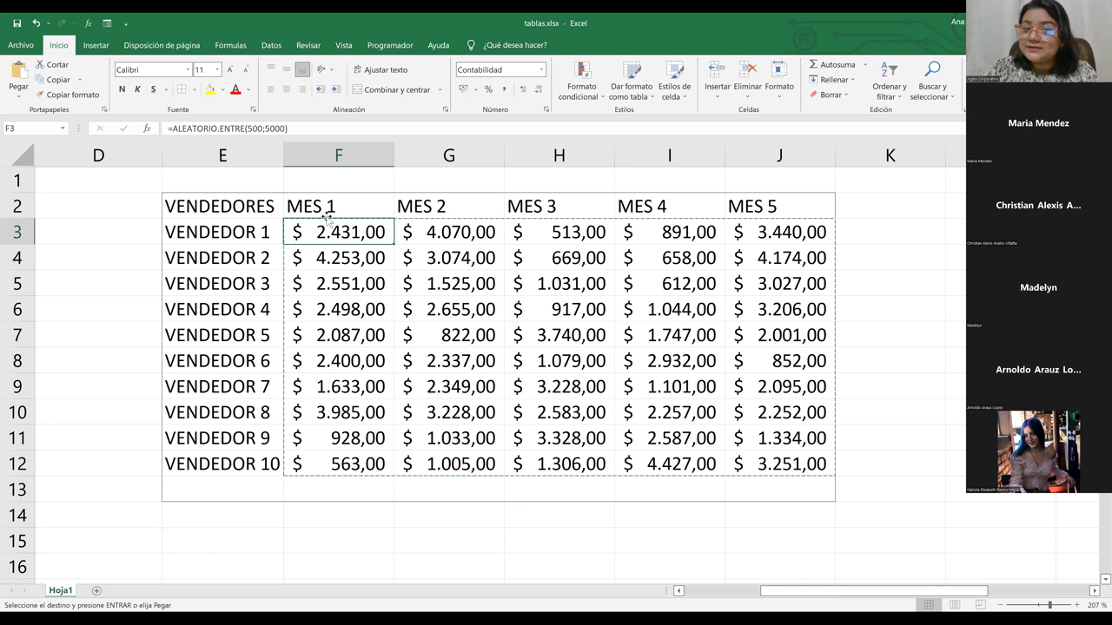
type("=")
left_click(461, 247)
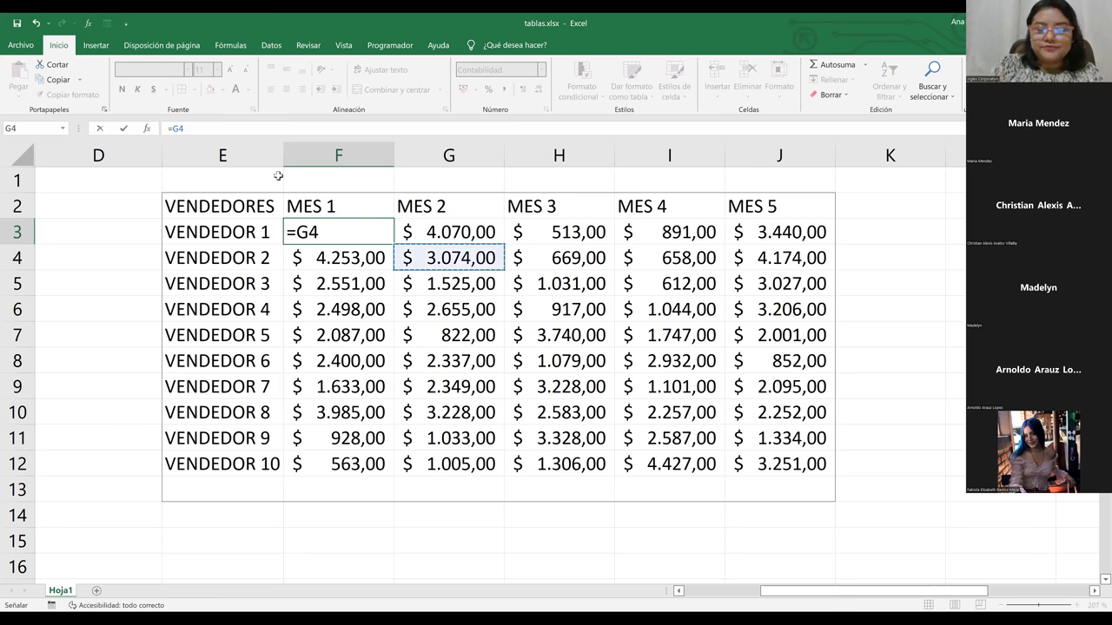
key("BackSpace")
key("BackSpace")
key("BackSpace")
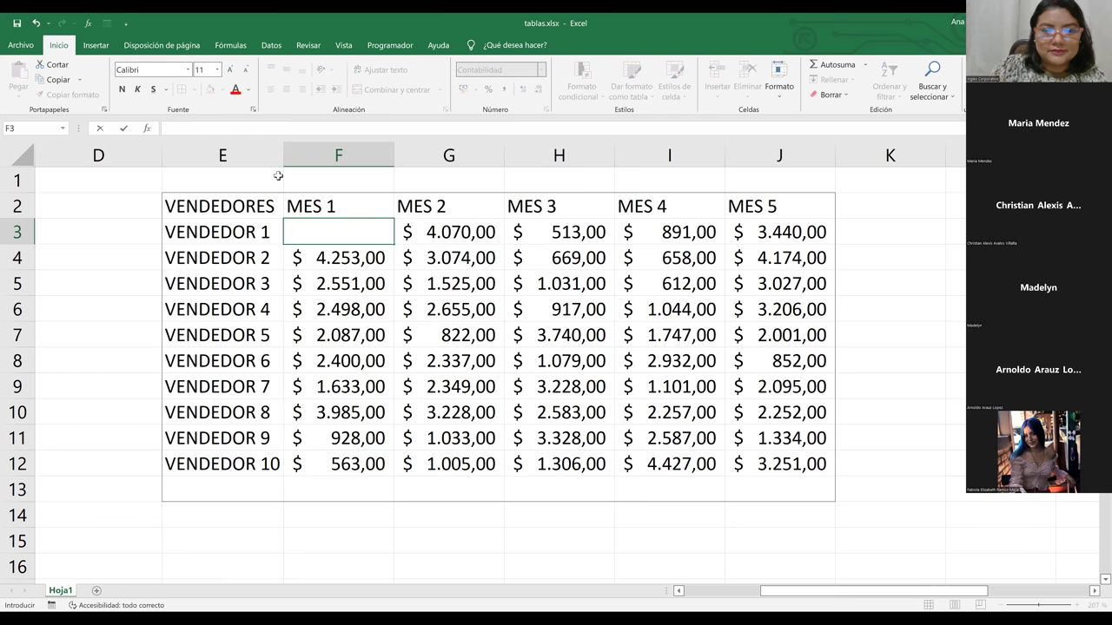
key("Escape")
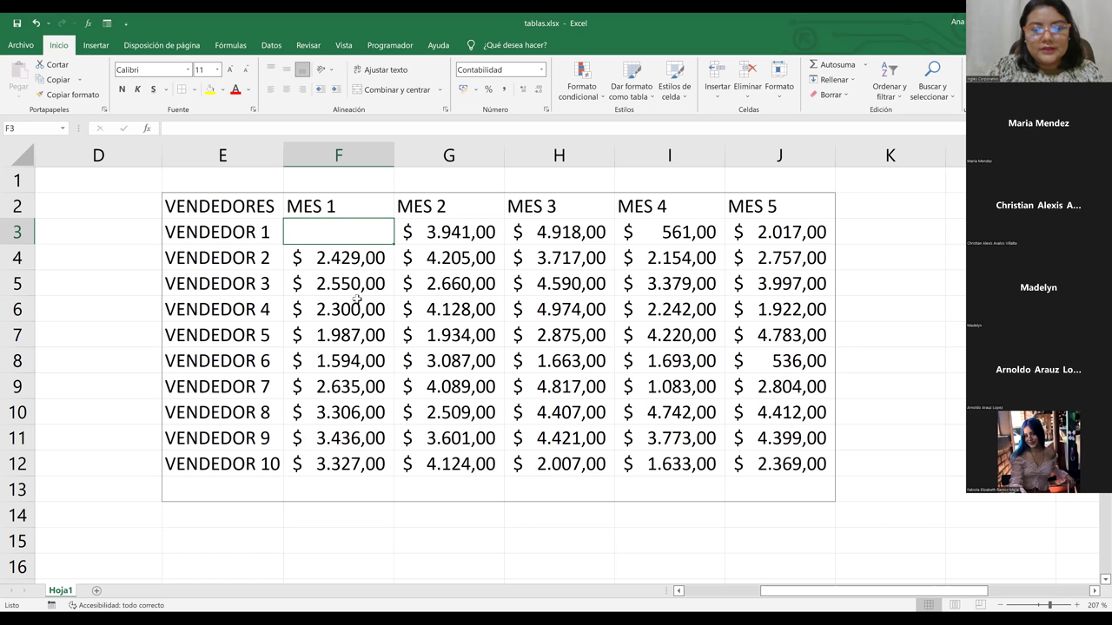
key("ctrl+z")
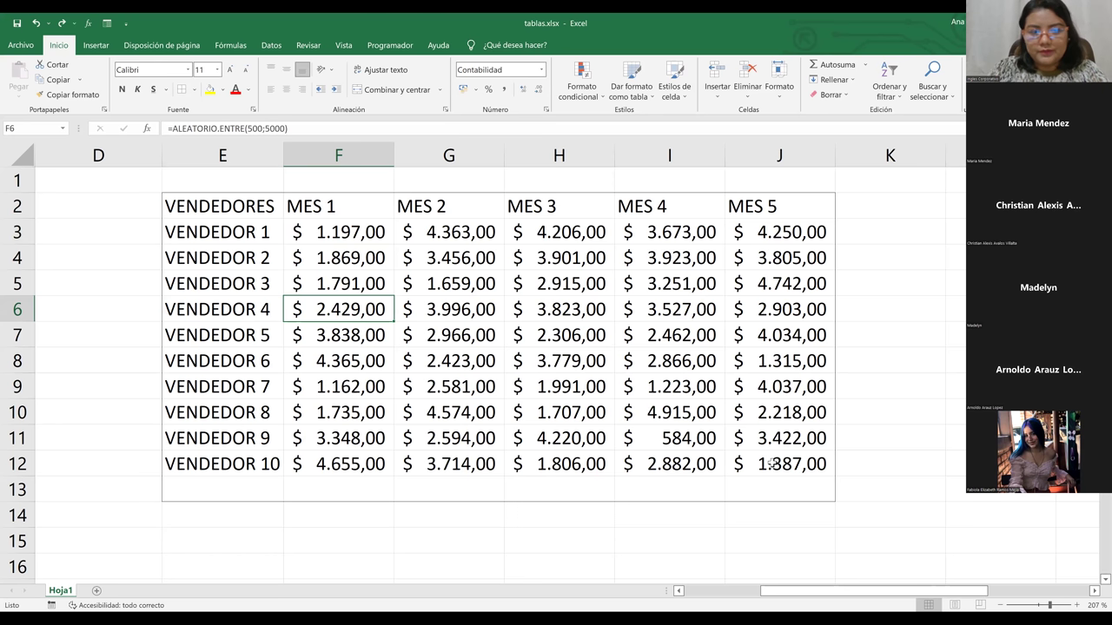
Copy the amounts in F3:J12 and paste them back over the same range as values only, starting at F3
left_click_drag(339, 231, 779, 464)
key("ctrl+c")
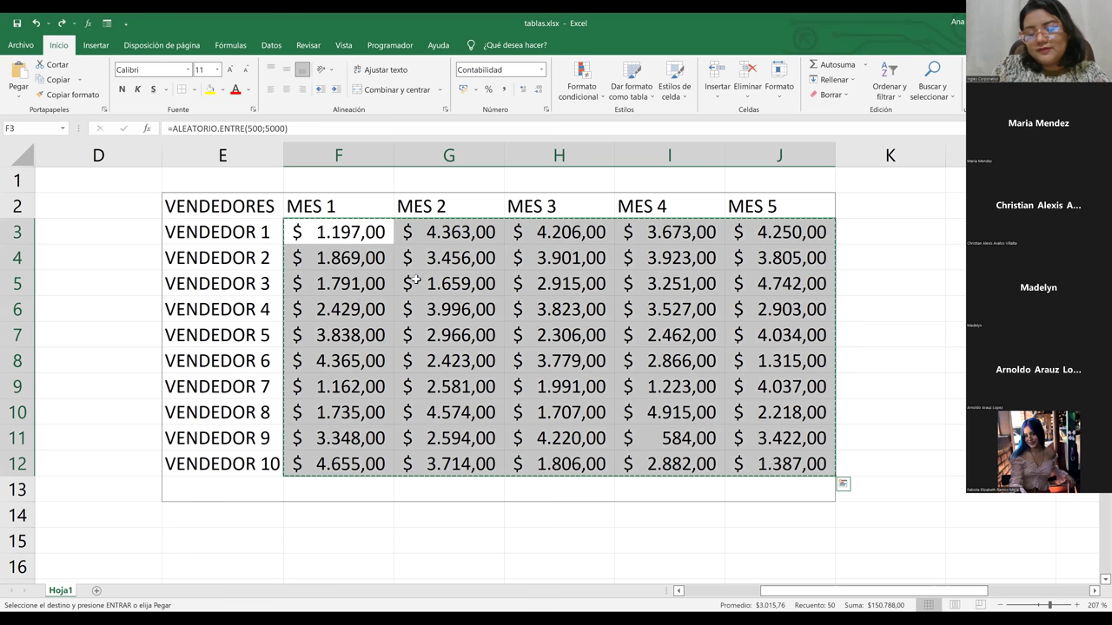
key("Right")
key("Right")
key("Down")
key("Down")
key("Down")
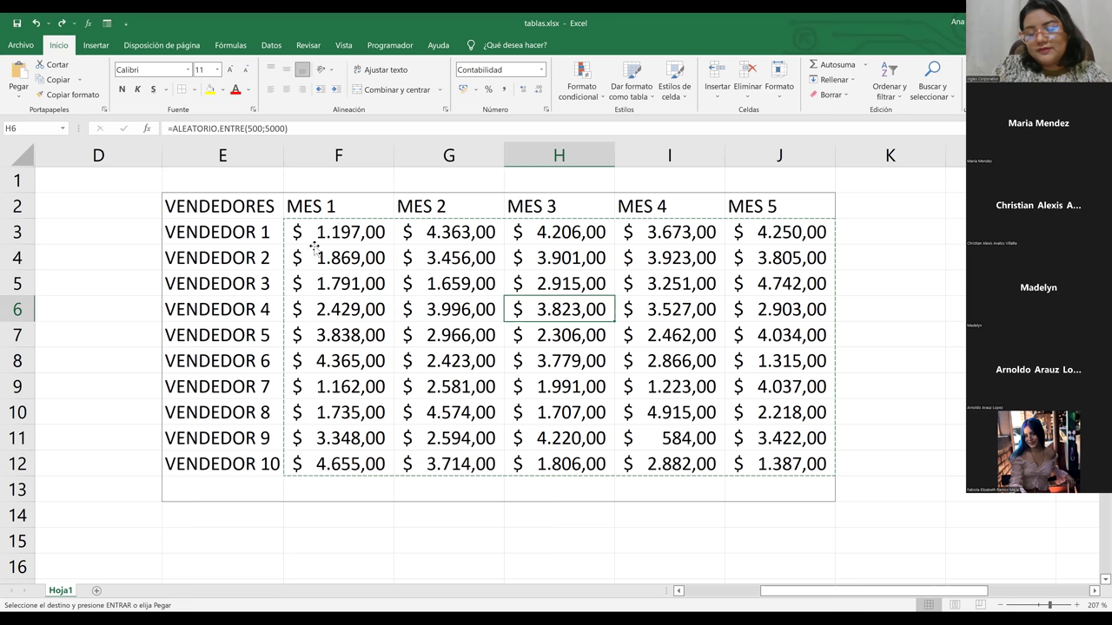
left_click(337, 229)
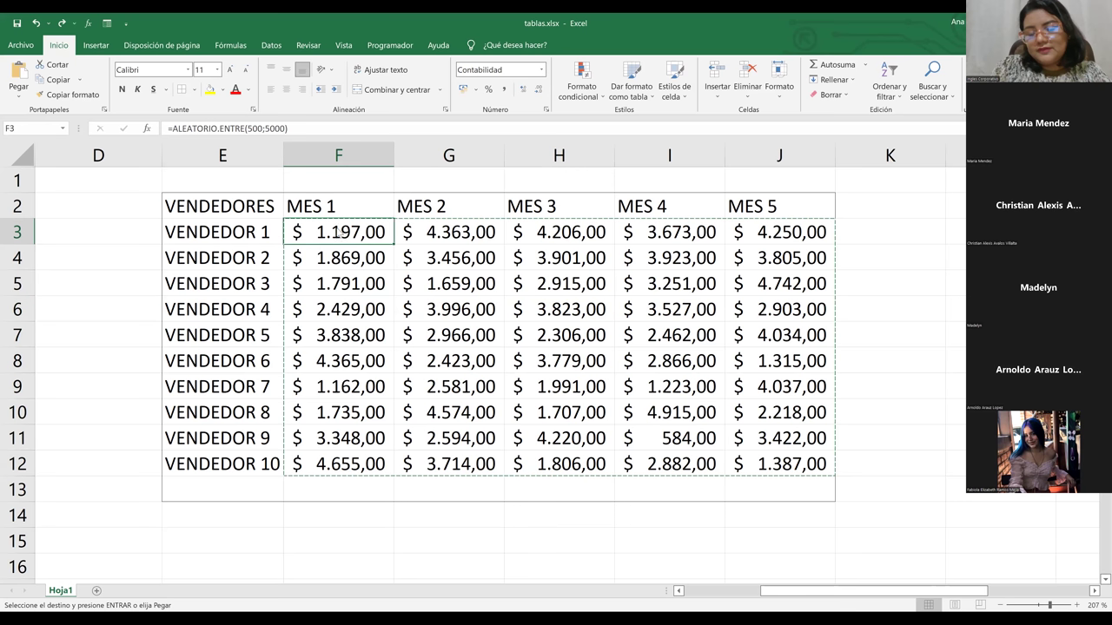
right_click(382, 293)
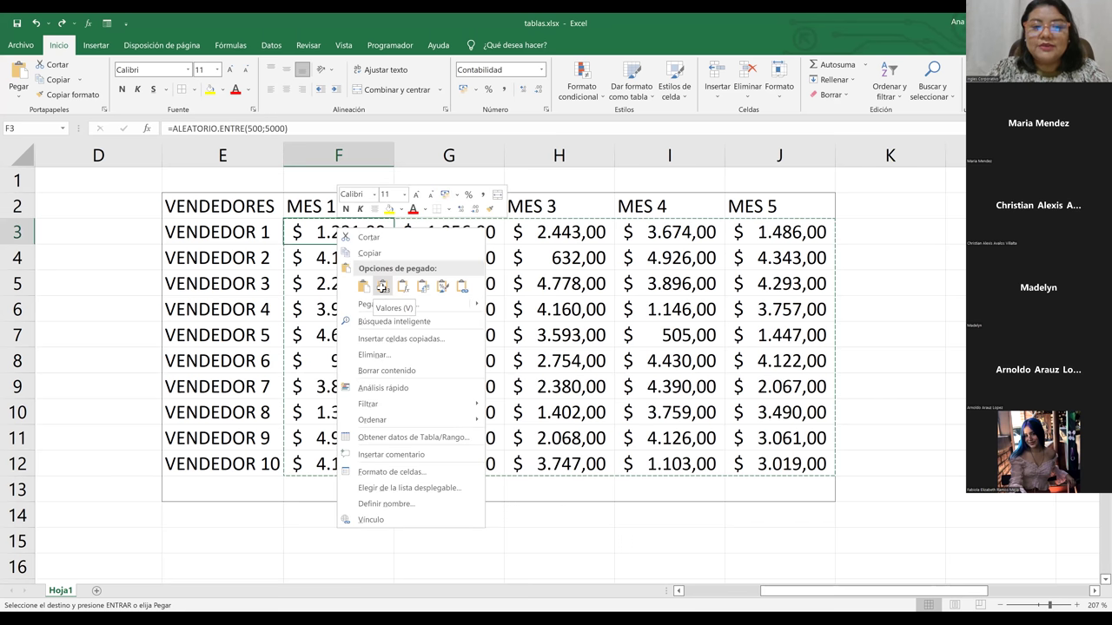
left_click(382, 288)
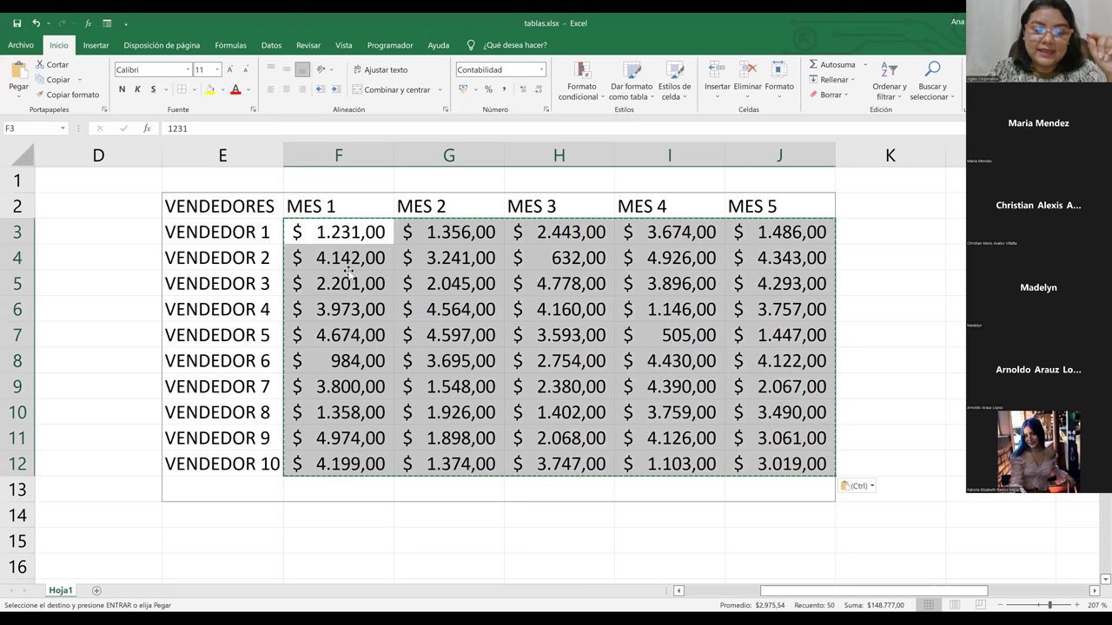
left_click(347, 274)
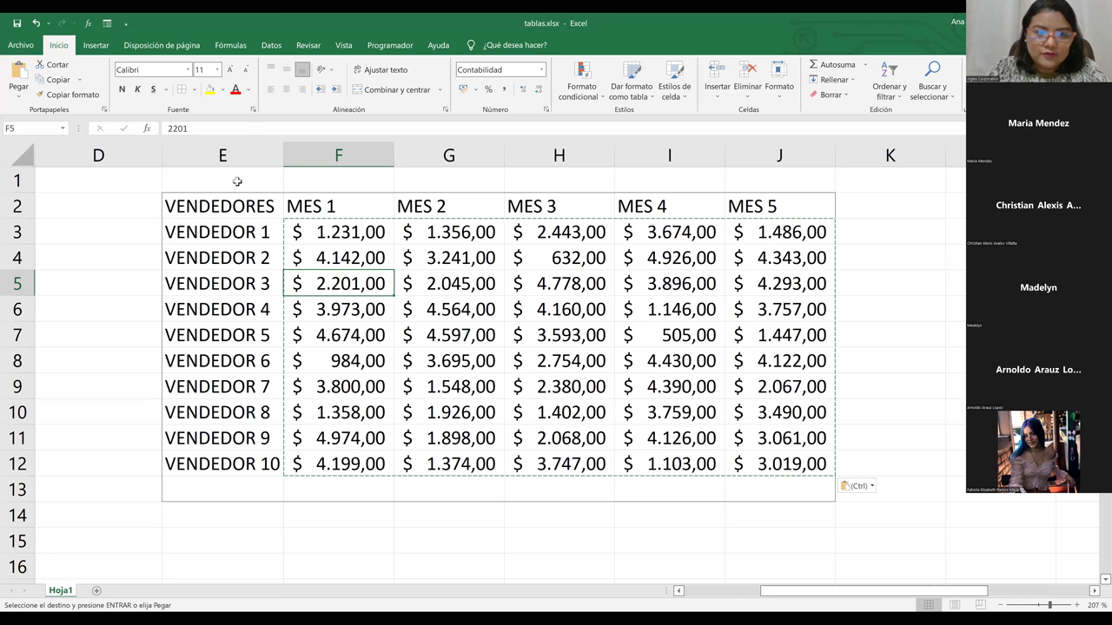
Remove all borders from the range E2:J13
left_click_drag(205, 201, 530, 368)
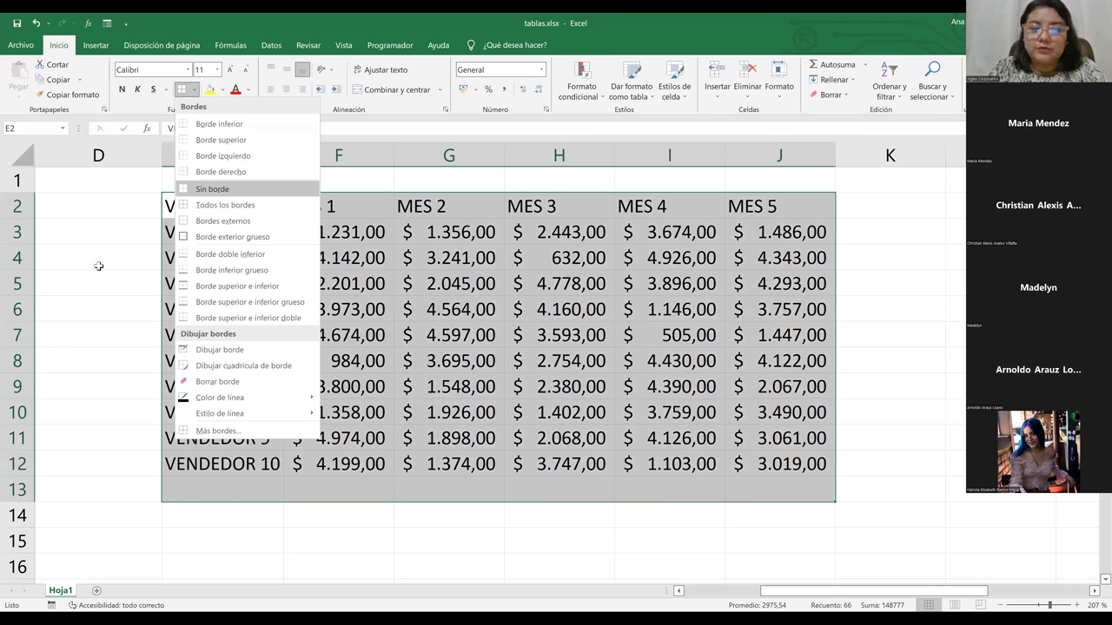
left_click(365, 479)
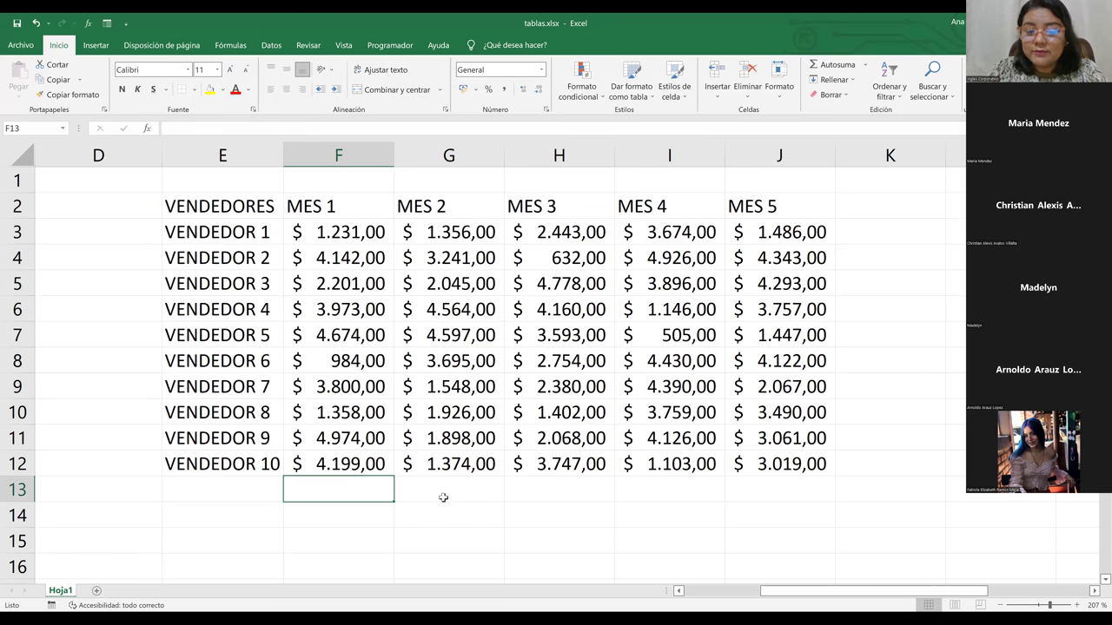
left_click(456, 506)
type("JGJHJ")
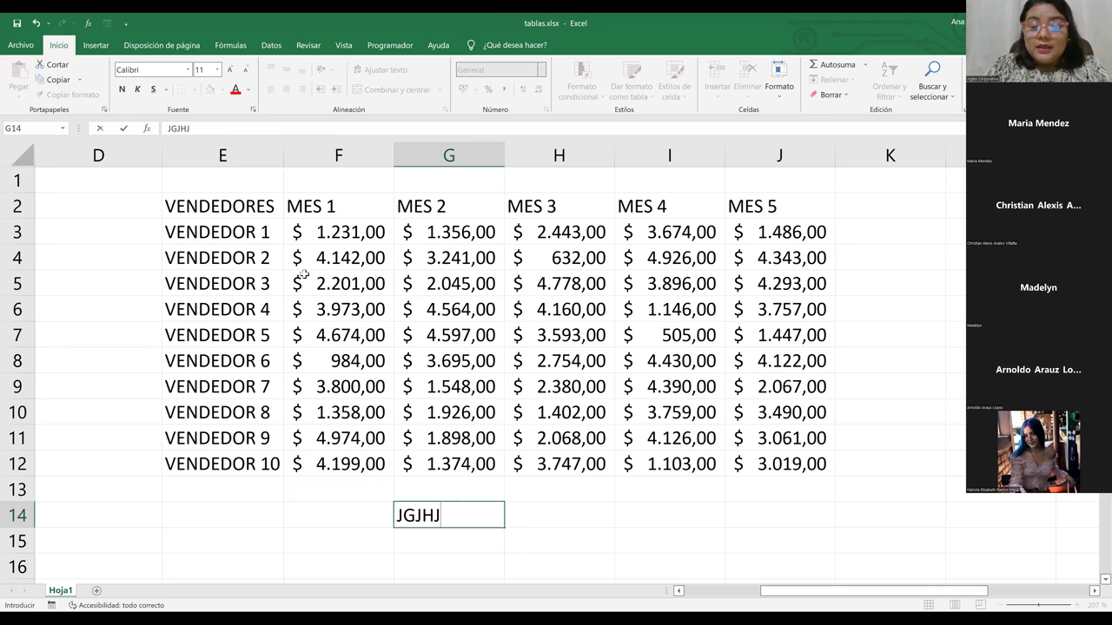
key("BackSpace")
key("BackSpace")
key("BackSpace")
key("BackSpace")
key("BackSpace")
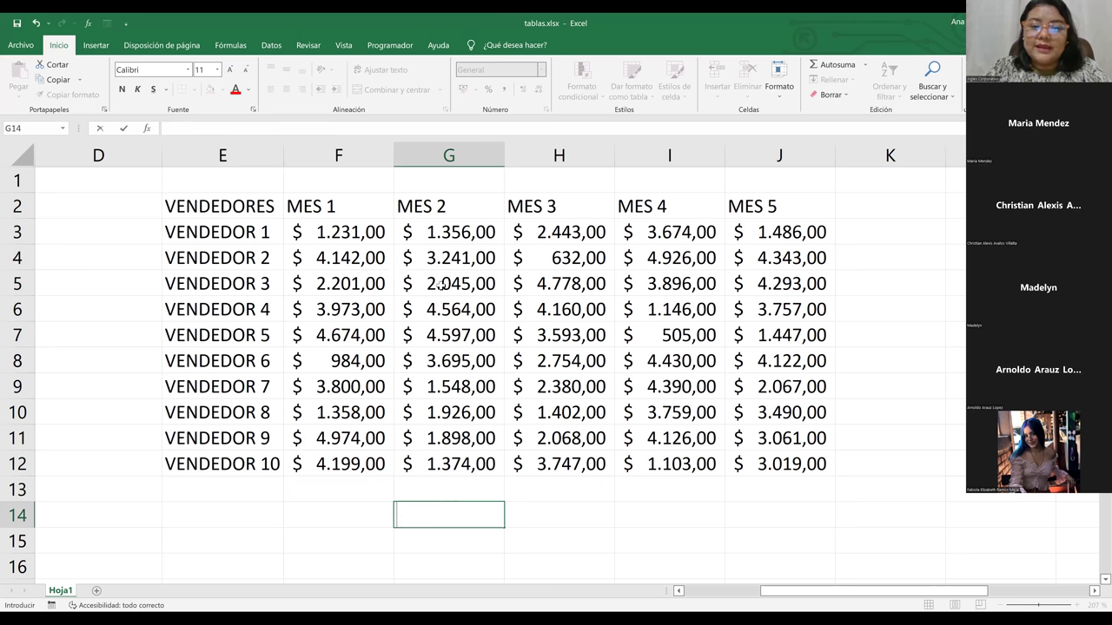
Highlight column G together with row 6 and inspect their intersection cell G6
left_click(452, 290)
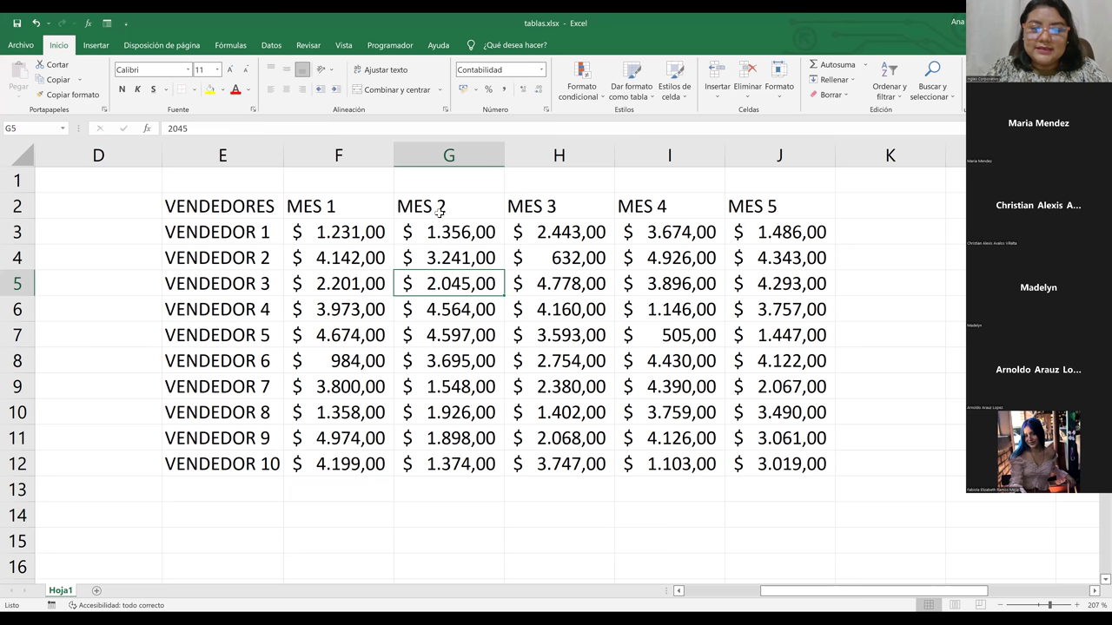
left_click(451, 155)
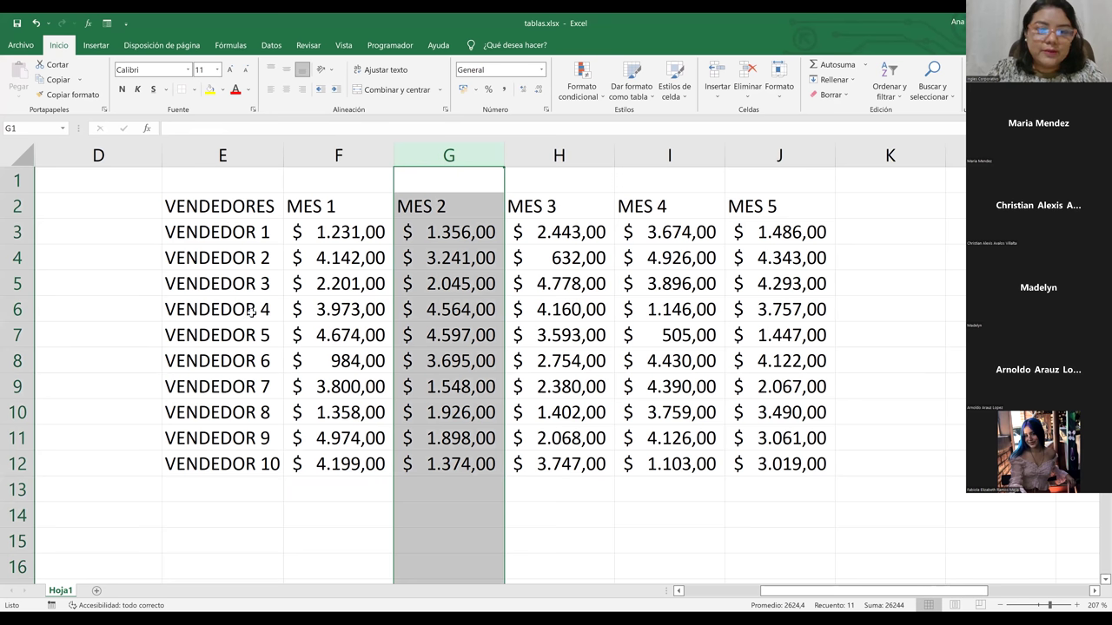
left_click(14, 310, "ctrl")
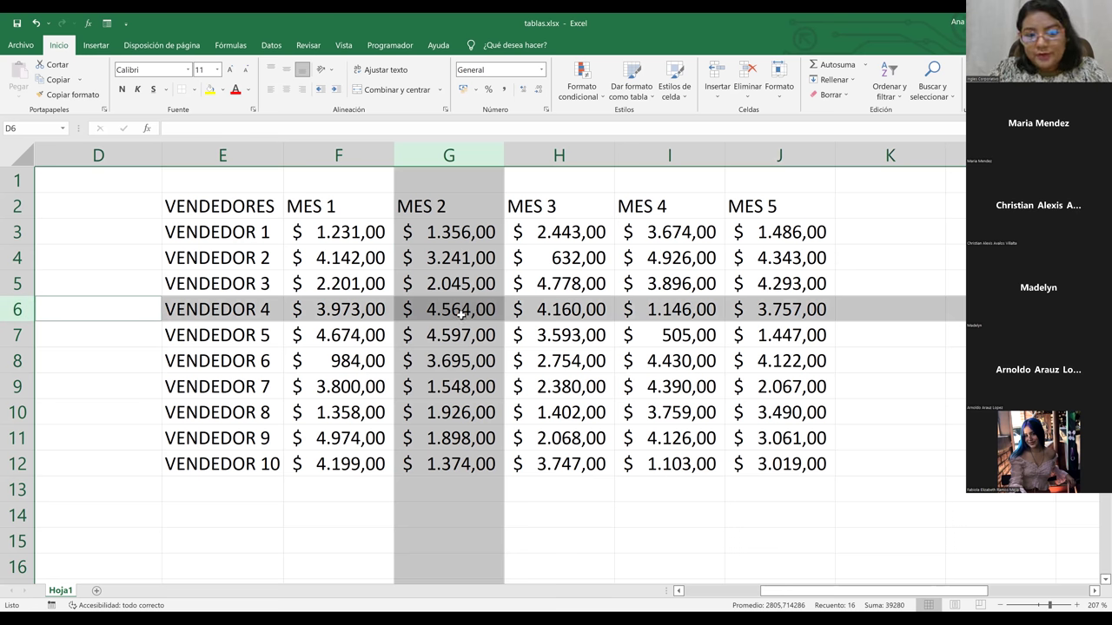
left_click(461, 314)
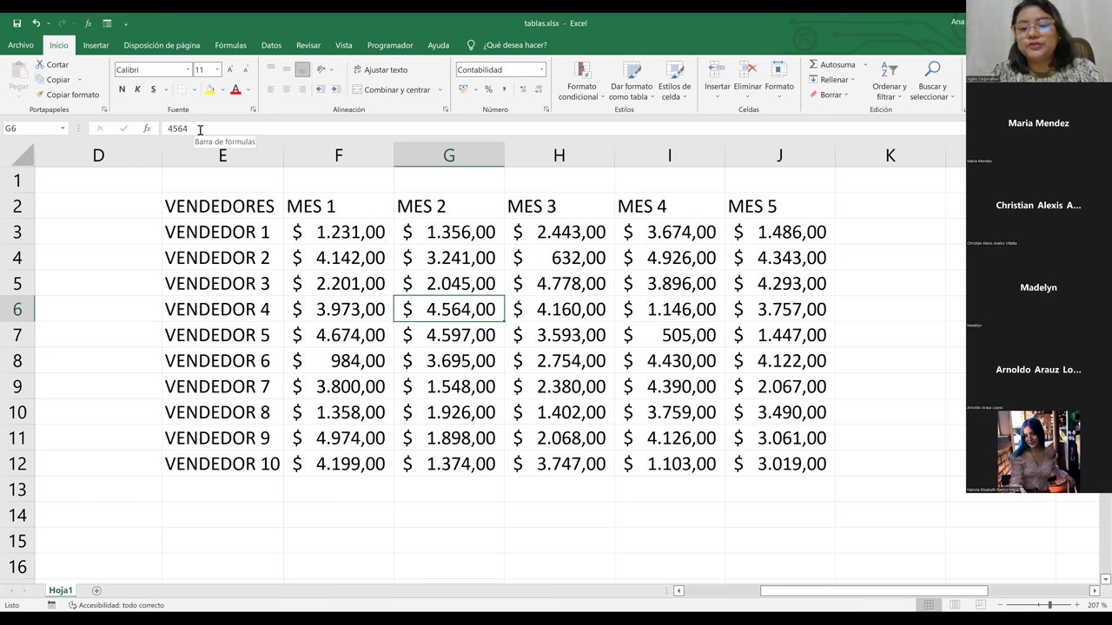
left_click(384, 359)
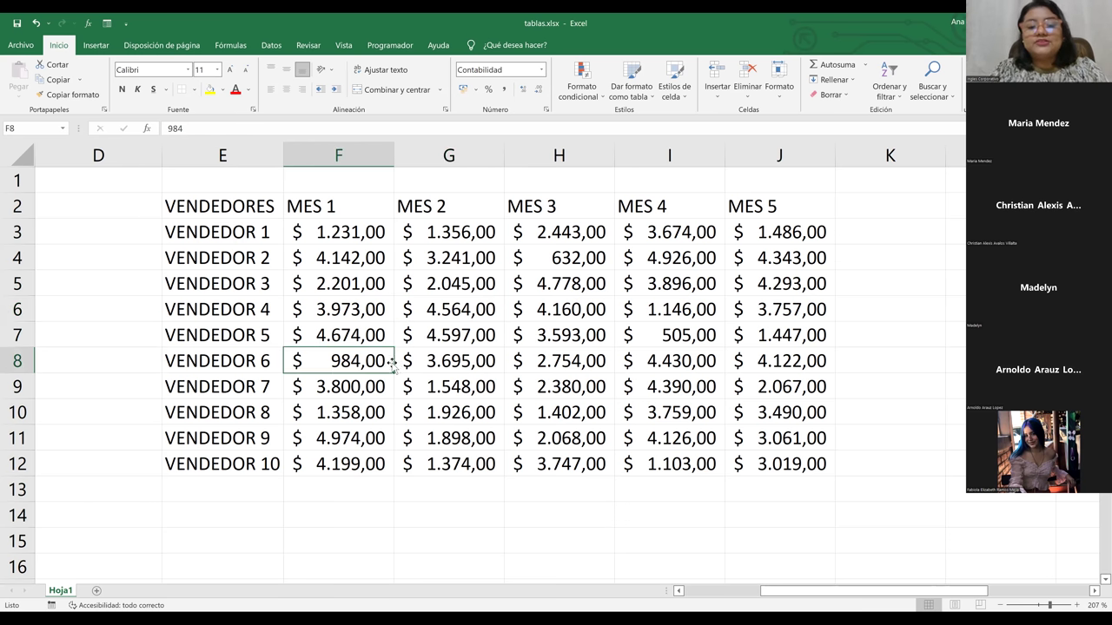
left_click(316, 501)
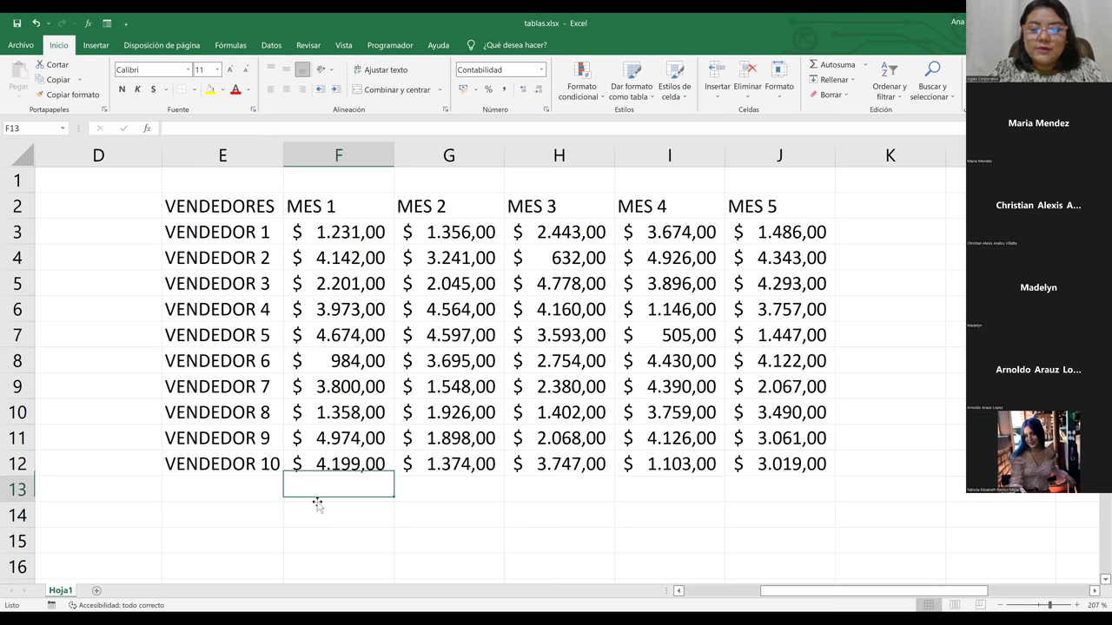
Enter HOLA in cell F15 and EXCEL in cell F16 below the sales range
left_click(390, 530)
type("HOLA")
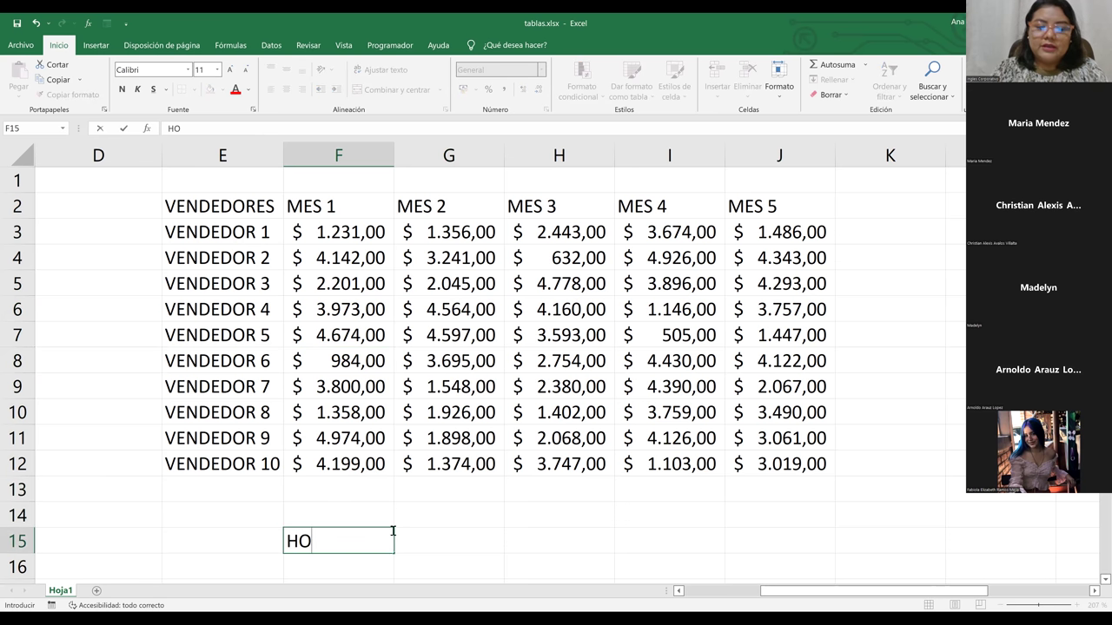
key("Return")
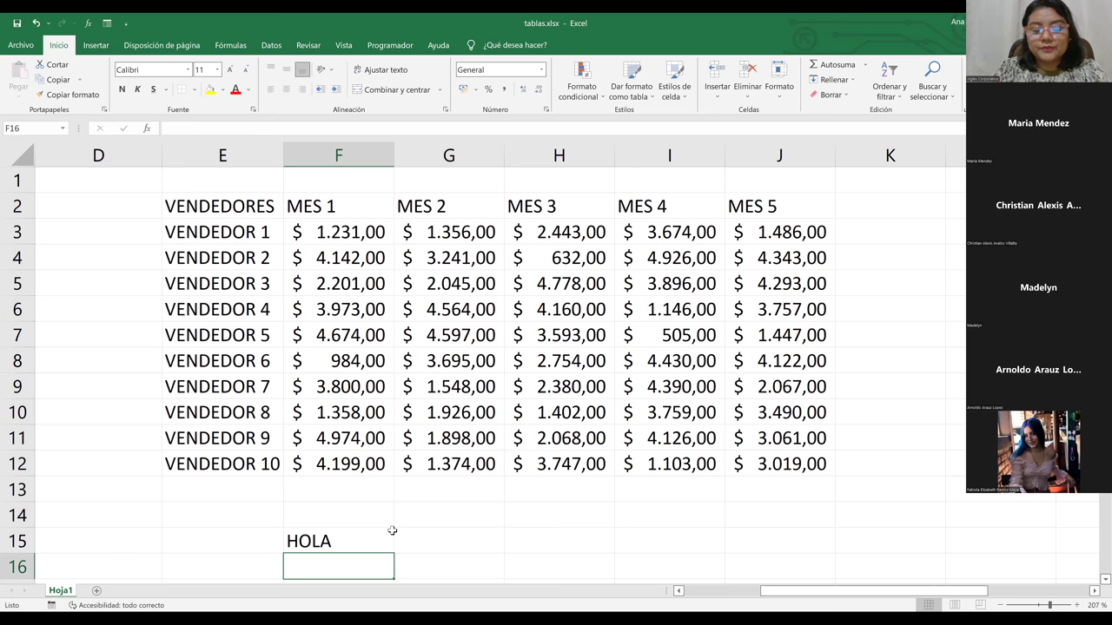
type("EXCEL")
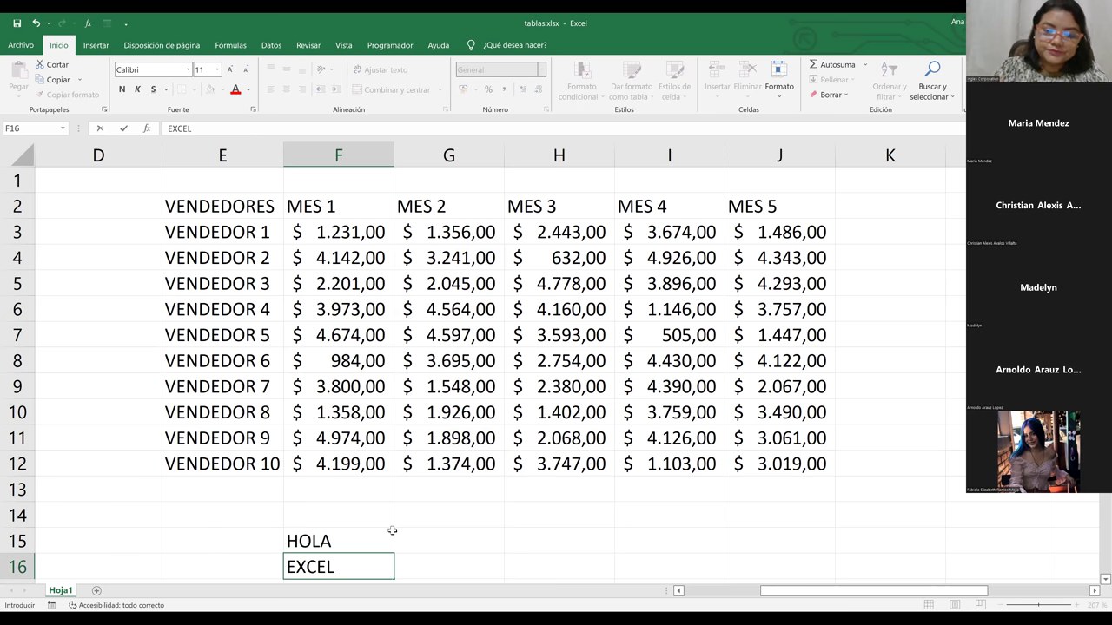
key("Return")
Replace the third month's header in H2 with VENTA MES TRES
left_click(364, 187)
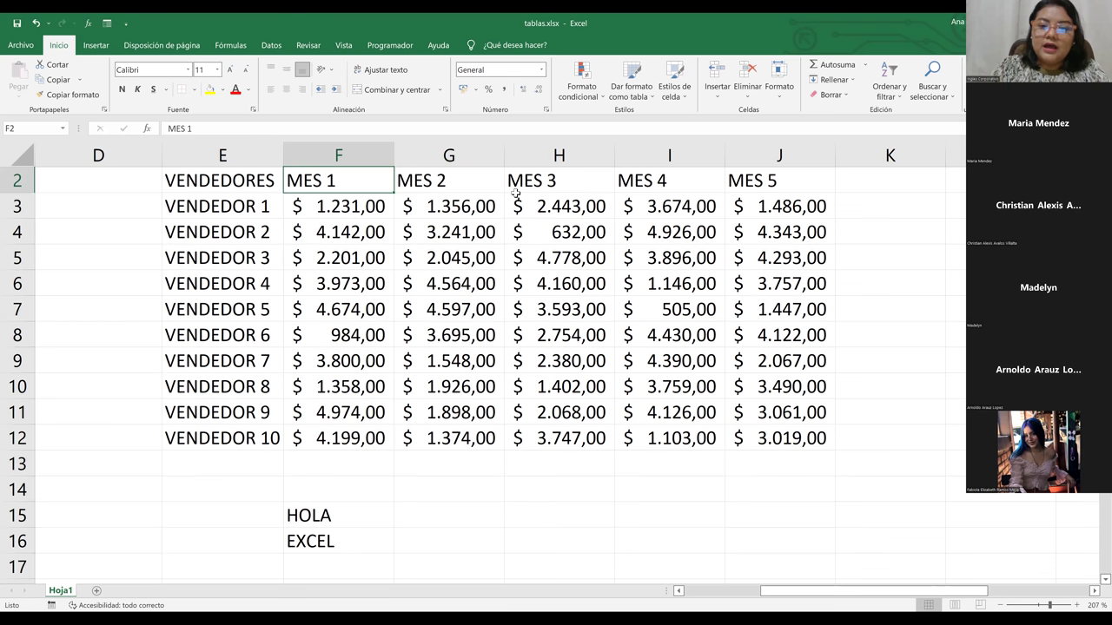
left_click(547, 191)
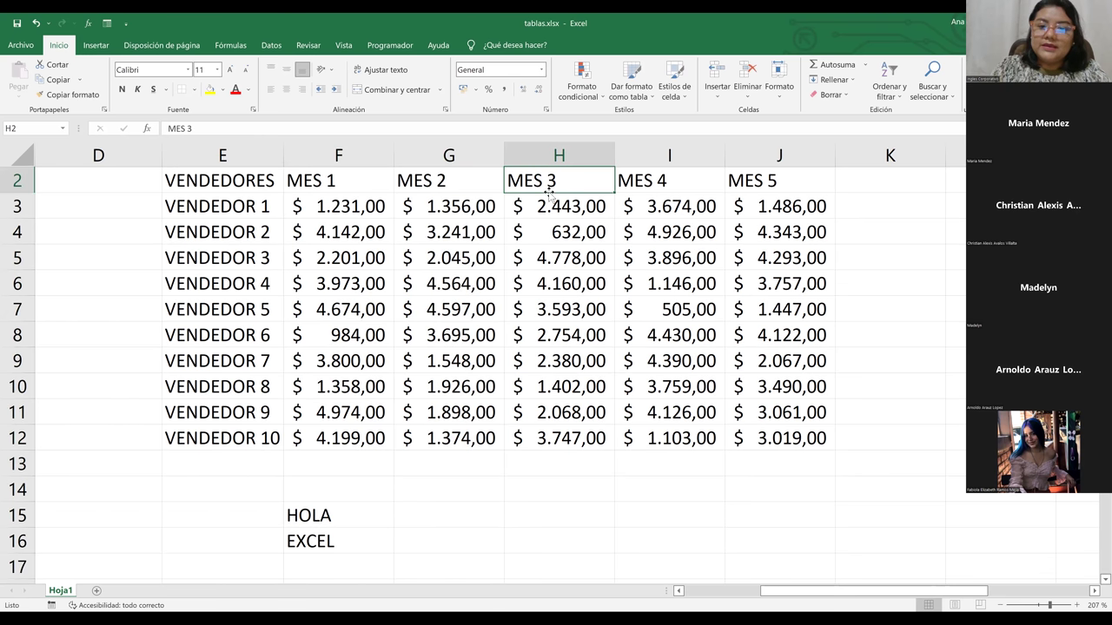
type("VENTA MES TRES")
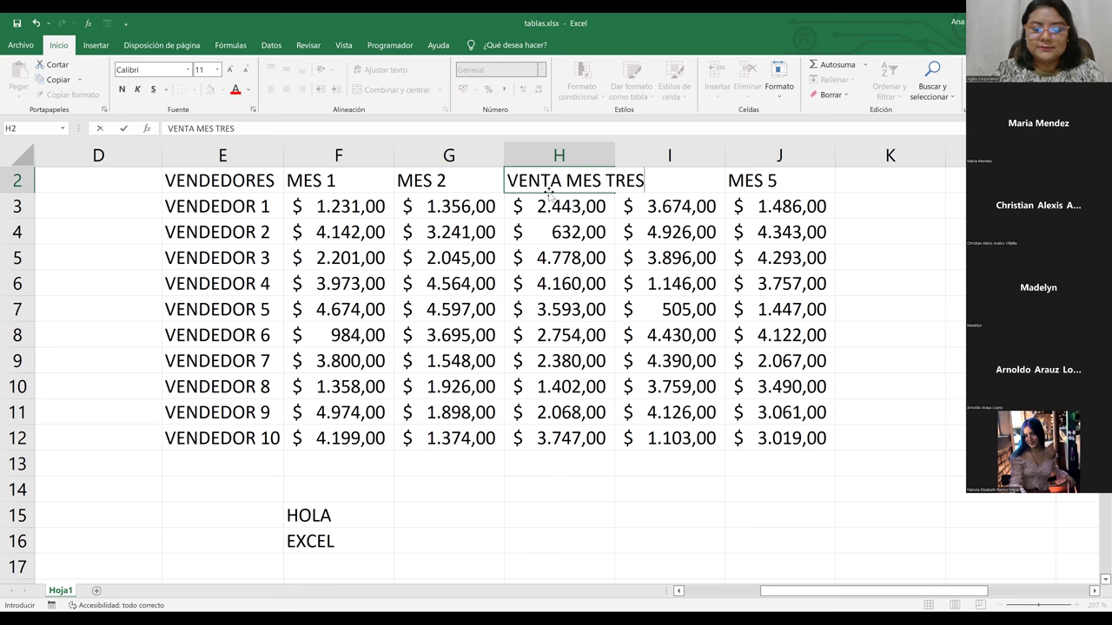
key("Return")
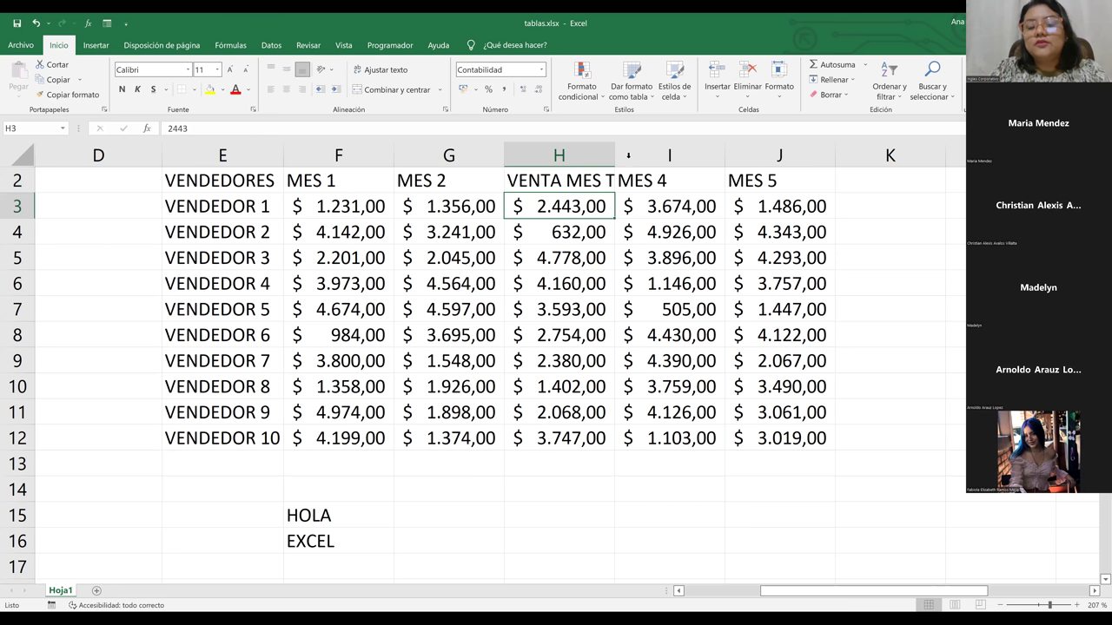
left_click(582, 407)
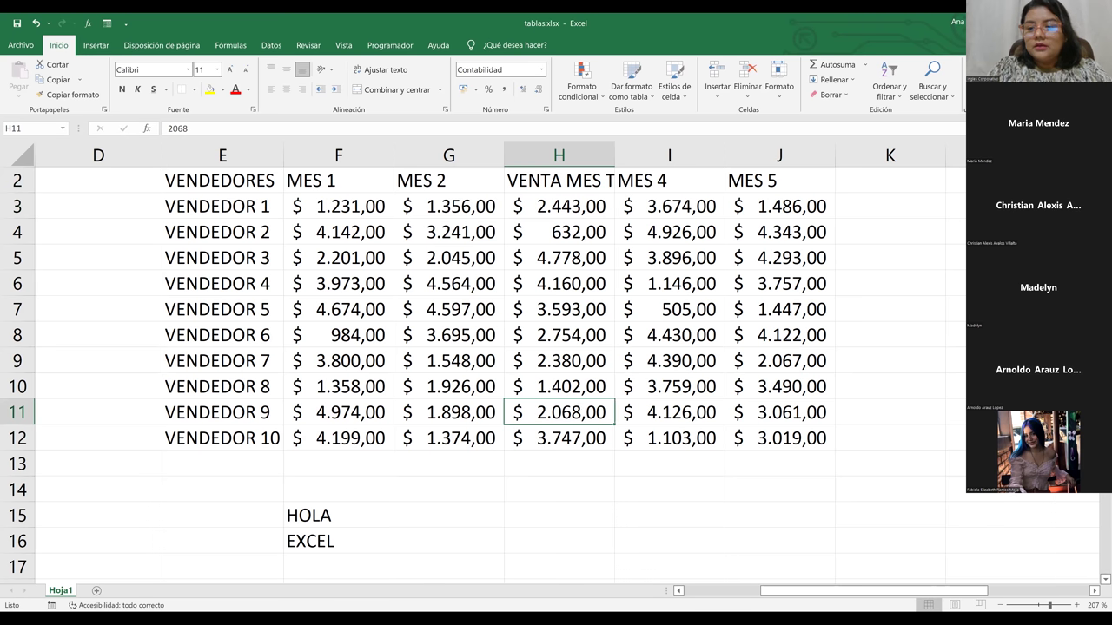
Undo the header change in H2 and clear the sample words in F15:F16
scroll(413, 374, "up", 1)
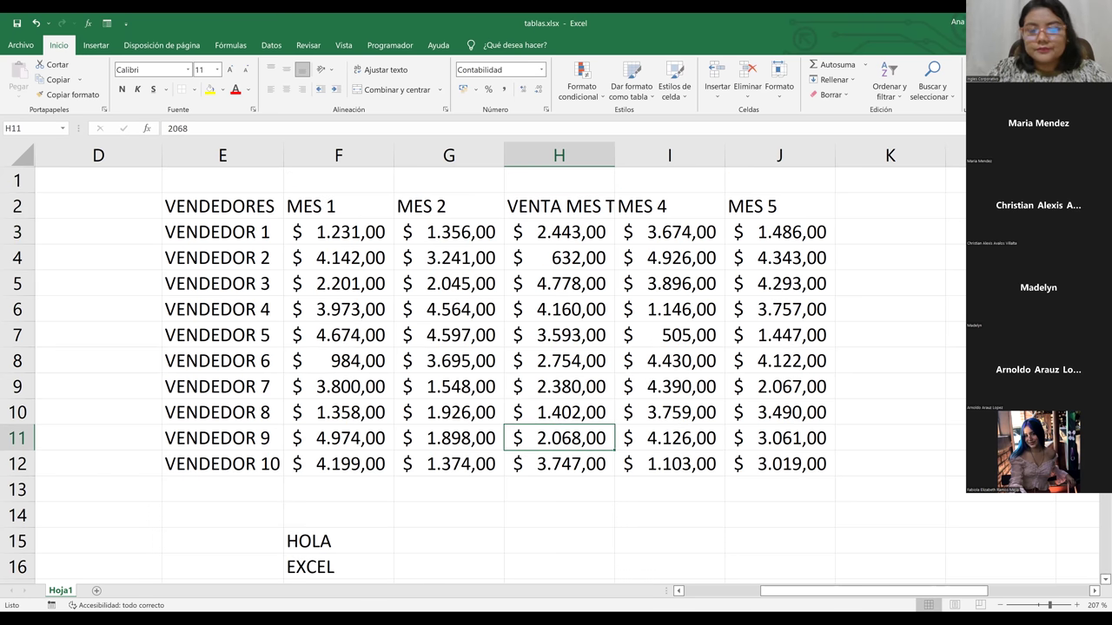
key("ctrl+z")
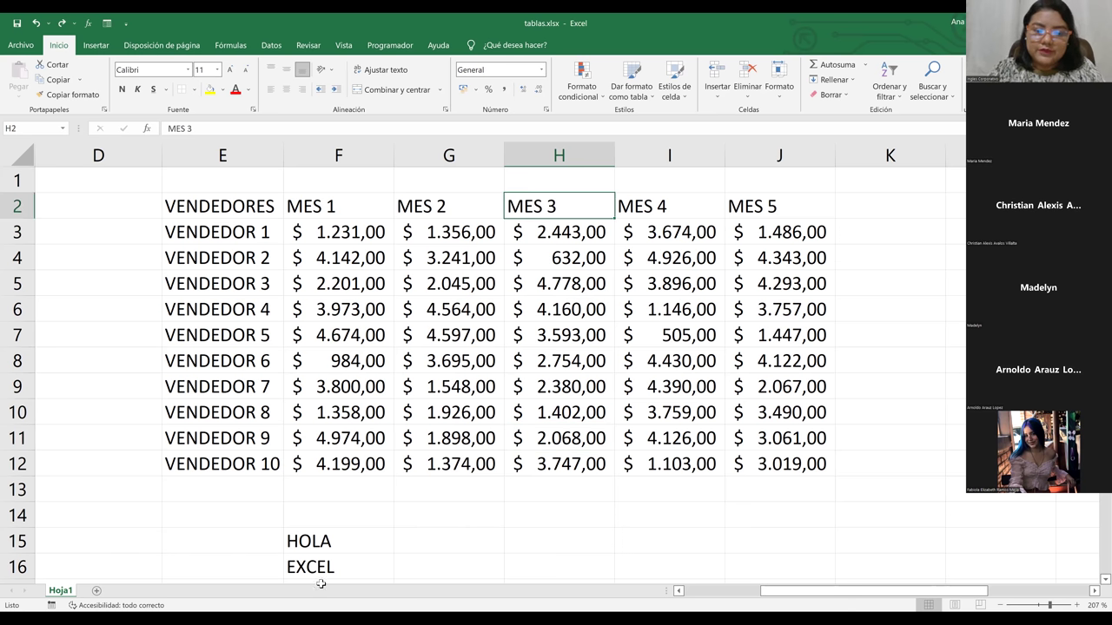
left_click_drag(313, 543, 322, 588)
key("Delete")
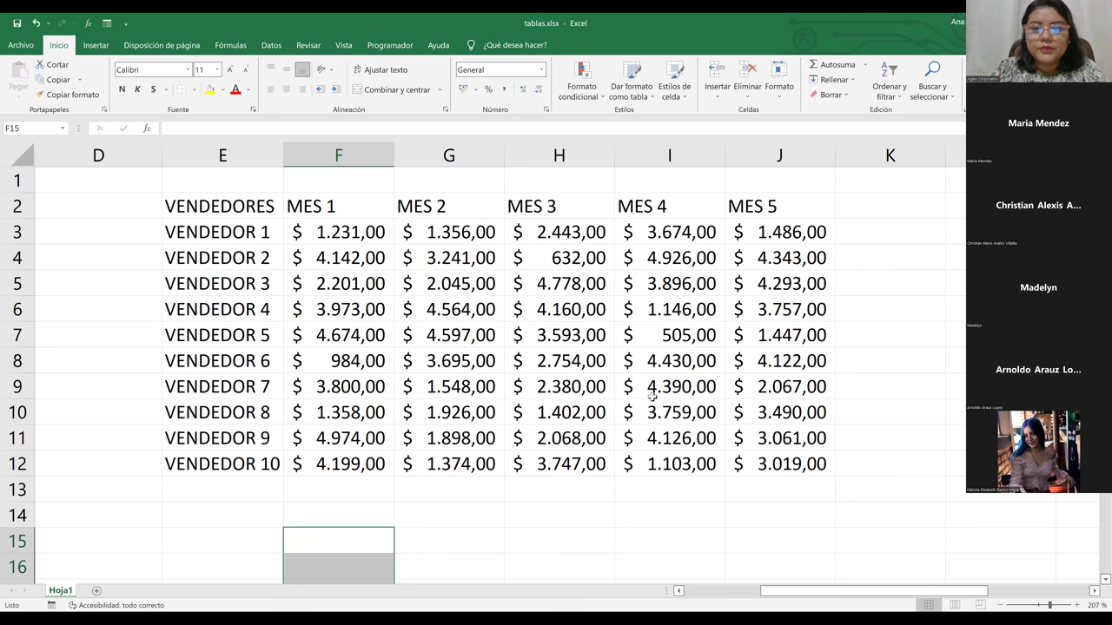
left_click(641, 335)
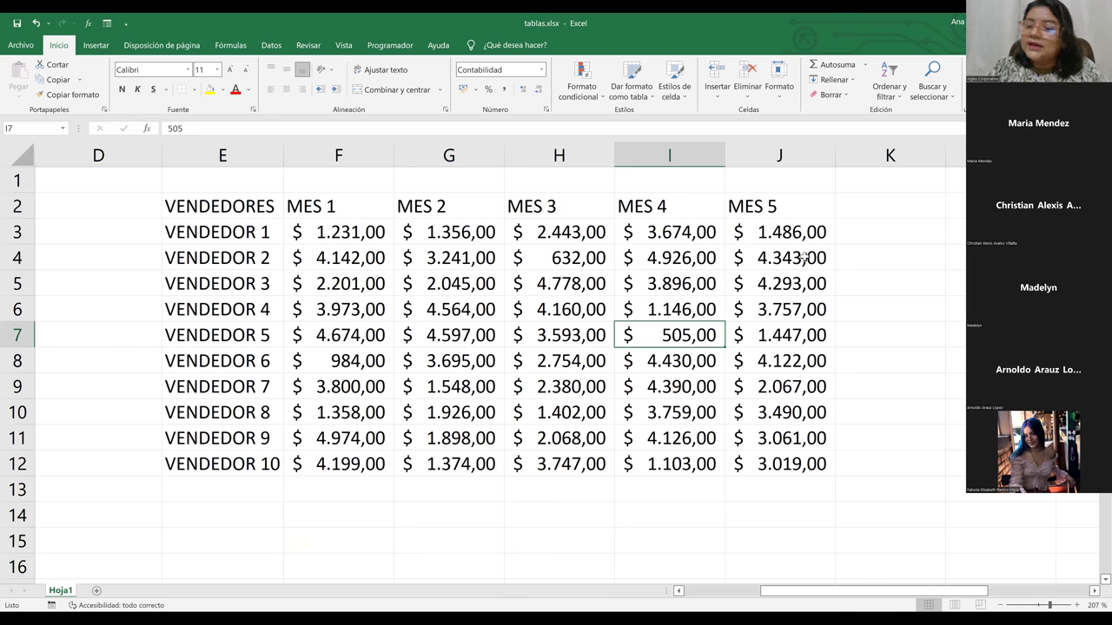
left_click(315, 231)
key("shift+Right")
key("shift+Down")
key("shift+Down")
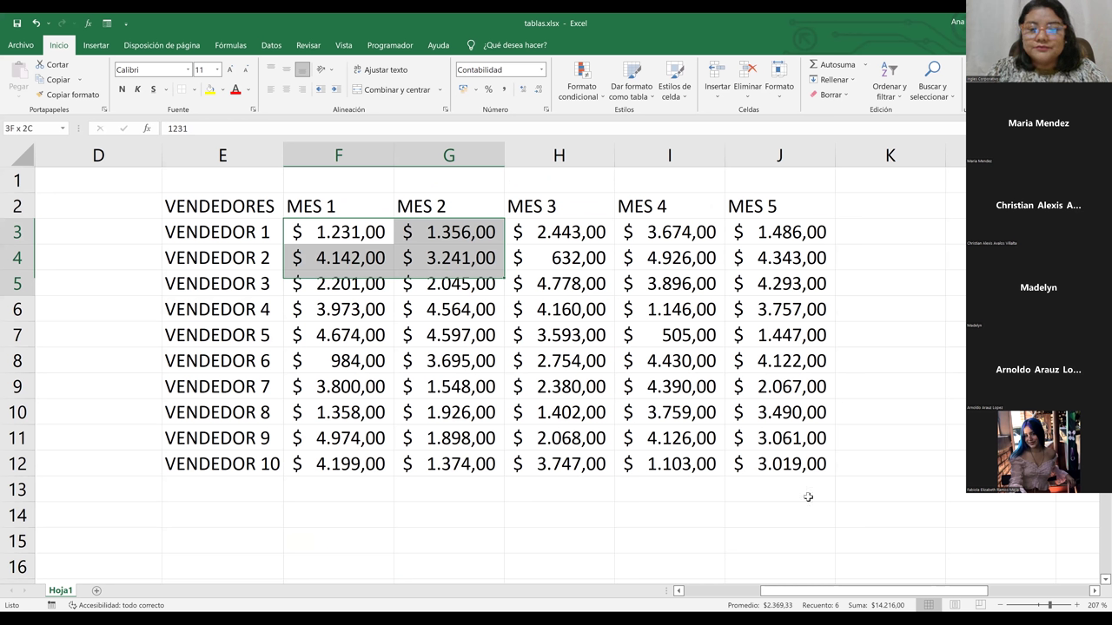
left_click(714, 523)
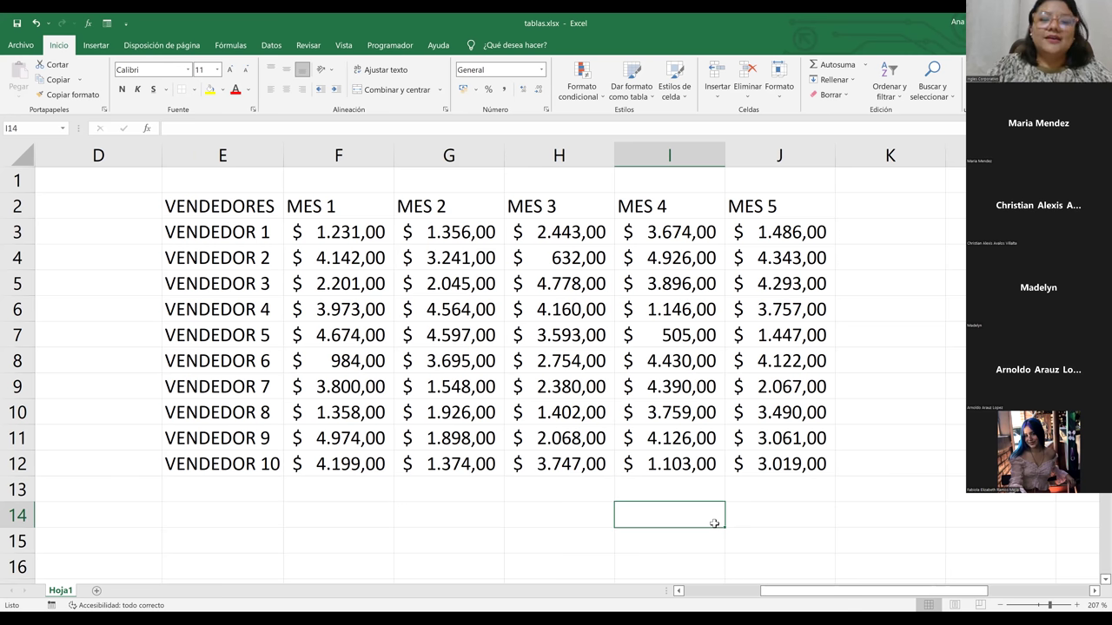
Convert the vendor sales range E2:J12 into a table, using its first row as headers
left_click(235, 204)
key("ctrl+shift+Right")
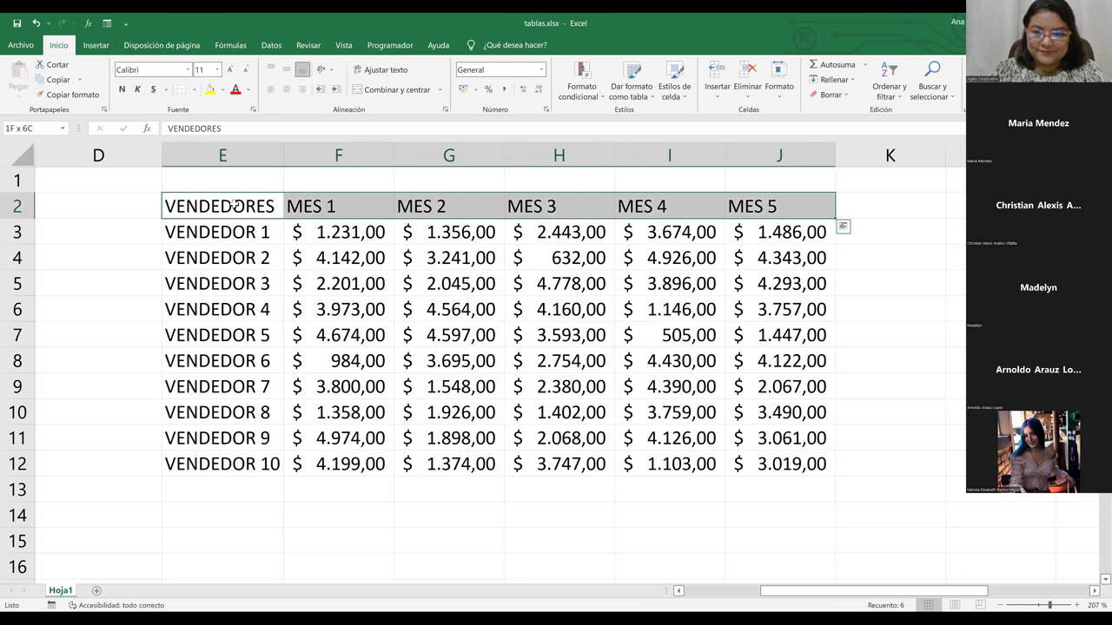
key("ctrl+shift+Down")
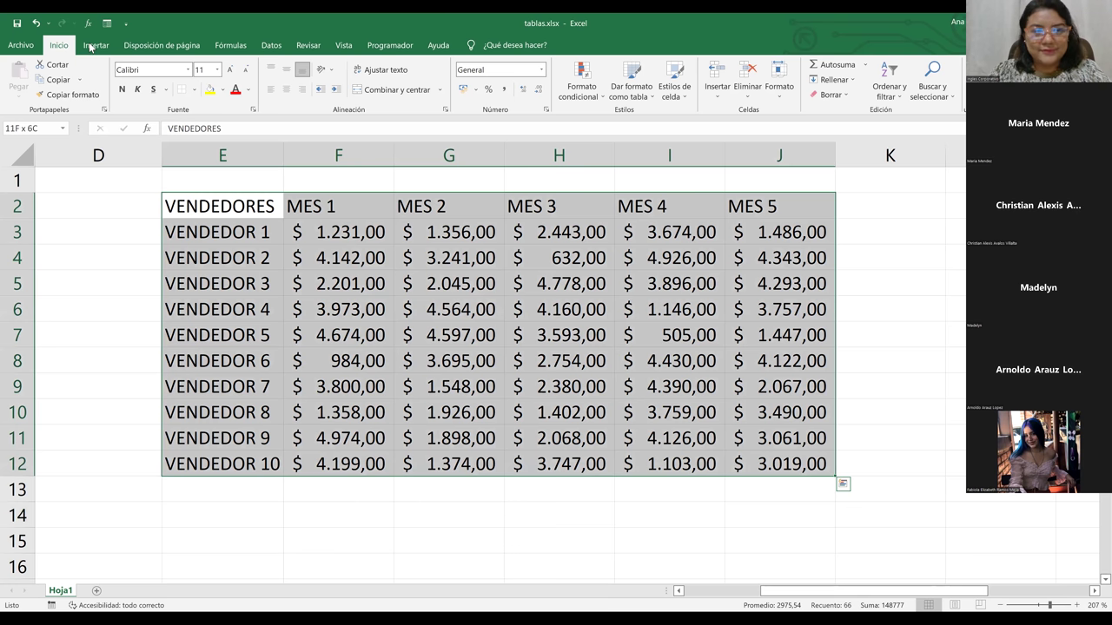
left_click(93, 45)
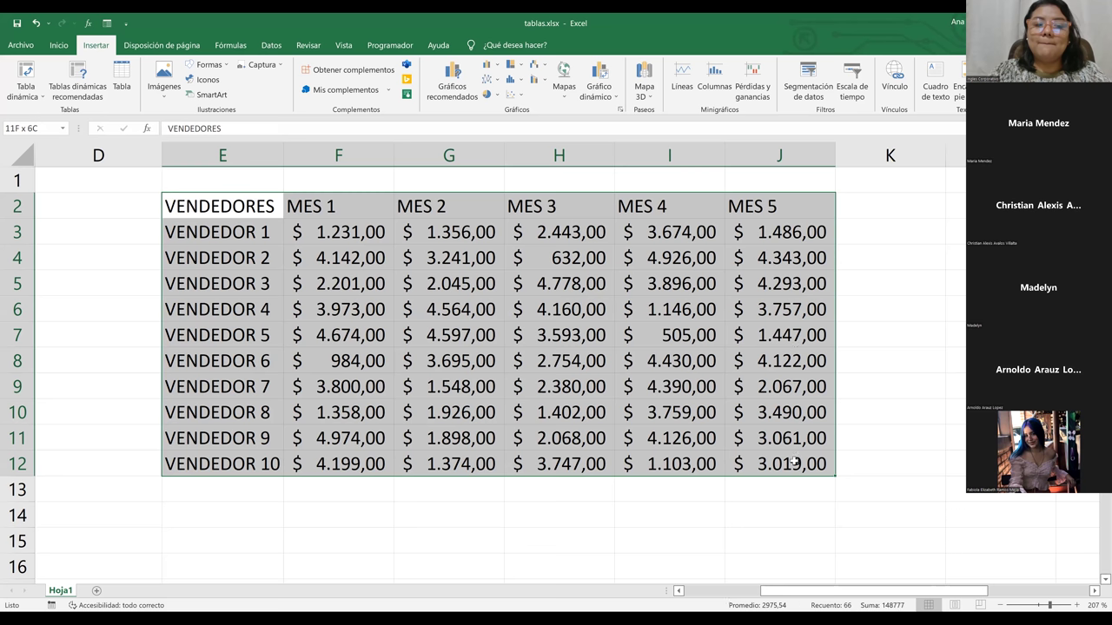
left_click_drag(794, 461, 794, 461)
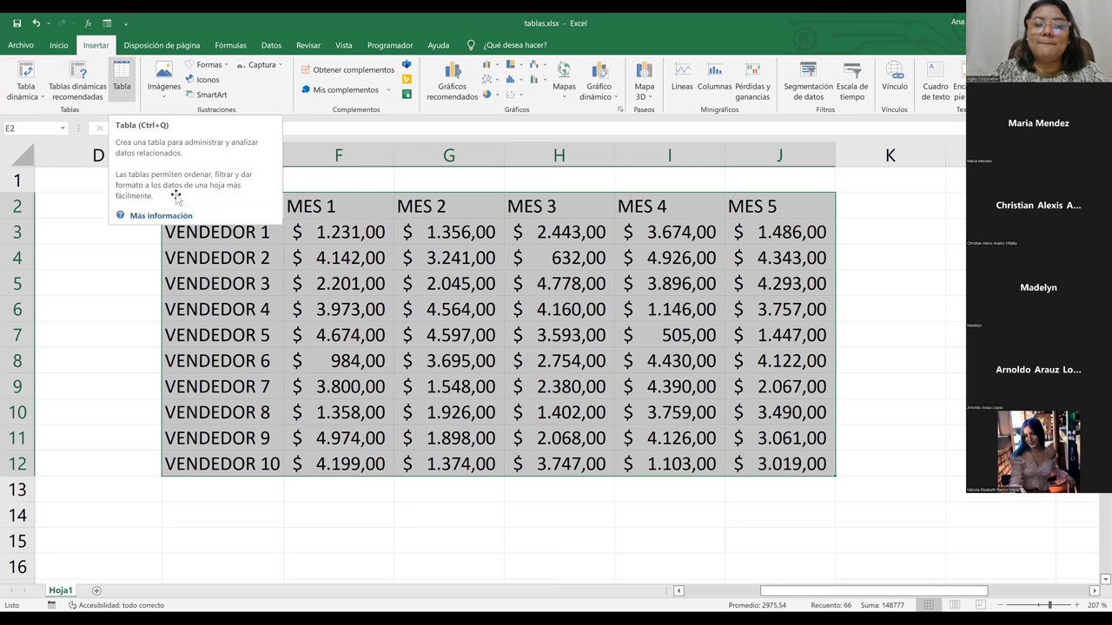
key("ctrl+t")
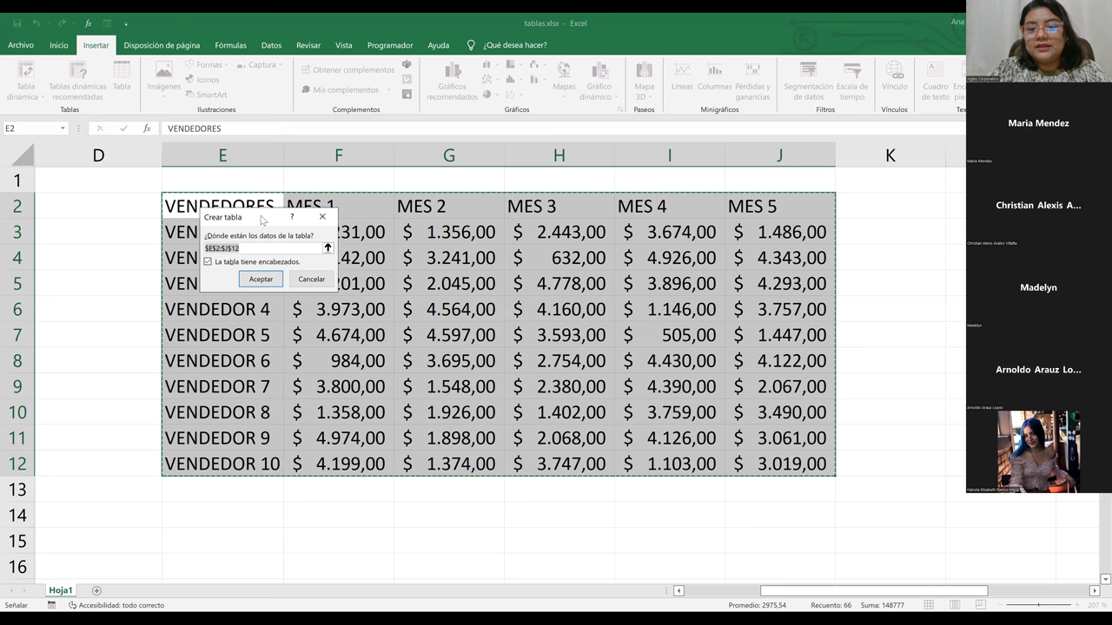
left_click_drag(262, 219, 652, 499)
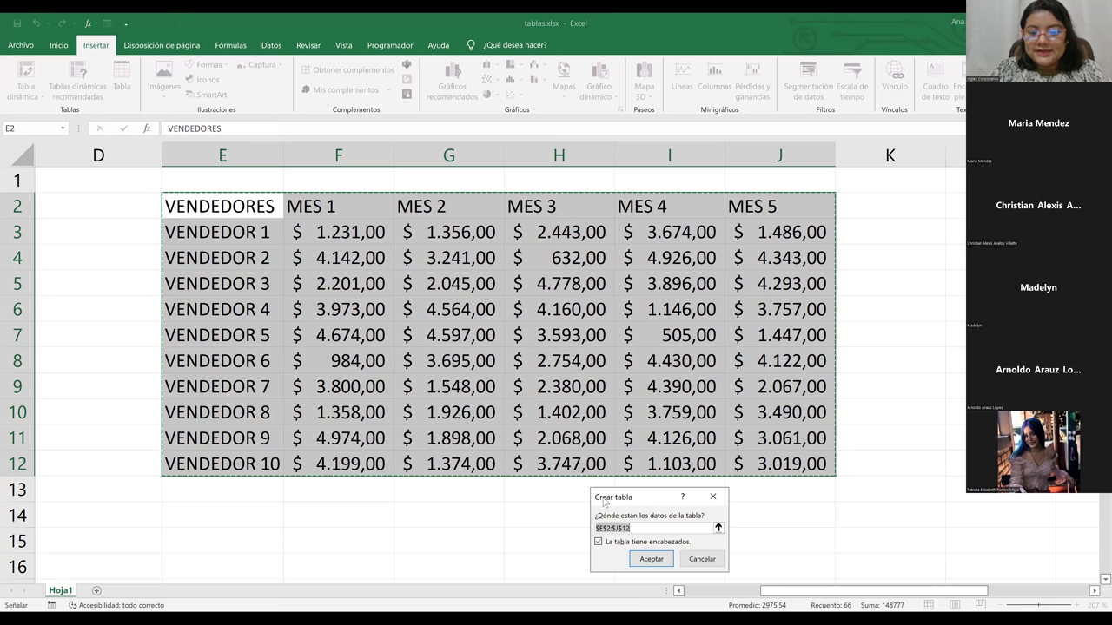
left_click_drag(605, 503, 600, 499)
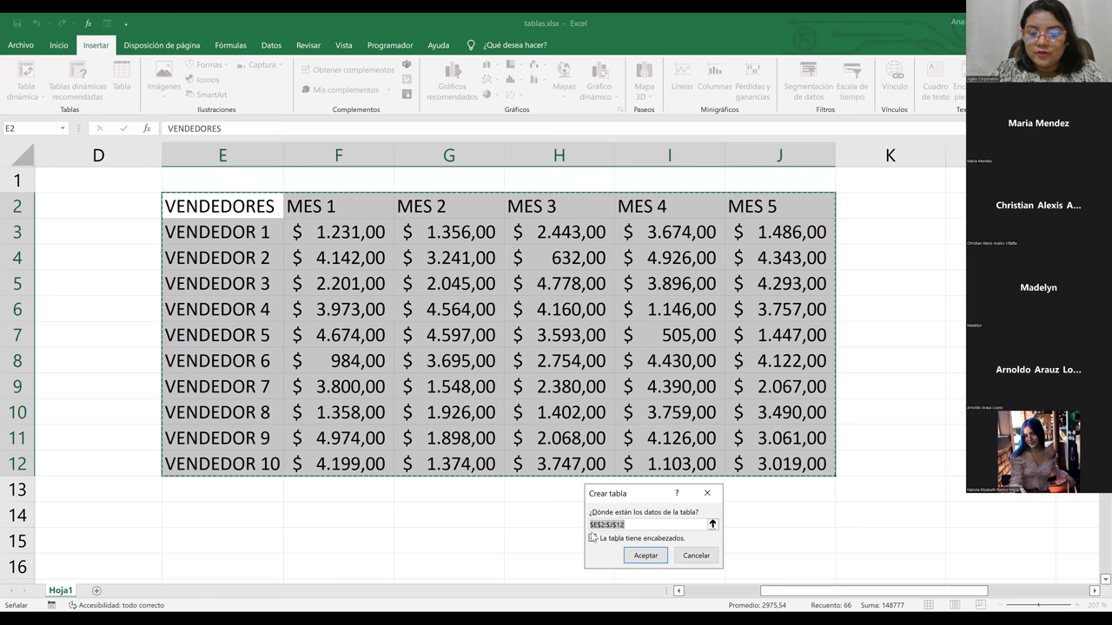
left_click(592, 537)
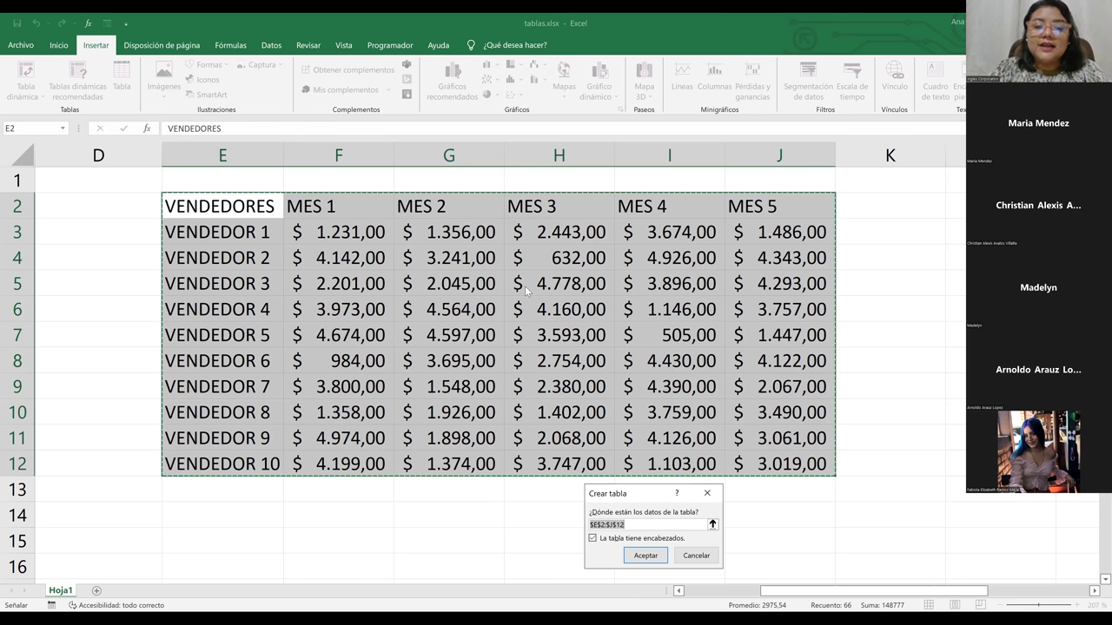
left_click_drag(644, 497, 100, 191)
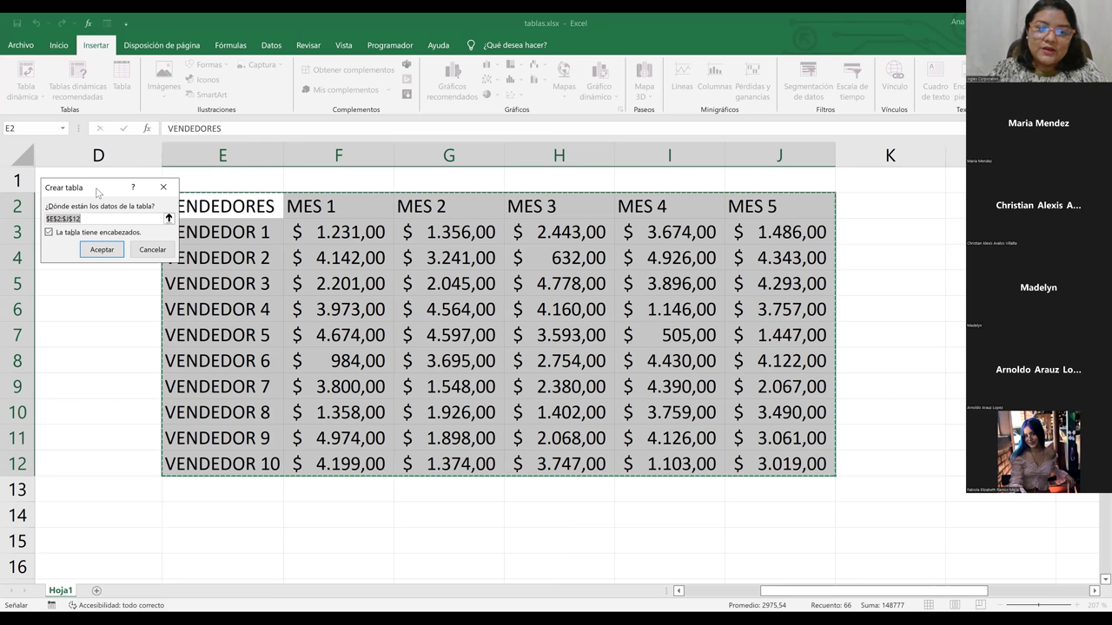
left_click_drag(97, 191, 67, 201)
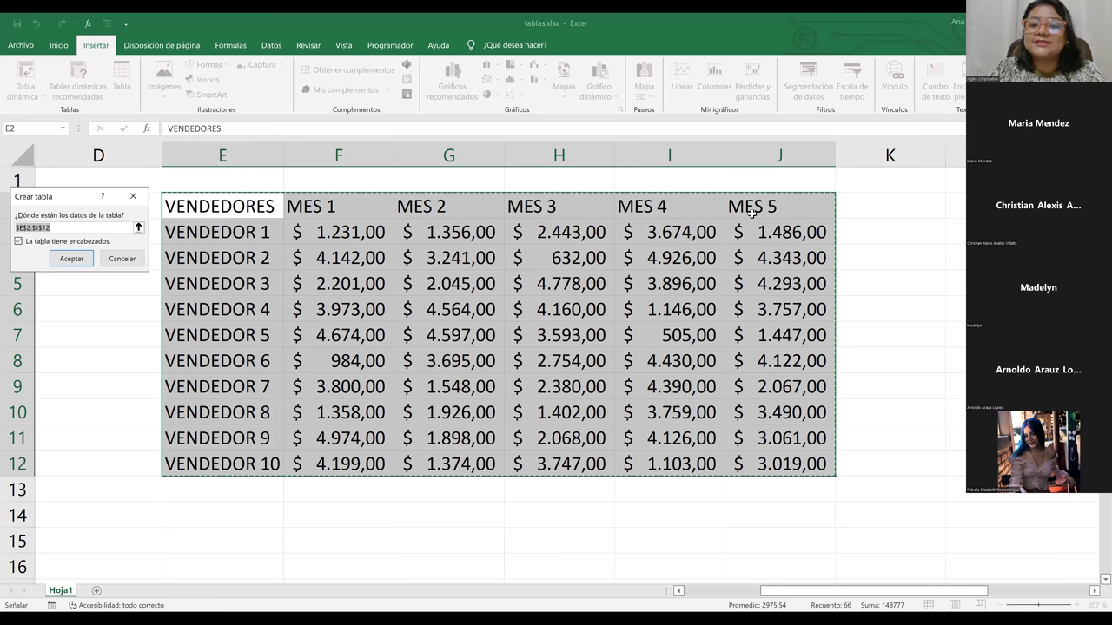
left_click(52, 220)
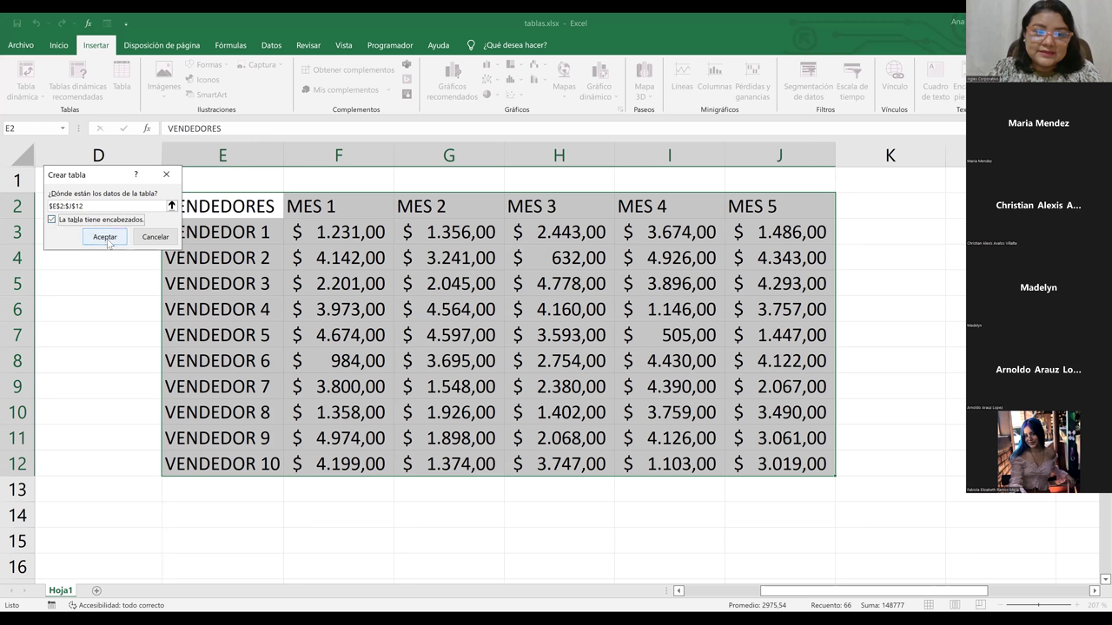
left_click(105, 237)
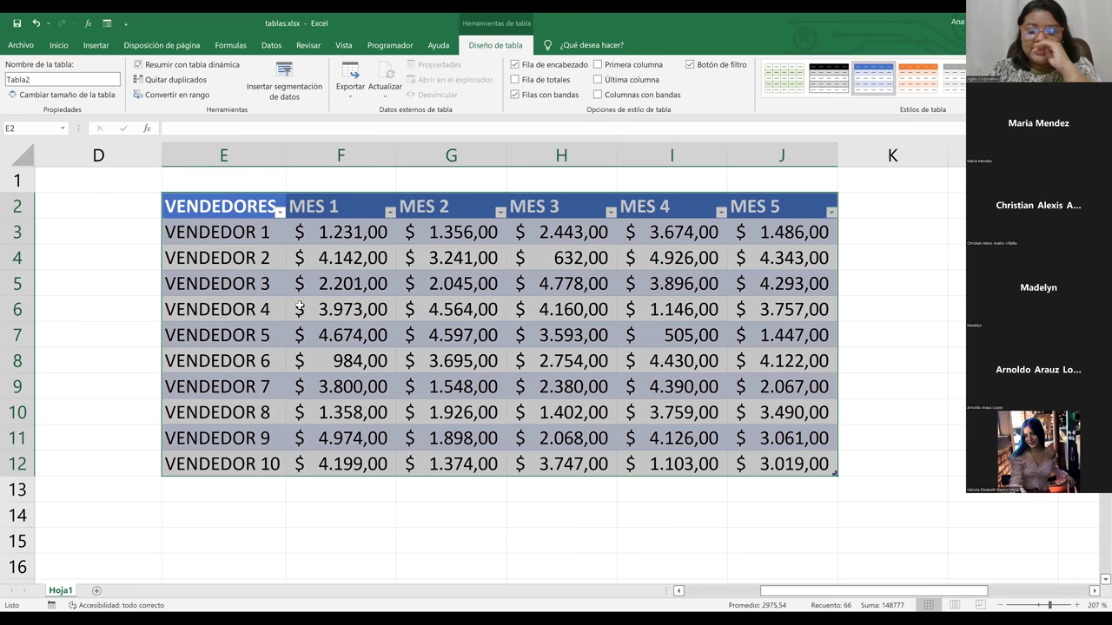
left_click(236, 240)
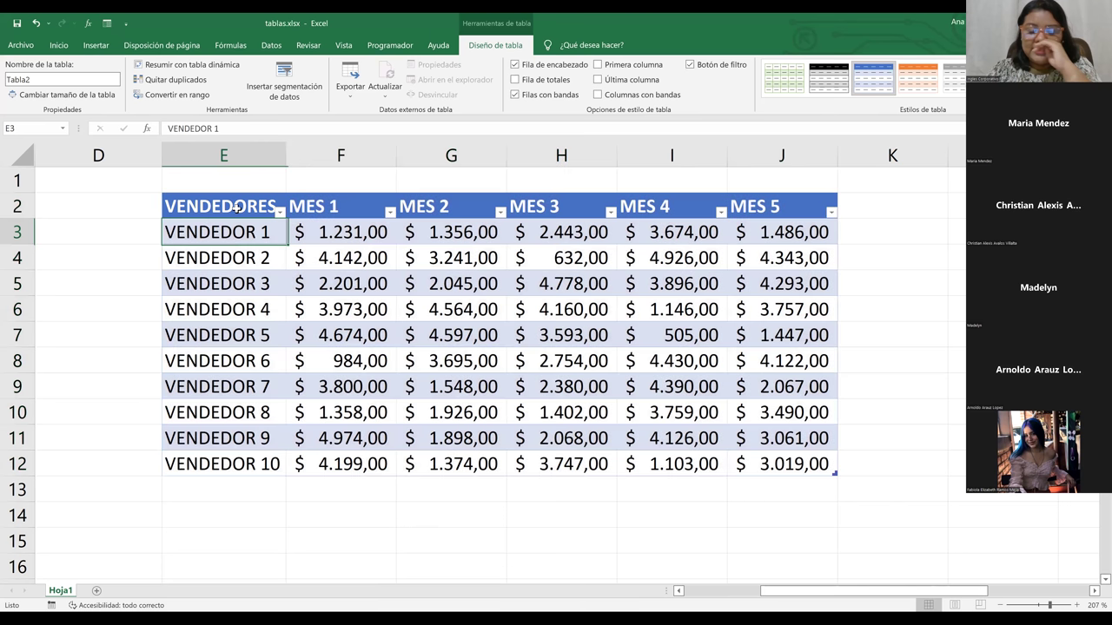
Examine the vendor sales table's column headers from VENDEDORES to MES 5 and the records beneath them
left_click(557, 465)
left_click(779, 451)
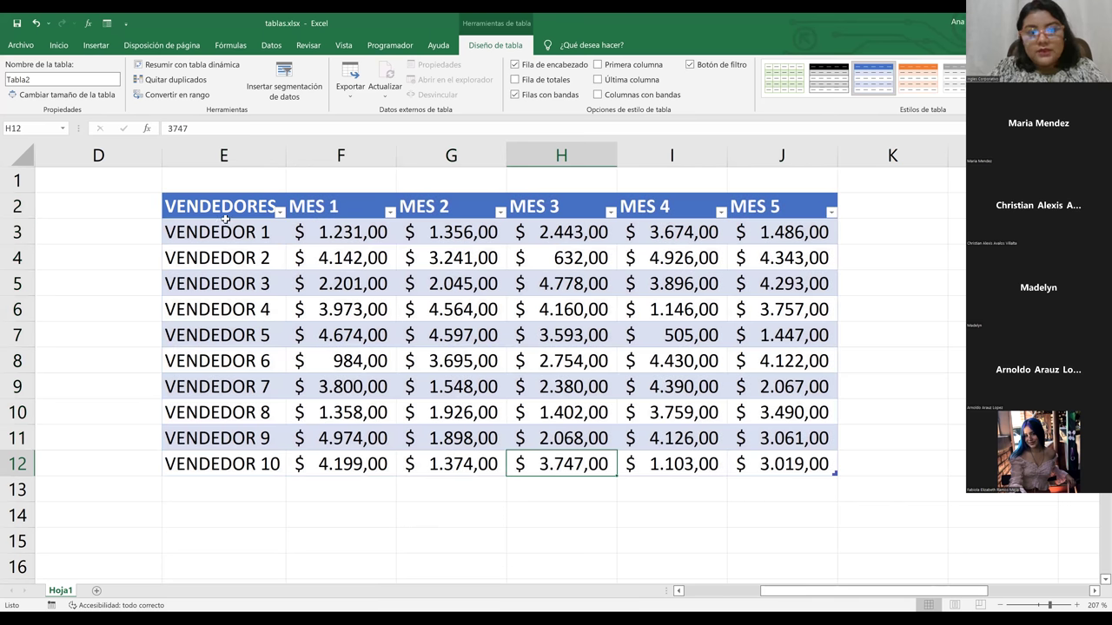
left_click(308, 212)
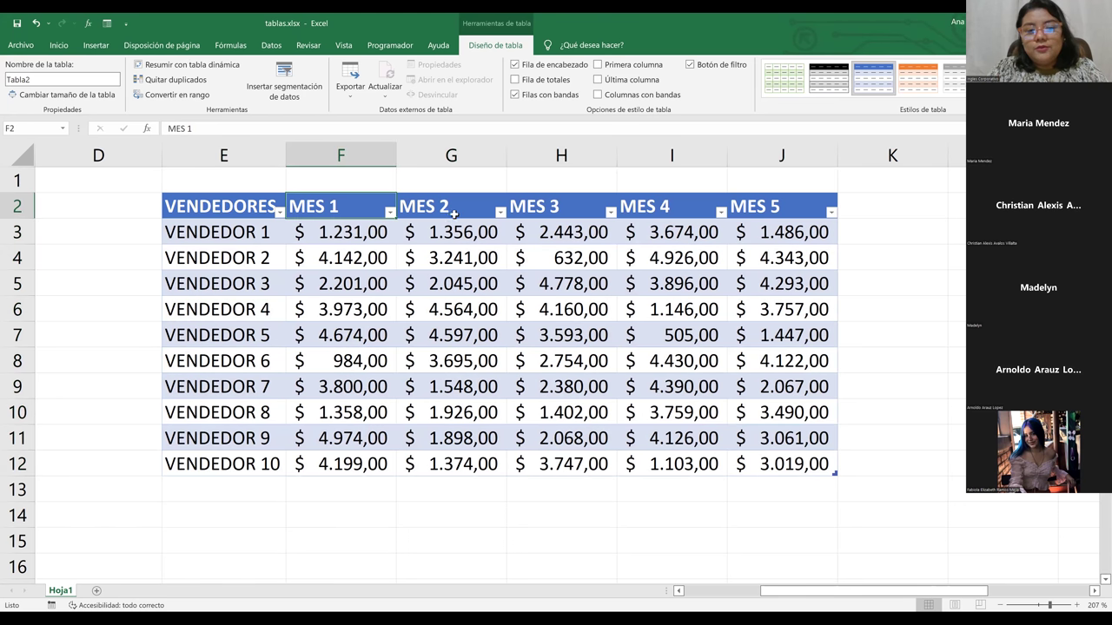
left_click(480, 211)
key("Right")
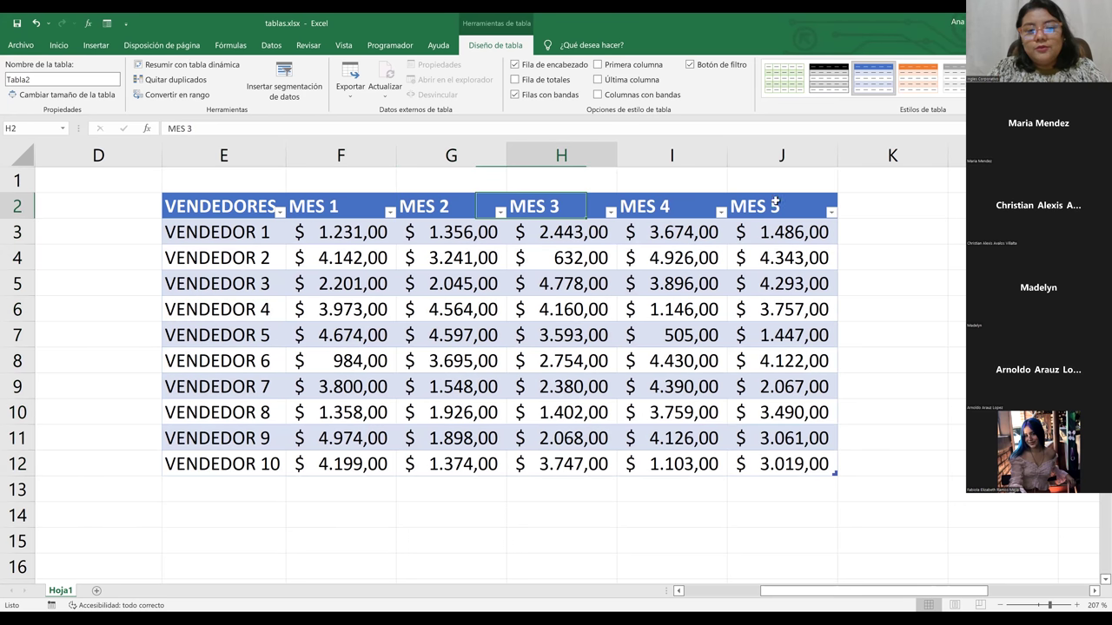
key("Right")
key("Right")
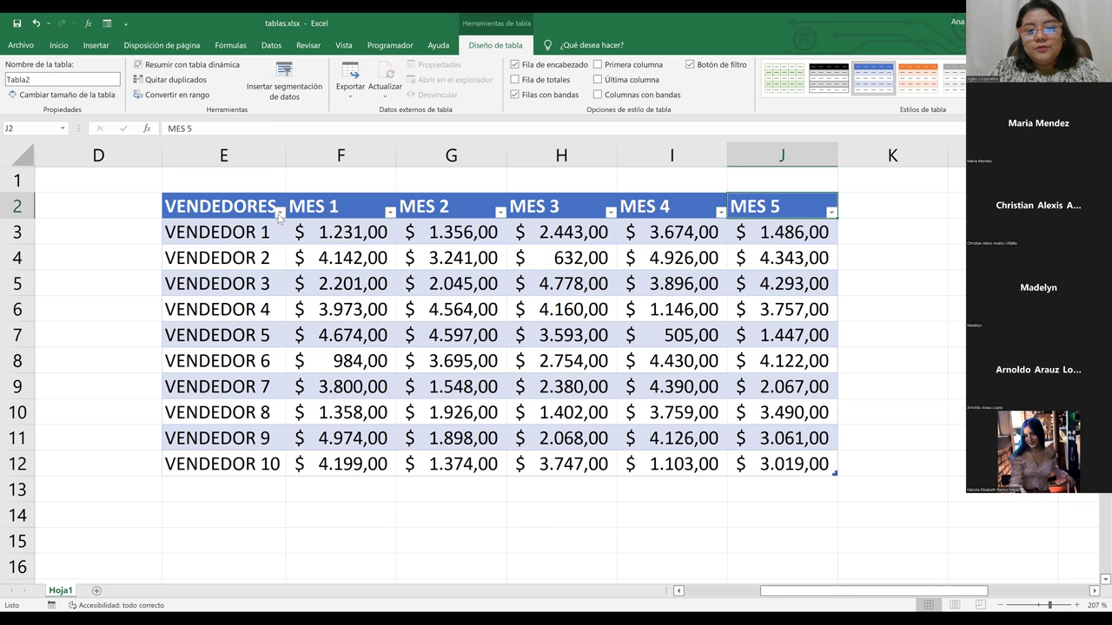
left_click(337, 210)
key("Right")
key("Right")
key("Right")
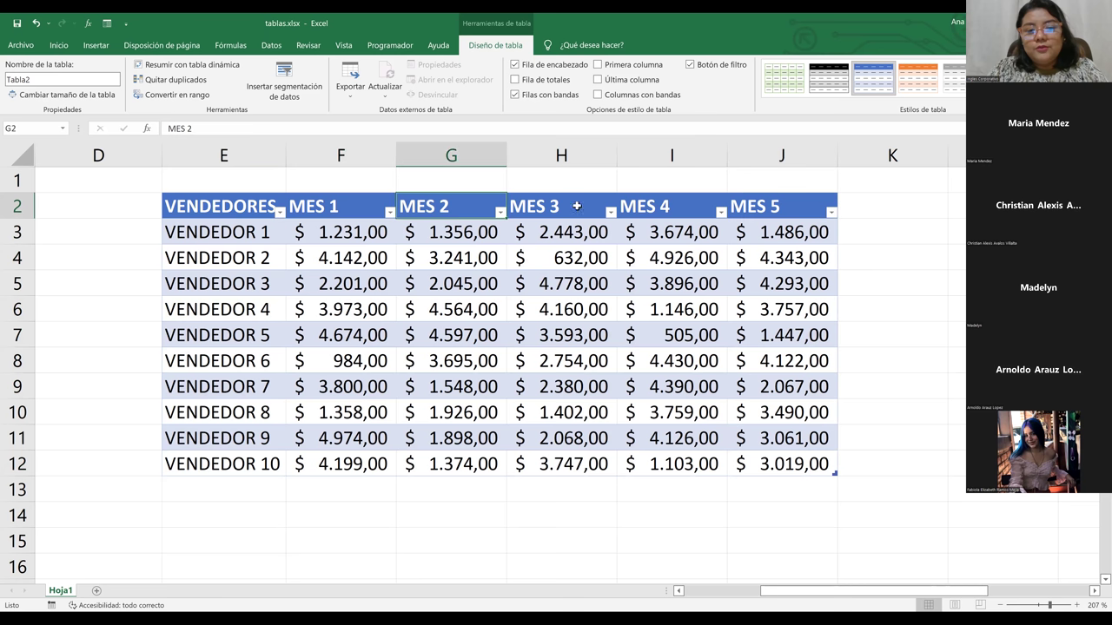
key("Right")
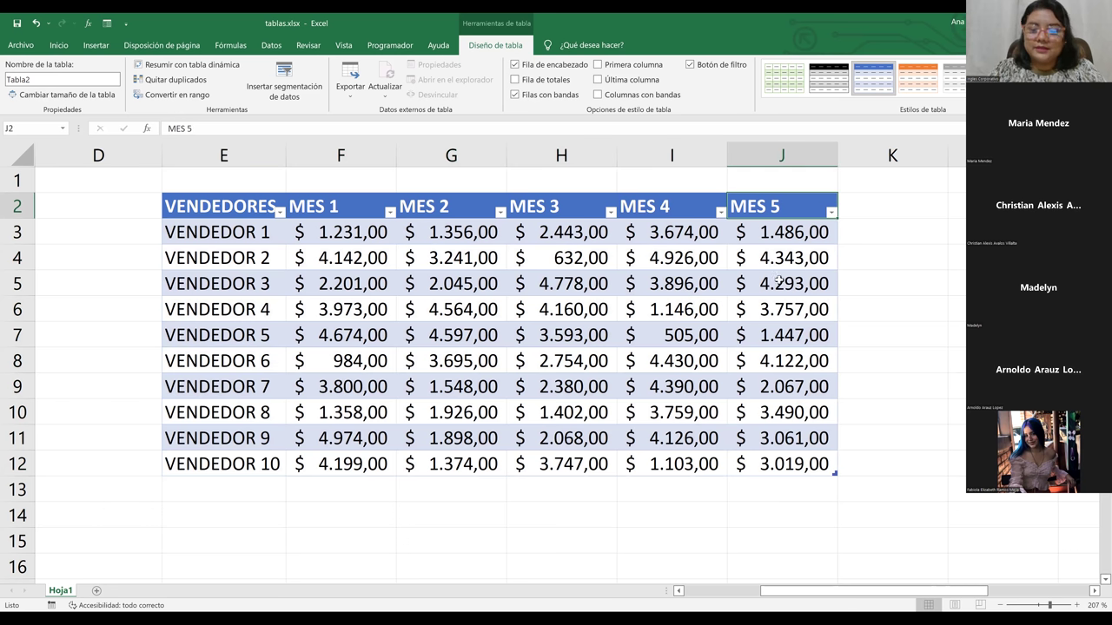
left_click(692, 326)
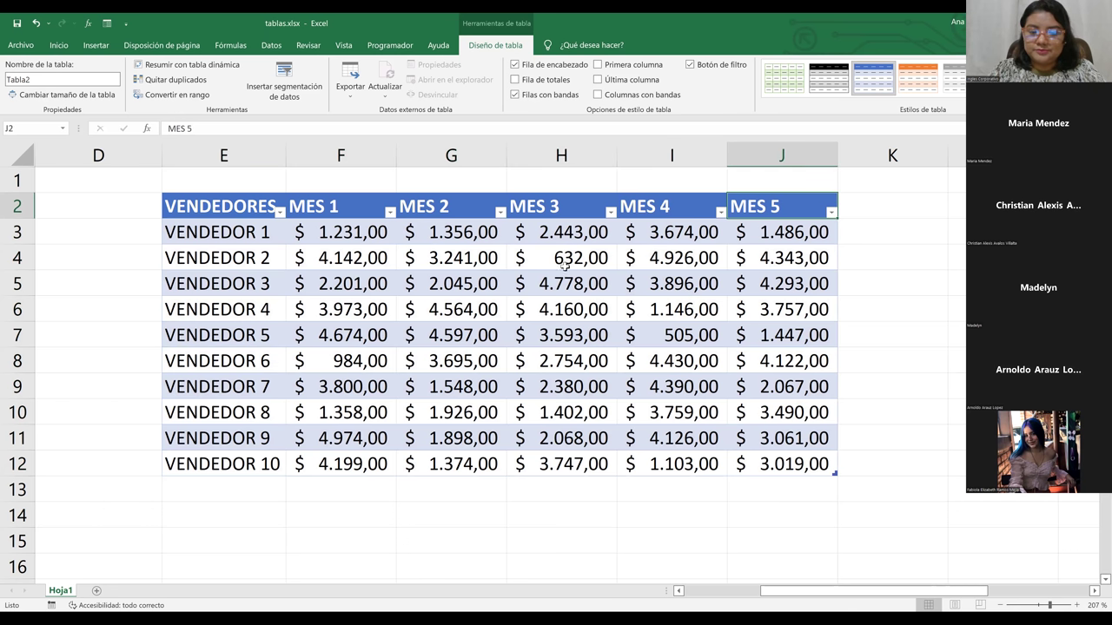
left_click(473, 204)
key("Left")
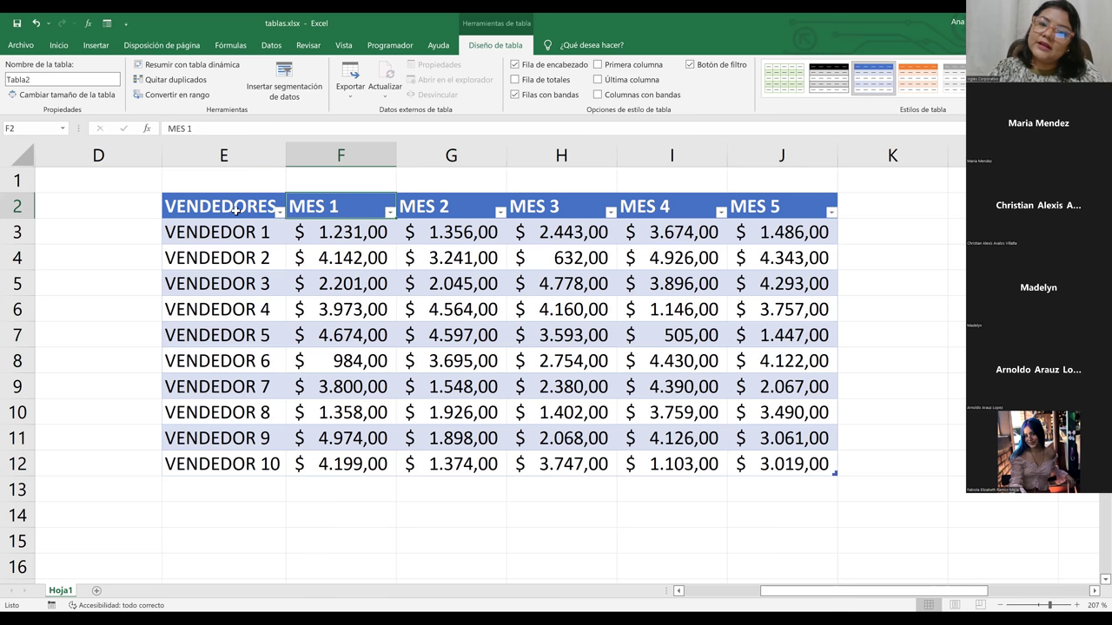
left_click(226, 234)
left_click(226, 208)
left_click(226, 228)
key("Up")
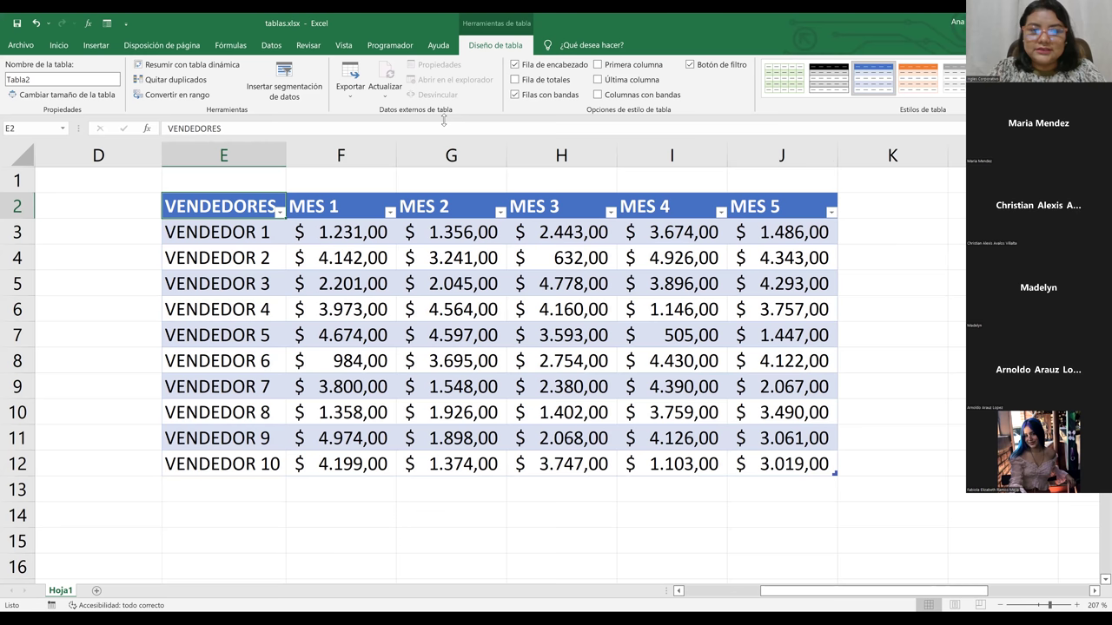
Examine which table design options are offered for cells inside the vendor sales table compared with cells outside it
left_click(561, 565)
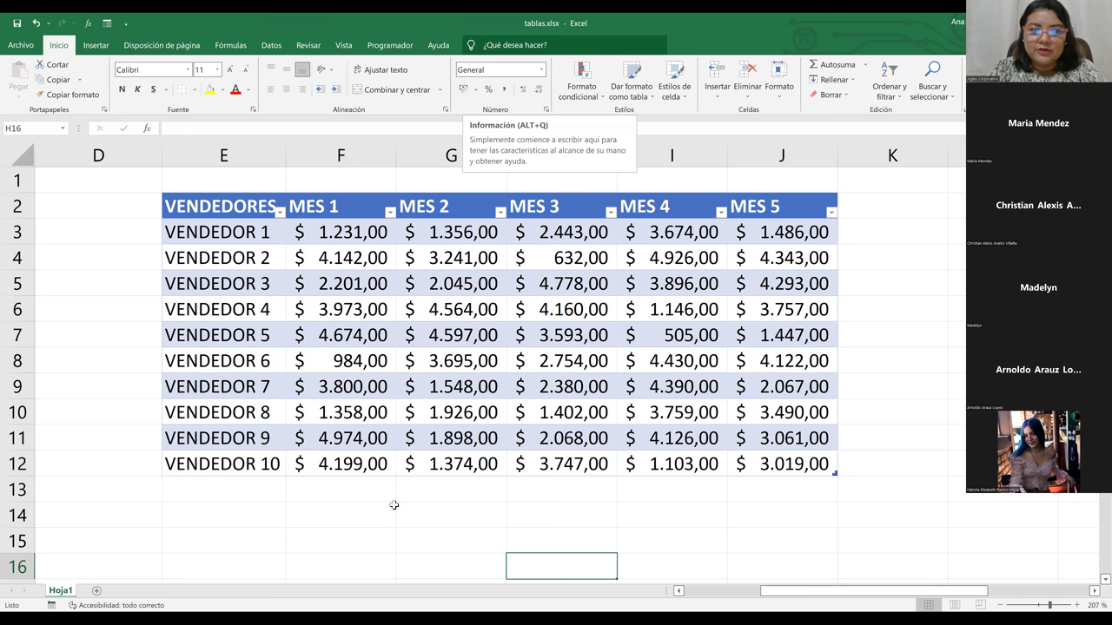
left_click(391, 512)
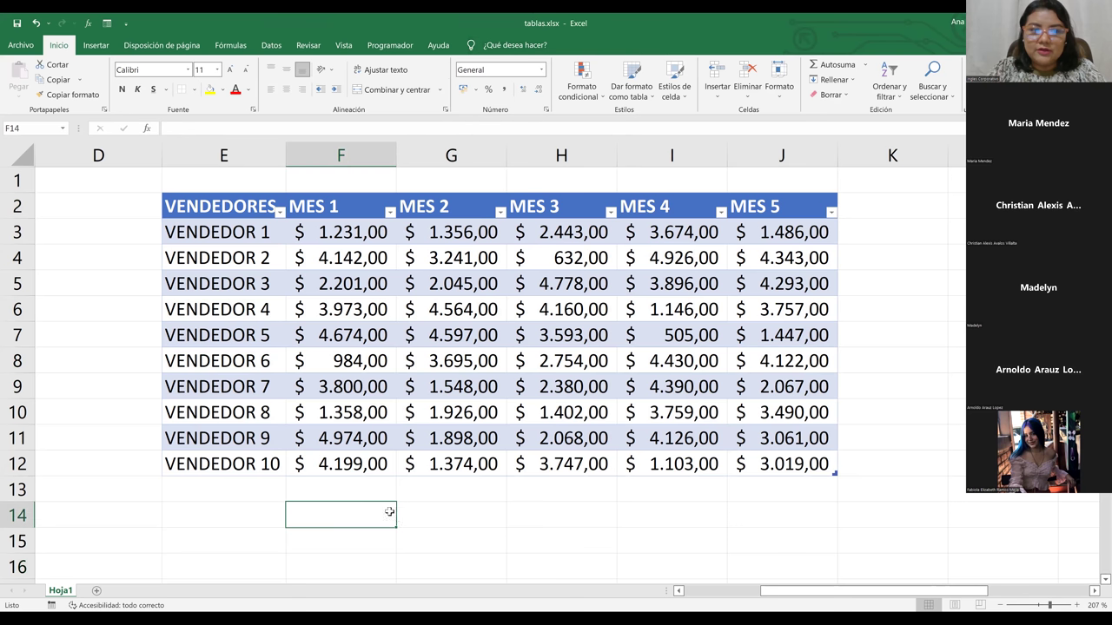
left_click(498, 521)
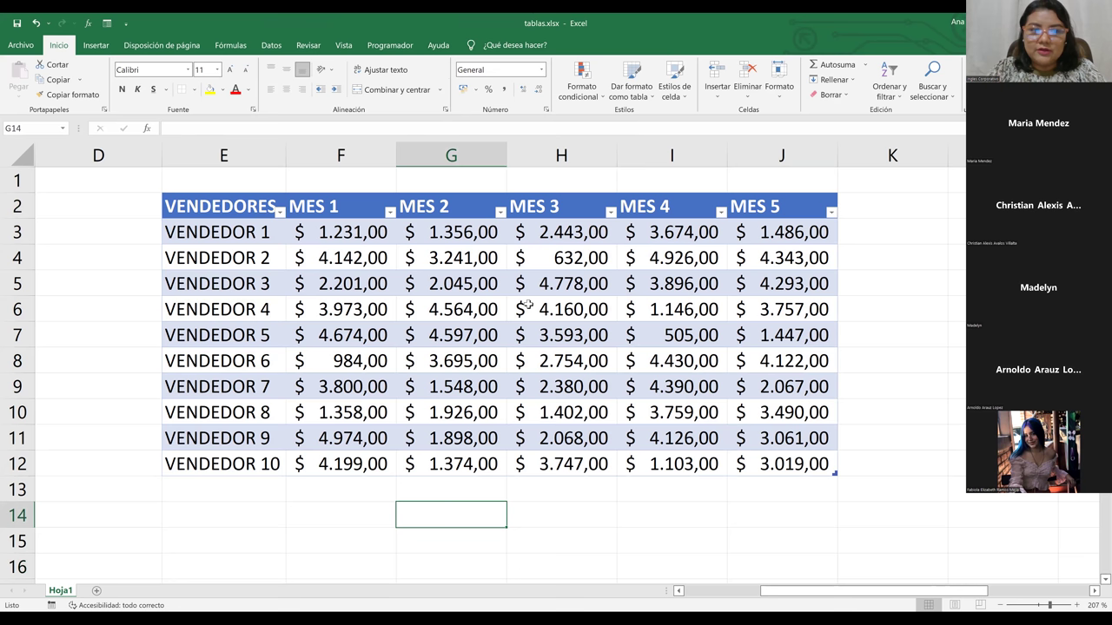
left_click(401, 350)
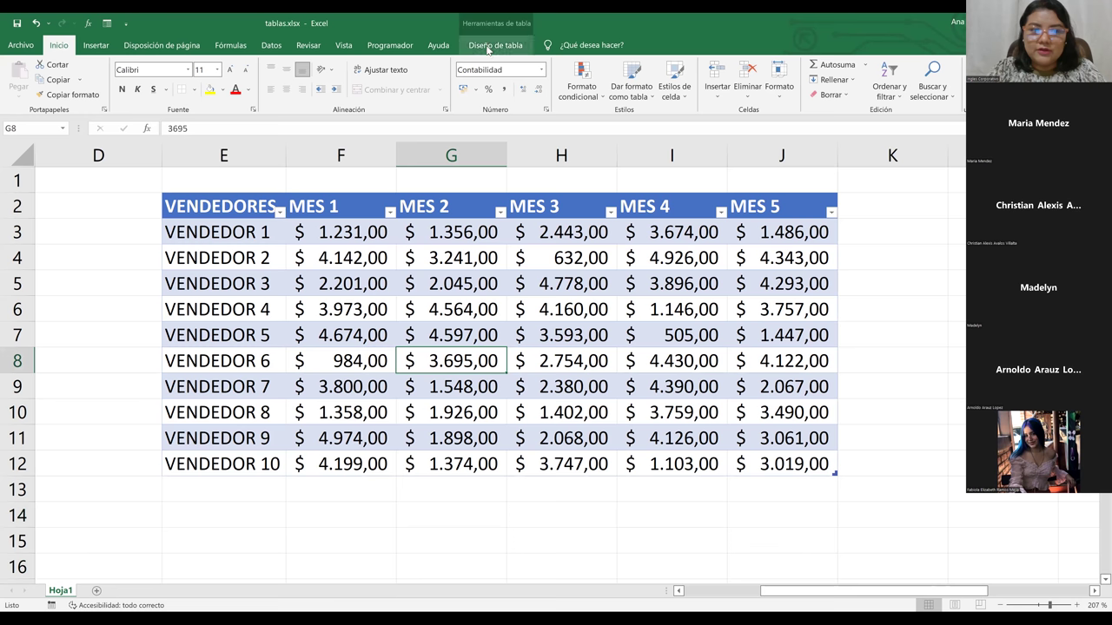
left_click(493, 45)
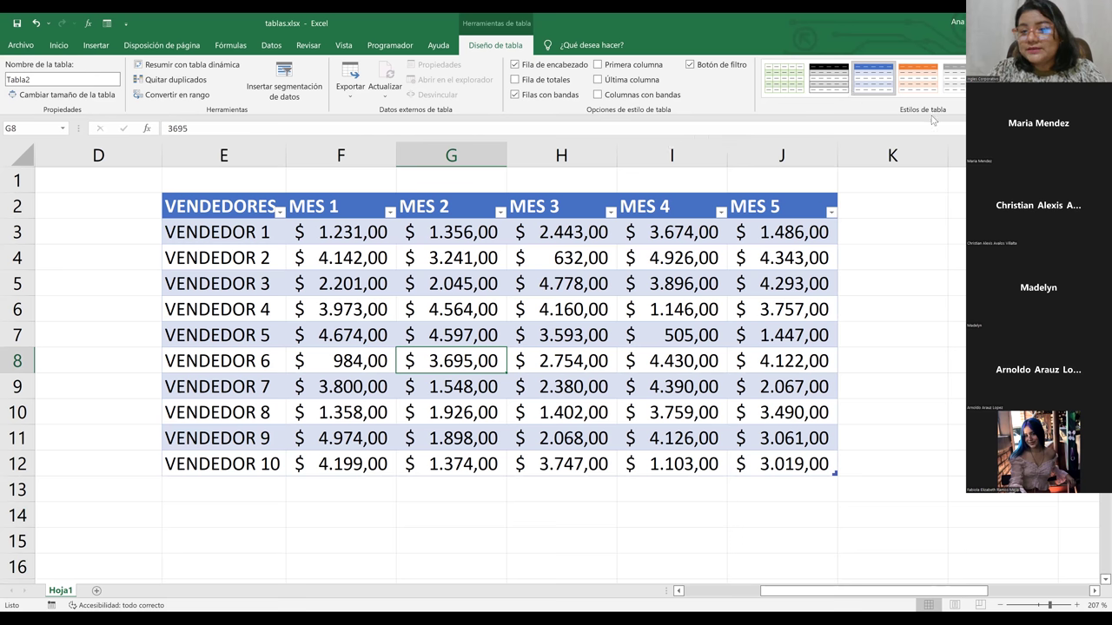
left_click(840, 308)
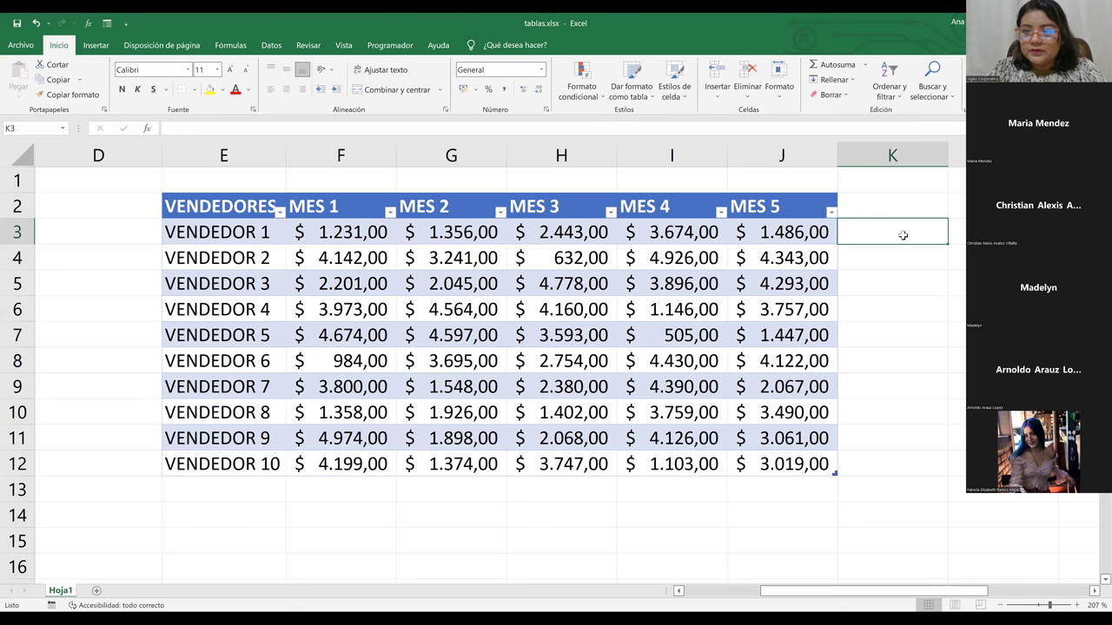
left_click(874, 392)
left_click_drag(216, 205, 532, 339)
left_click_drag(726, 440, 755, 469)
left_click(750, 540)
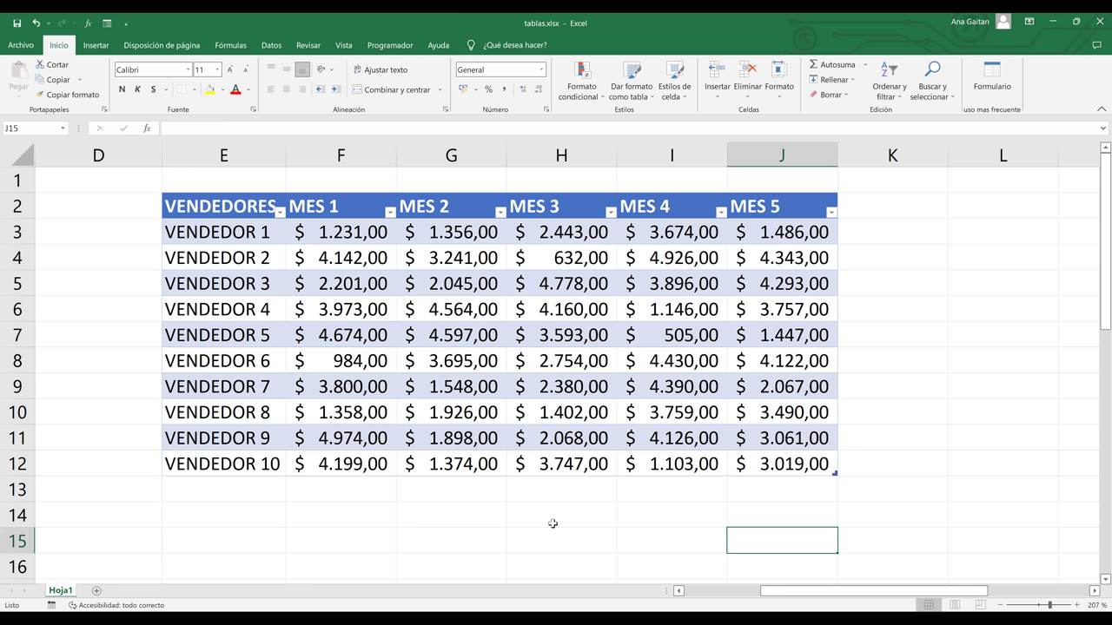
Inspect the Create Table options for the empty cell L2 without creating a table
left_click_drag(900, 595, 970, 590)
scroll(642, 230, "right", 2)
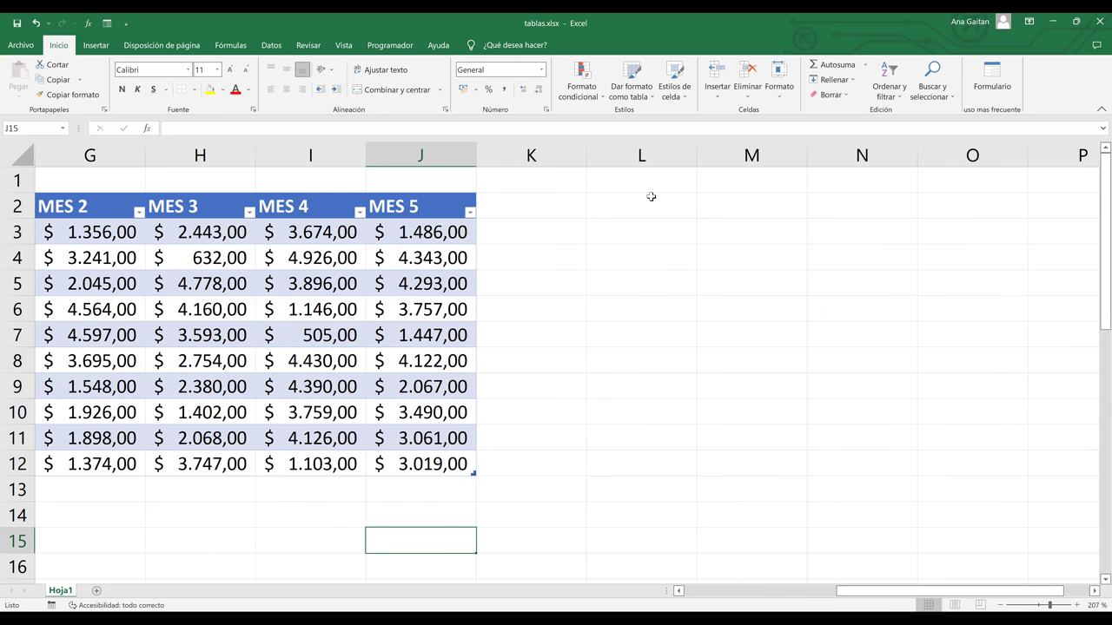
left_click(652, 198)
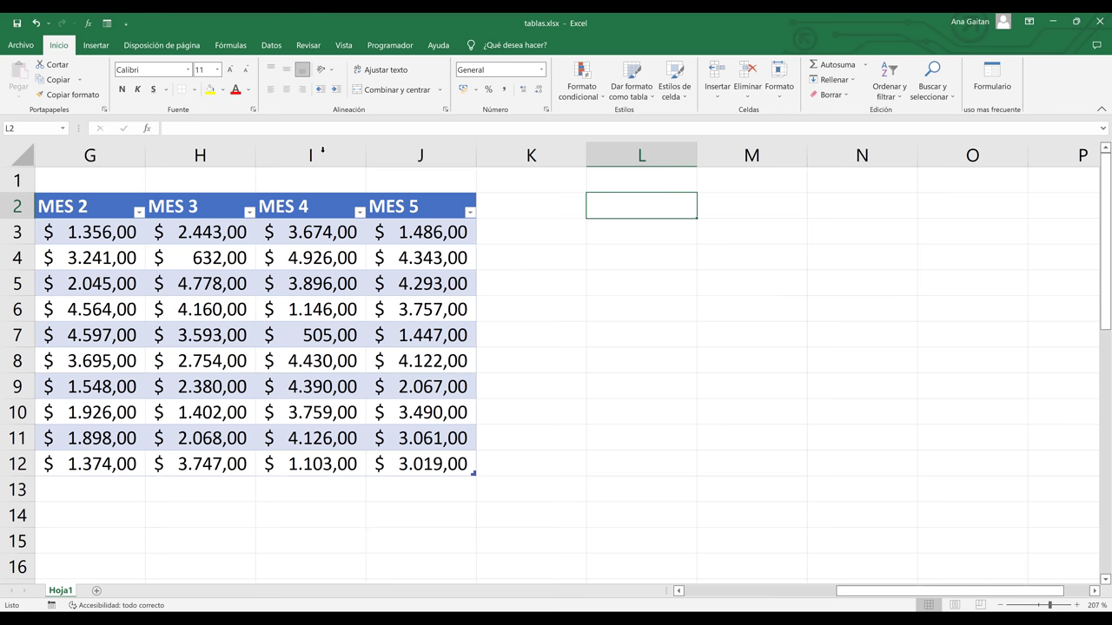
left_click(87, 47)
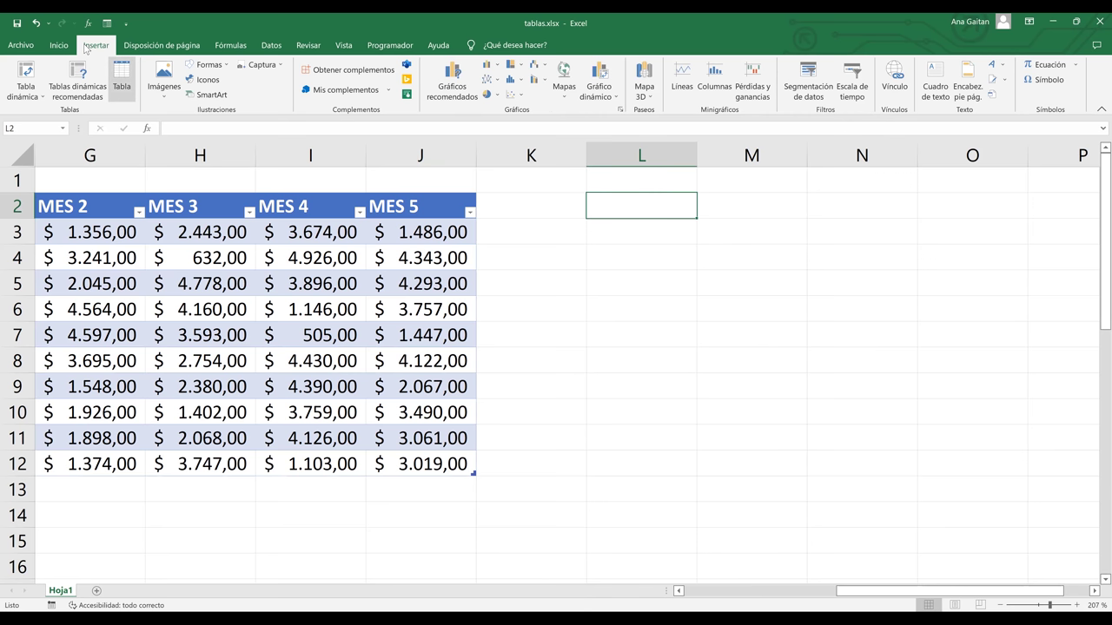
key("ctrl+q")
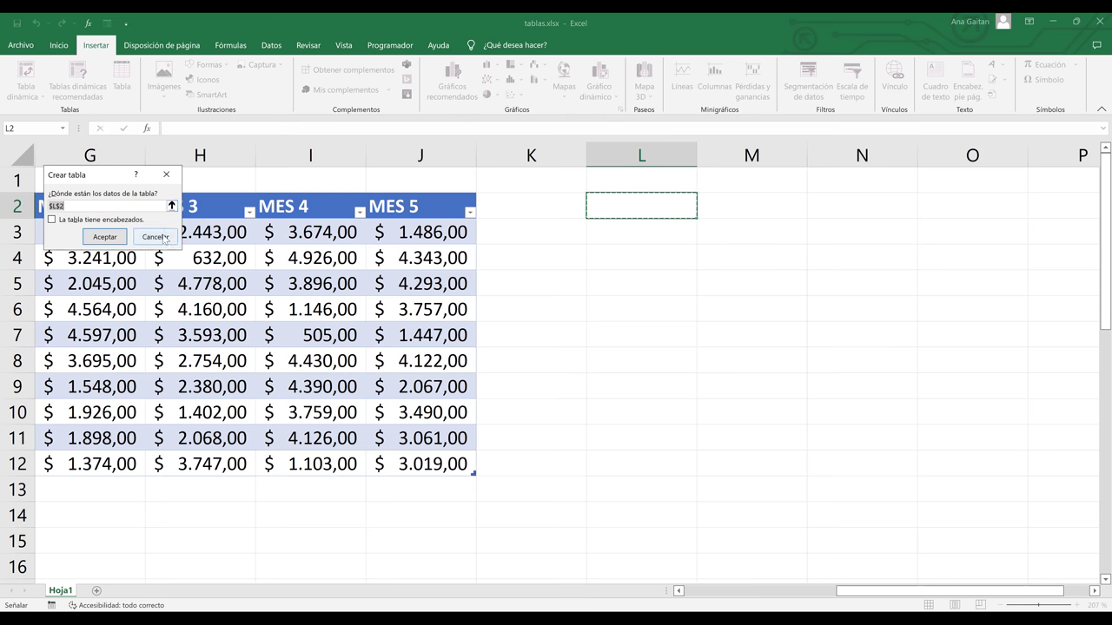
key("Escape")
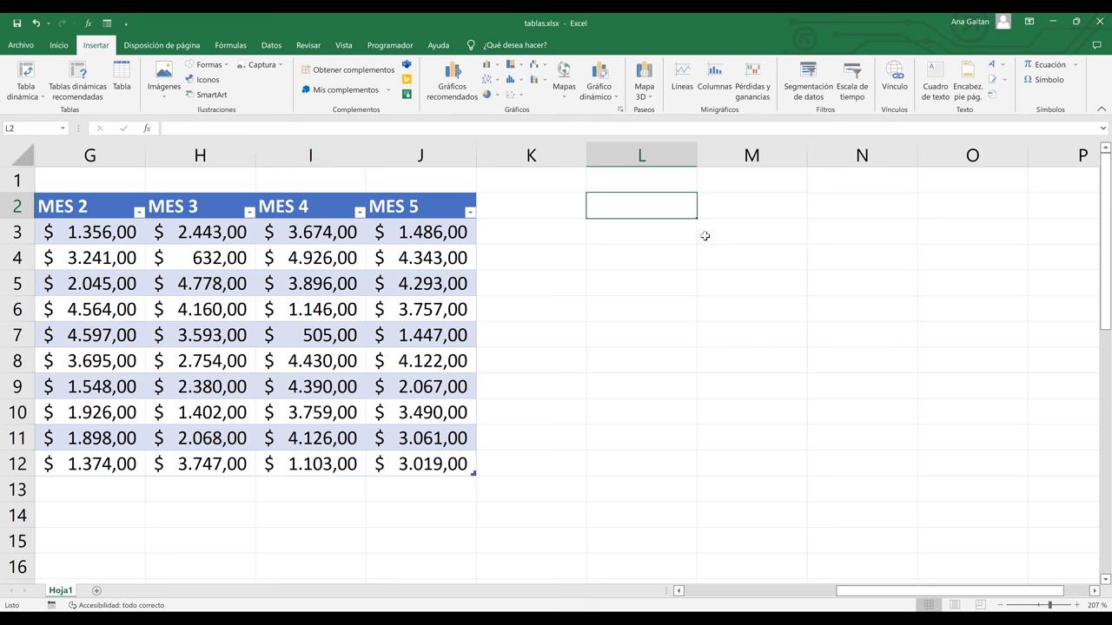
left_click(705, 237)
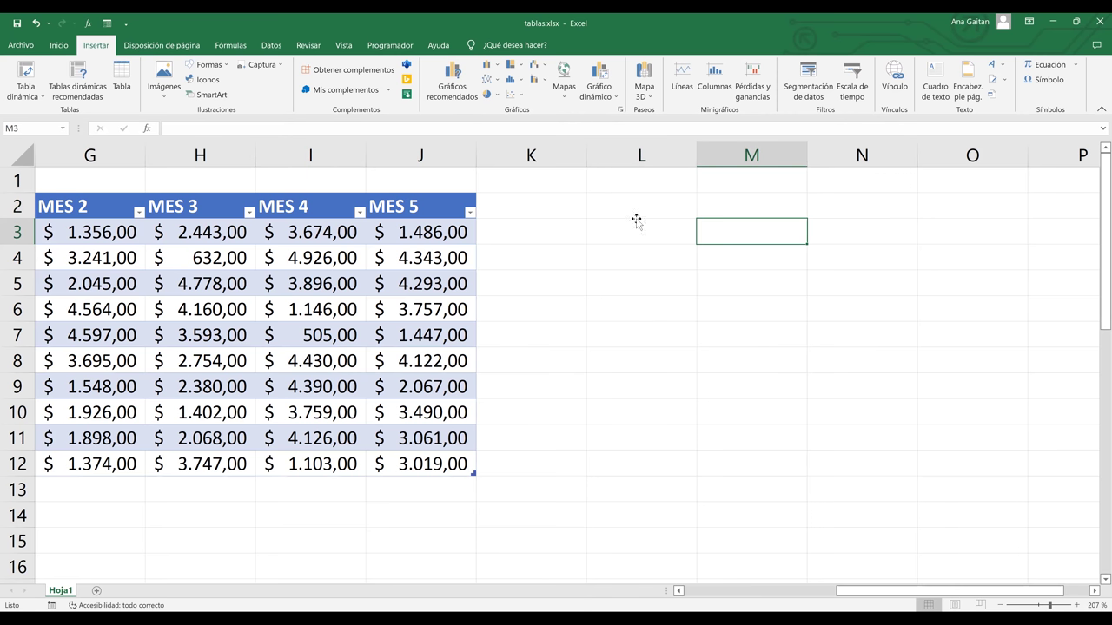
left_click(637, 221)
left_click(627, 206)
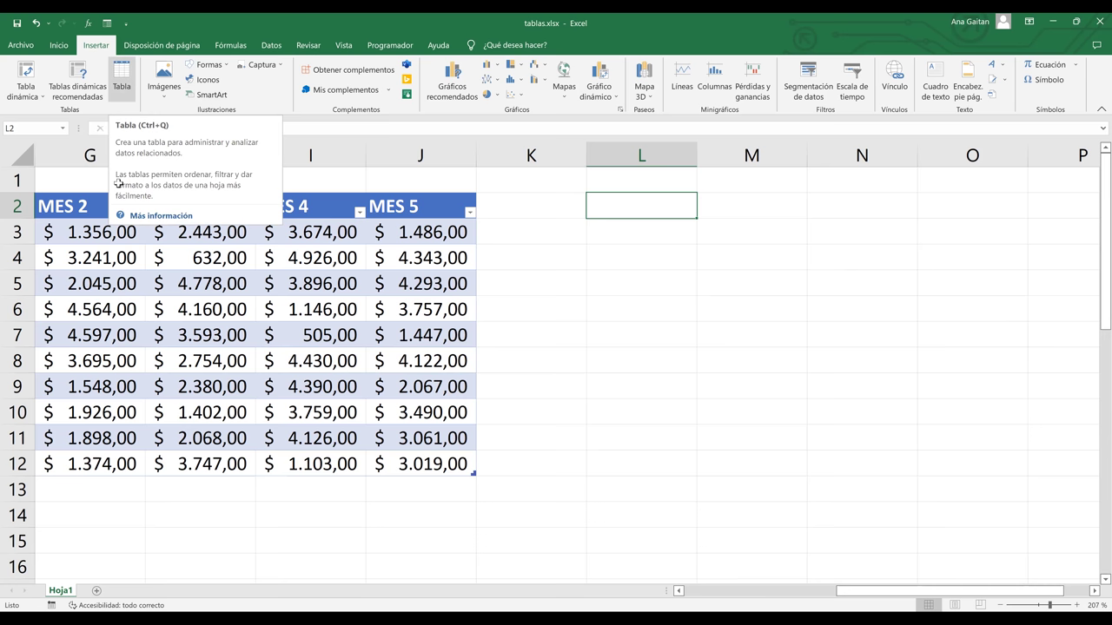
key("ctrl+q")
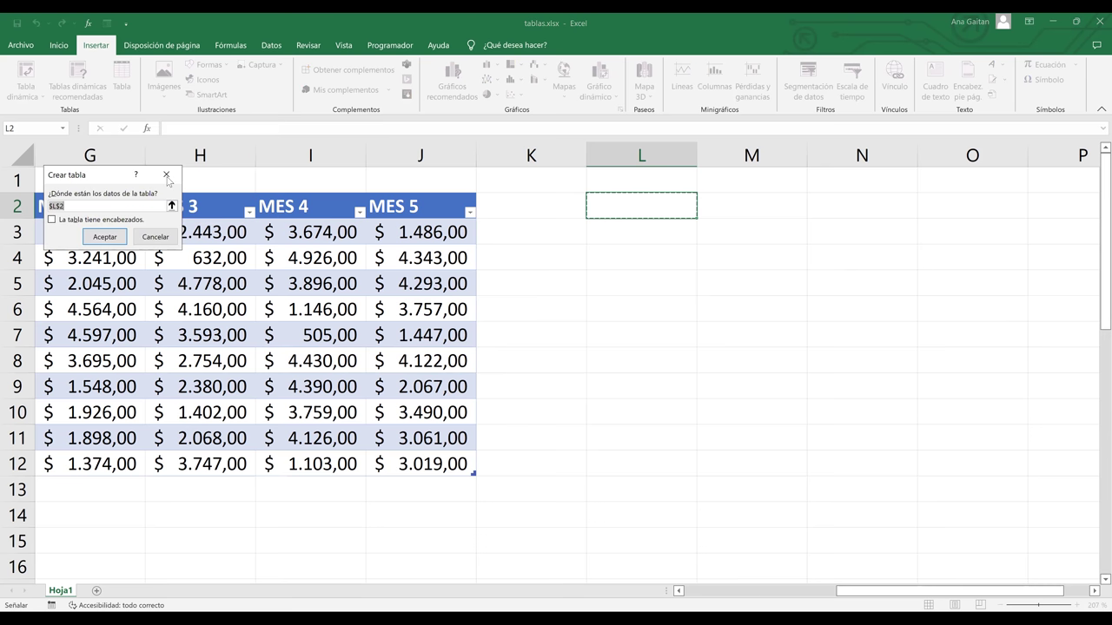
key("Escape")
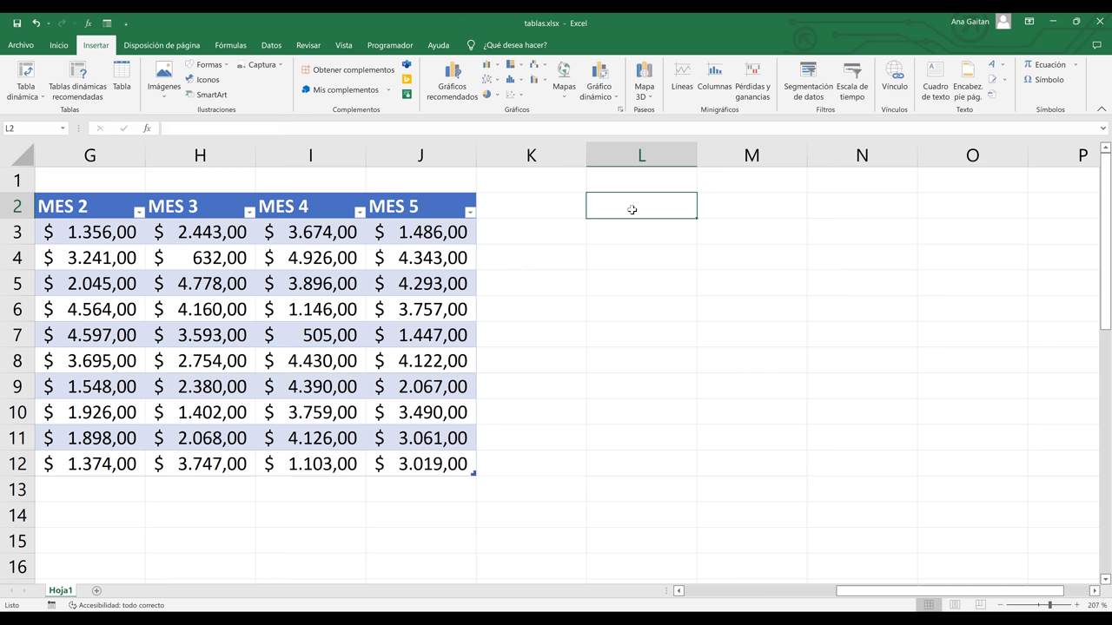
Create a table with headers from the blank range L2:W7
key("shift+Down")
key("shift+Down")
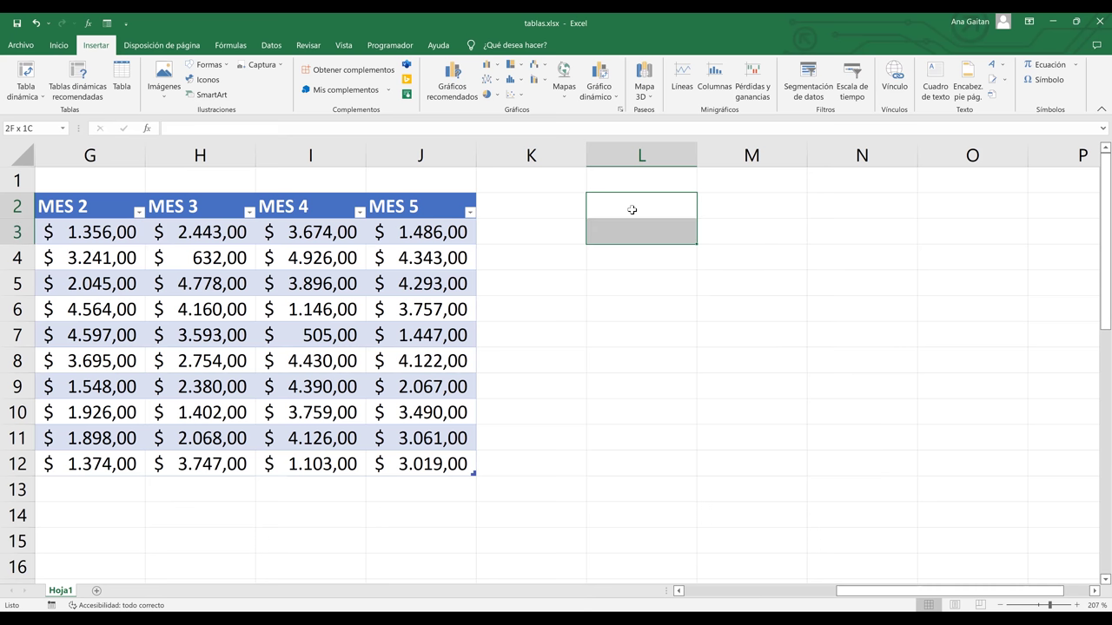
key("shift+Down")
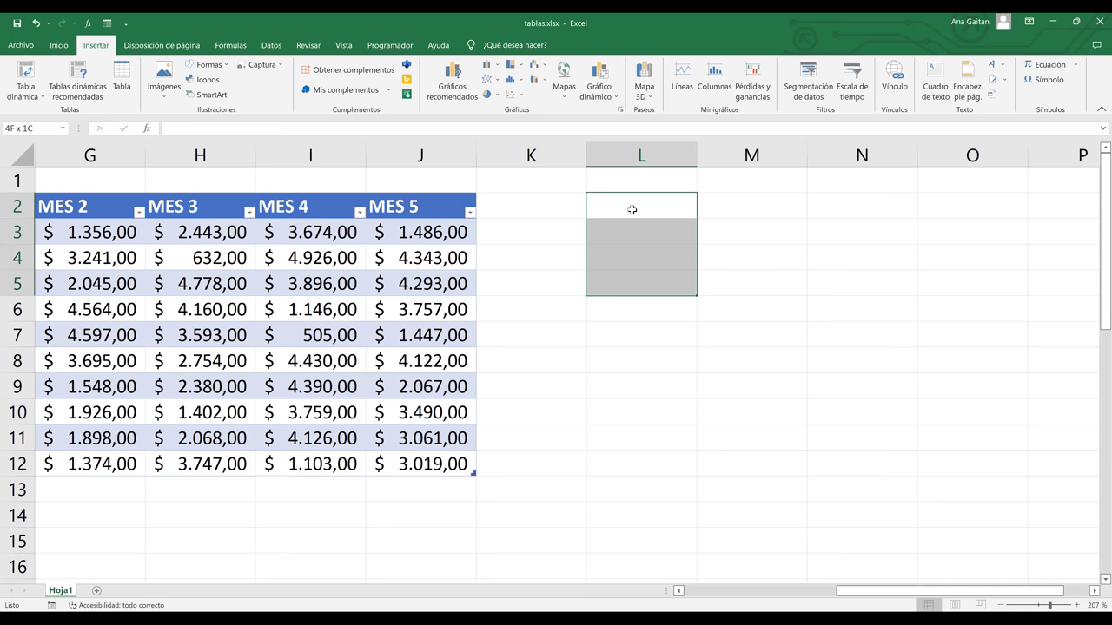
key("shift+Up")
key("shift+Up")
key("shift+Up")
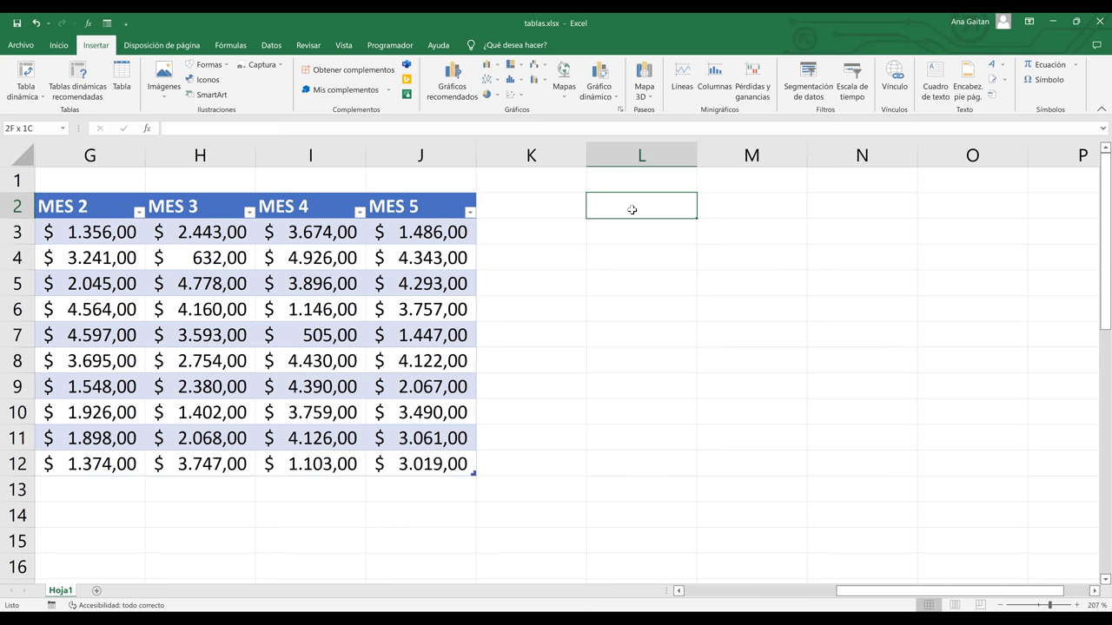
key("shift+Down")
key("shift+Down")
key("shift+Down")
key("shift+Down")
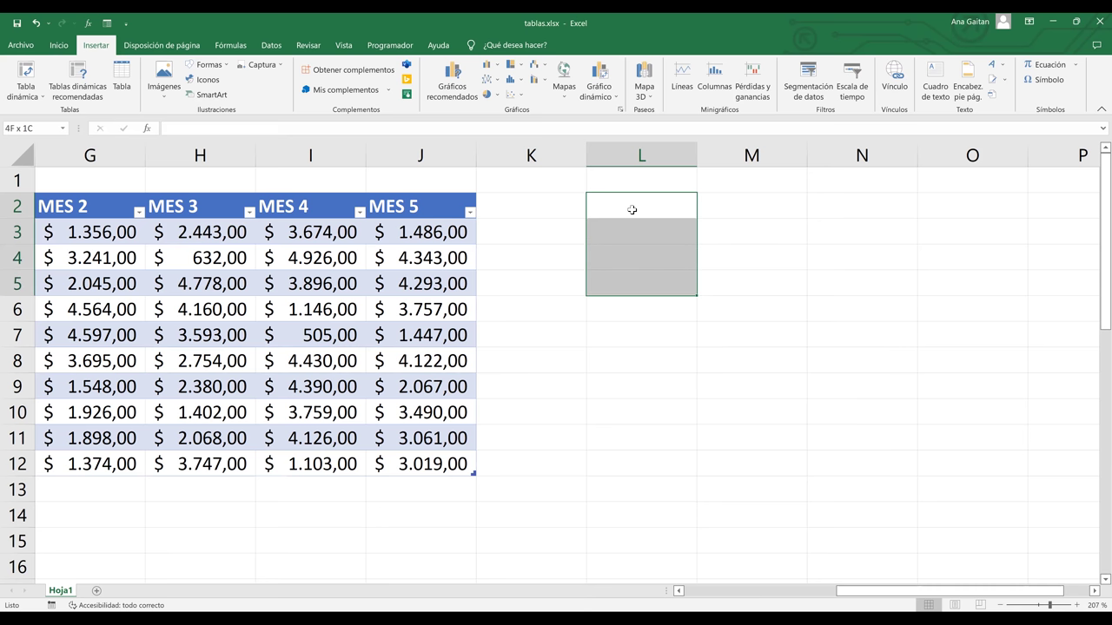
key("shift+Down")
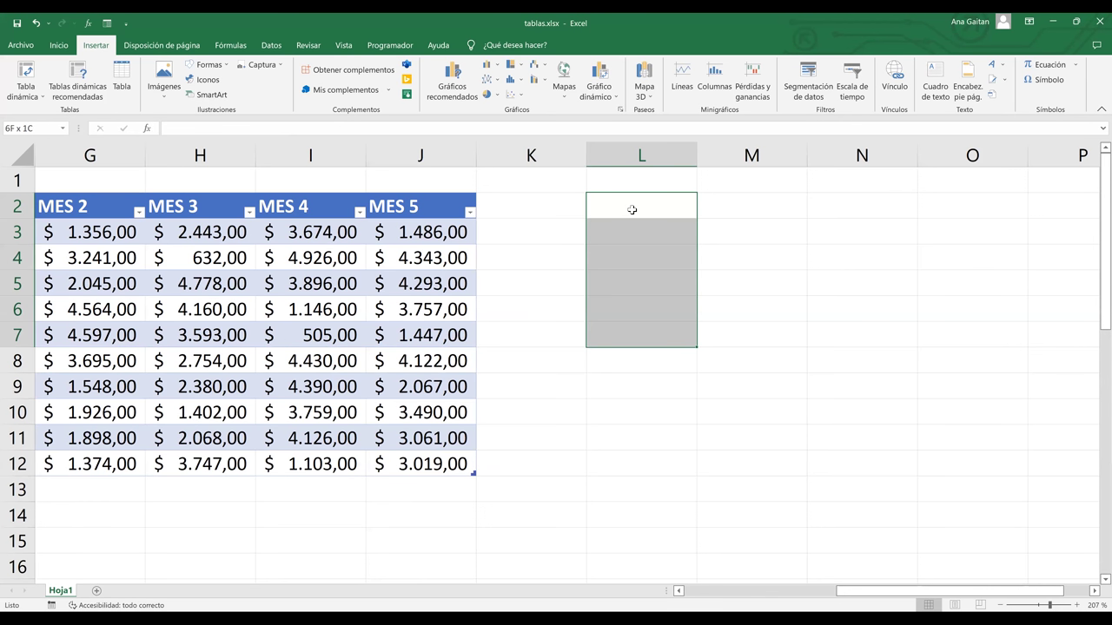
key("shift+Right")
key("shift+Right")
key("shift+Right")
key("shift+Right")
key("shift+Right")
key("shift+Right")
key("shift+Right")
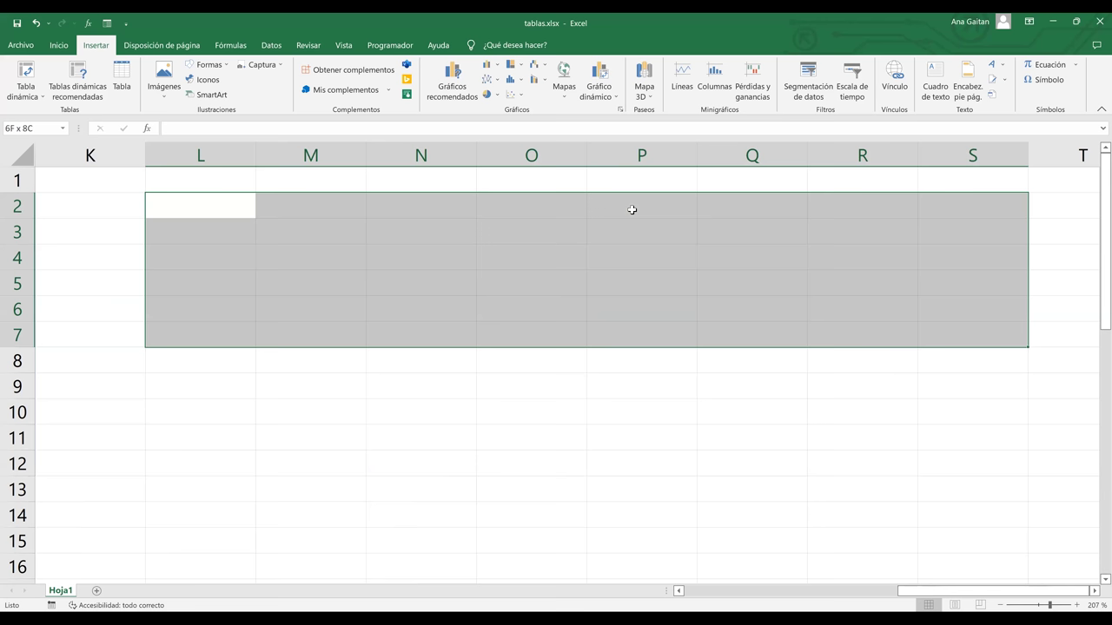
key("shift+Right")
key("shift+Right")
key("shift+Right")
key("shift+Right")
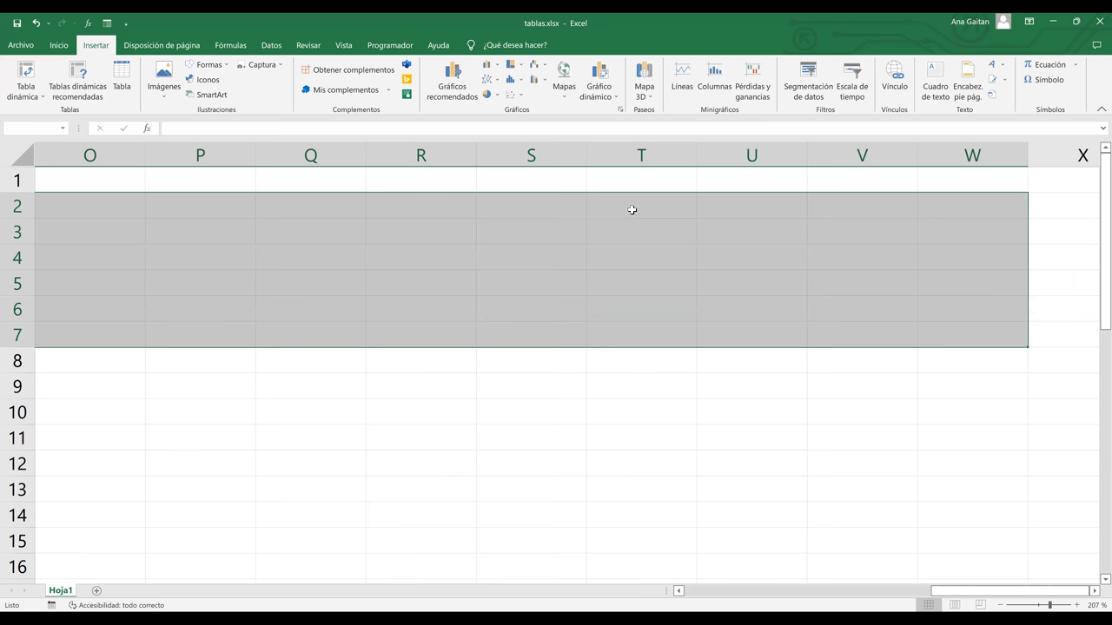
key("ctrl+t")
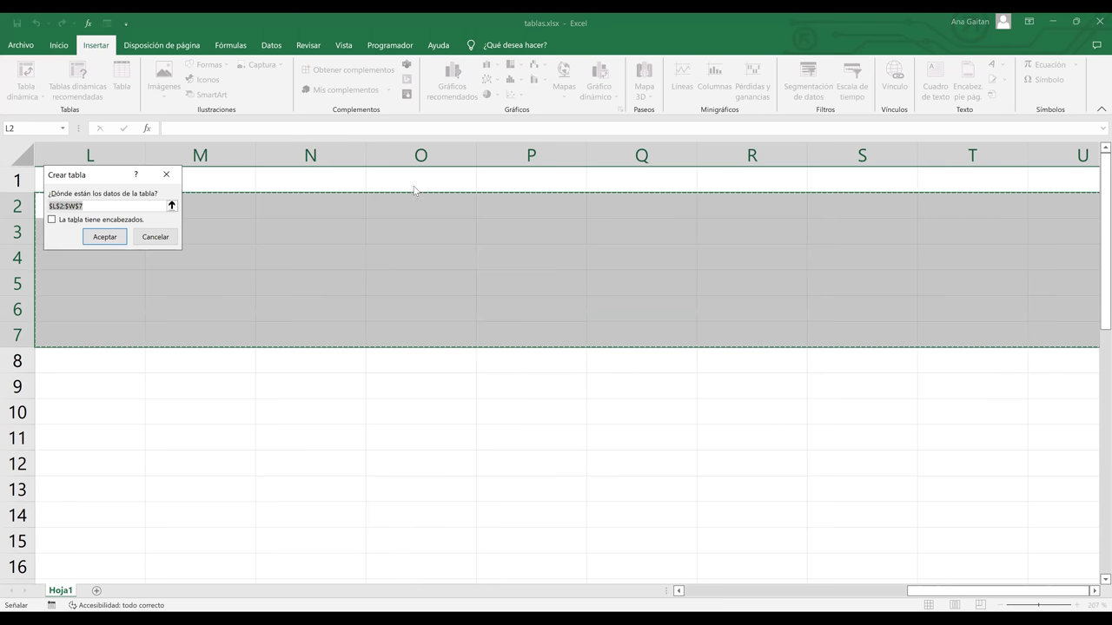
left_click_drag(111, 181, 442, 187)
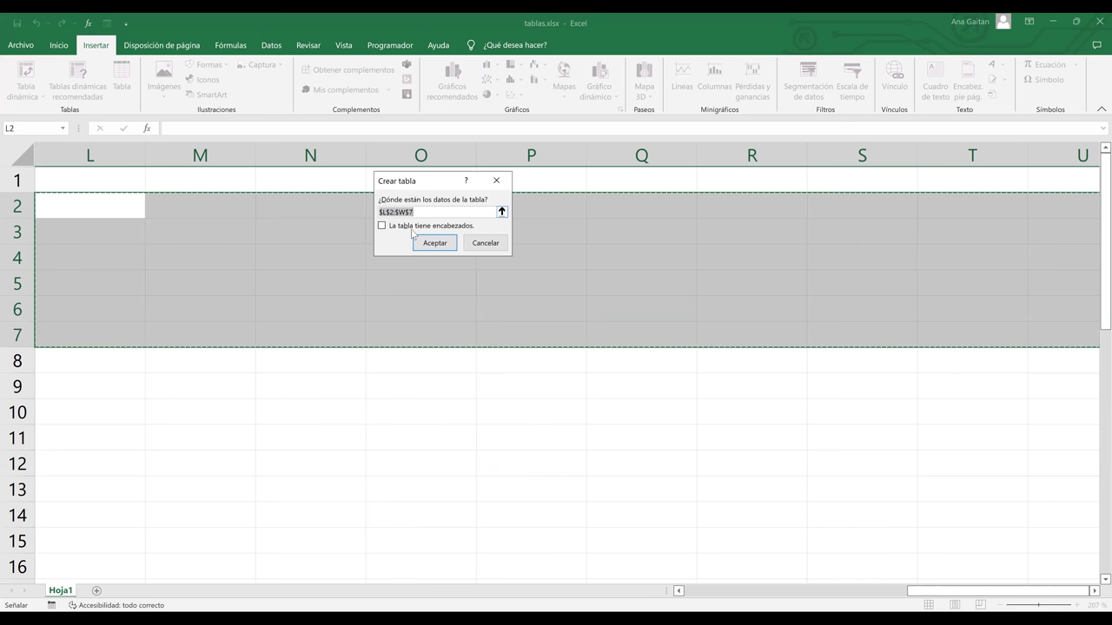
left_click(381, 226)
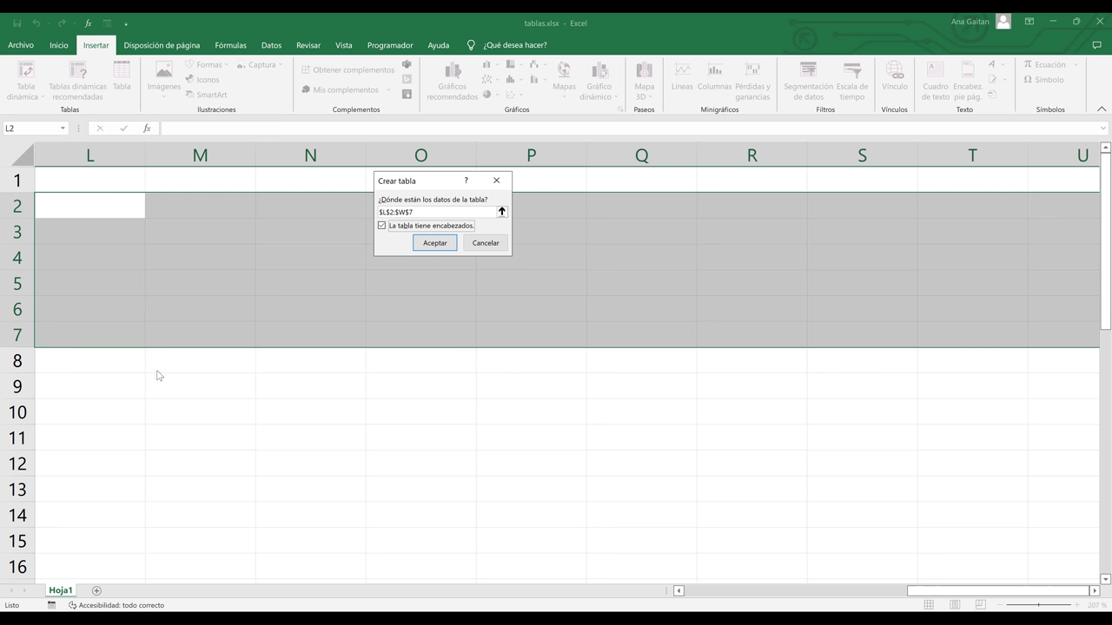
left_click(423, 242)
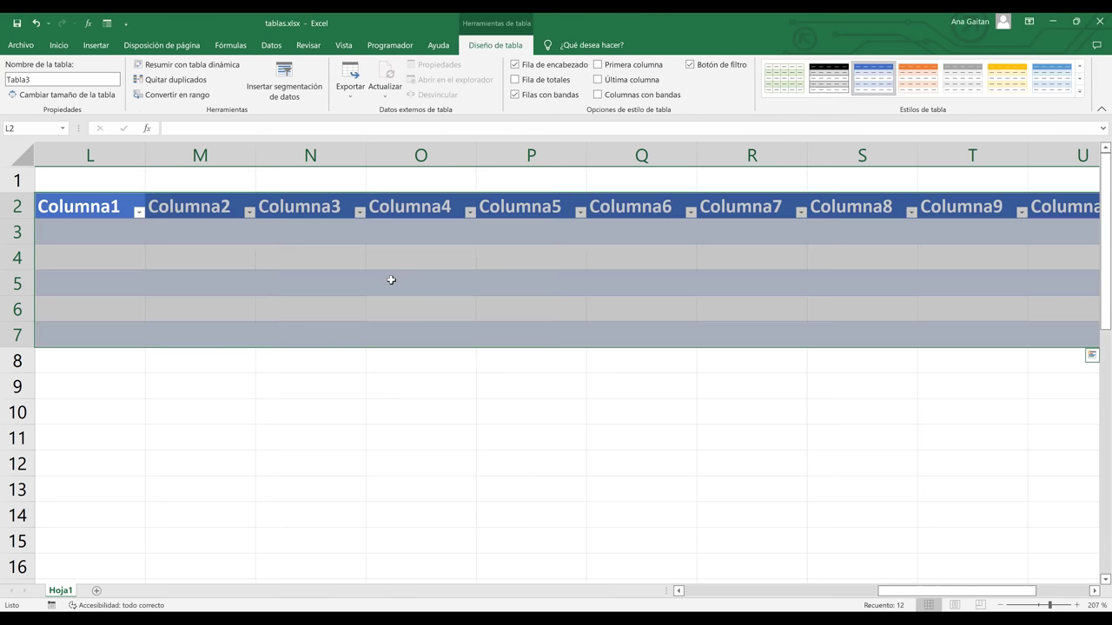
left_click(391, 280)
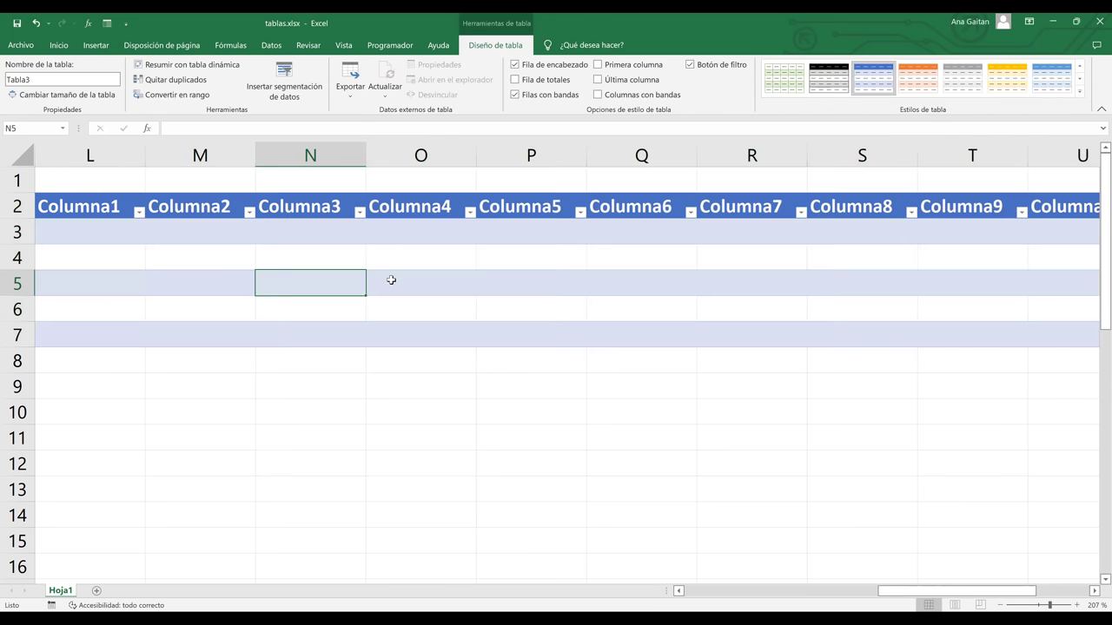
Enter VENTAS, MES 1 and MES 2 as the headers in cells L2, M2 and N2 of the blank table
key("Left")
key("Left")
key("Left")
key("Left")
key("Left")
key("Left")
key("Left")
key("Left")
key("Left")
key("Left")
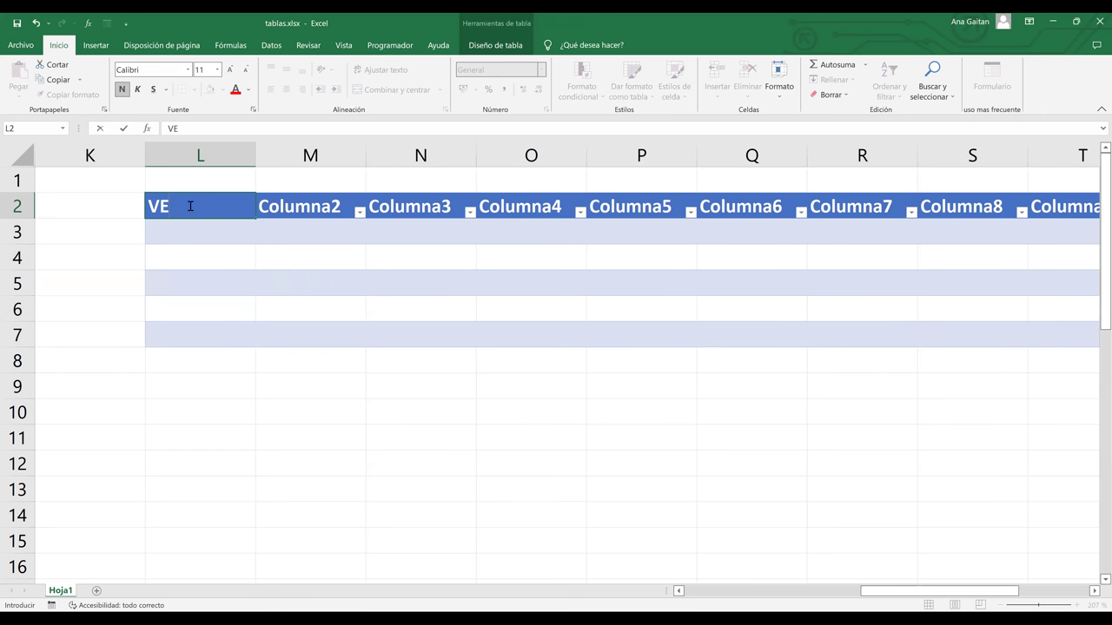
type("NTAS")
key("Tab")
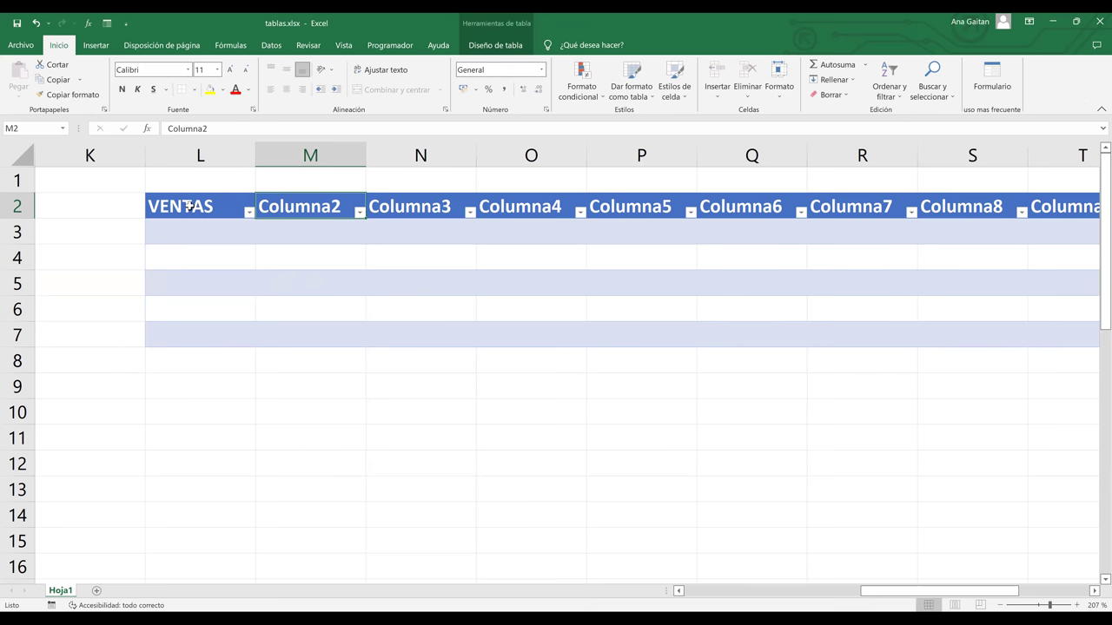
type("MES 1")
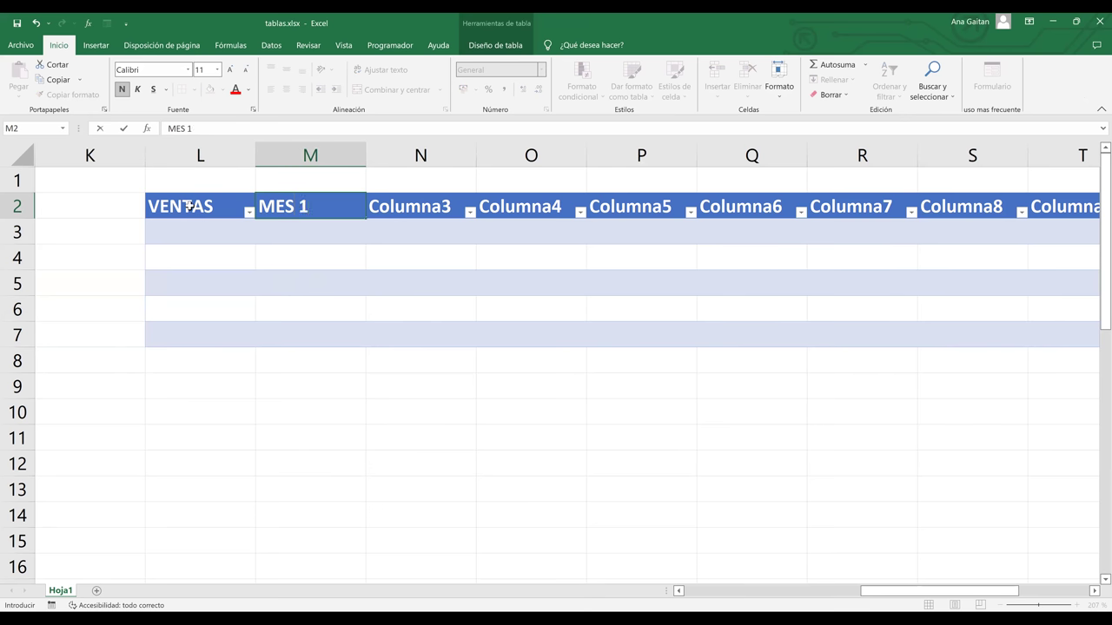
key("Tab")
type("ME")
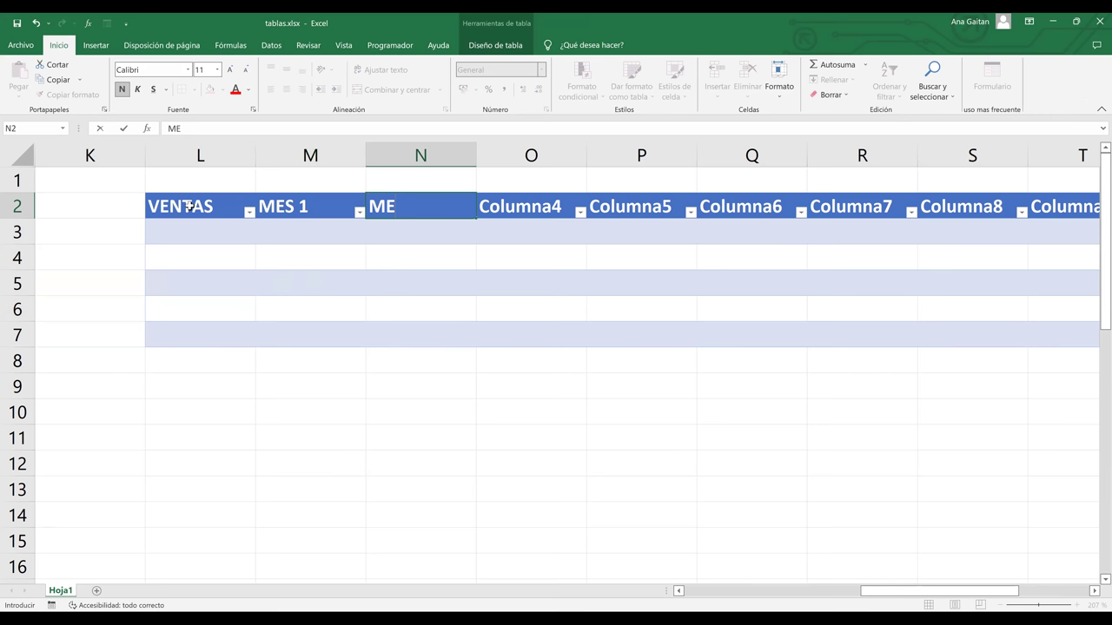
type("S 2")
key("Tab")
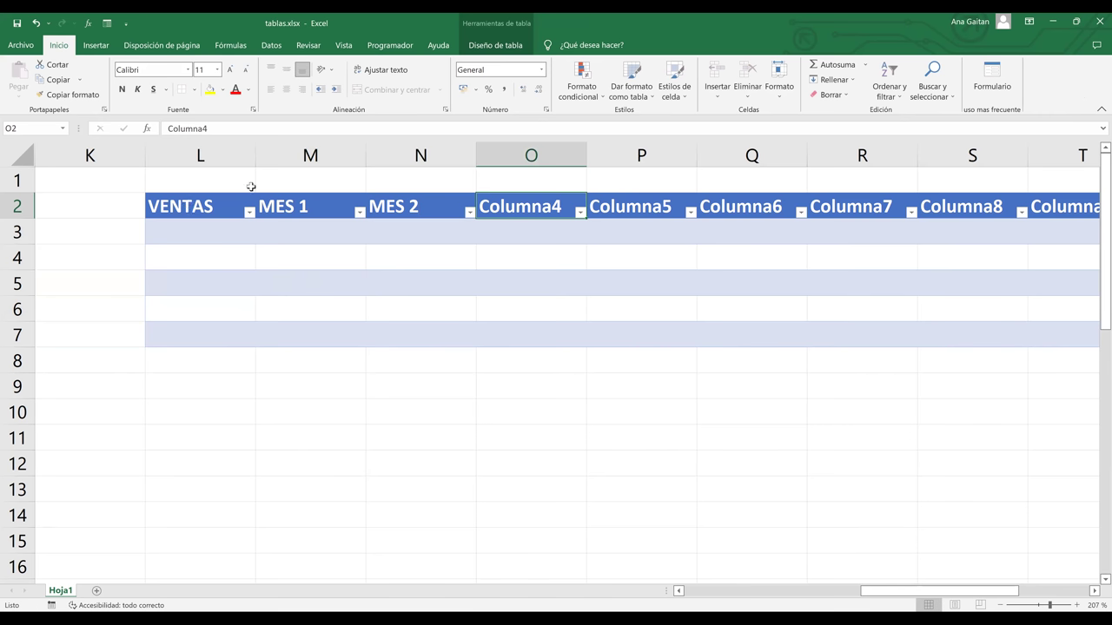
Fill the MES 1 and MES 2 header series across row 2 through MES 11 in W2
left_click_drag(296, 206, 397, 209)
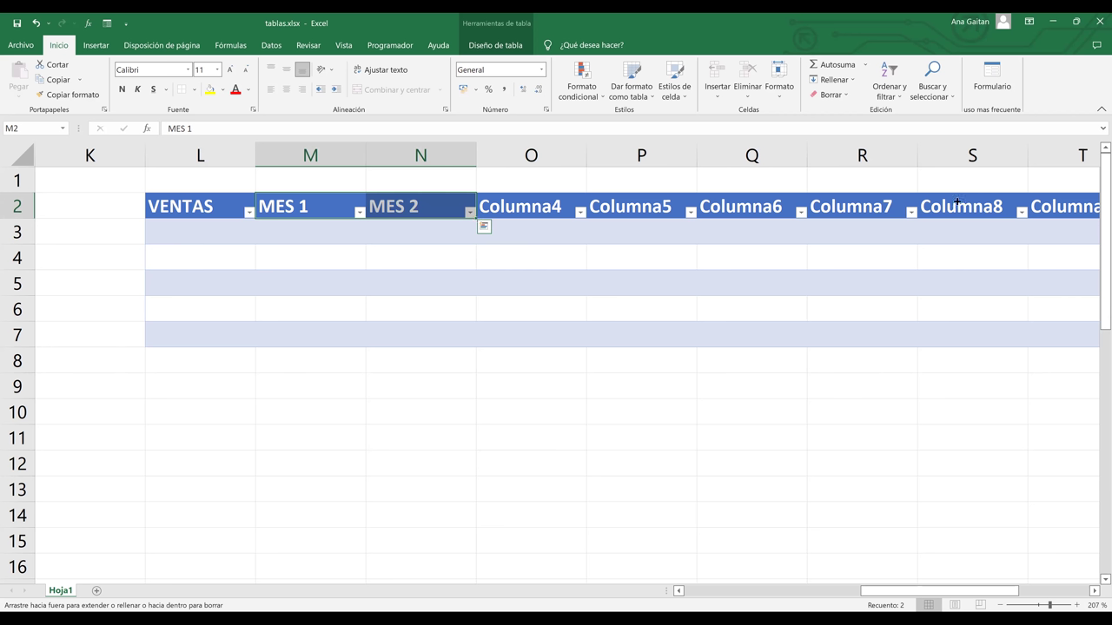
left_click_drag(1098, 212, 1025, 212)
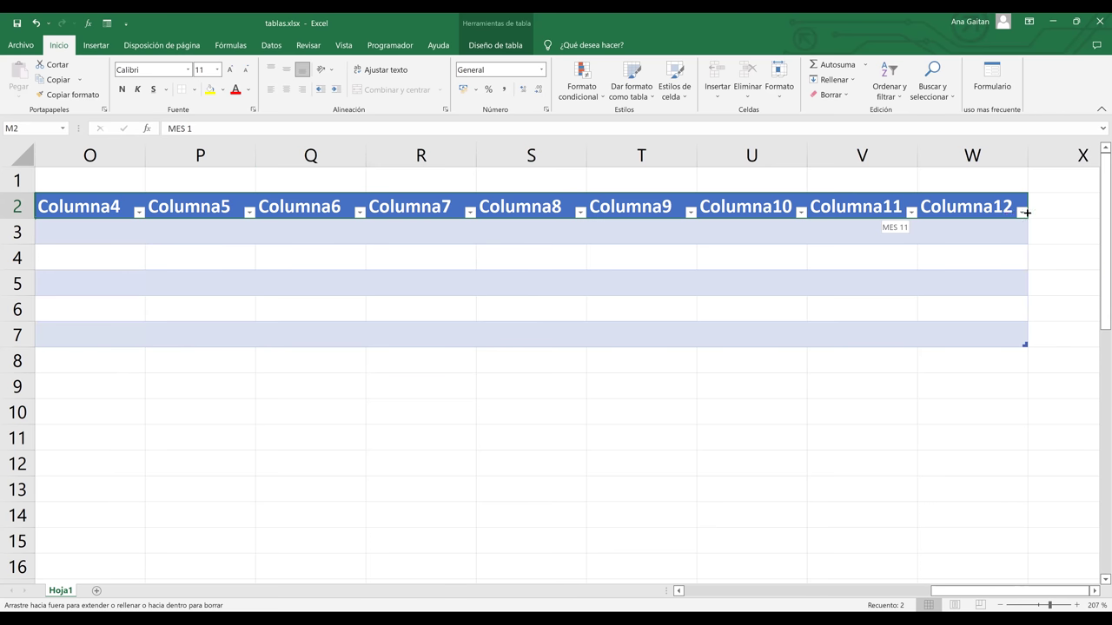
left_click_drag(1027, 212, 1025, 212)
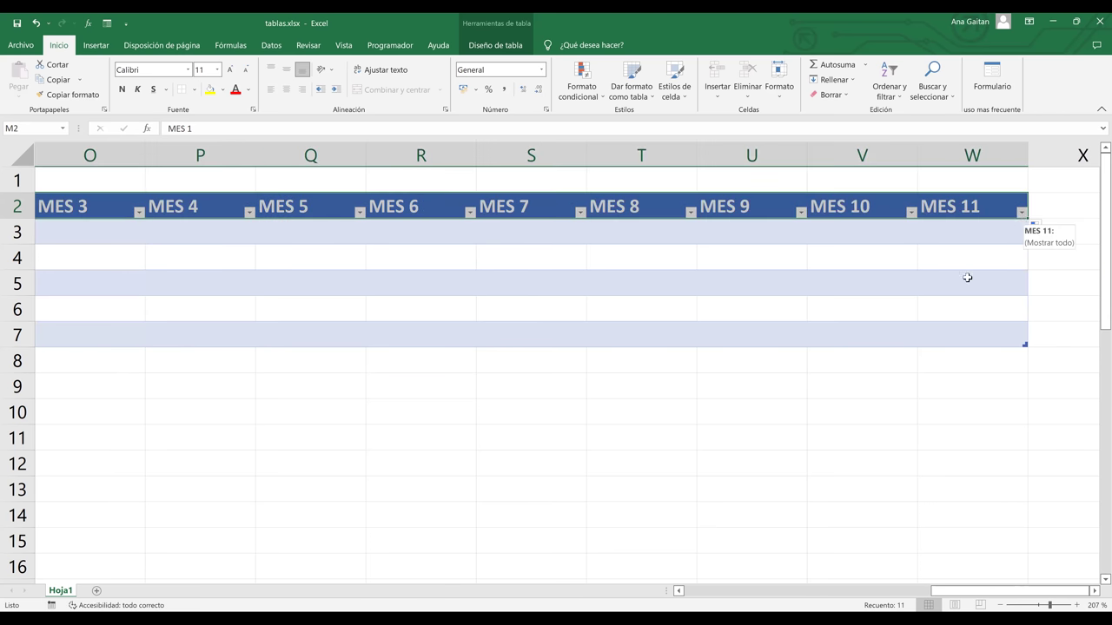
left_click(967, 276)
Rename the header in L2 to VENDEDORES and fit column L's width to that text
left_click_drag(1009, 594, 954, 605)
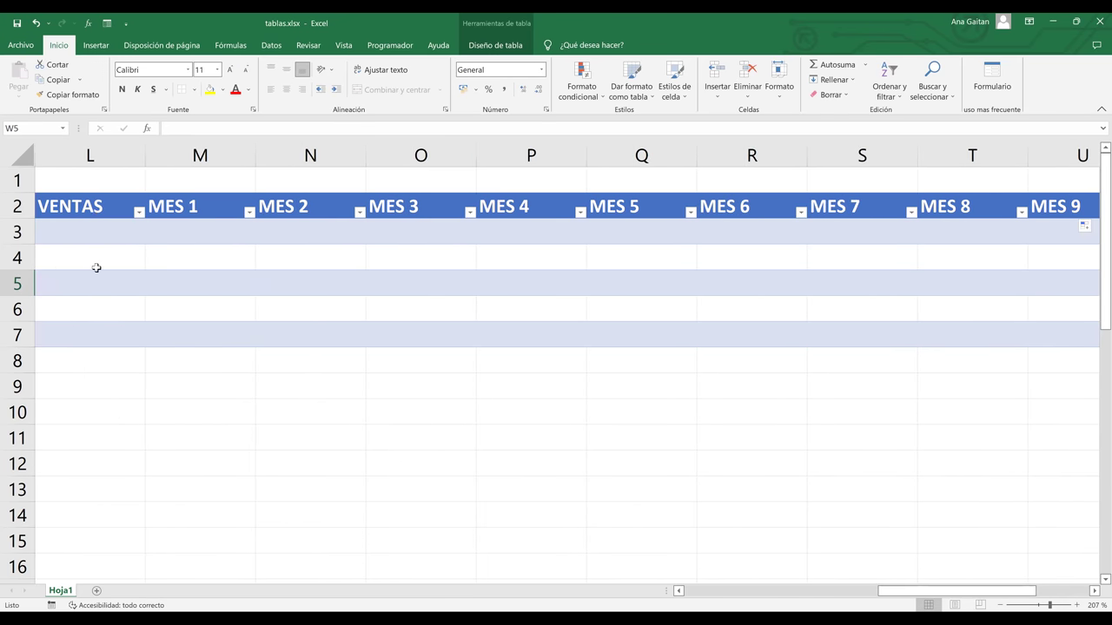
left_click(98, 207)
type("VEND")
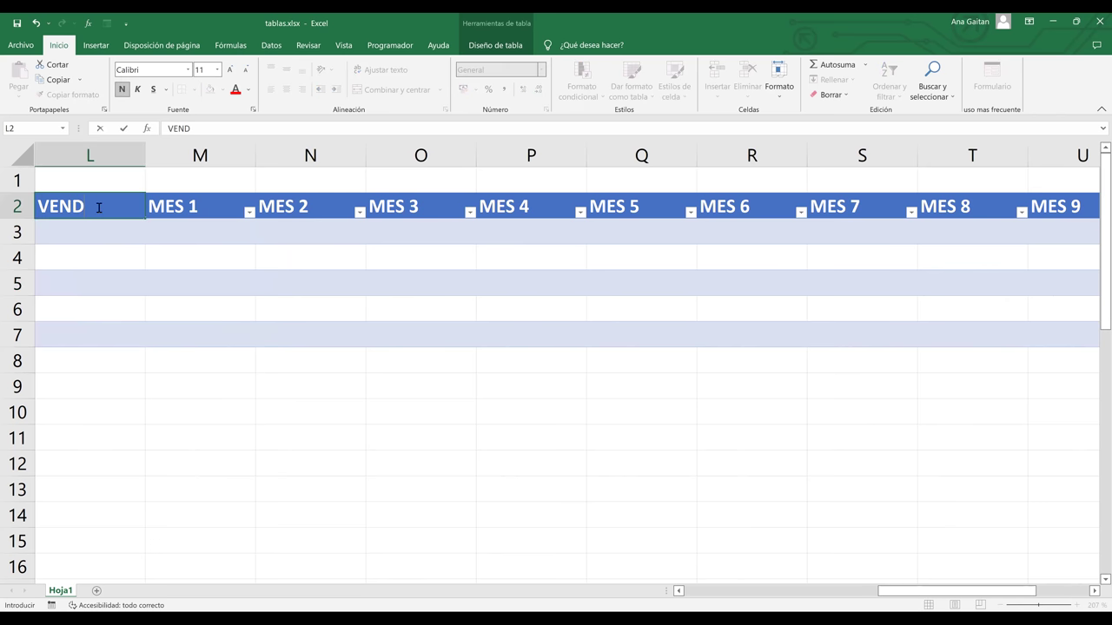
type("EDORES")
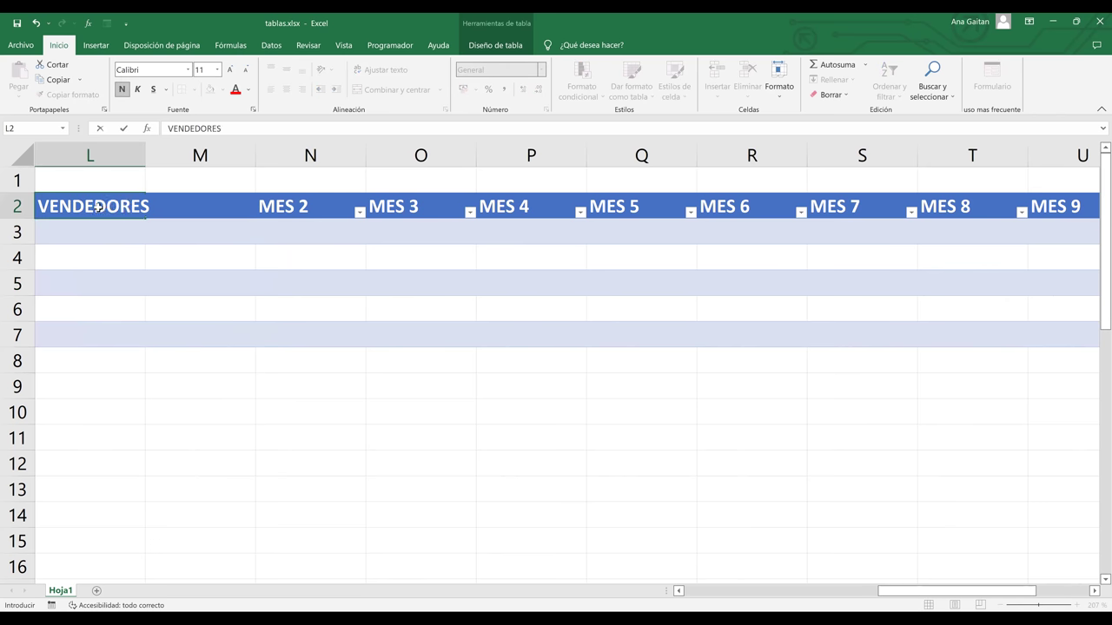
key("Return")
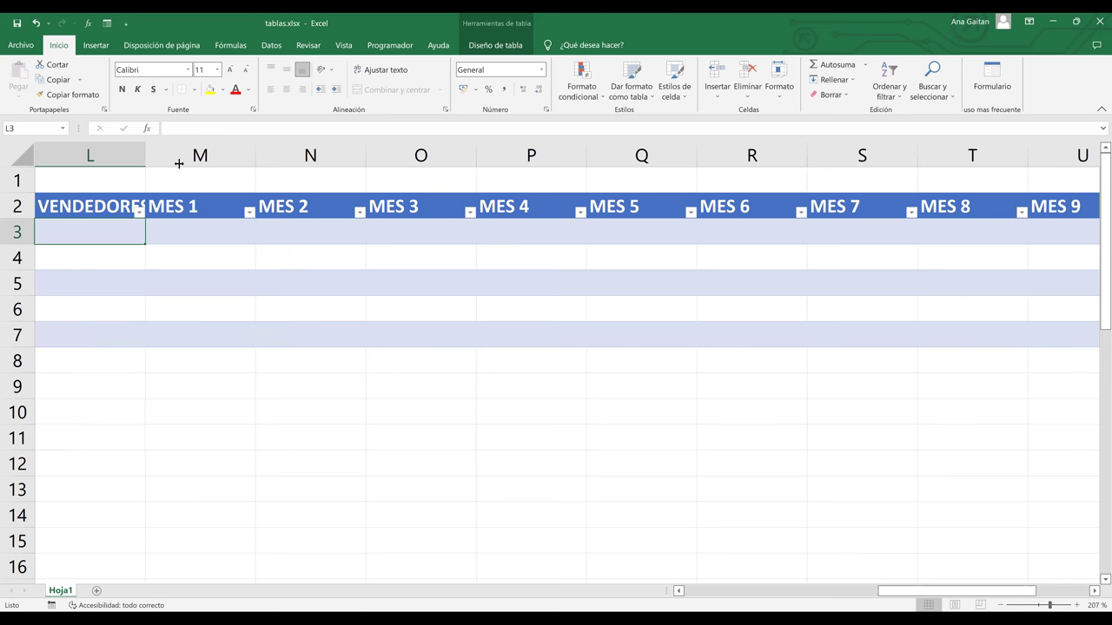
key("alt+h")
key("o")
key("i")
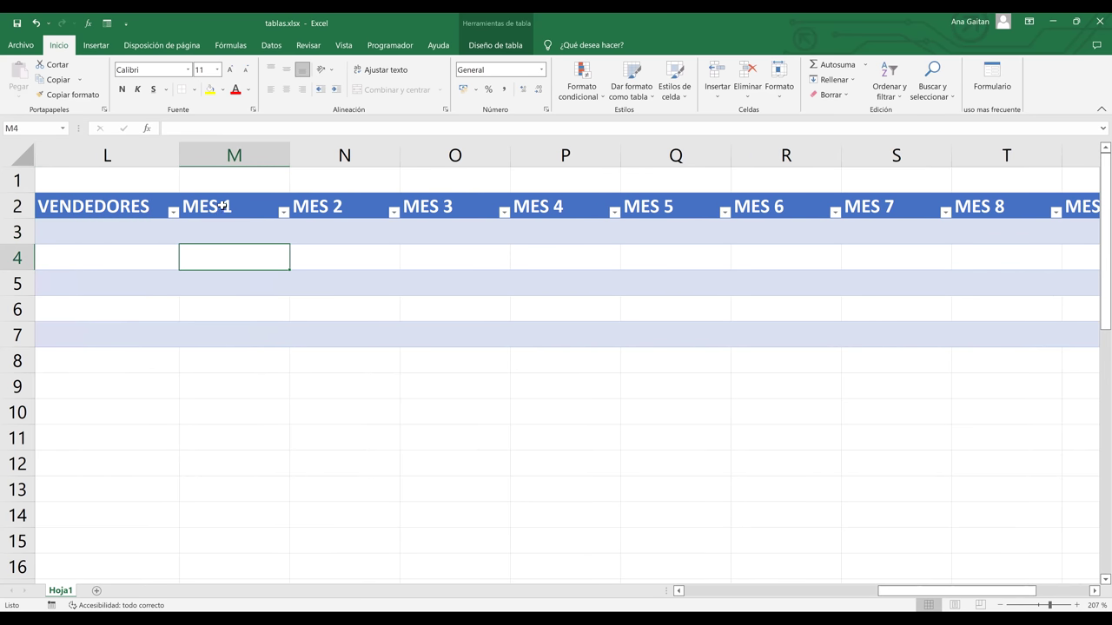
Delete column W, which holds the MES 11 header, from the sheet
left_click(224, 207)
key("Right")
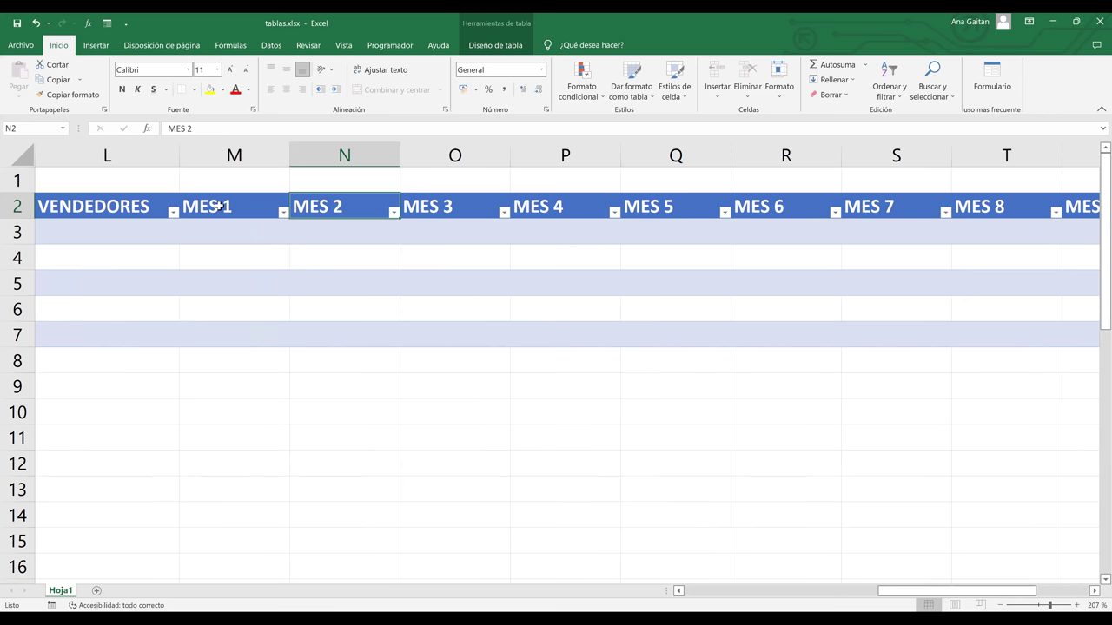
key("ctrl+Right")
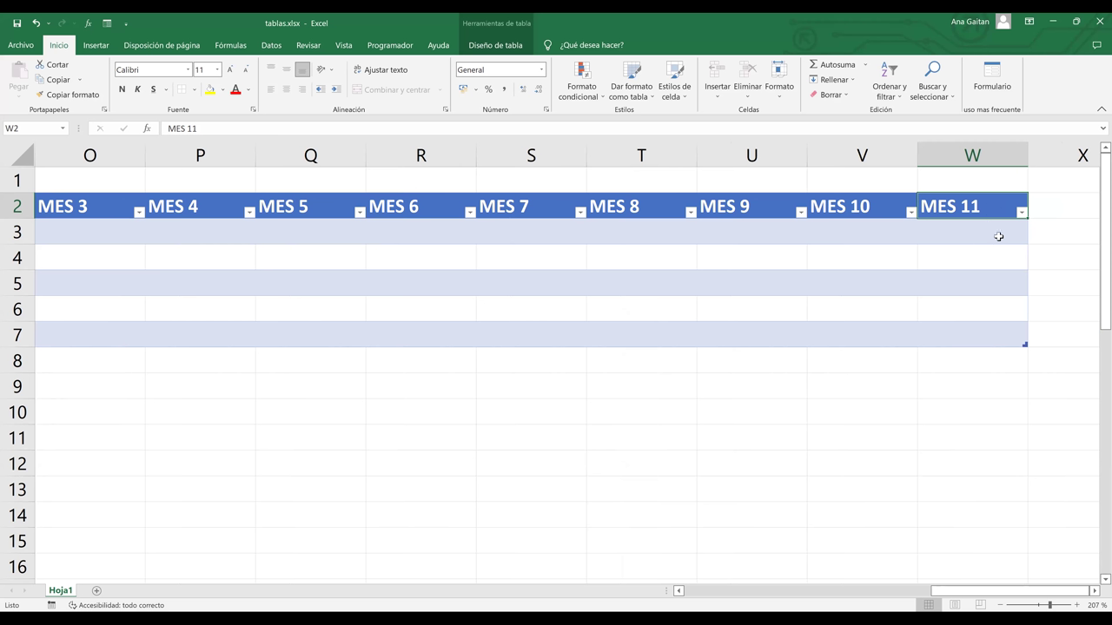
right_click(955, 157)
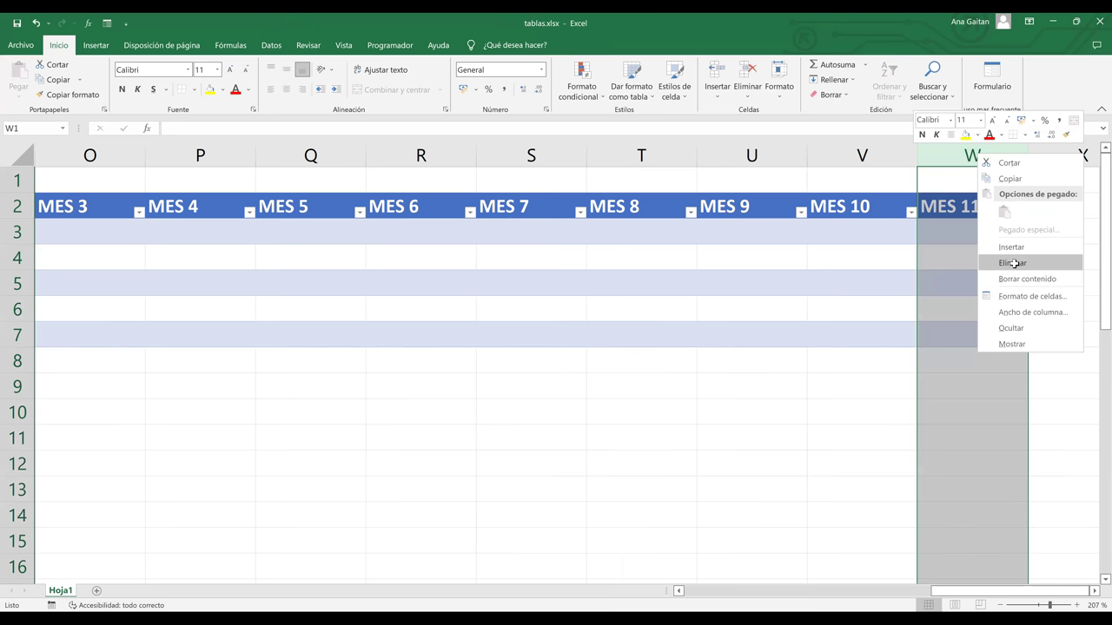
left_click(1014, 263)
left_click(879, 354)
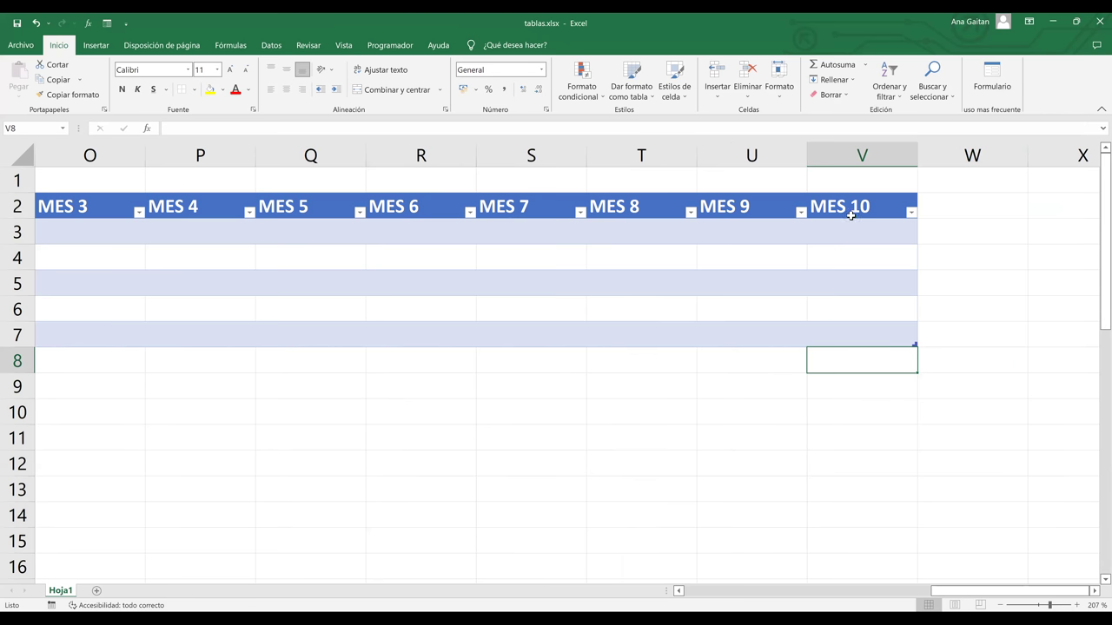
Examine the blank table's headers from MES 10 back to VENDEDORES and compare them with the filled vendor sales table
left_click(853, 212)
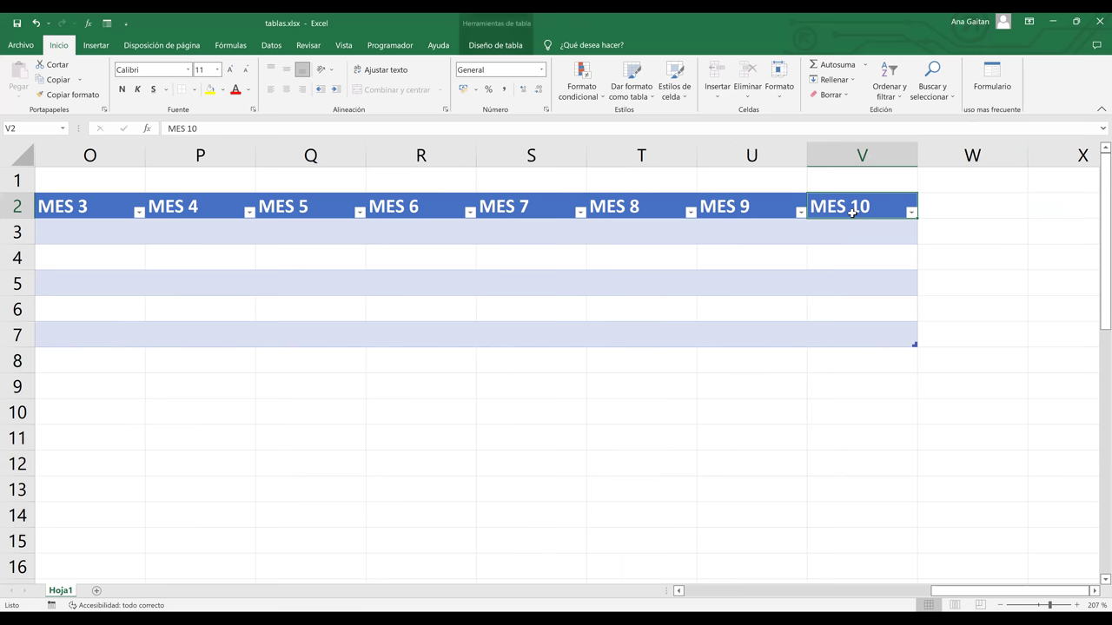
key("Left")
key("Left")
key("Left")
key("Left")
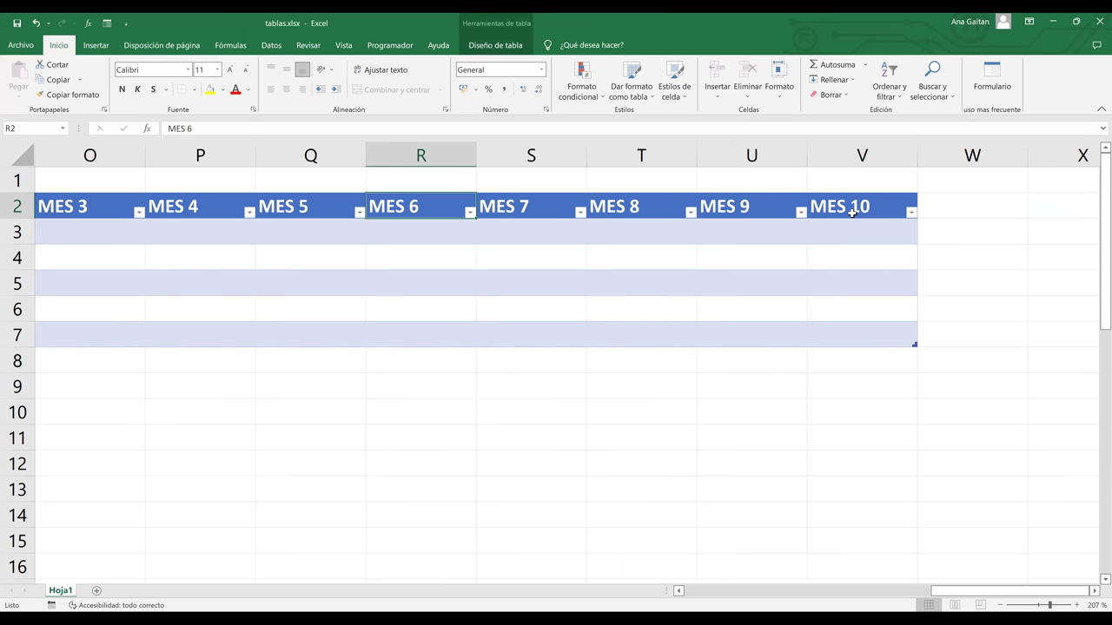
key("Right")
key("Right")
key("Right")
key("Right")
key("Right")
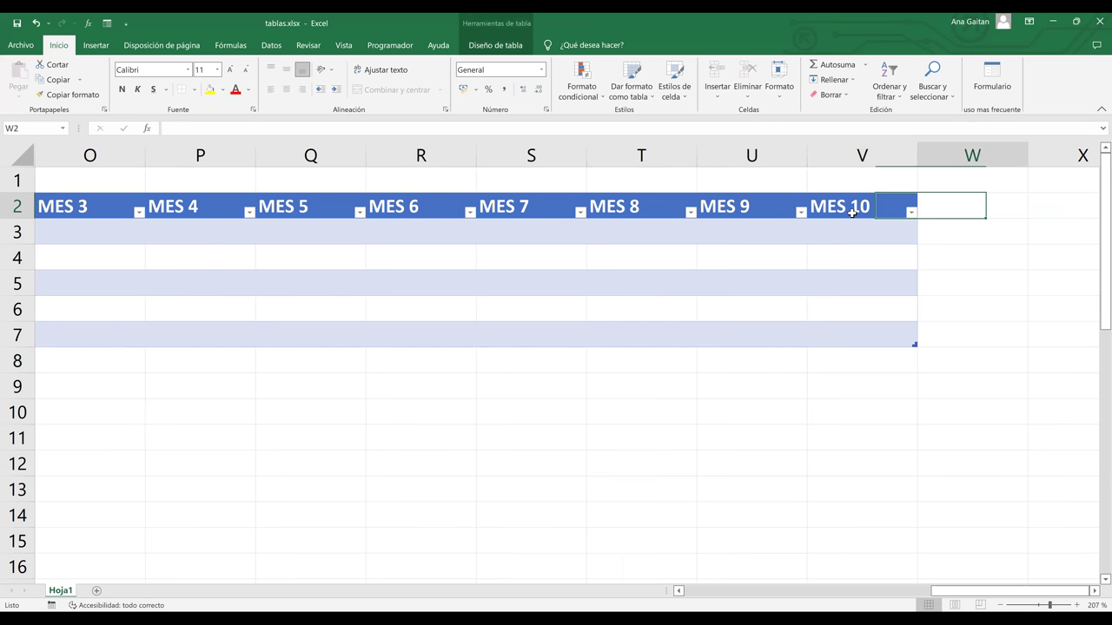
key("Left")
key("Left")
key("Right")
key("Right")
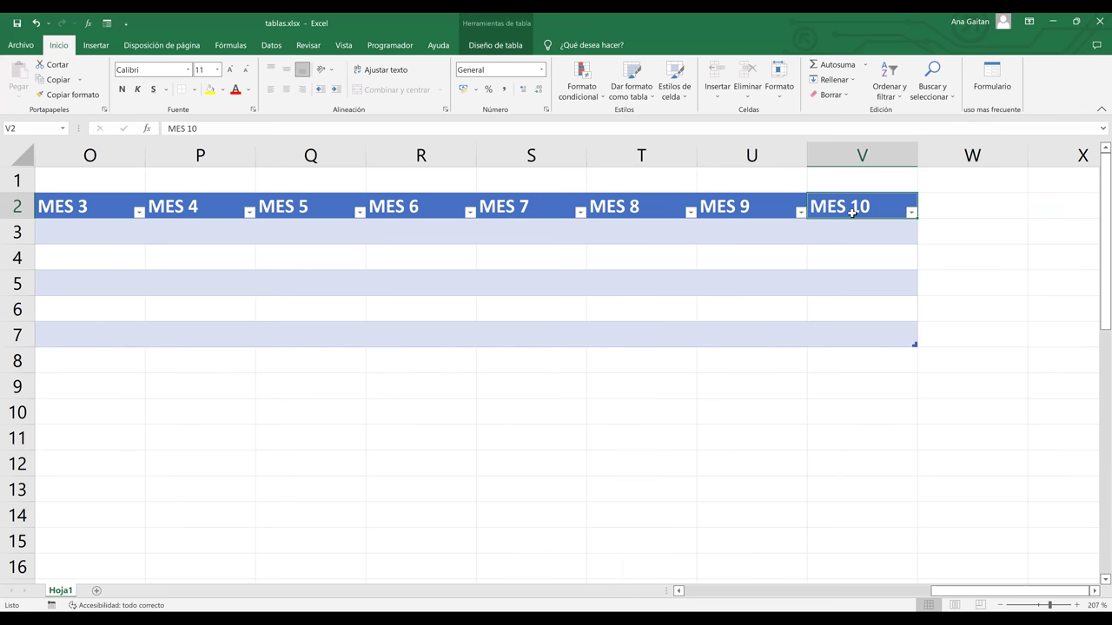
key("Left")
key("Left")
key("Left")
key("Left")
key("Left")
key("Left")
key("Left")
key("Left")
key("Left")
key("Left")
key("Left")
key("Left")
key("Left")
key("Left")
key("Left")
key("Left")
key("Left")
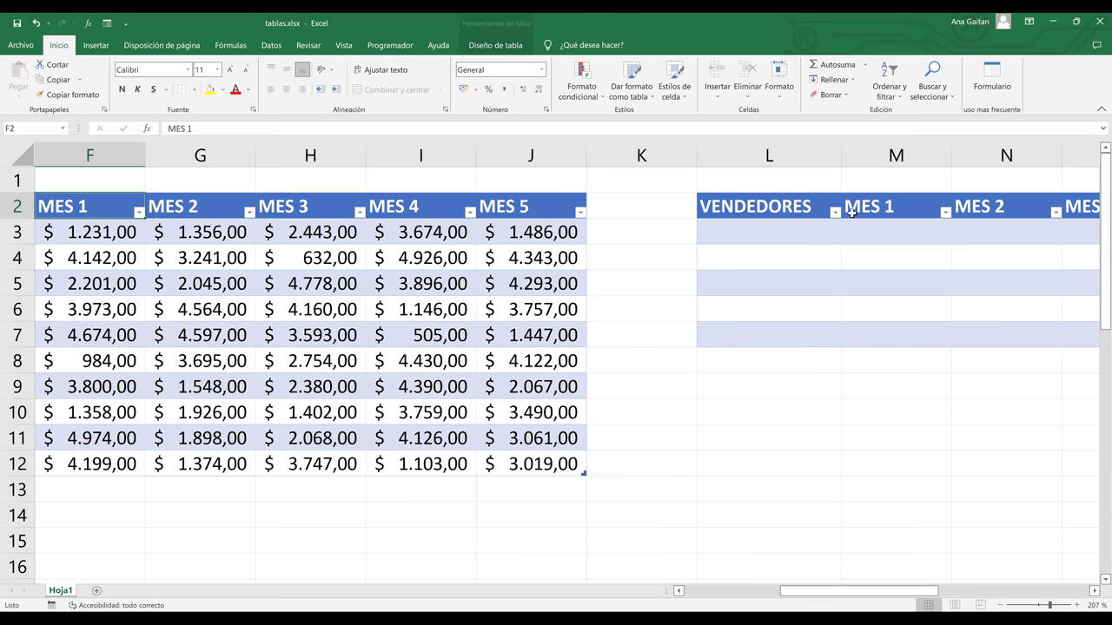
Enter VENDEDOR 1 in L3, directly below the VENDEDORES header of the blank table
key("Right")
key("Right")
key("Right")
key("Right")
key("Right")
key("Right")
key("Down")
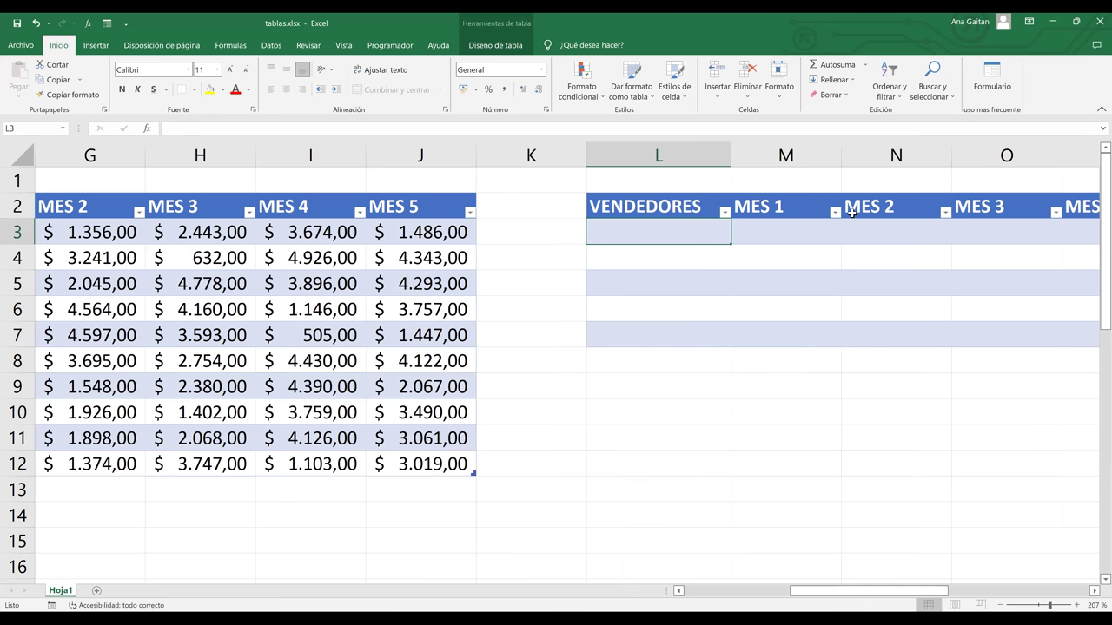
type("v")
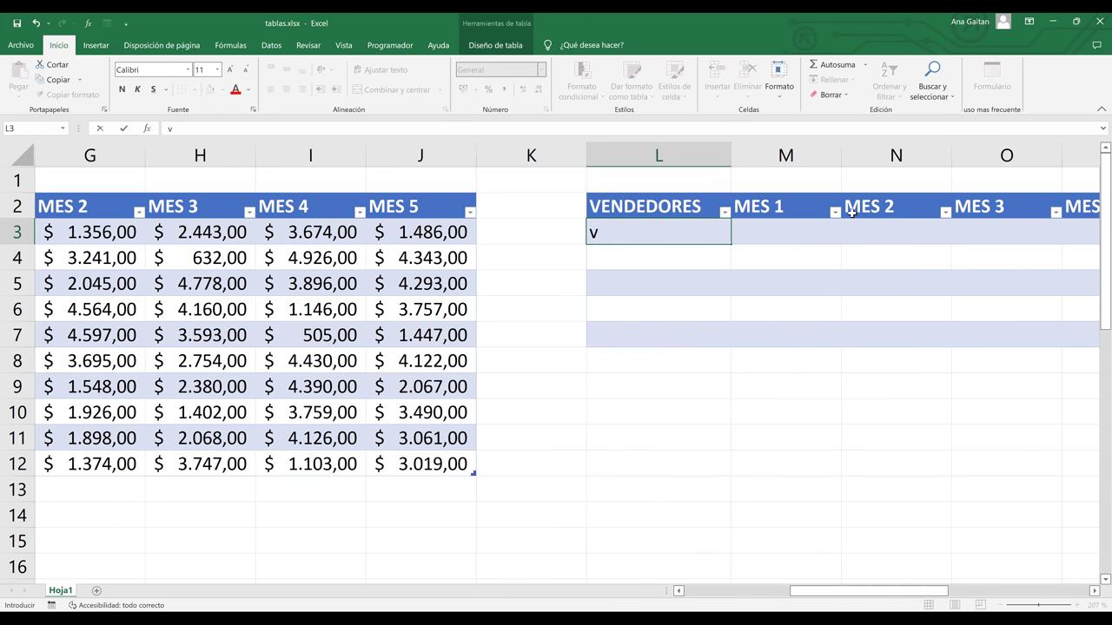
key("BackSpace")
type("VENDED")
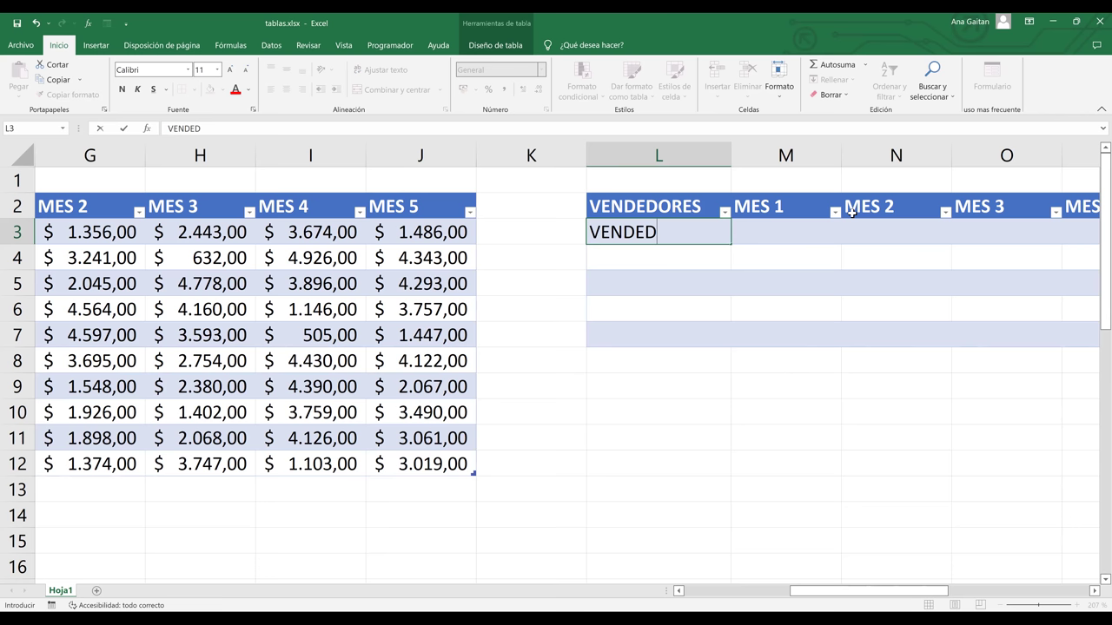
type("OR 1")
key("Return")
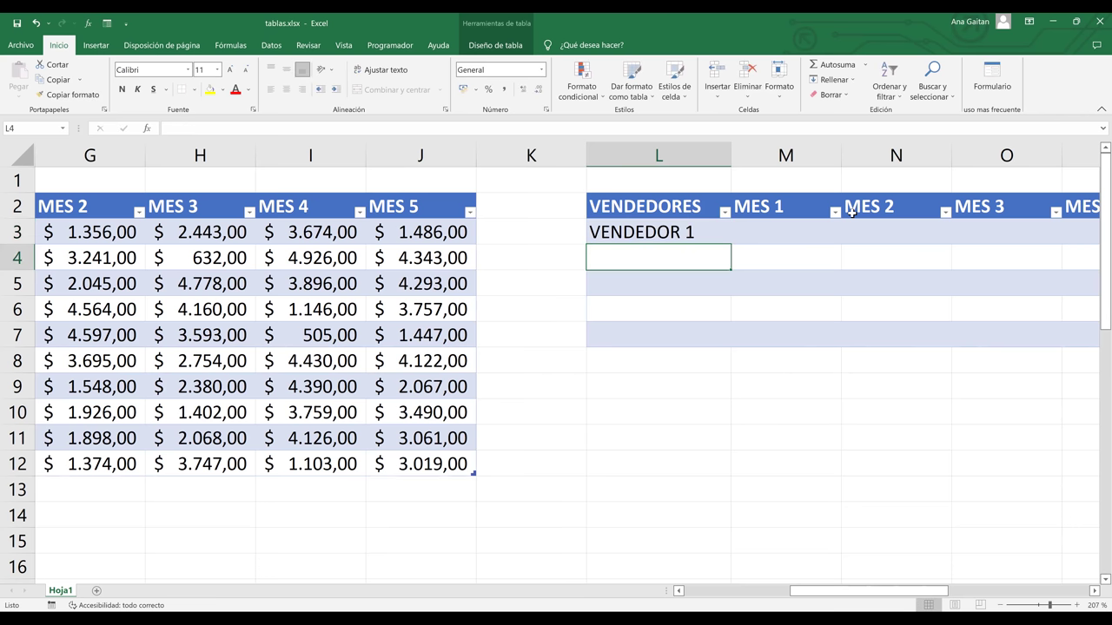
Enter VENDEDOR 2 in L4 as the second vendor of the table
type("VEDEDOR")
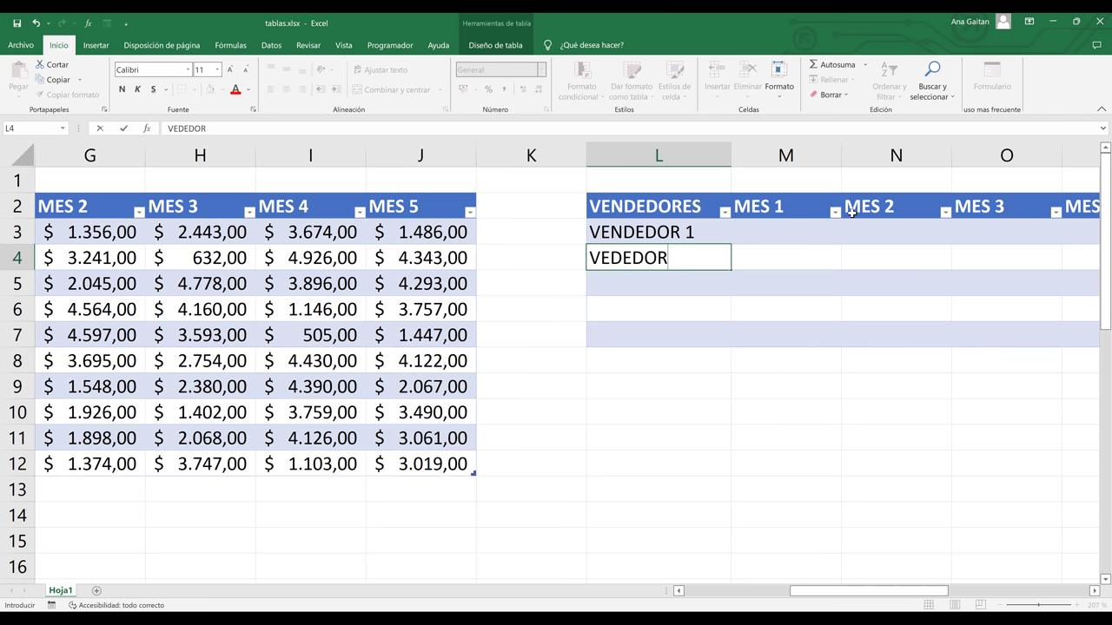
key("BackSpace")
key("BackSpace")
key("BackSpace")
key("BackSpace")
key("BackSpace")
type("NDEDO")
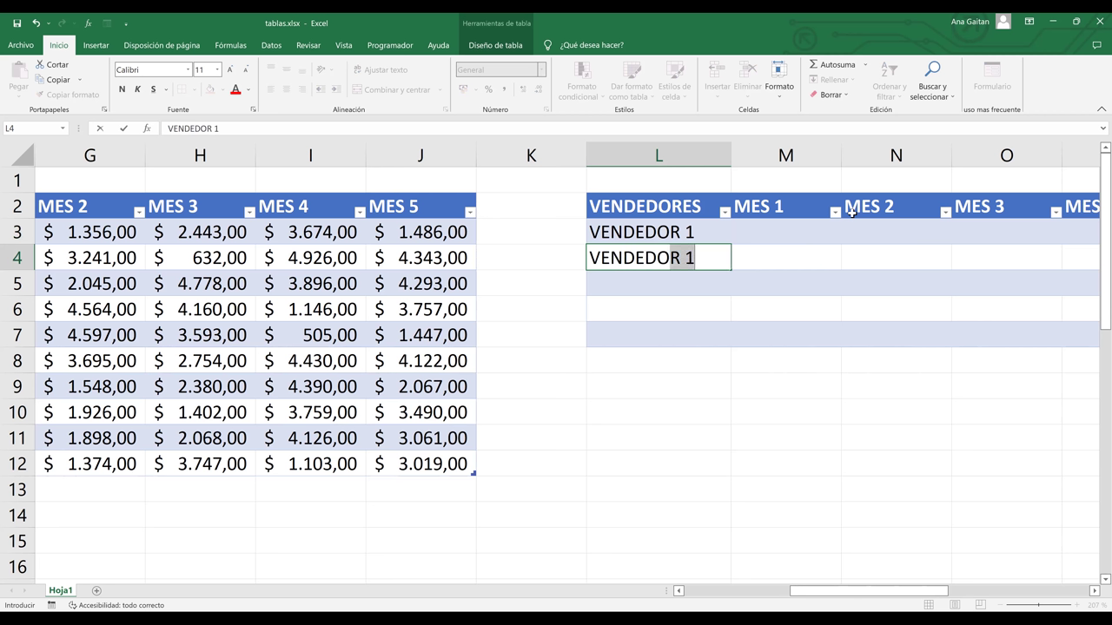
type("R 2")
key("Return")
Fill the vendor series from L3:L4 down column L through VENDEDOR 5 in L7
left_click_drag(700, 231, 705, 252)
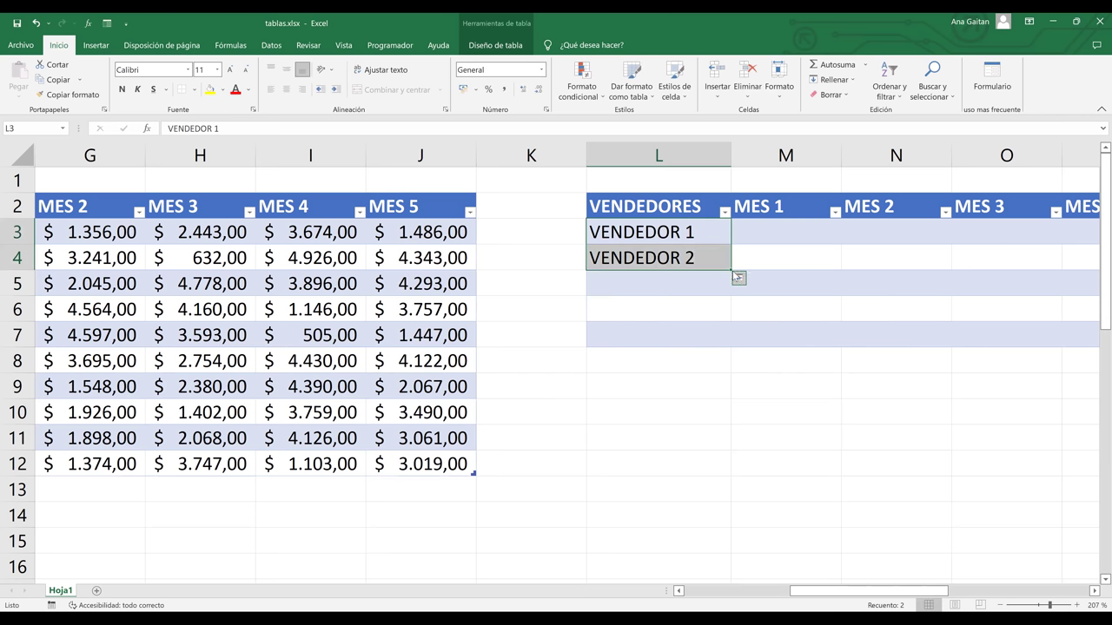
left_click_drag(729, 278, 734, 344)
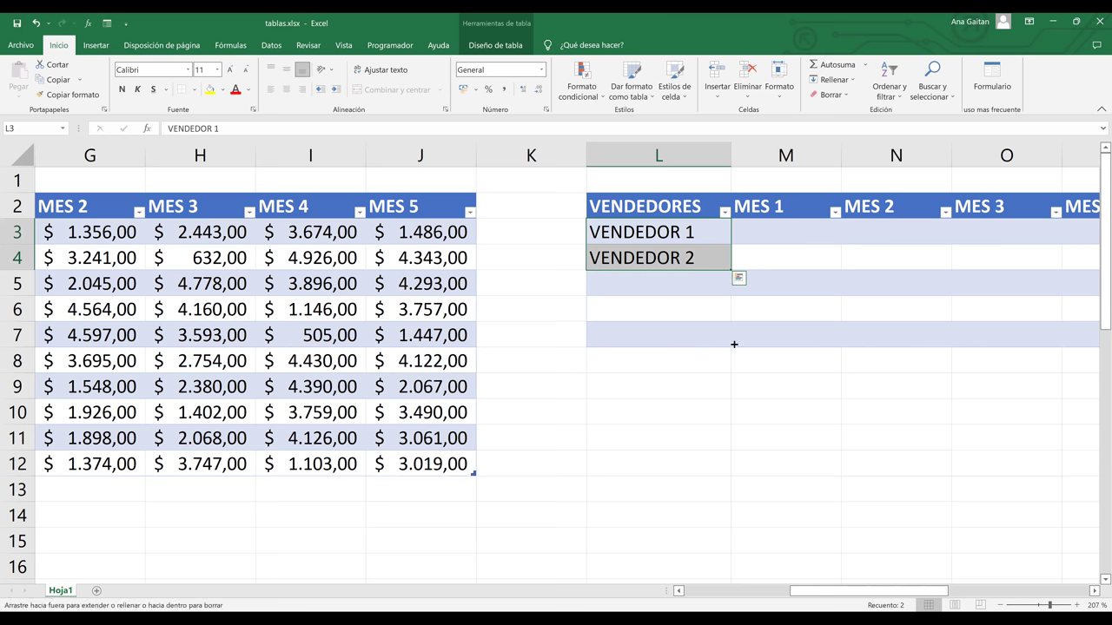
left_click(805, 318)
Enter the formula =ALEATORIO.ENTRE(100;10000) in M3 for the MES 1 column of the table
key("Right")
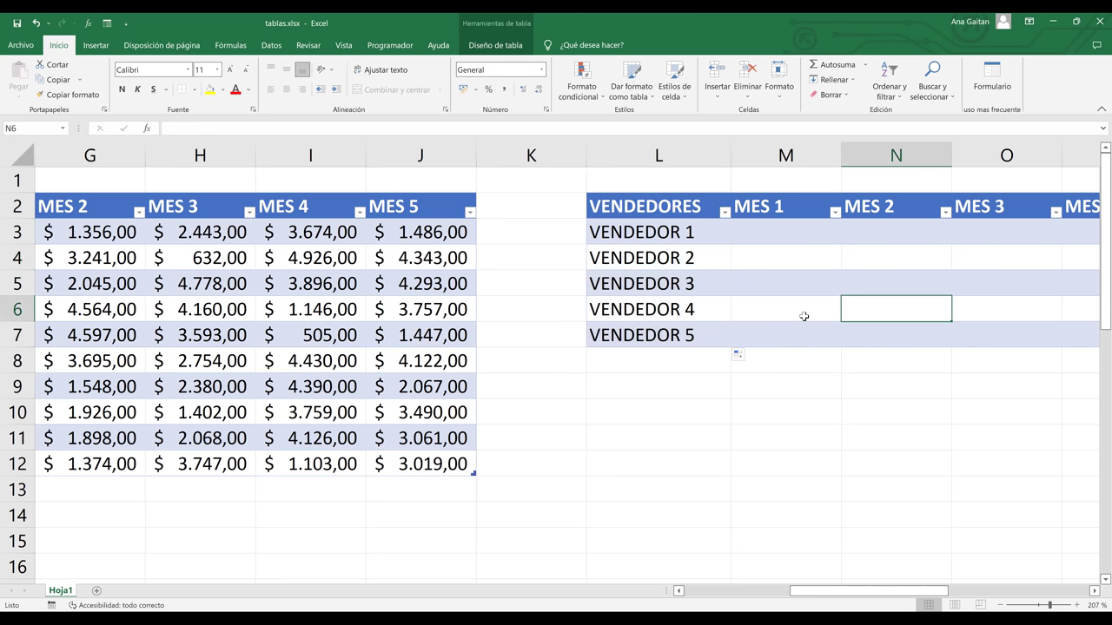
key("Right")
key("Right")
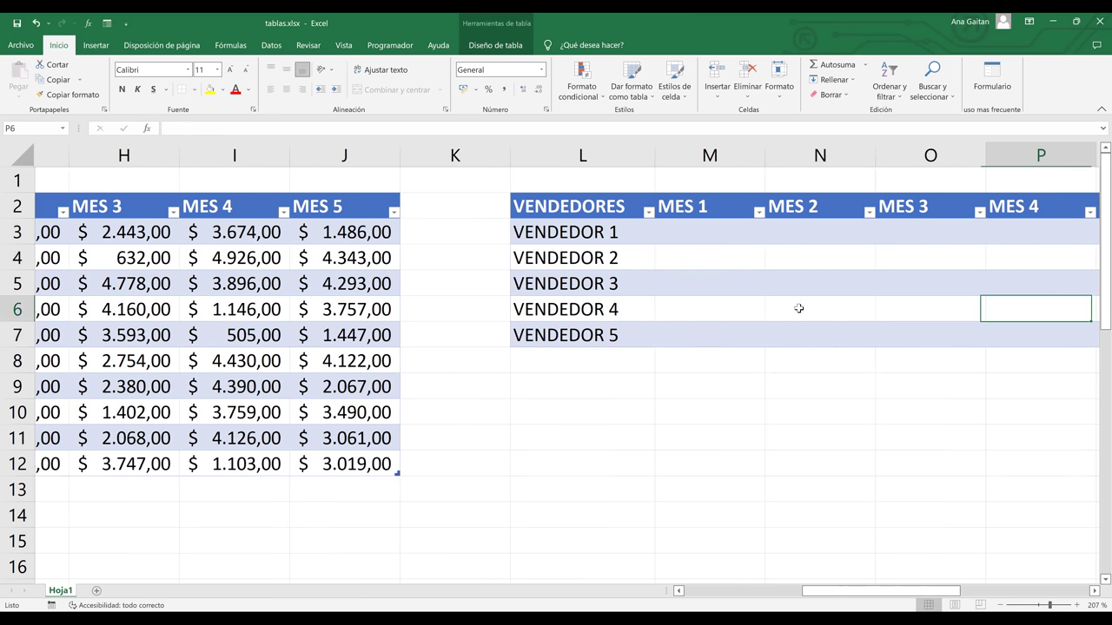
scroll(338, 233, "right", 3)
left_click(340, 235)
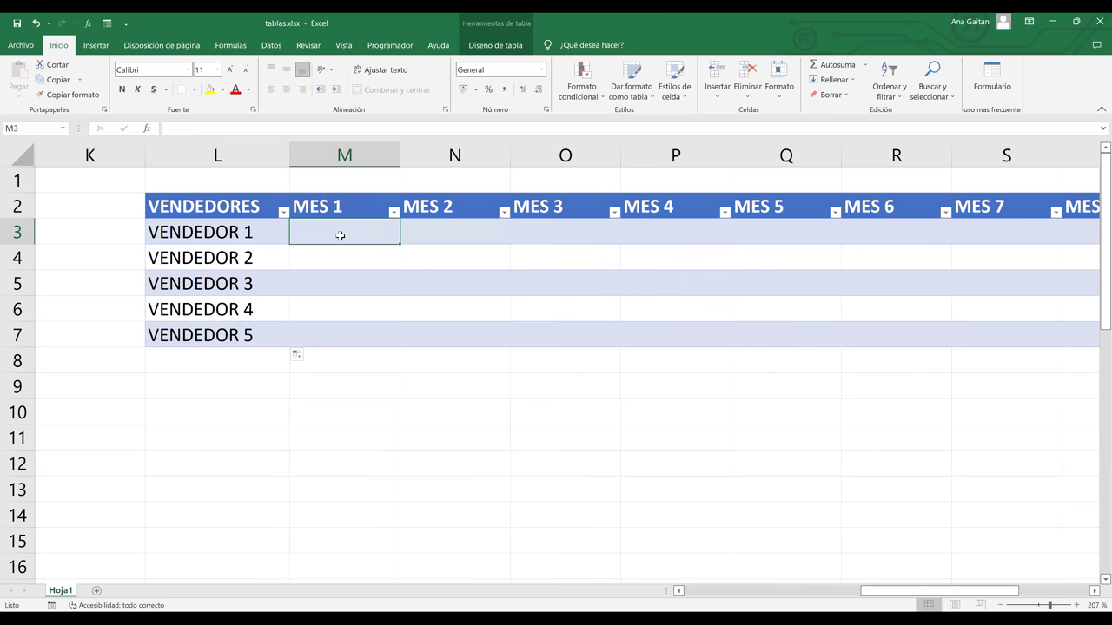
type("?")
key("BackSpace")
type("i")
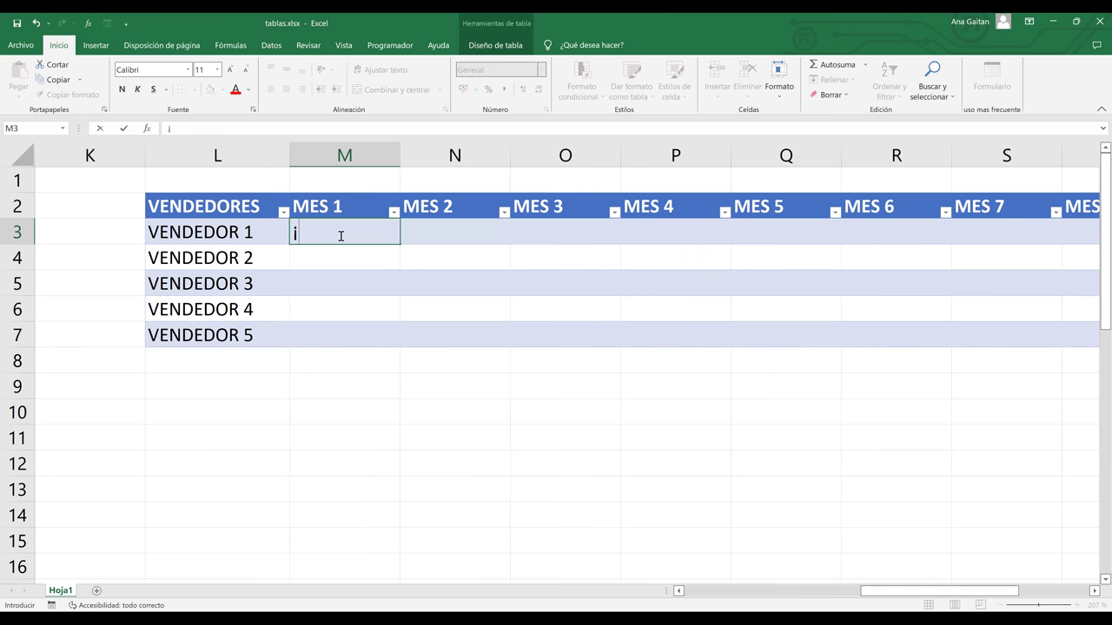
key("BackSpace")
type("=")
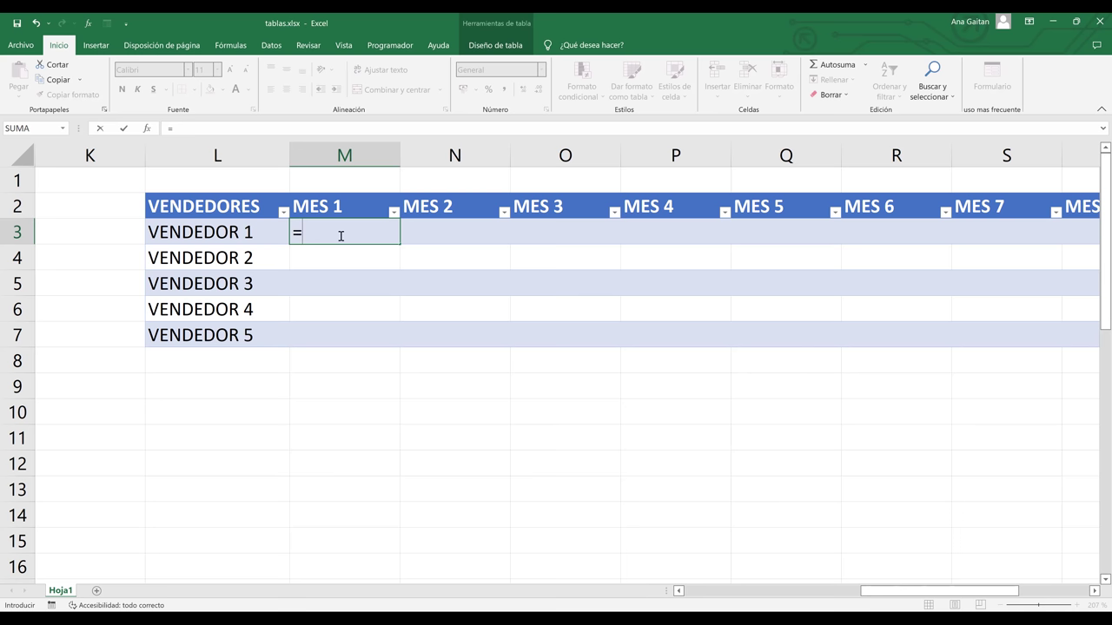
type("ALEA")
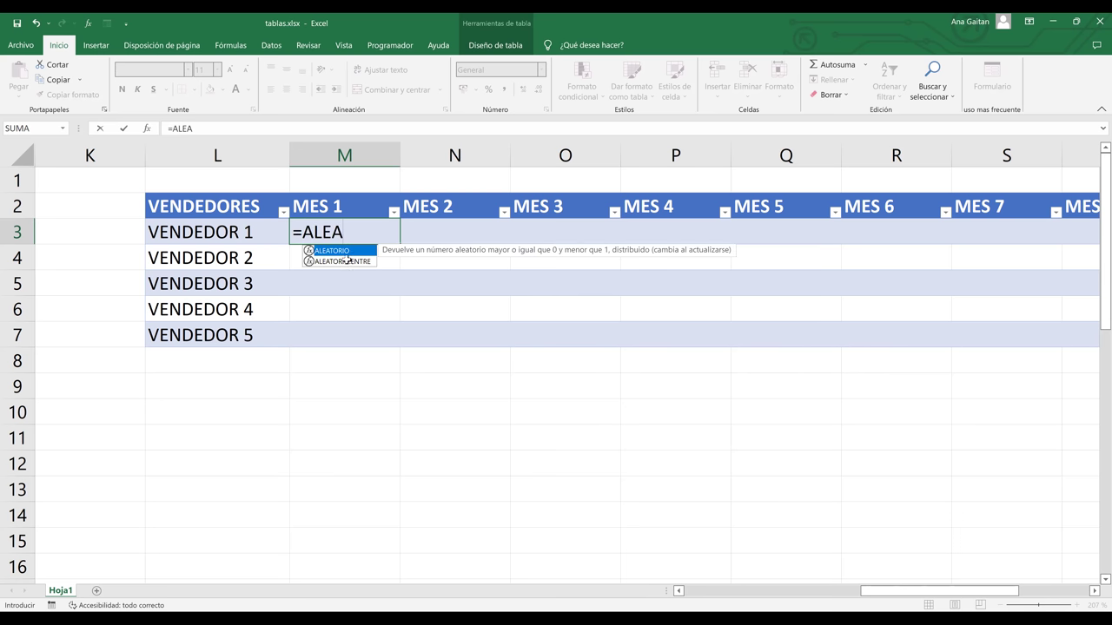
double_click(346, 261)
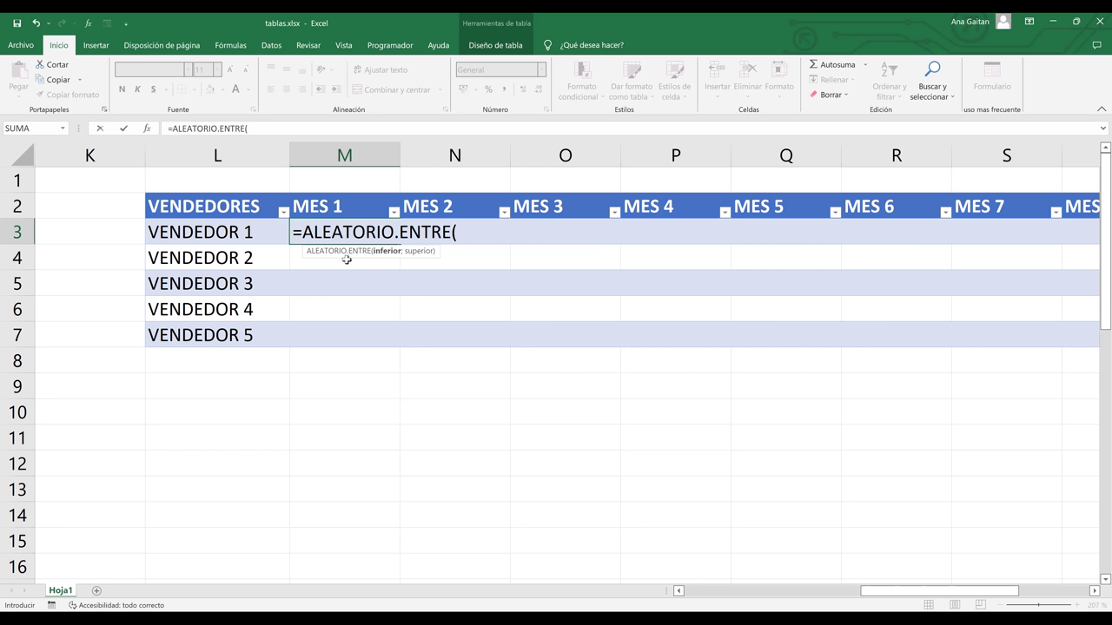
type("100;10")
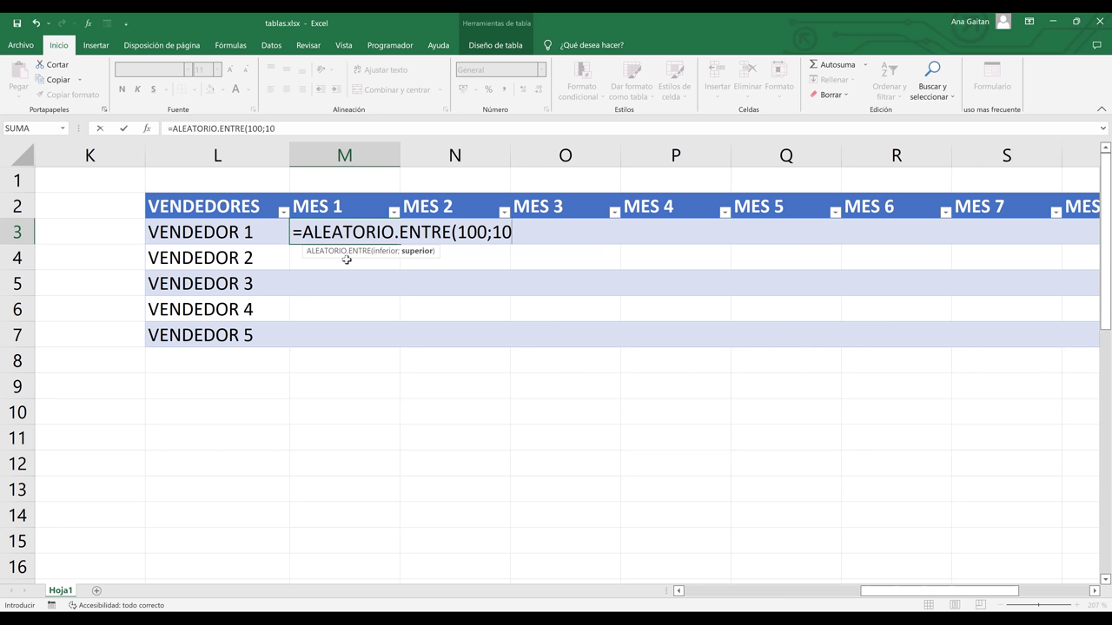
type("000)")
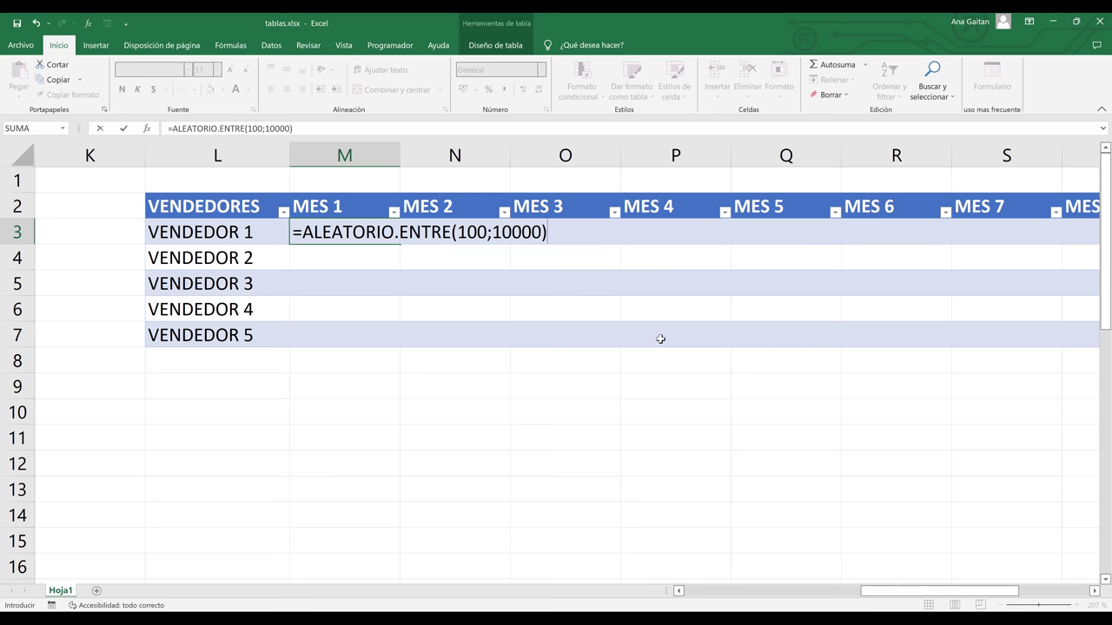
key("Return")
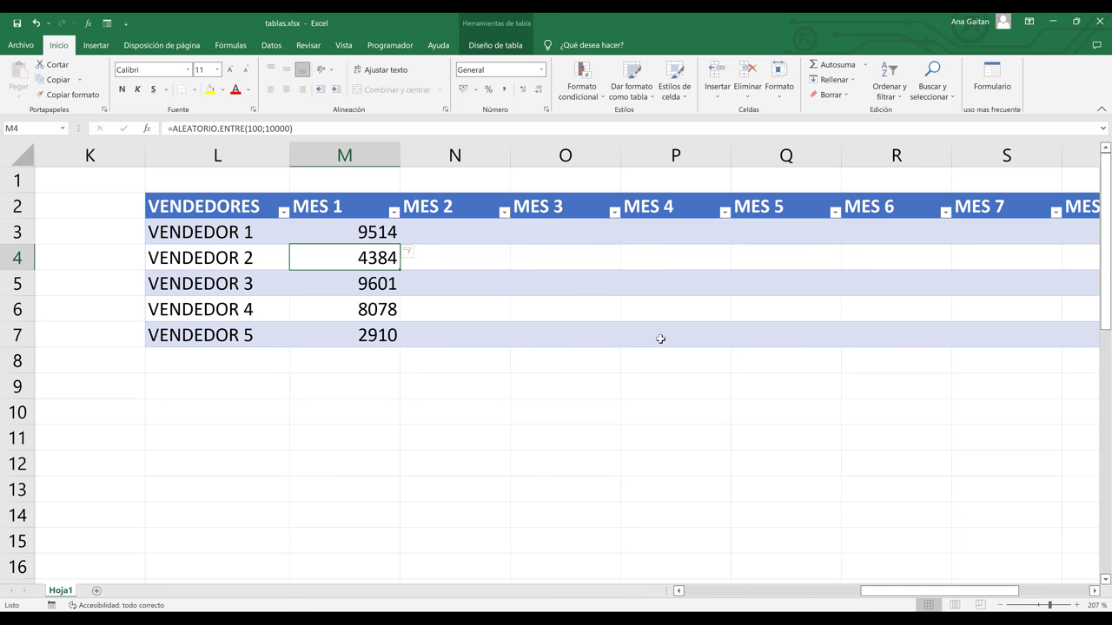
Copy the random-number formula from M3 across row 3 through the MES 10 column in V3
left_click(366, 226)
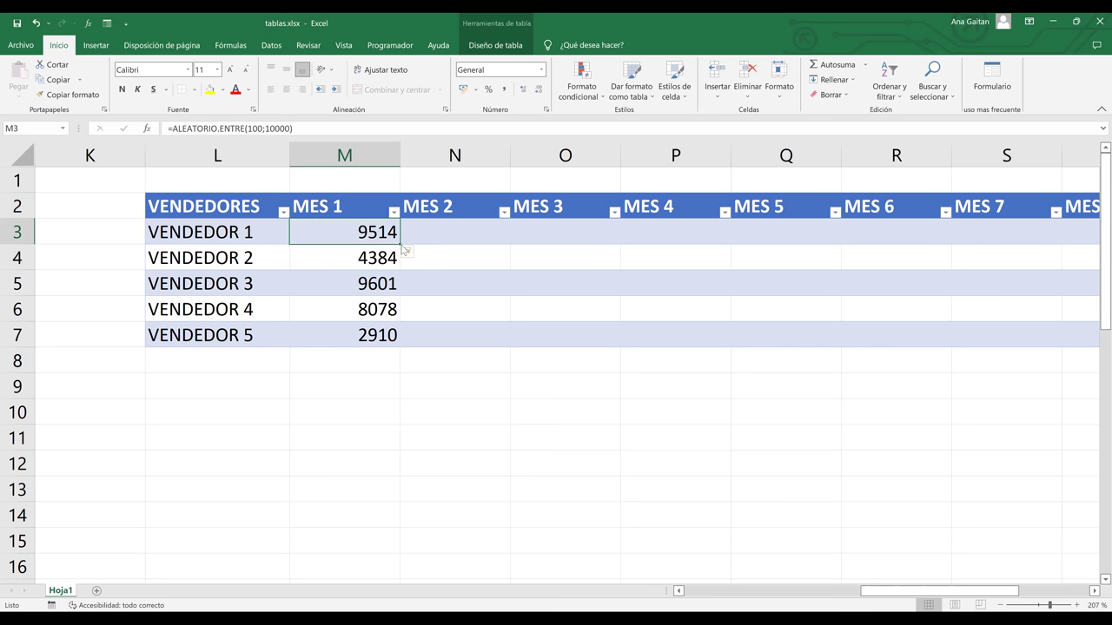
left_click_drag(401, 244, 918, 224)
left_click(883, 258)
left_click_drag(949, 590, 446, 577)
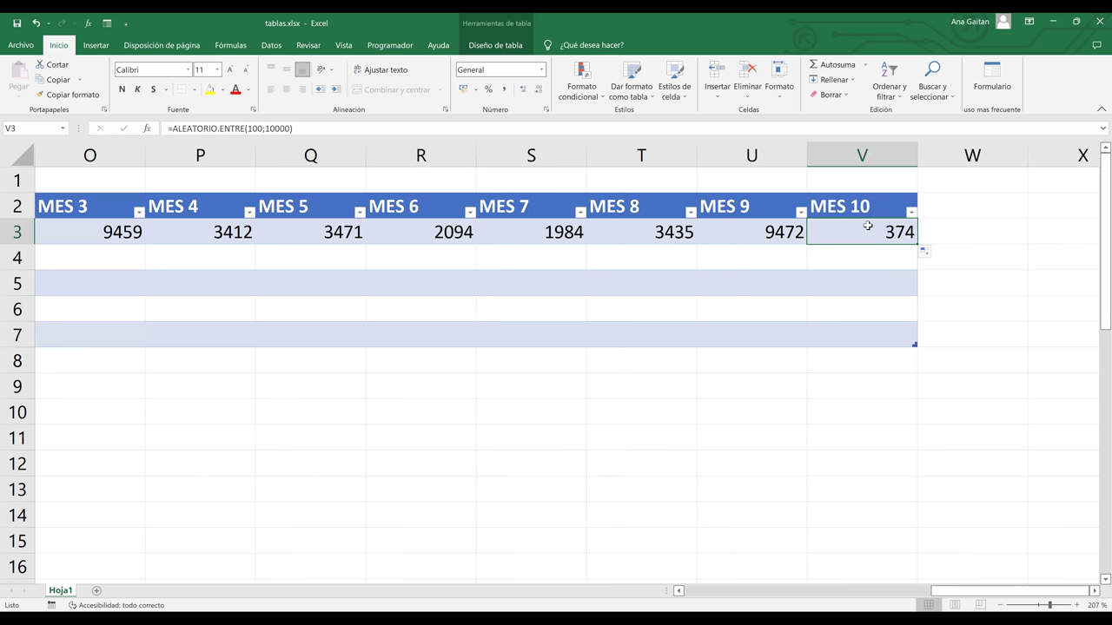
Fill the formulas in N3:V3 down to row 7 so MES 2 to MES 10 have values for every vendor
key("ctrl+shift+Left")
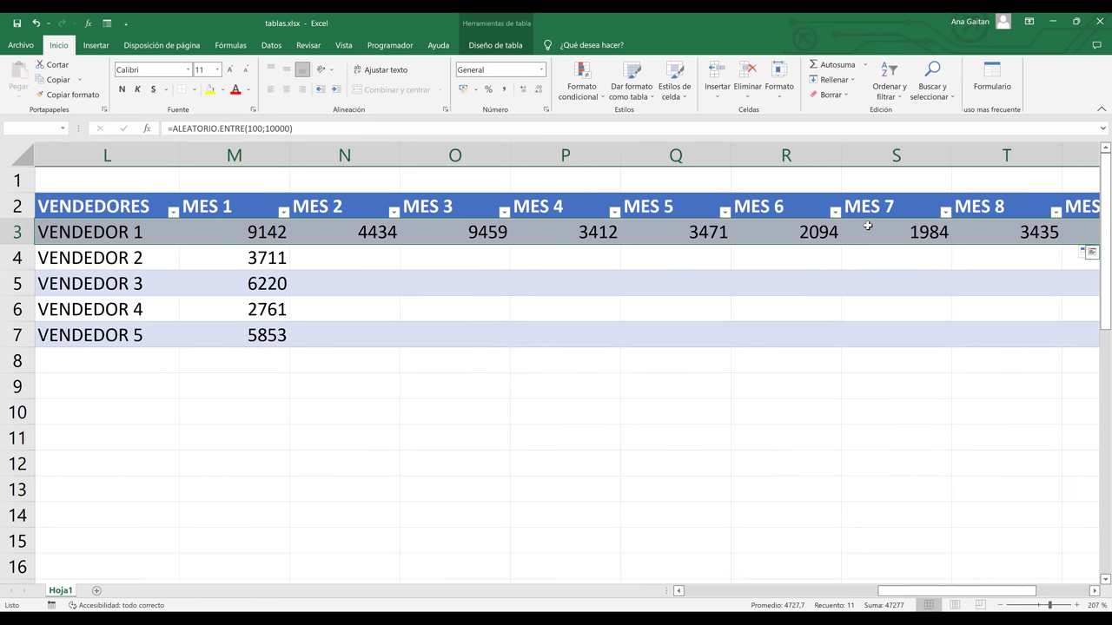
key("shift+Right")
key("shift+Right")
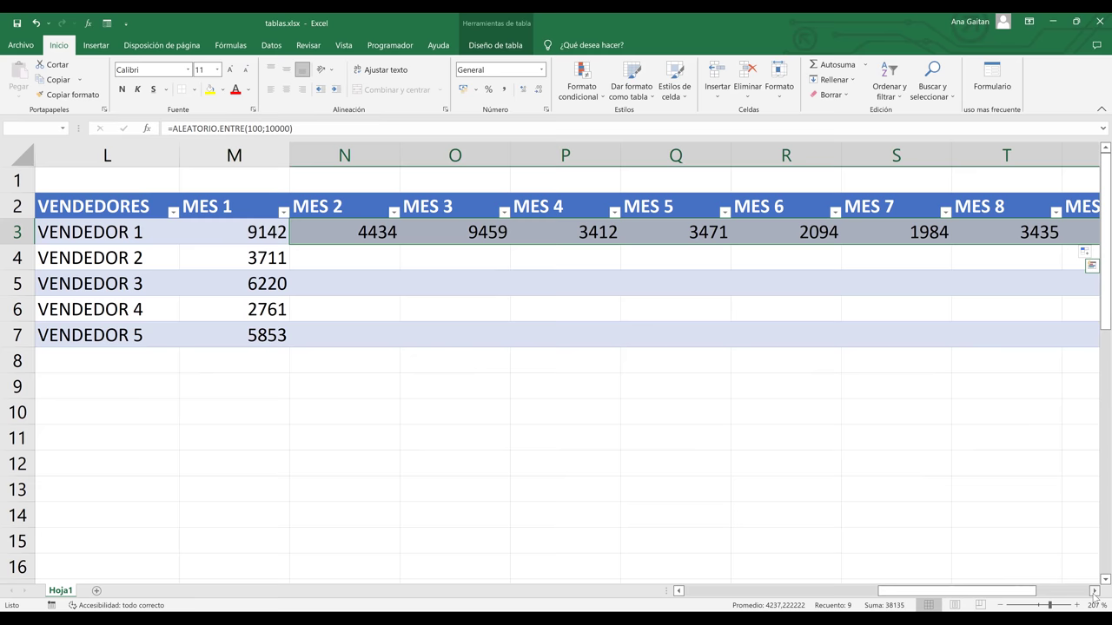
left_click(1093, 590)
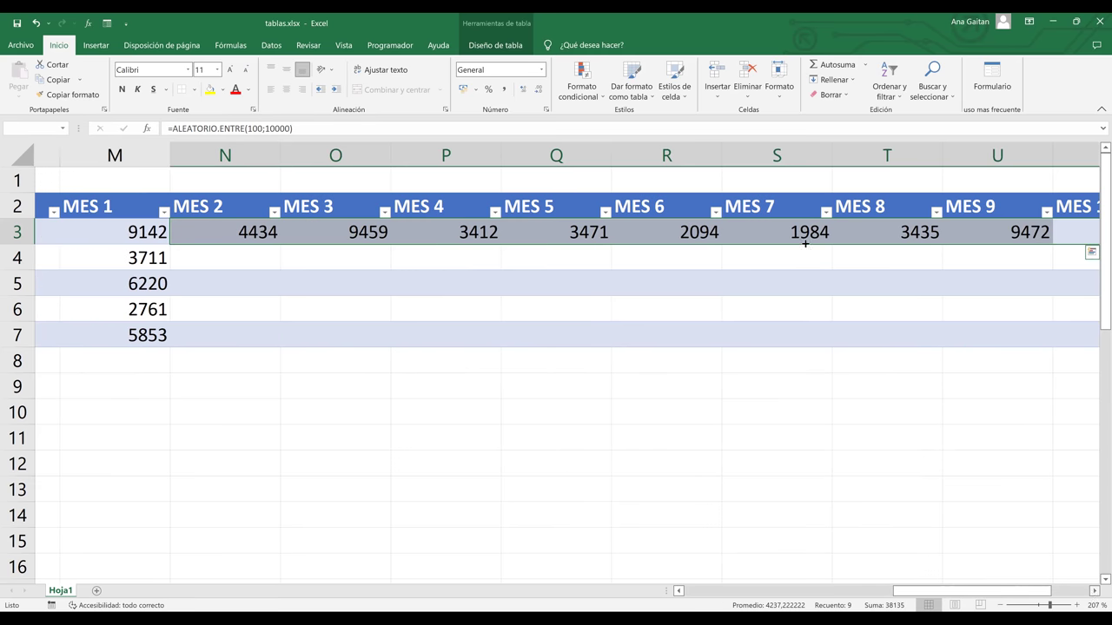
scroll(807, 244, "right", 3)
left_click_drag(805, 244, 788, 340)
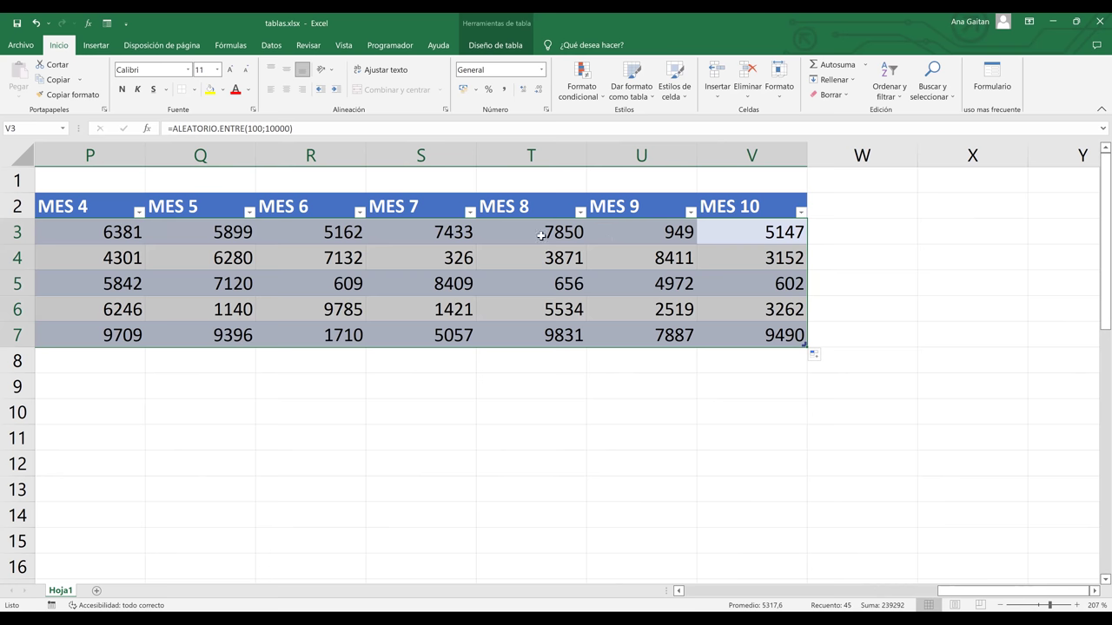
Examine the filled sales values across row 3 and down the MES 10 column of the table
left_click(770, 232)
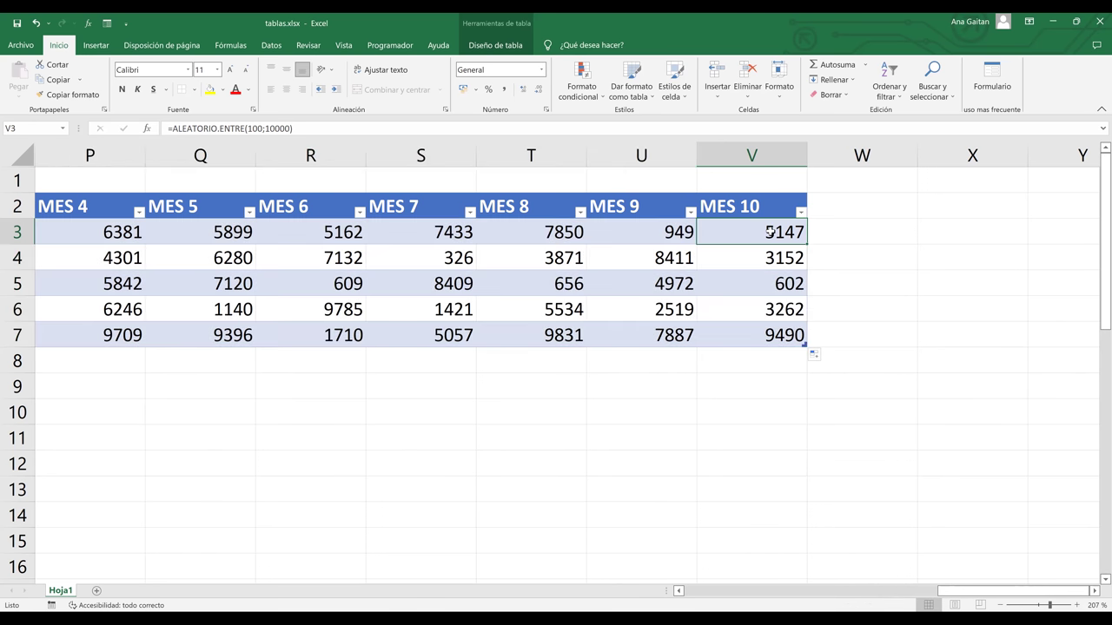
key("Left")
key("Left")
key("Left")
key("Left")
key("Left")
key("Left")
key("Left")
key("Left")
key("Left")
key("Left")
key("Left")
key("Left")
key("Left")
key("Left")
key("Left")
key("Left")
key("Left")
key("Left")
key("Left")
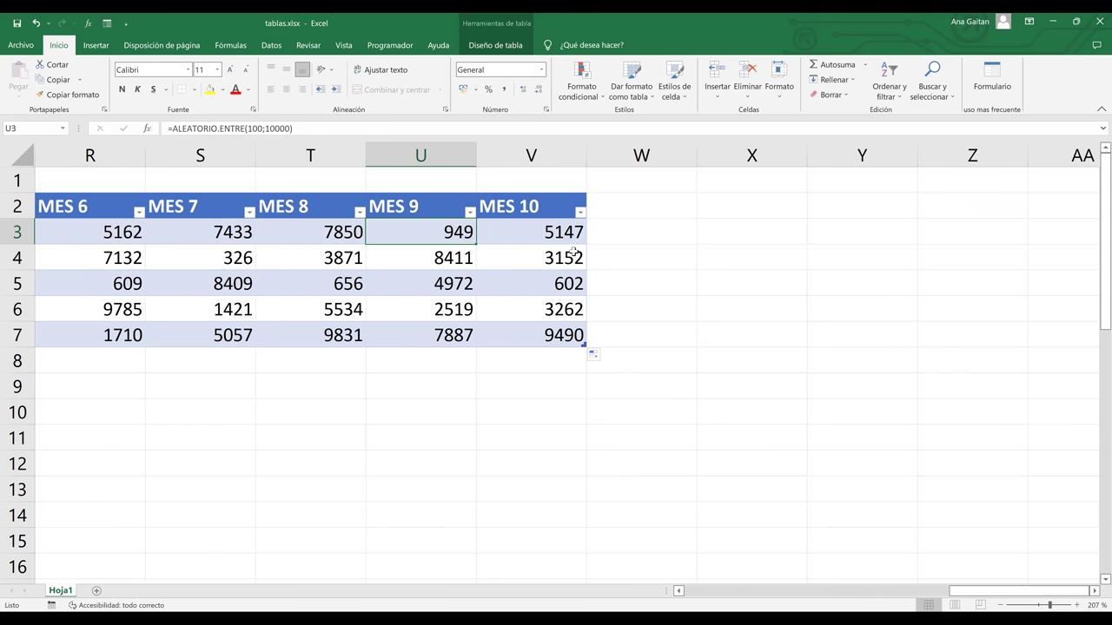
key("Right")
key("Down")
left_click(552, 292)
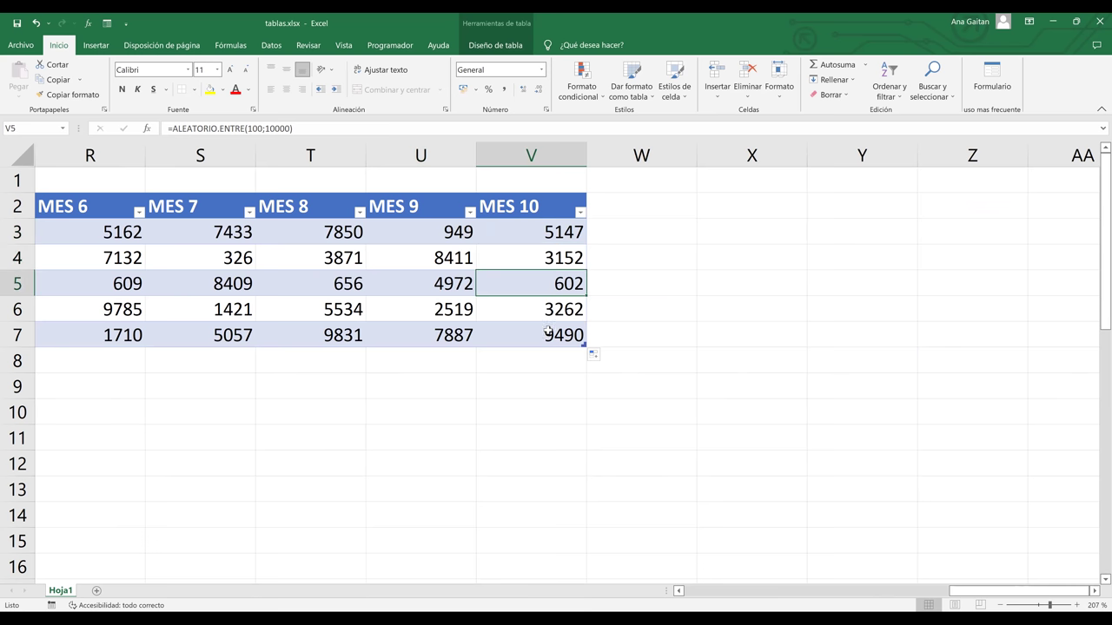
left_click(549, 330)
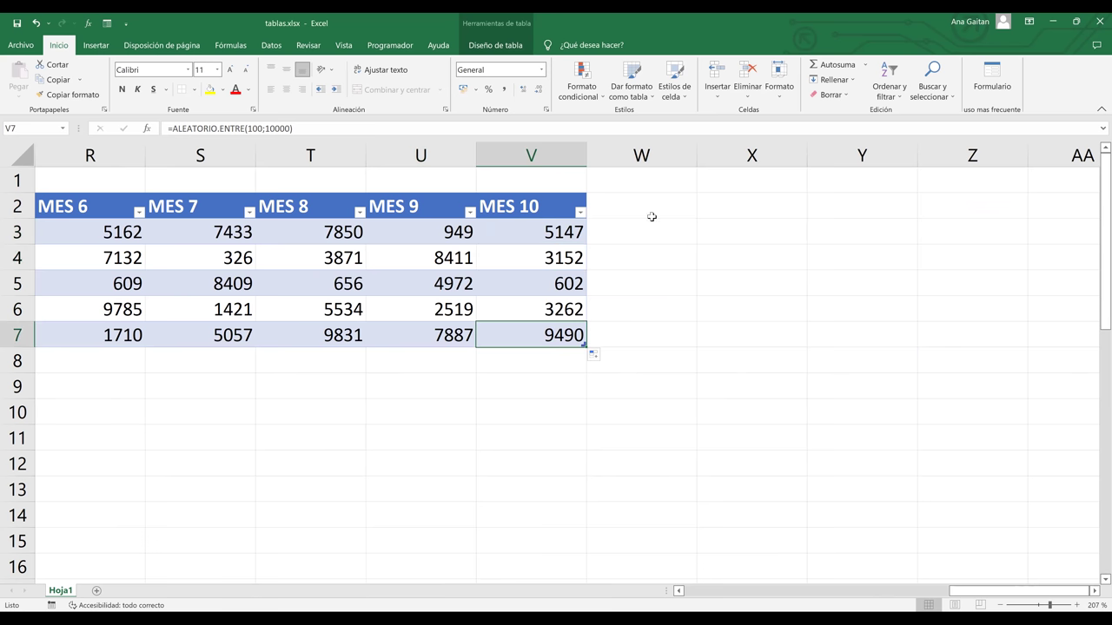
Add a table column beside MES 10 by entering the header HOLA in W2
left_click(651, 216)
type("HOLA")
key("Return")
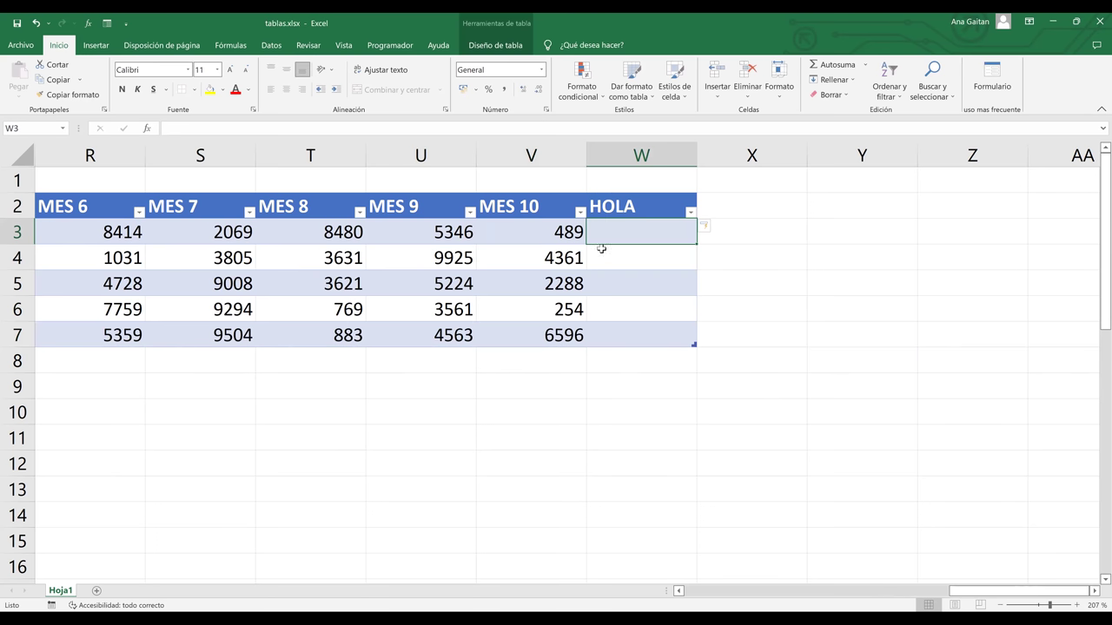
Rename the table header in W2 to MES 11
left_click(610, 209)
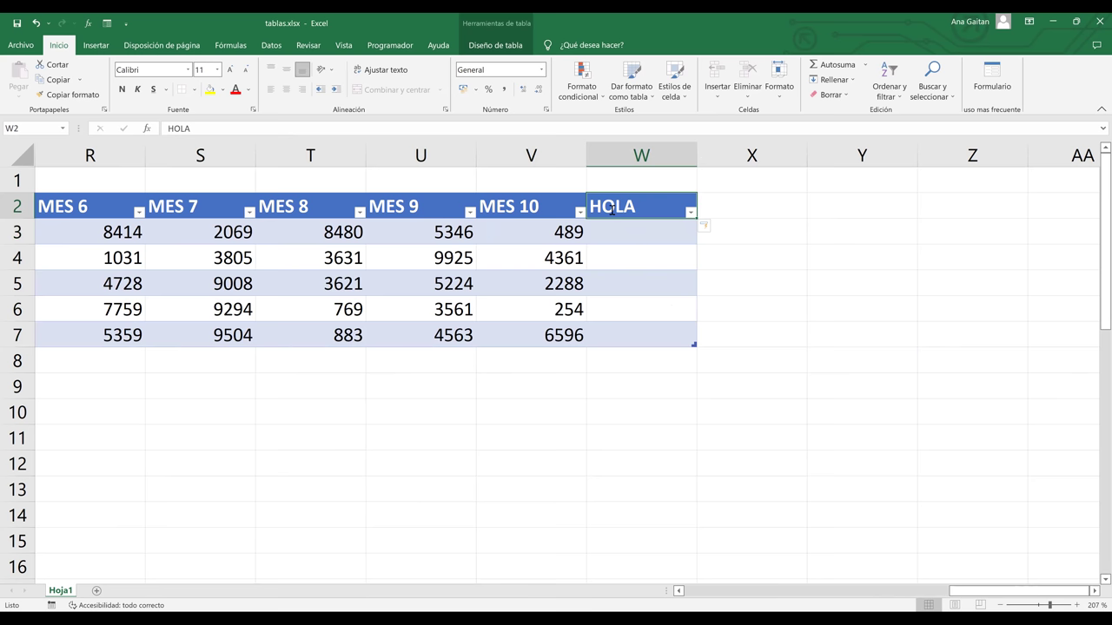
type("MES 11")
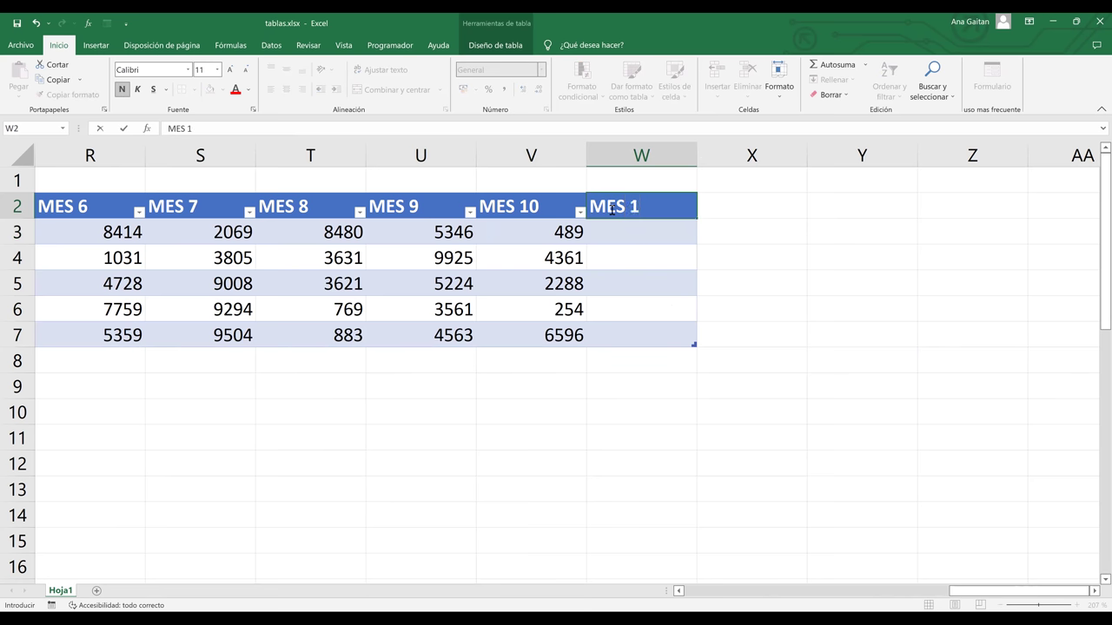
left_click(832, 325)
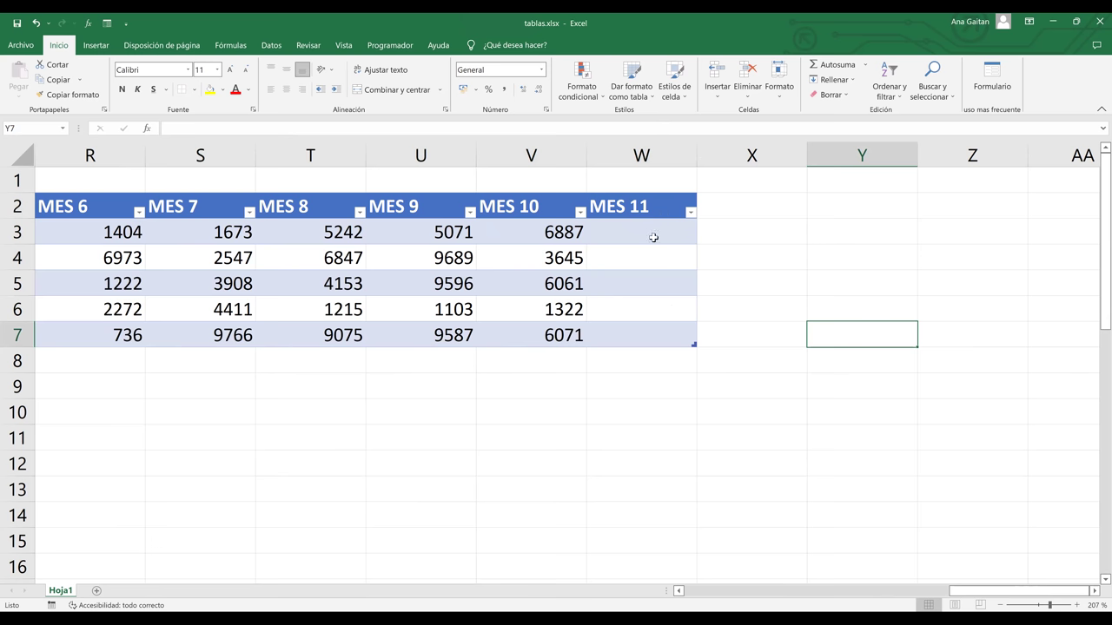
left_click(652, 233)
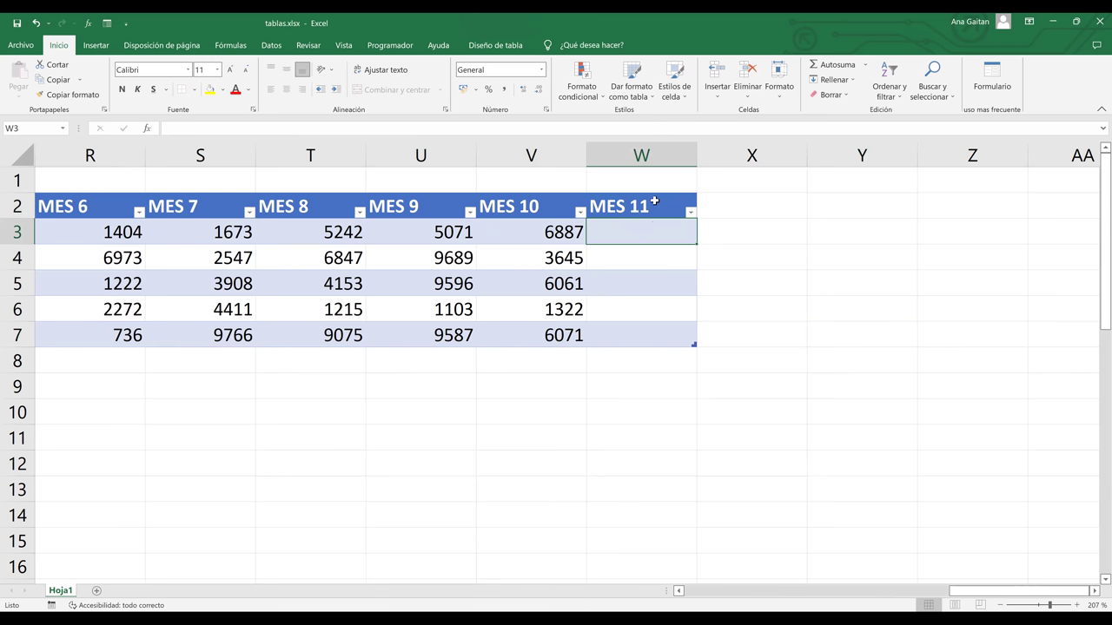
left_click(504, 238)
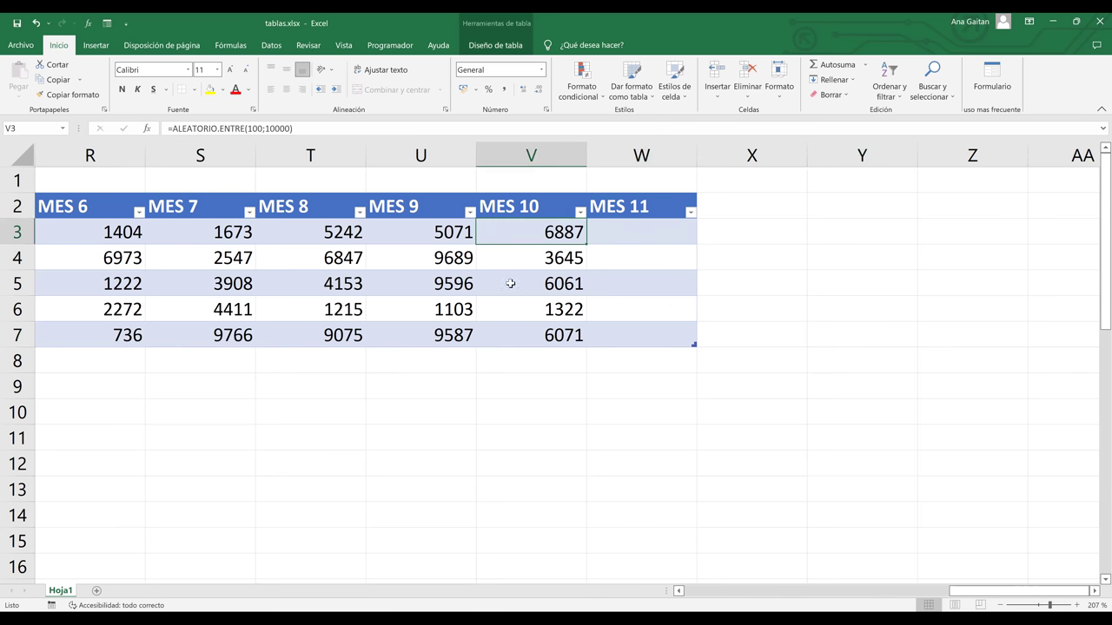
left_click(509, 283)
left_click(518, 338)
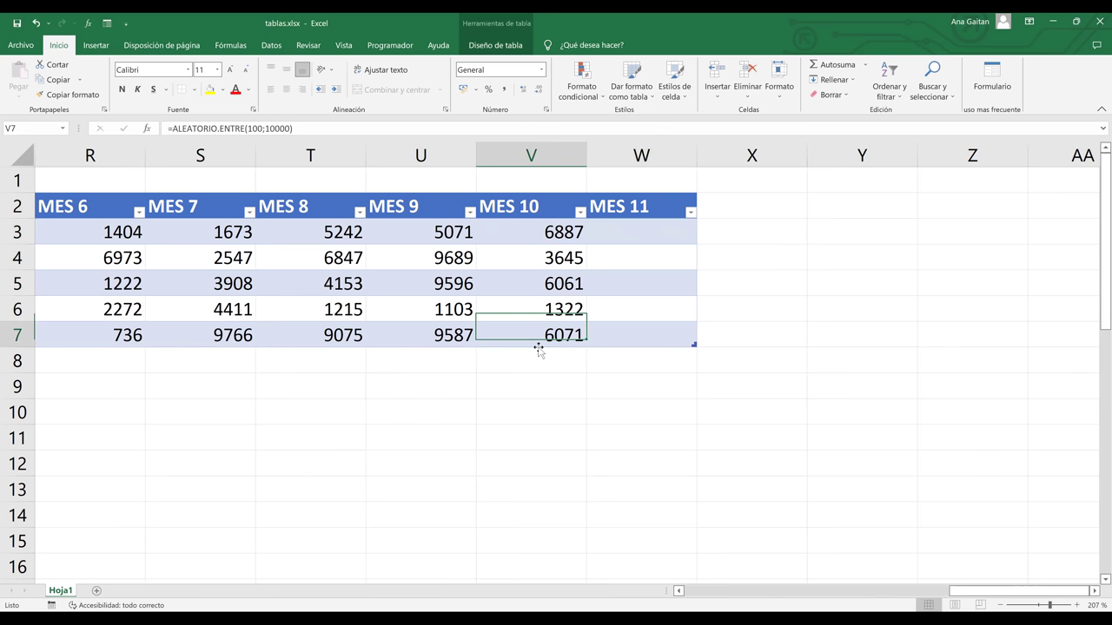
Examine the MES 10 values beside the empty MES 11 column and the sales figures across row 7 of the vendor table
left_click(635, 334)
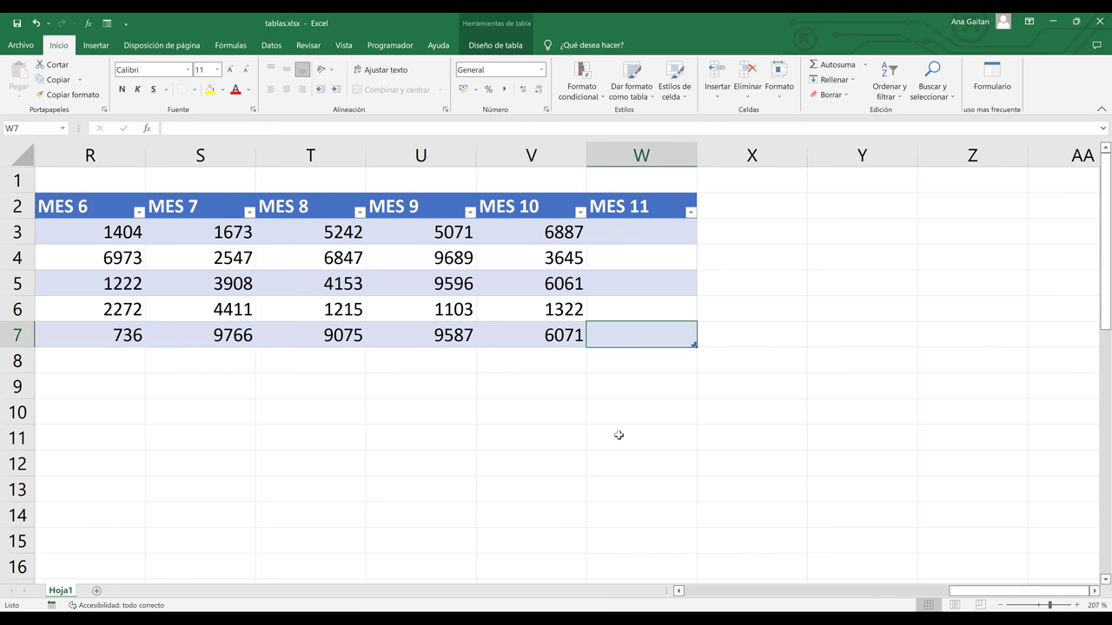
left_click(618, 435)
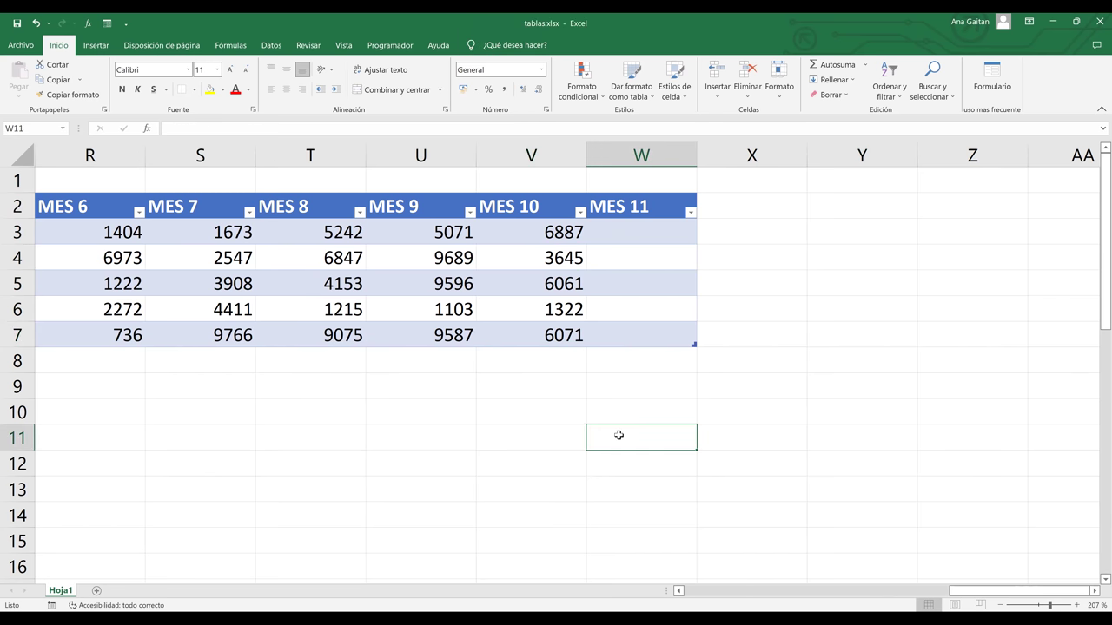
left_click(536, 287)
left_click_drag(545, 230, 542, 334)
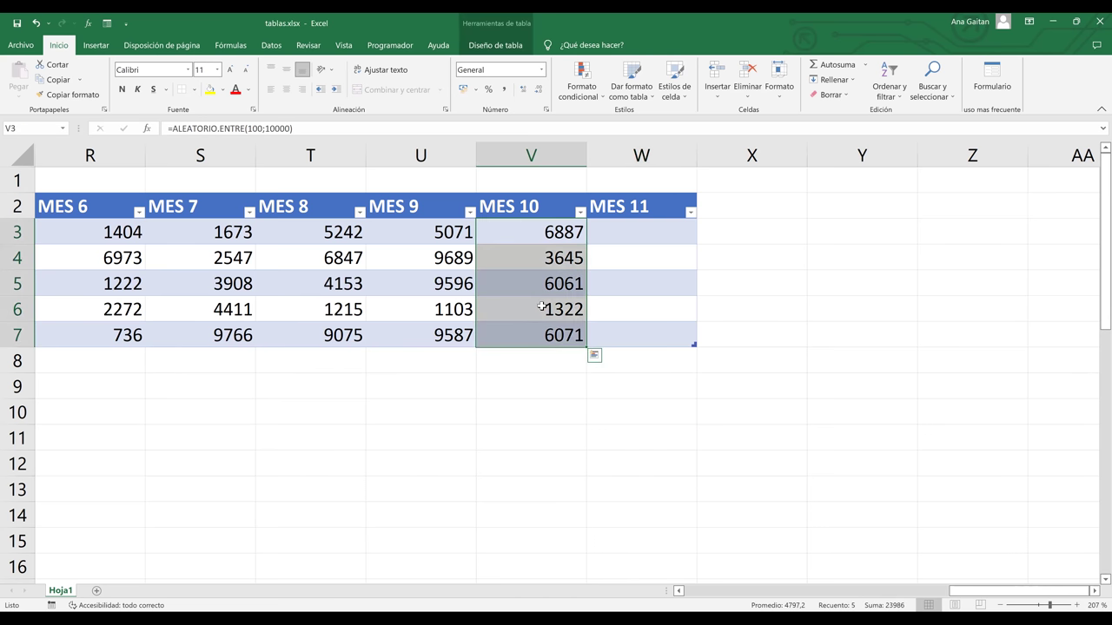
left_click(543, 309)
left_click(569, 335)
key("Left")
key("Left")
key("Left")
key("Left")
key("Left")
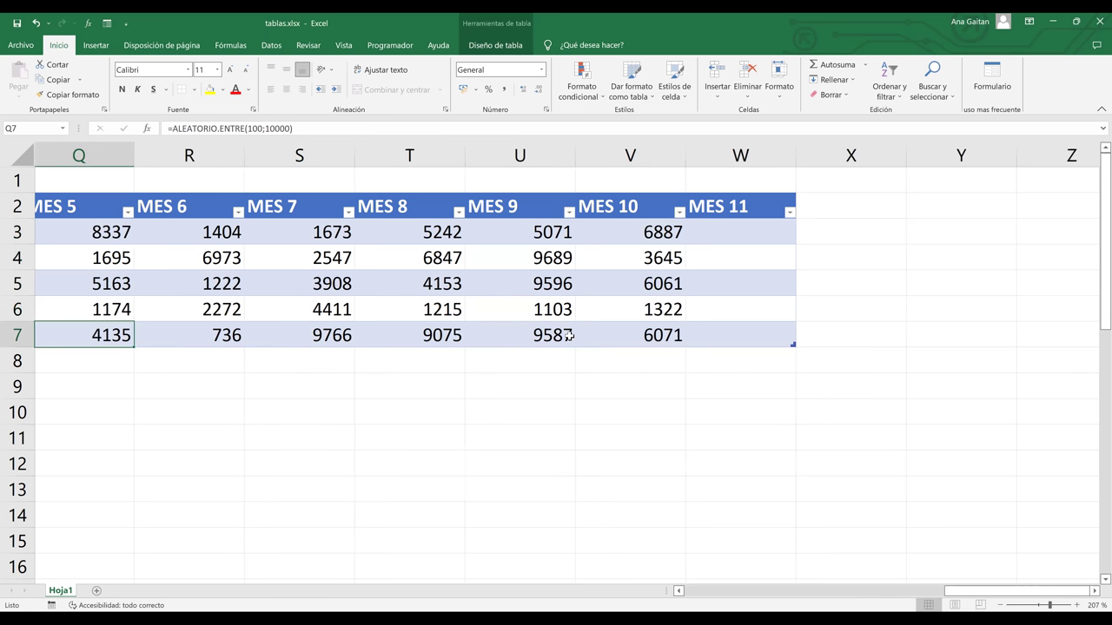
key("Left")
key("Left")
key("Left")
key("Left")
key("Left")
key("Left")
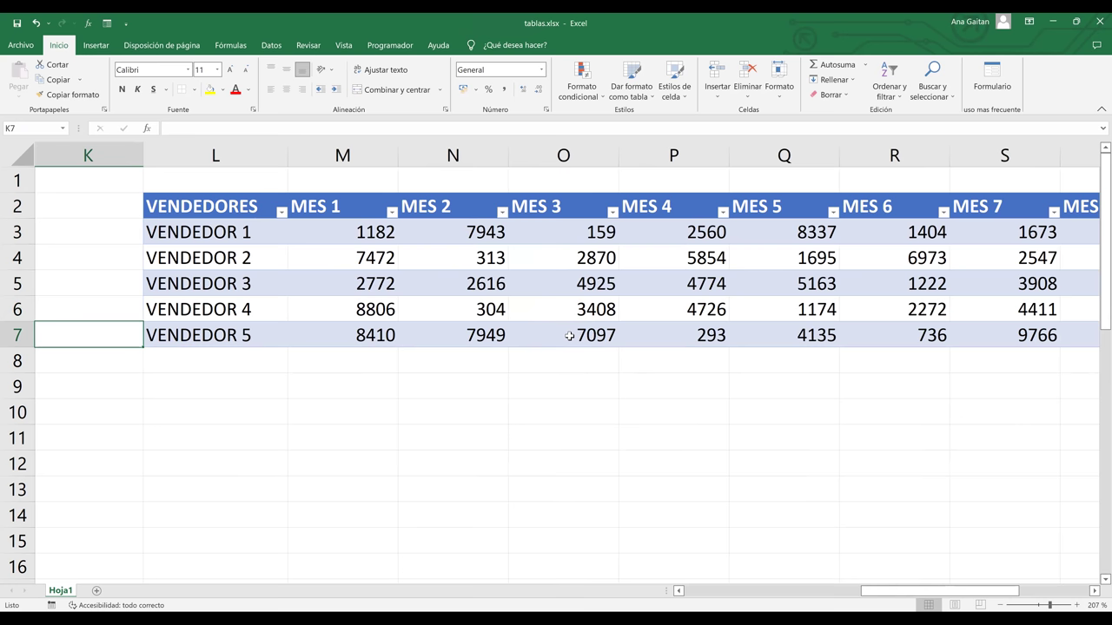
key("Right")
key("Right")
key("Right")
key("Right")
key("Right")
key("Right")
key("Right")
key("Right")
key("Right")
key("Right")
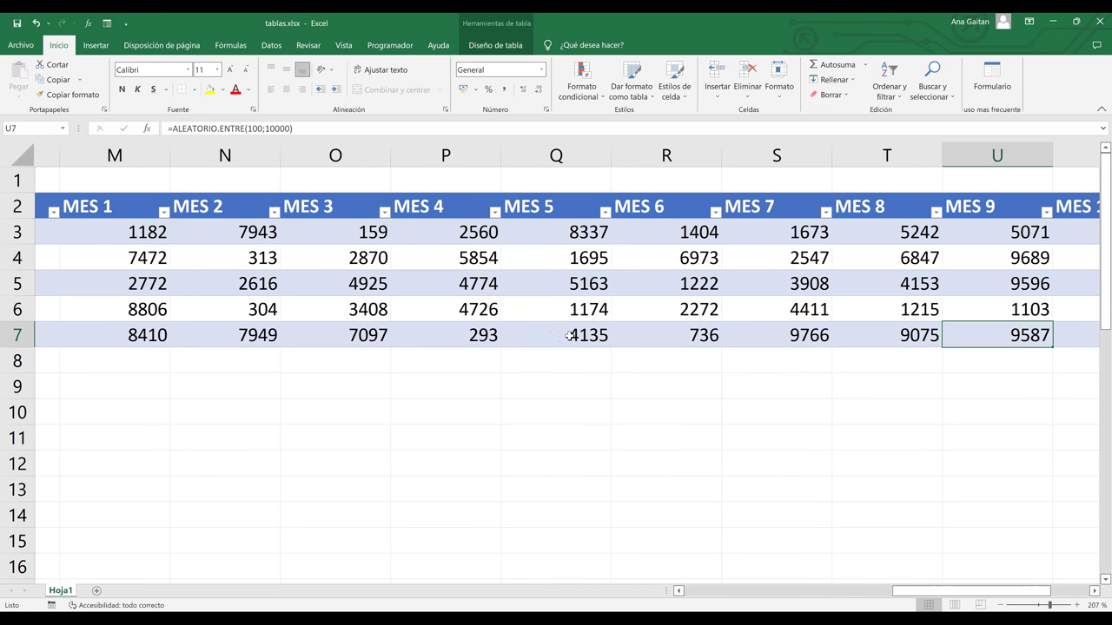
key("Up")
key("Left")
scroll(569, 336, "right", 1)
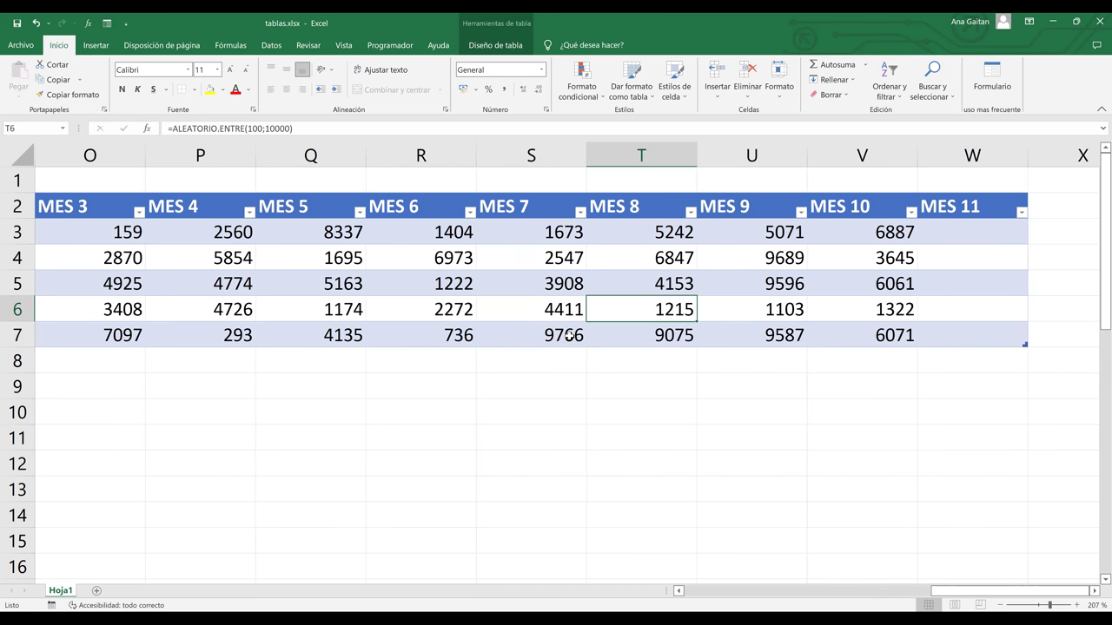
key("Left")
key("Left")
key("Up")
key("Up")
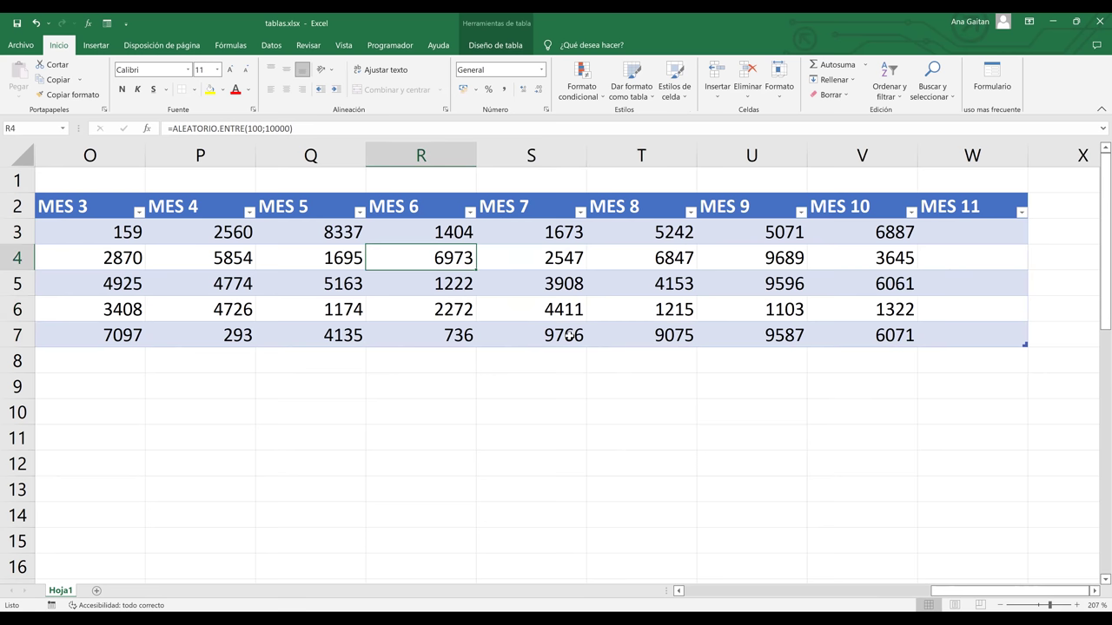
key("Up")
key("Up")
key("Down")
key("Down")
key("Down")
key("Down")
key("Down")
key("Up")
key("Up")
key("Up")
Enter the test texts J in T15 and HBJHB in S11 to make the random sales values recalculate
left_click_drag(621, 540, 600, 463)
type("J")
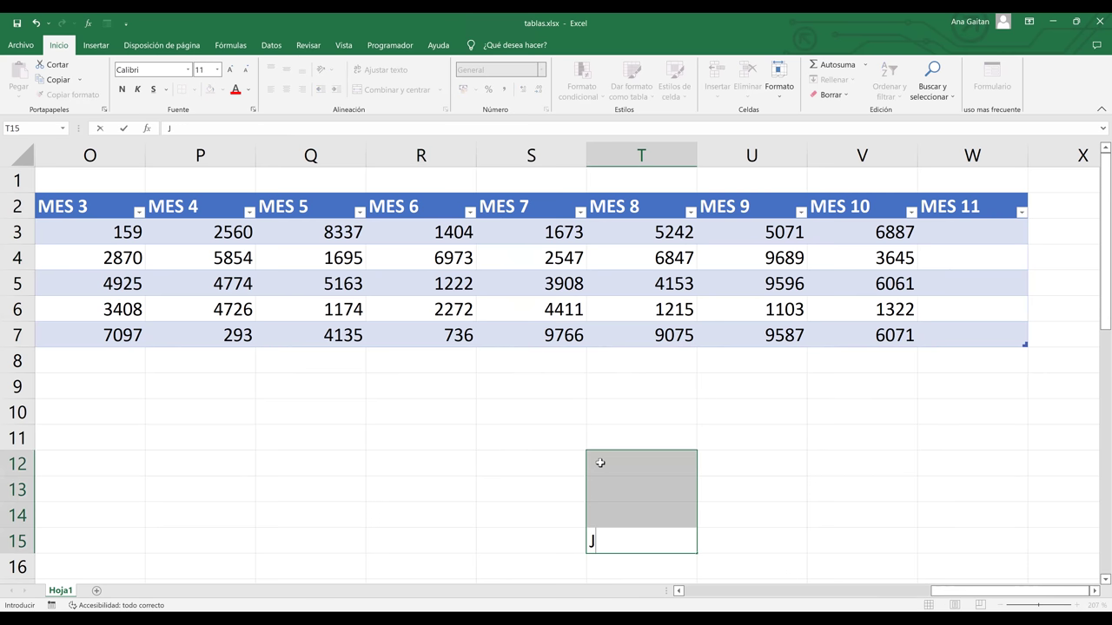
key("Return")
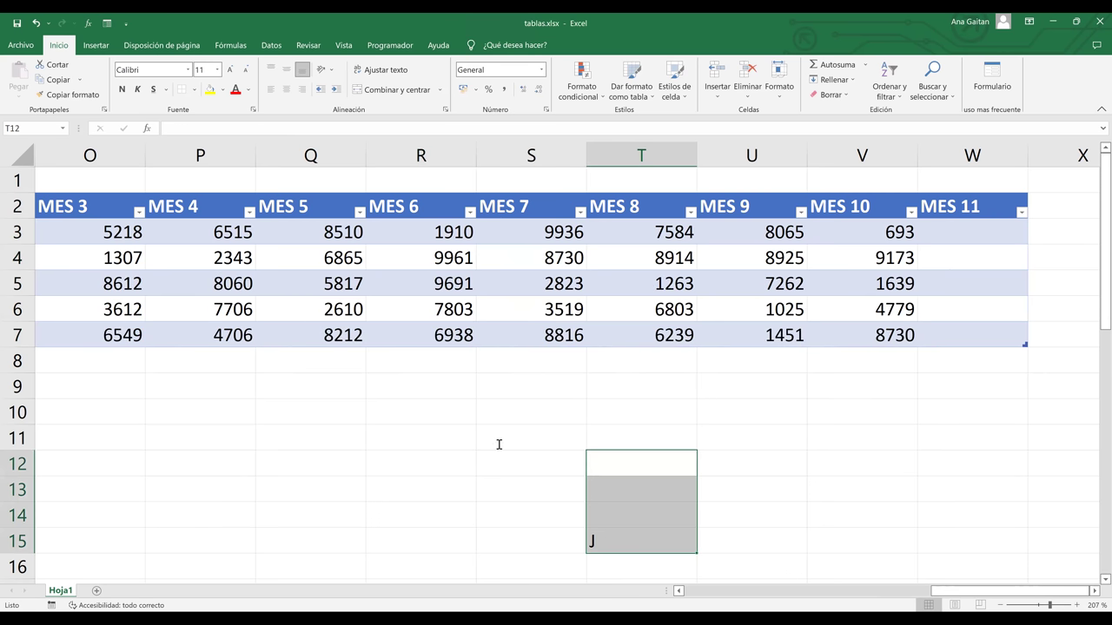
left_click(497, 445)
type("HBJHB")
key("Return")
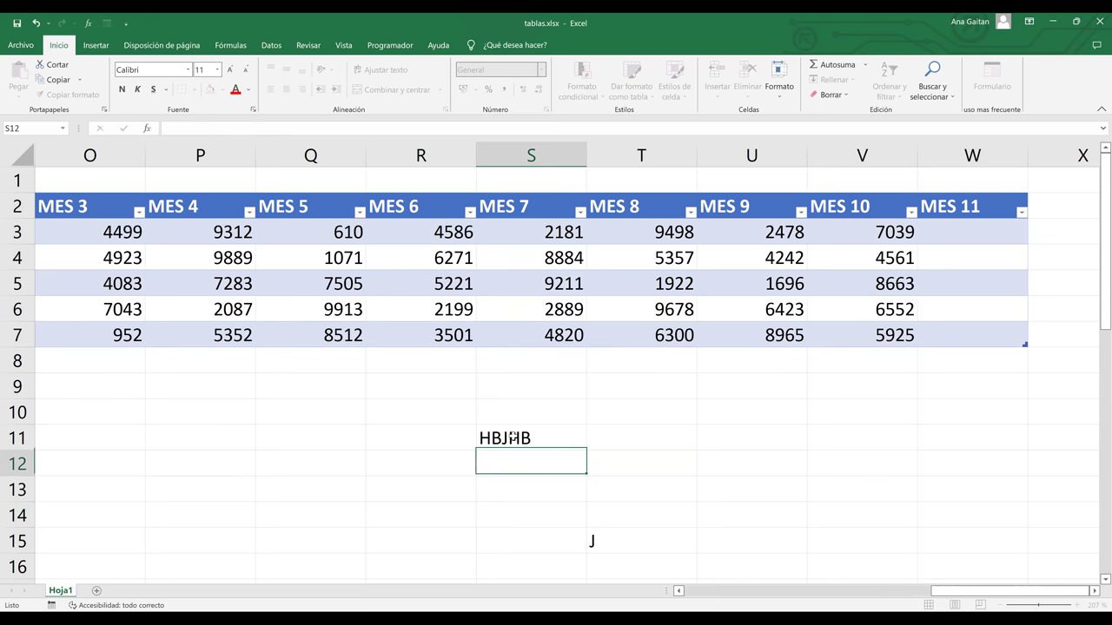
Clear the test texts from the range S11:T15
left_click(512, 436)
left_click_drag(561, 520, 611, 543)
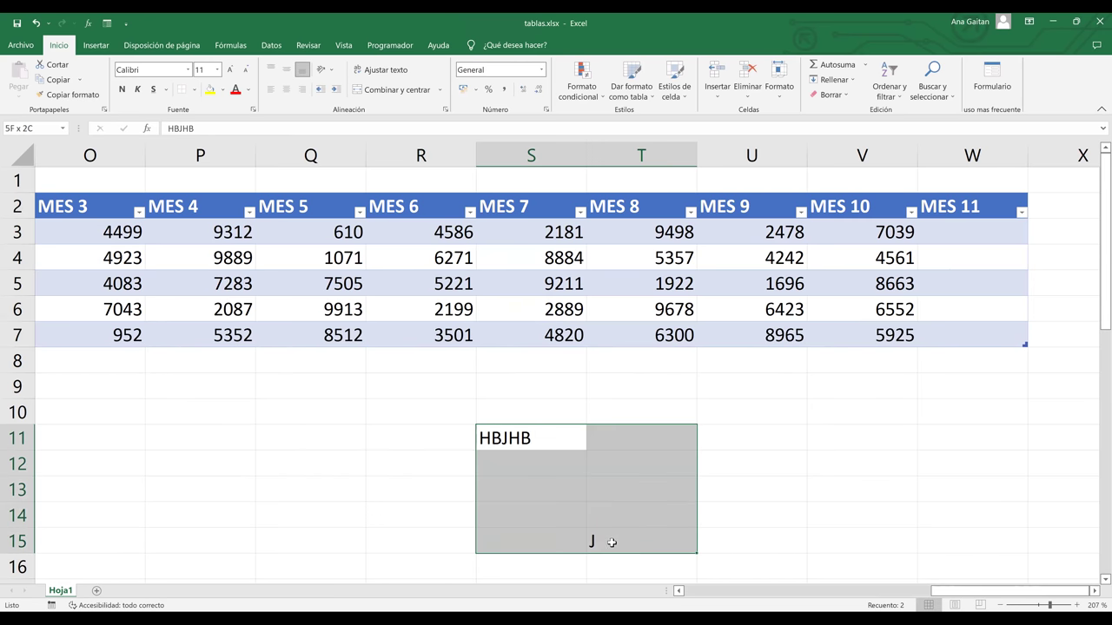
key("Delete")
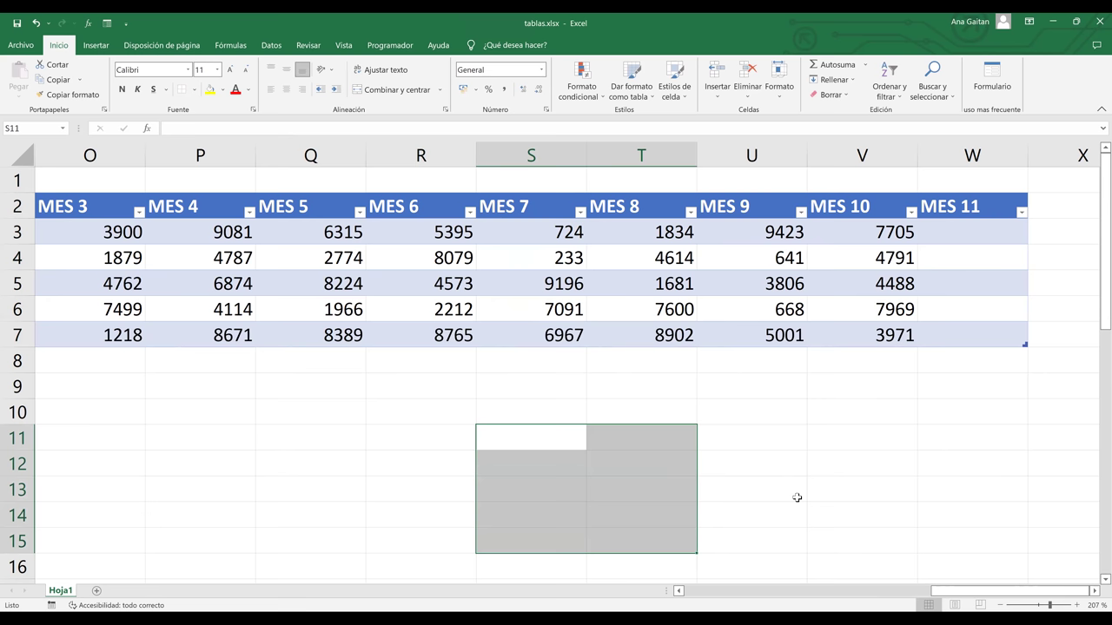
left_click(794, 494)
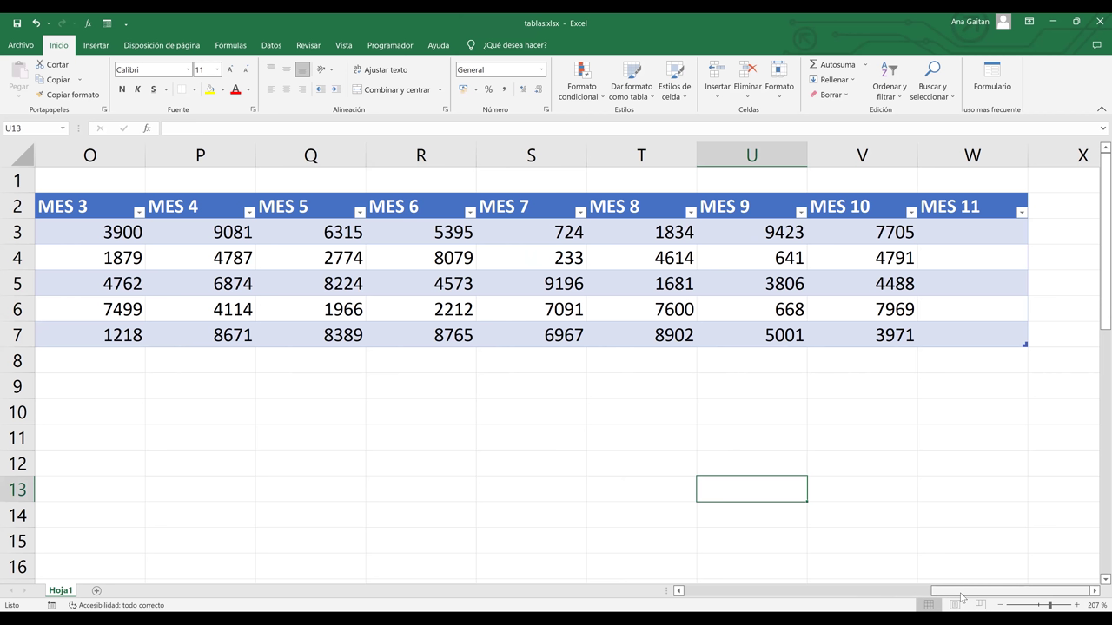
Delete worksheet column W containing the empty MES 11 table column
left_click(972, 171)
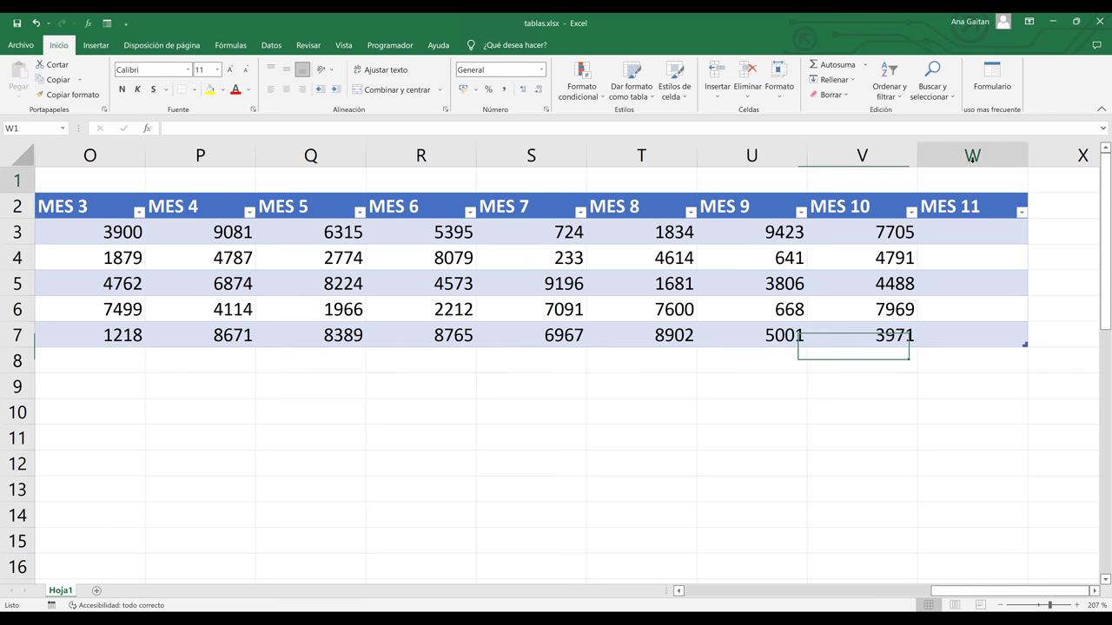
left_click(972, 155)
right_click(973, 159)
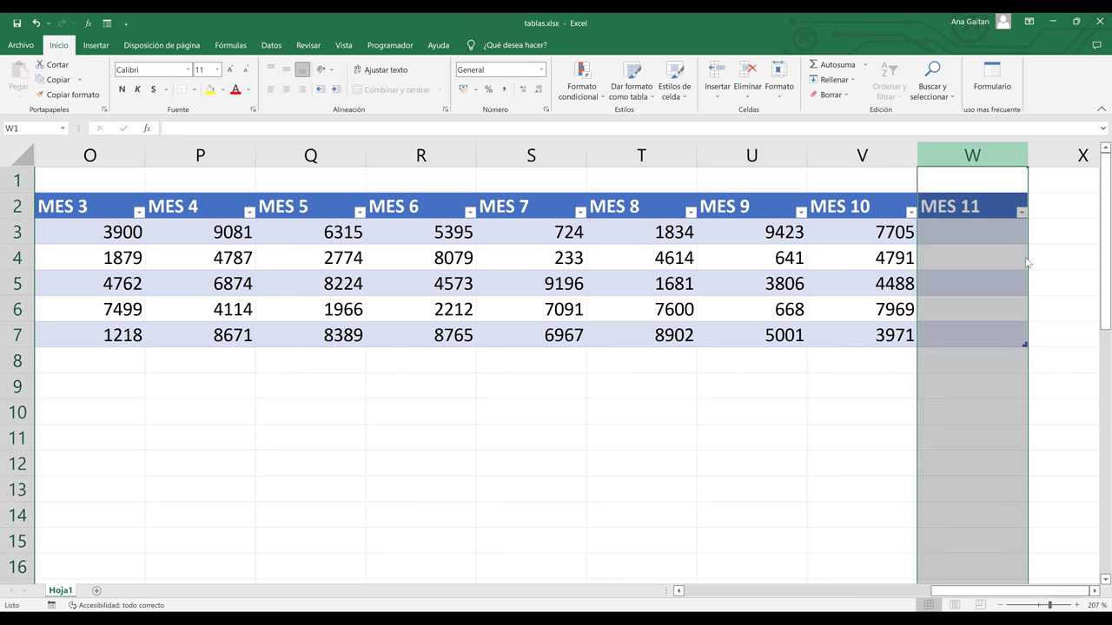
left_click(1027, 269)
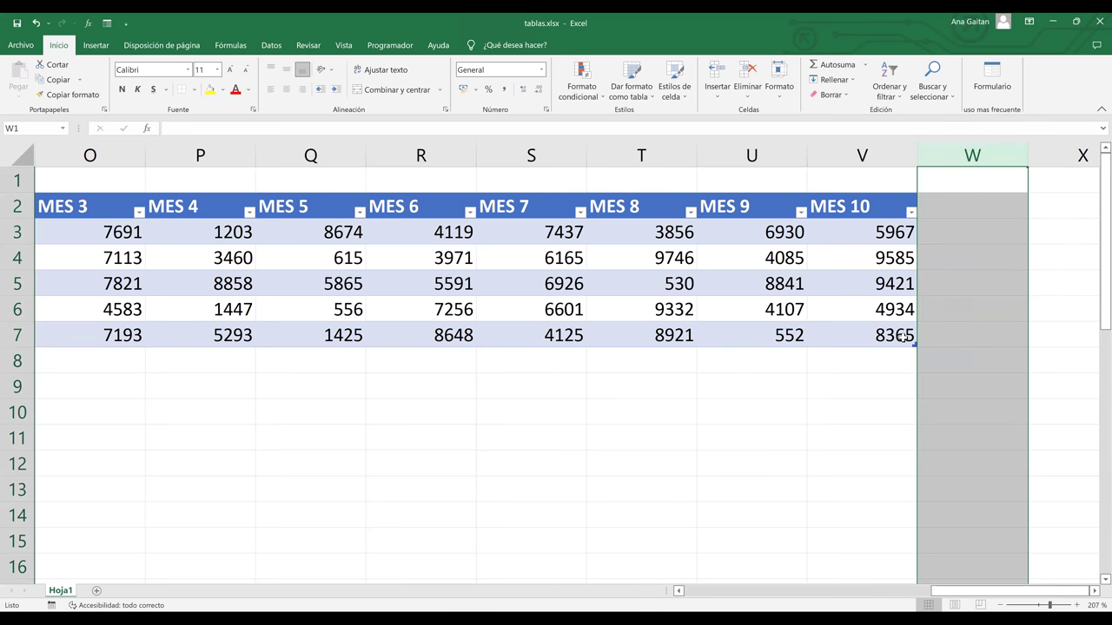
left_click(904, 337)
key("ctrl+shift+Up")
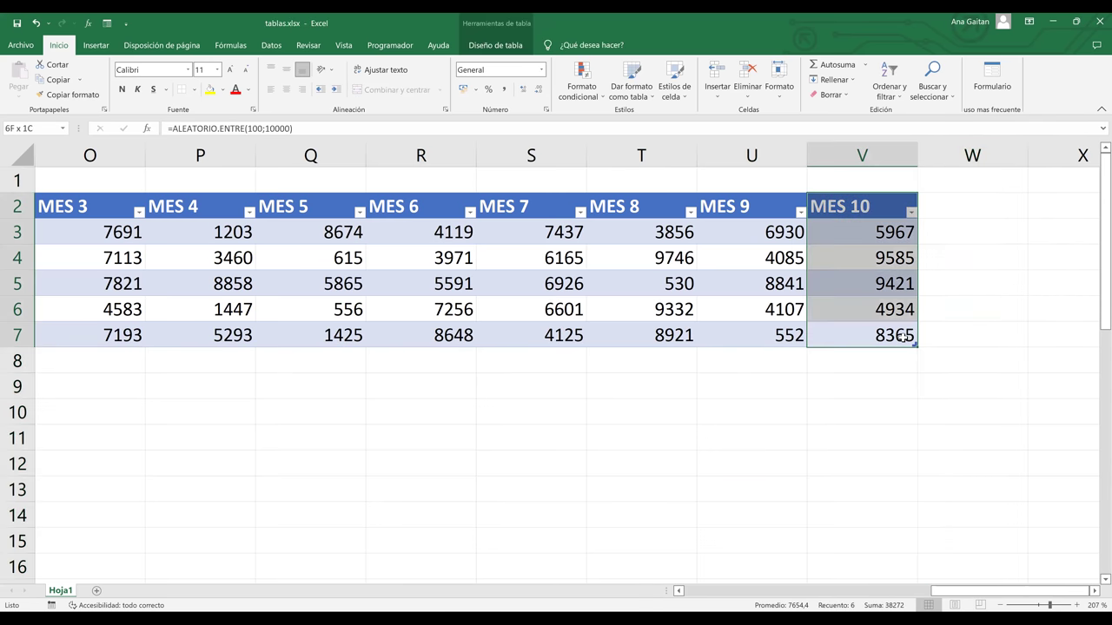
key("ctrl+Down")
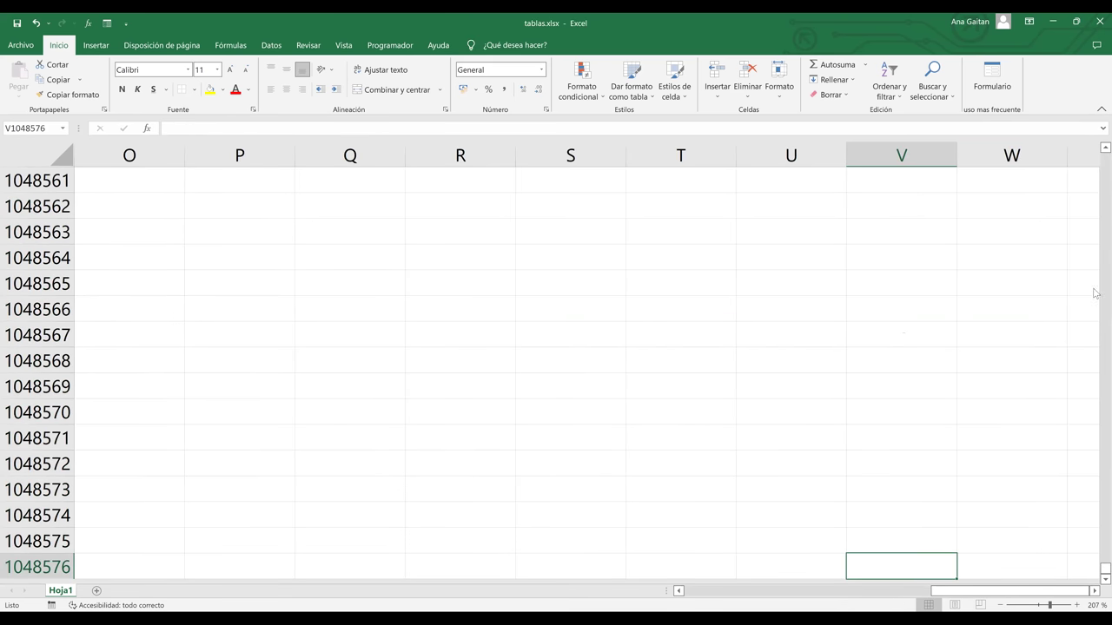
left_click_drag(1105, 305, 1104, 300)
scroll(941, 305, "up", 2)
left_click(899, 339)
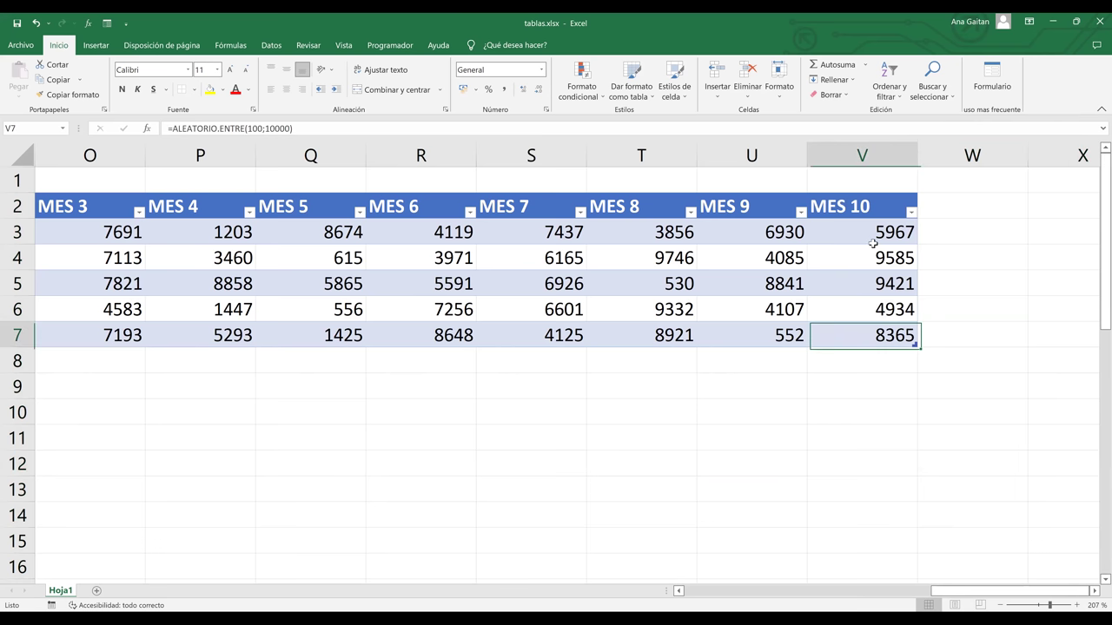
left_click(869, 234, "shift")
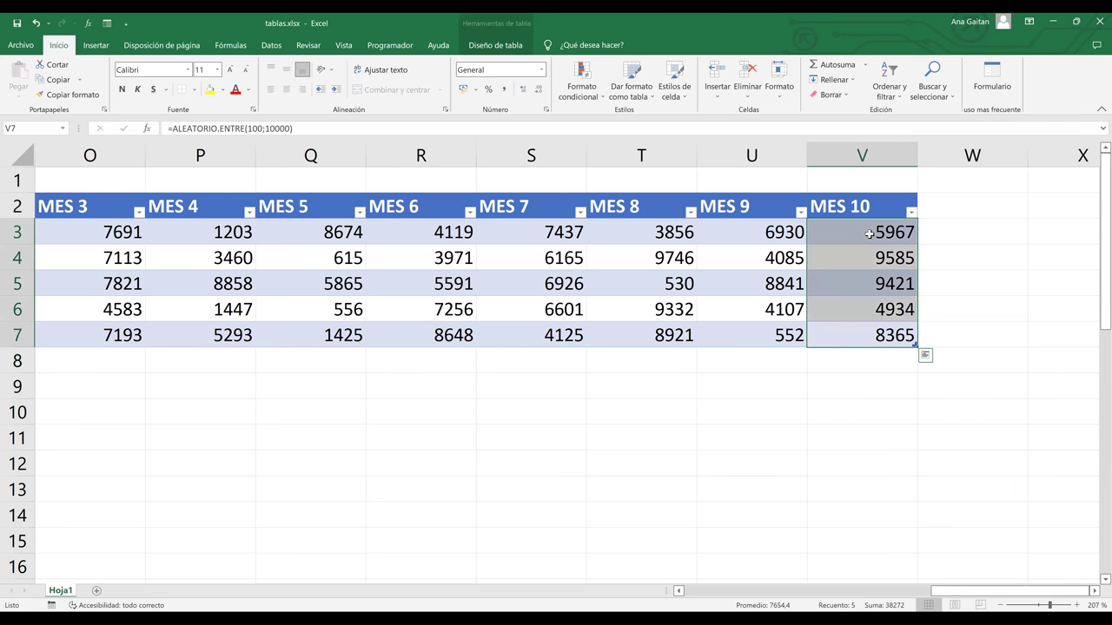
key("ctrl+shift+Left")
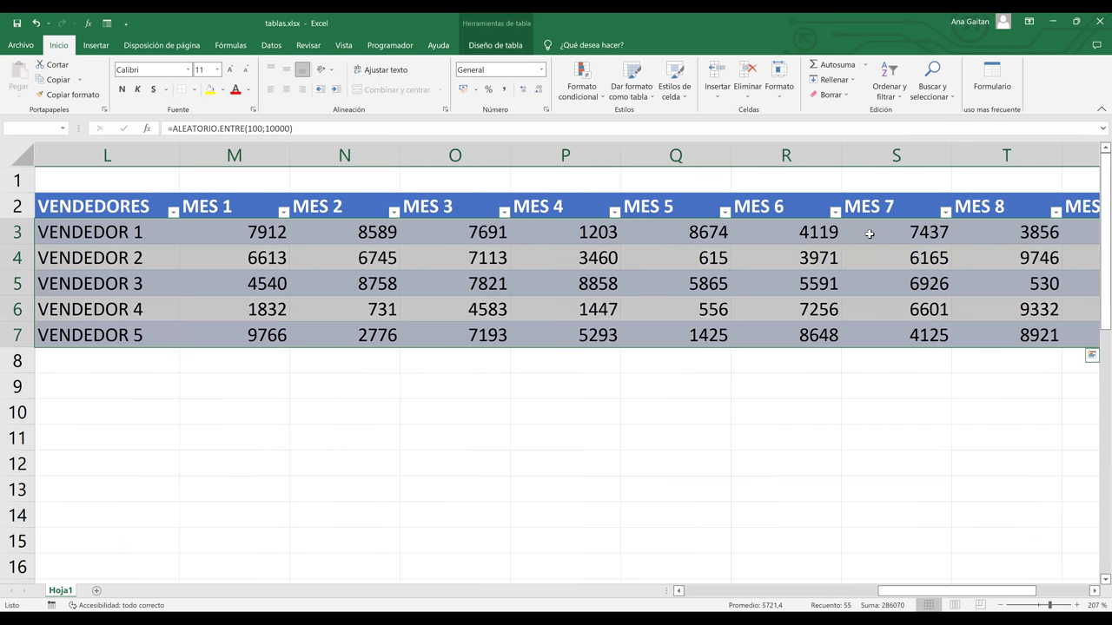
key("ctrl+Left")
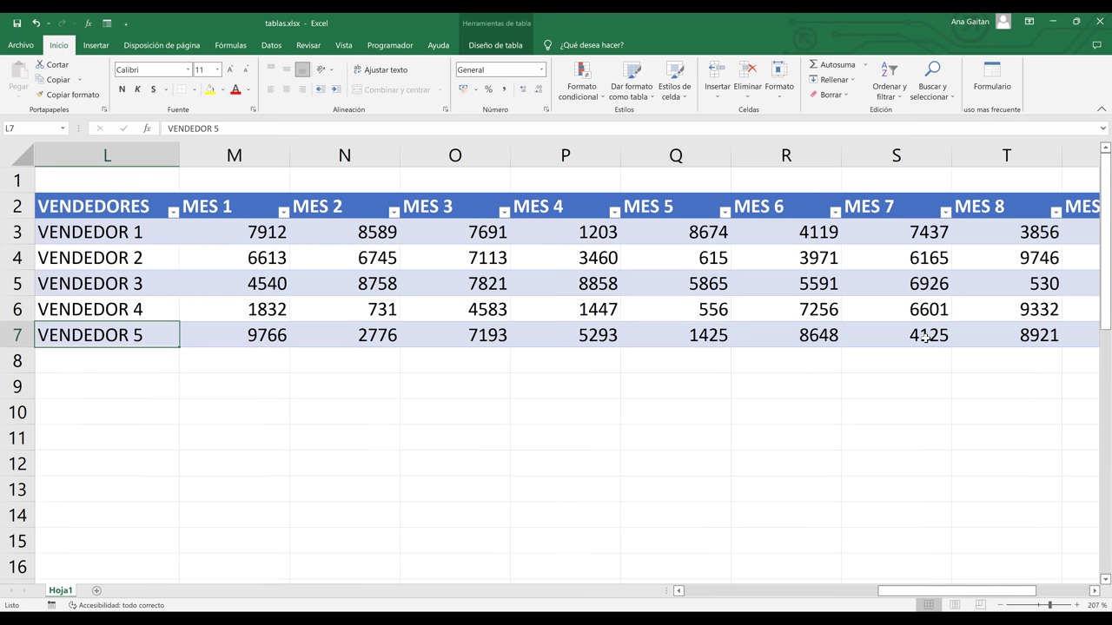
Copy the random sales figures of MES 1 to MES 10 in M3:V7
left_click_drag(234, 232, 1006, 309)
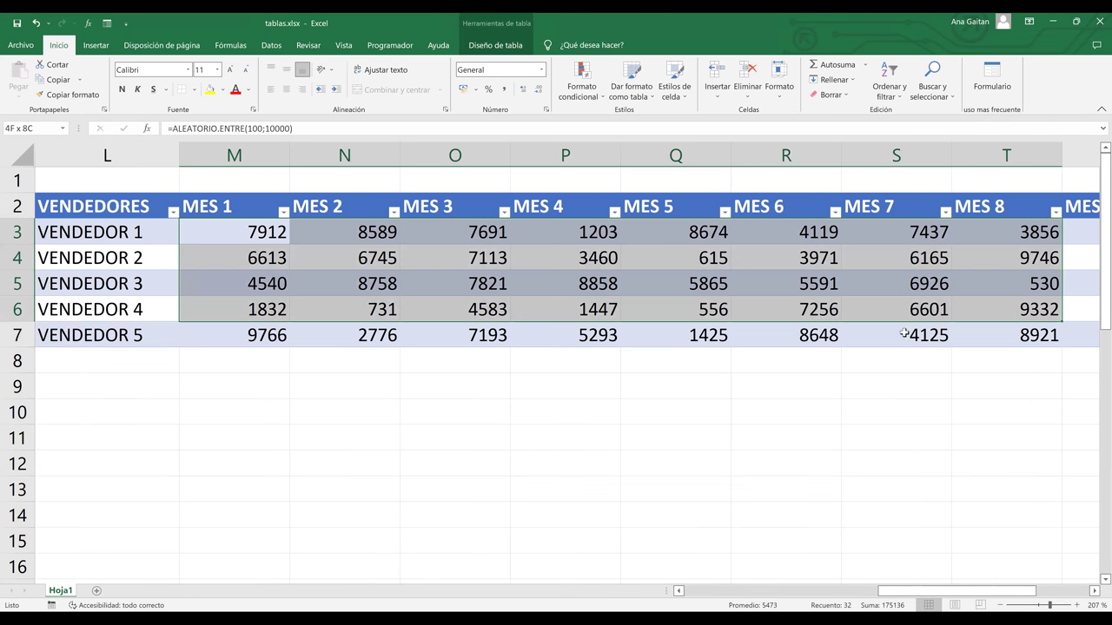
left_click_drag(905, 333, 891, 339)
key("ctrl+c")
key("Left")
key("Left")
key("Left")
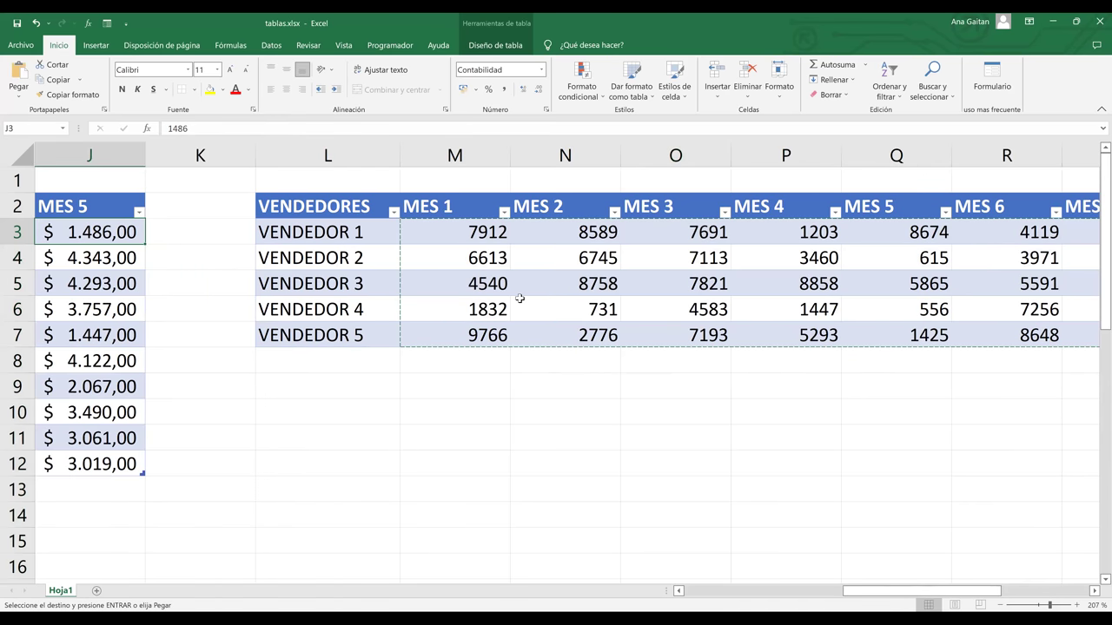
Paste the copied range as values only onto itself starting at M3, replacing the random formulas with fixed numbers
left_click(427, 229)
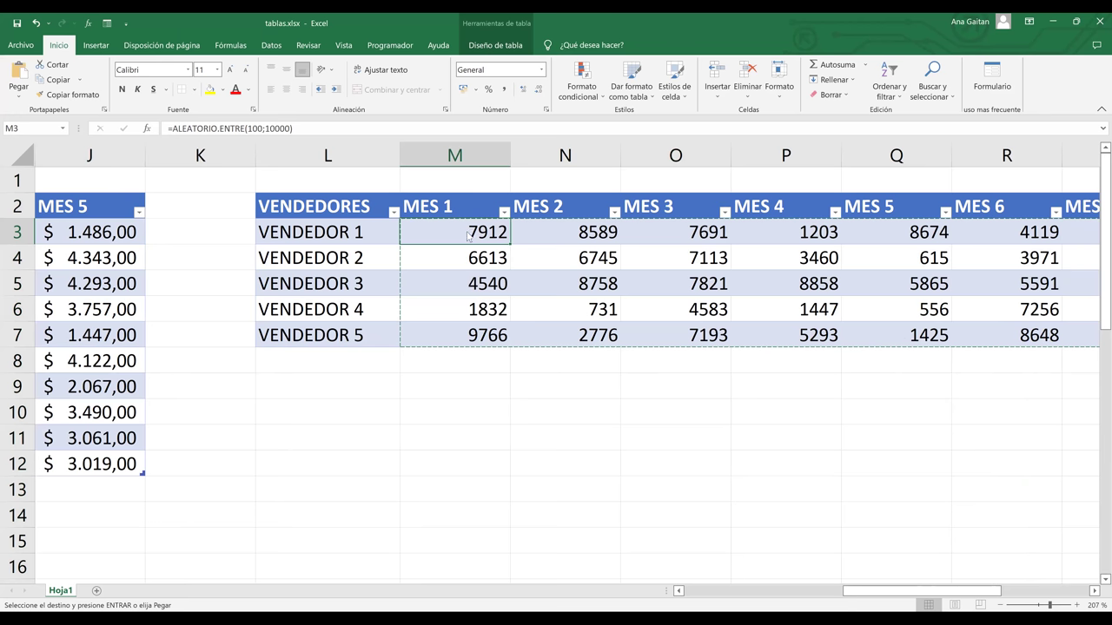
right_click(465, 231)
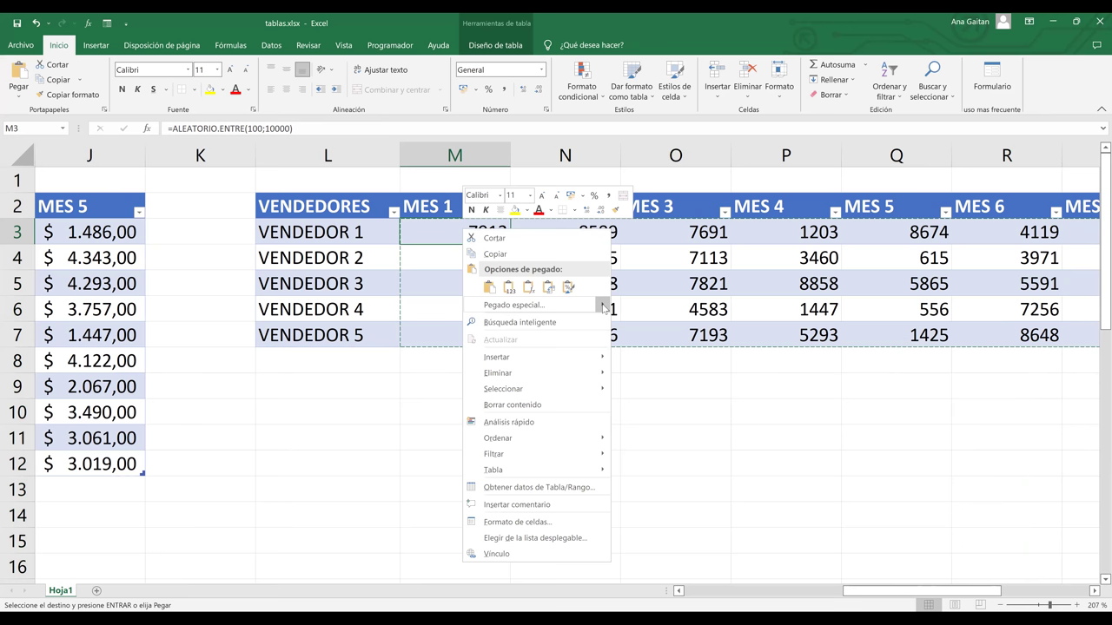
mouse_move(604, 308)
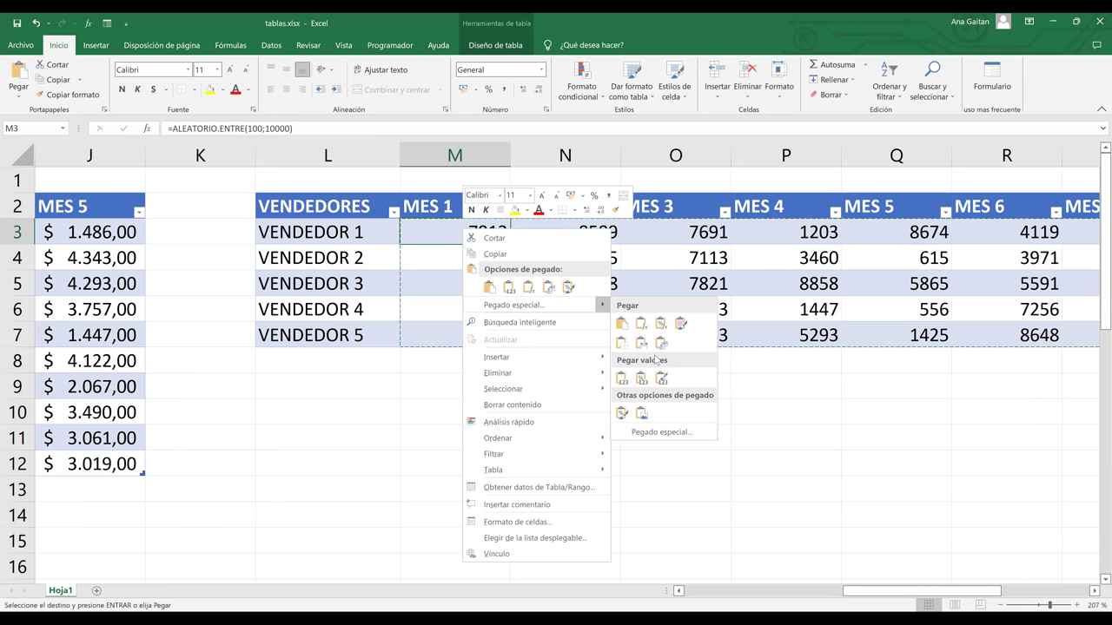
left_click(602, 308)
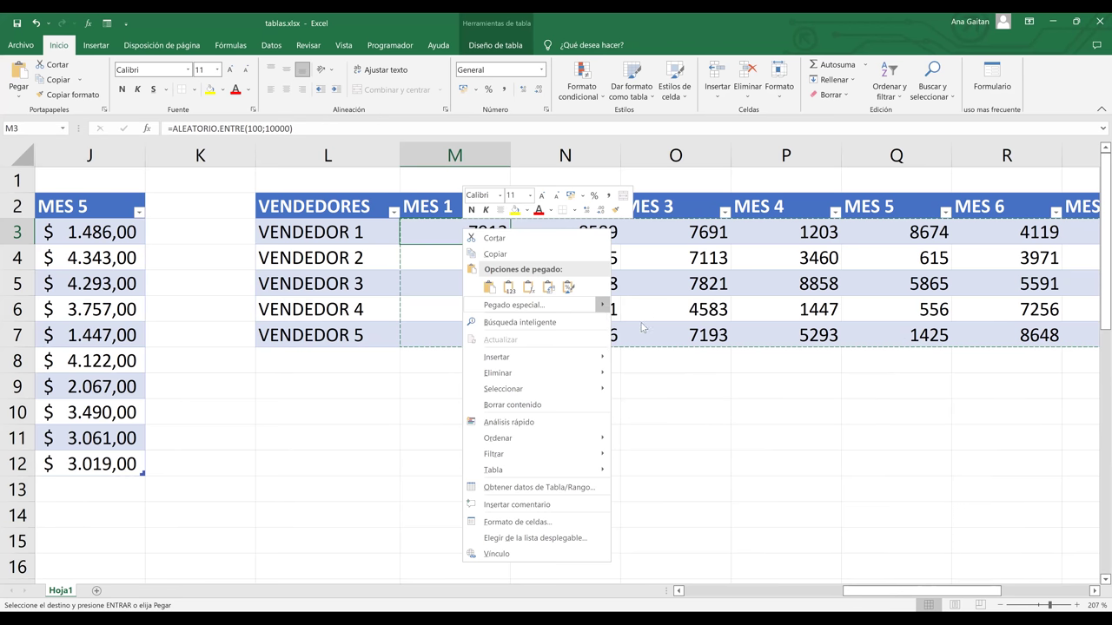
mouse_move(601, 307)
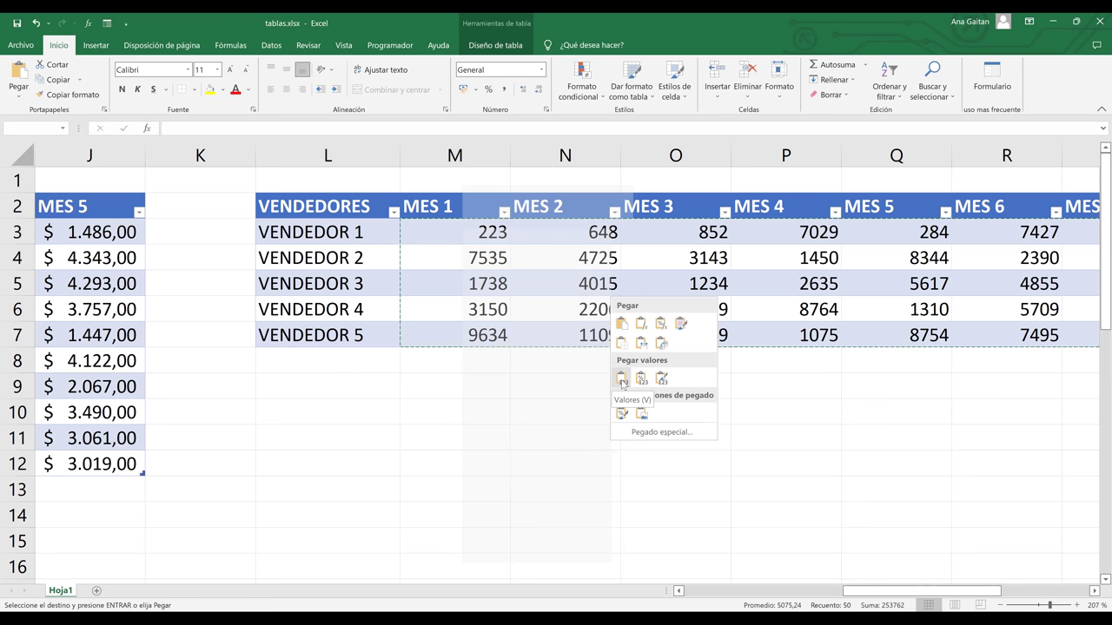
key("v")
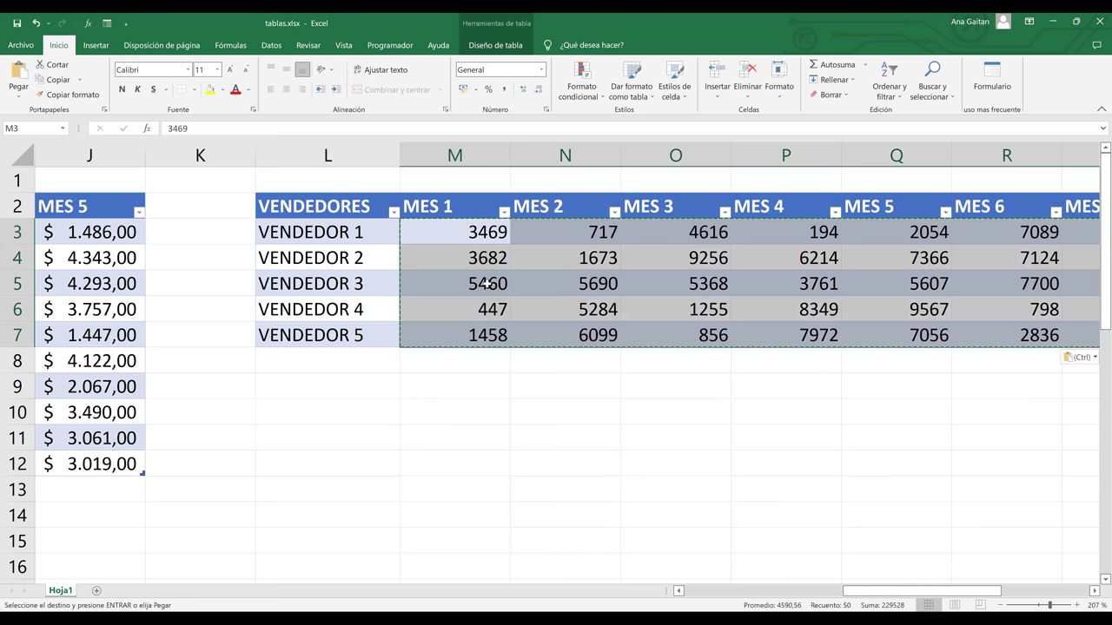
Check that cells M3 to M6 of MES 1 contain plain numbers instead of formulas, and end copy mode
left_click(467, 259)
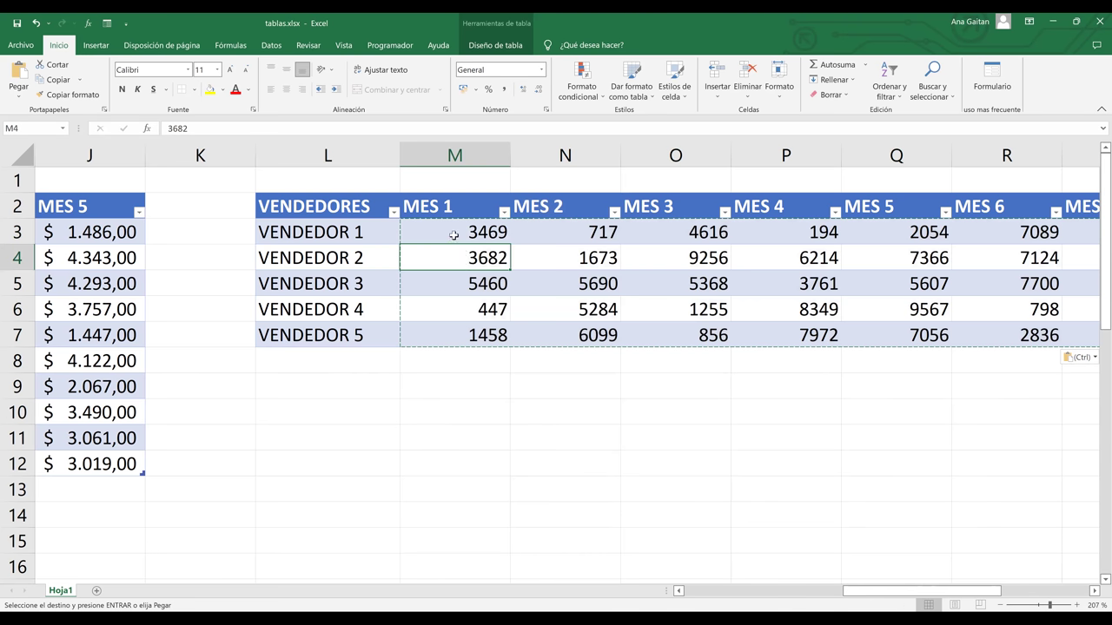
left_click(456, 232)
left_click(457, 277)
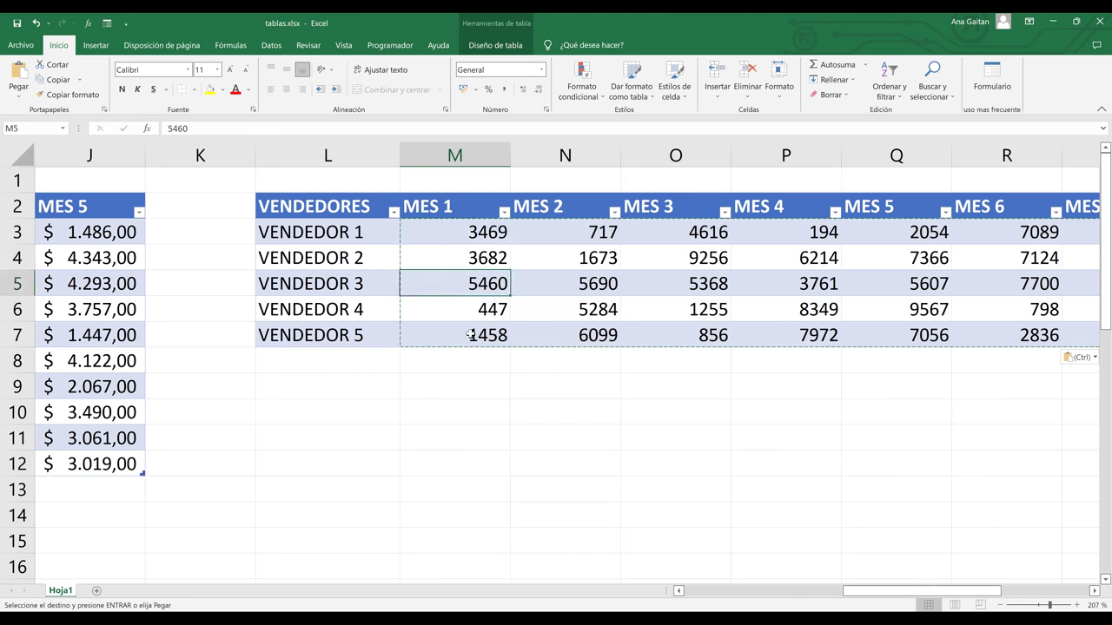
left_click(459, 303)
key("Escape")
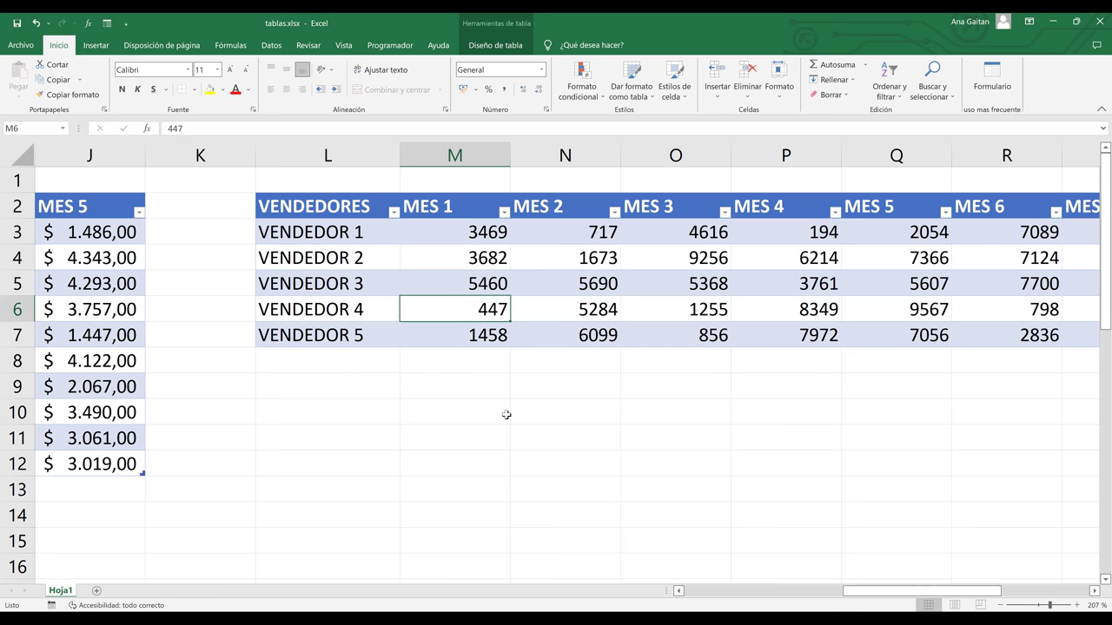
Enter the test text KJNKJHNK in M10 to test whether the sales values still recalculate
left_click(506, 415)
type("KJNKJHNK")
key("Return")
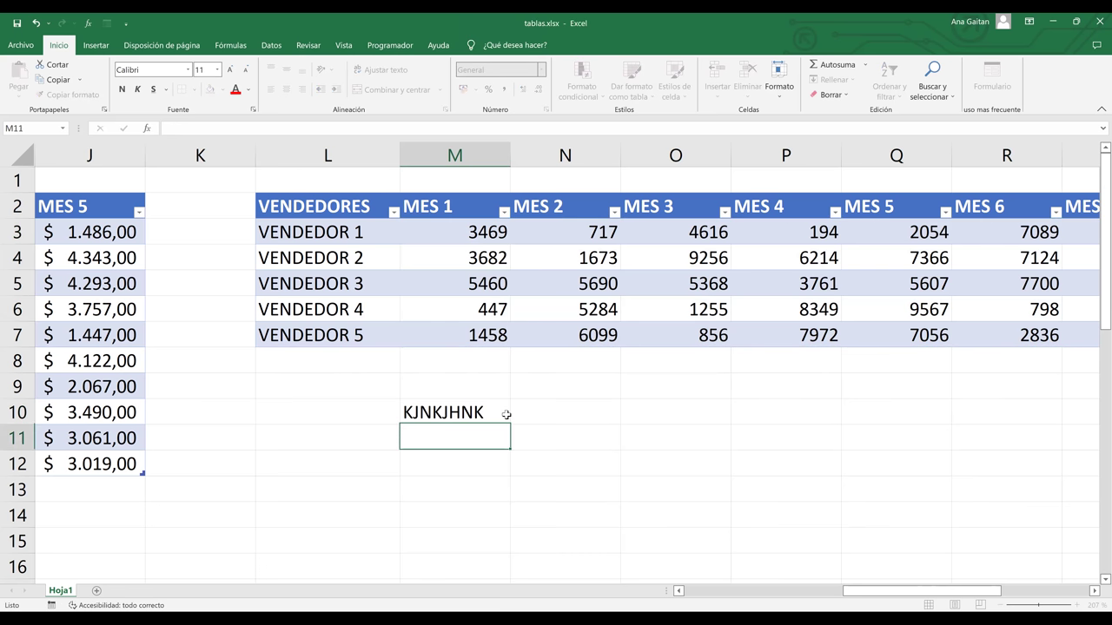
Delete the test text from cell M10
left_click(497, 417)
key("Delete")
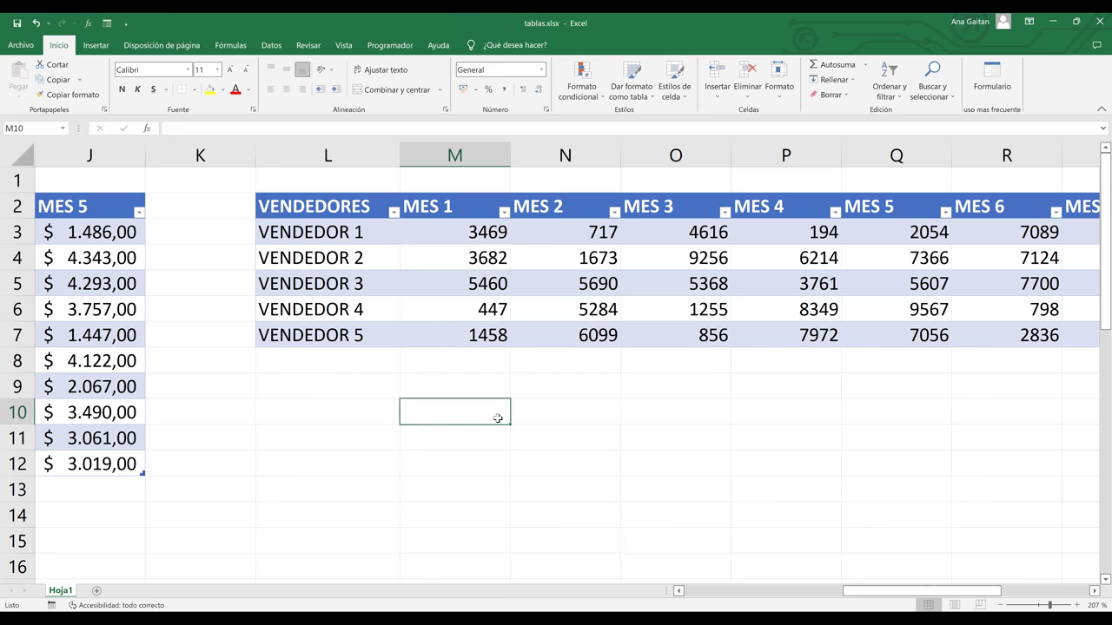
left_click(599, 422)
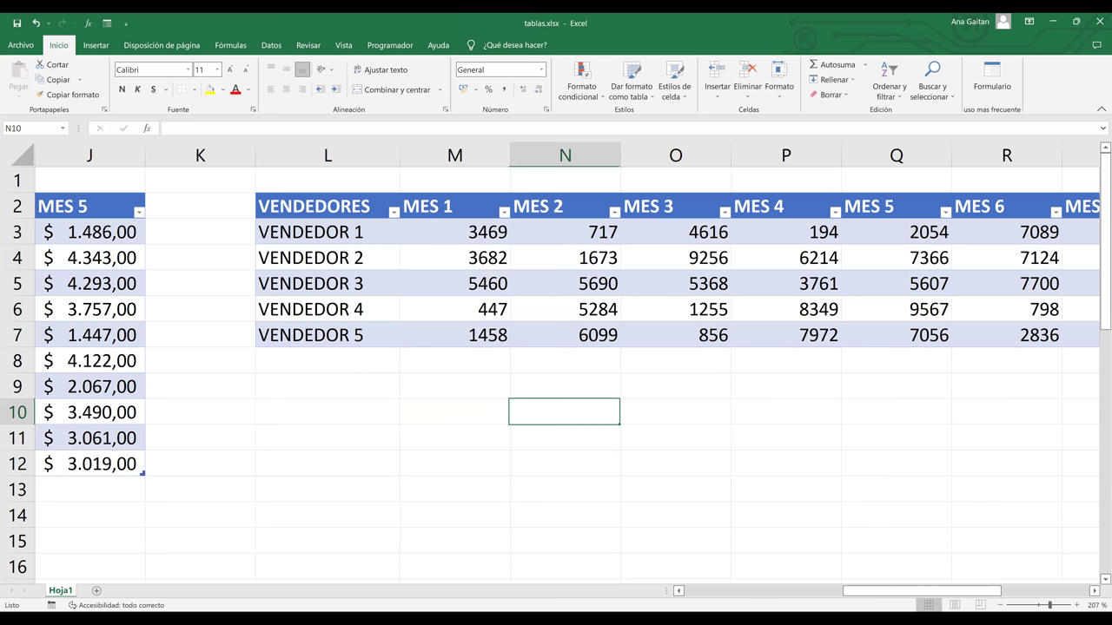
Apply the Moneda number format to the sales figures of MES 1 to MES 10 in M3:V7
left_click_drag(910, 595, 823, 592)
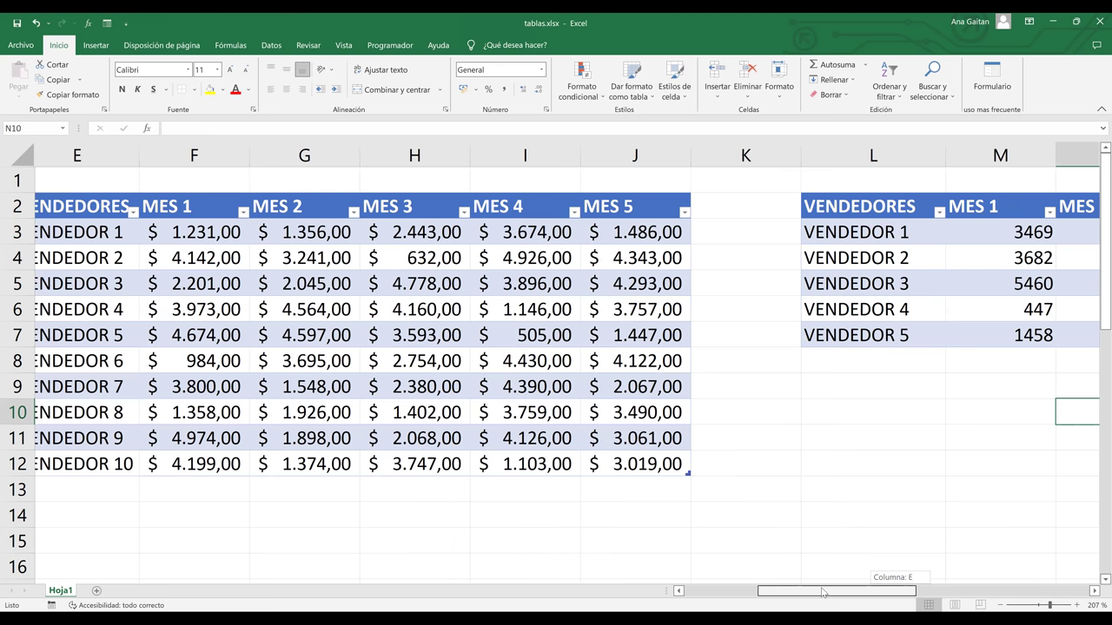
left_click_drag(822, 593, 718, 363)
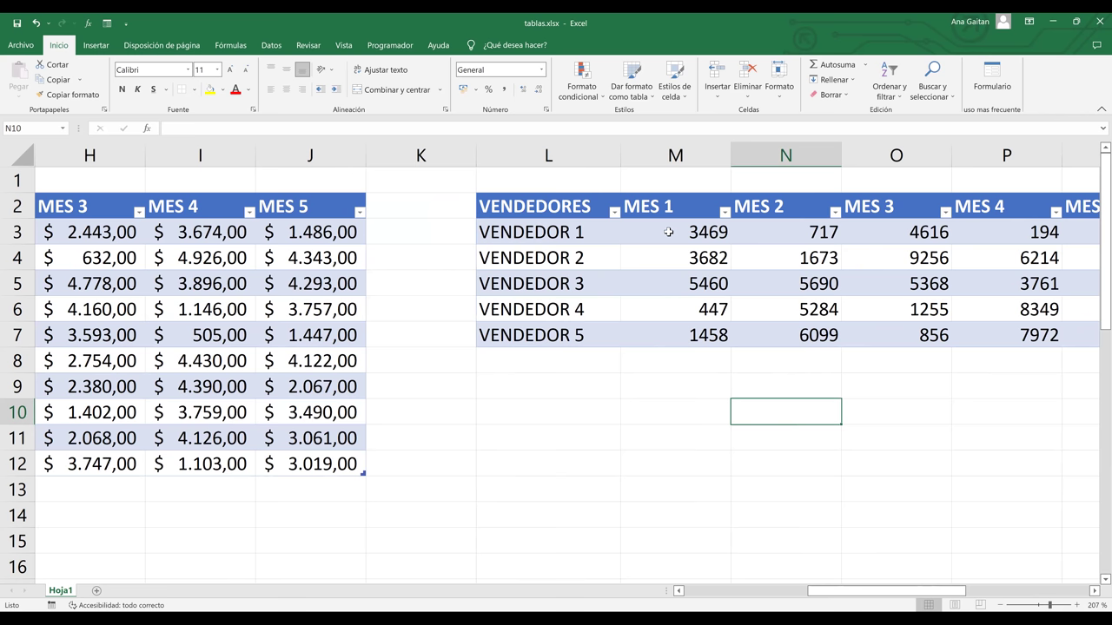
left_click(669, 232)
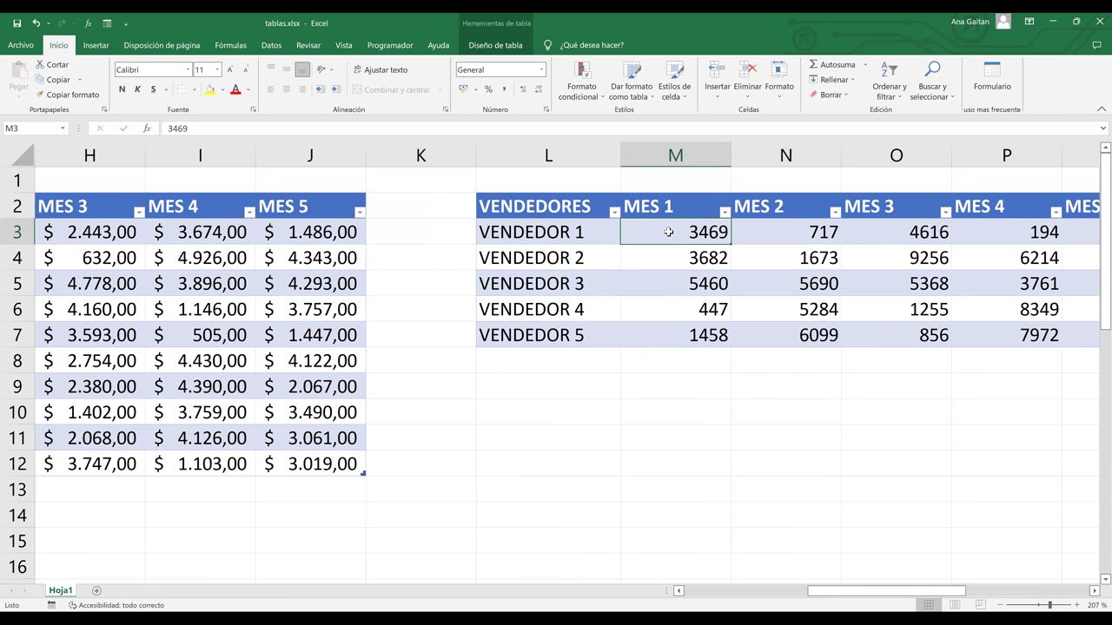
key("shift+Right")
key("shift+Right")
key("shift+Right")
key("shift+Right")
key("shift+Right")
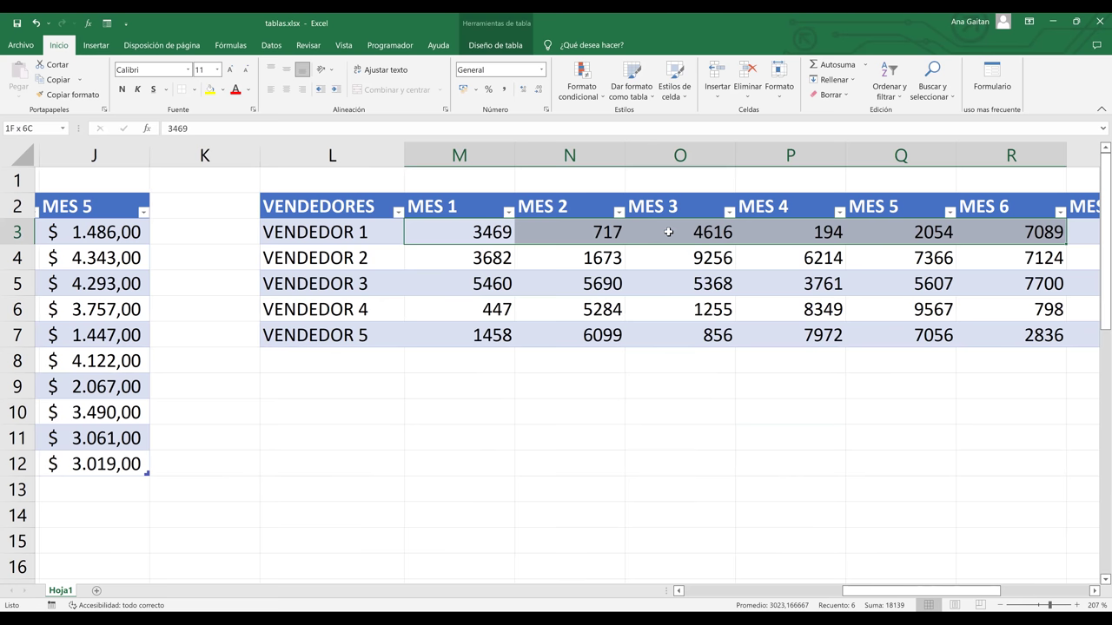
key("shift+Right")
key("shift+Right")
key("shift+Right")
key("shift+Right")
key("shift+Down")
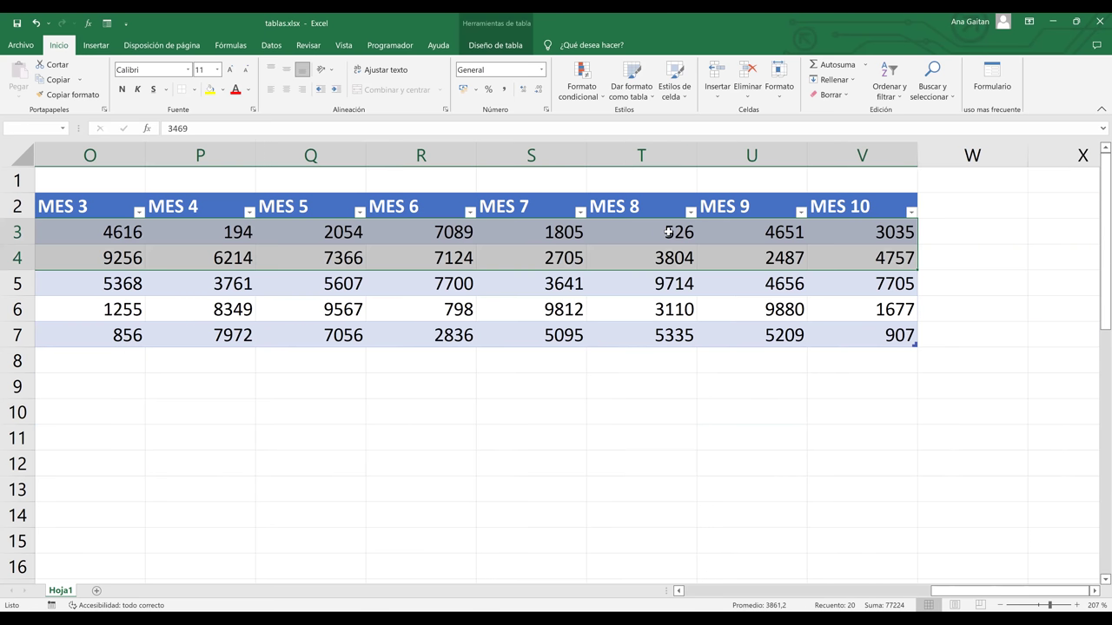
key("shift+Down")
key("shift+Down")
key("shift+Down")
left_click(541, 70)
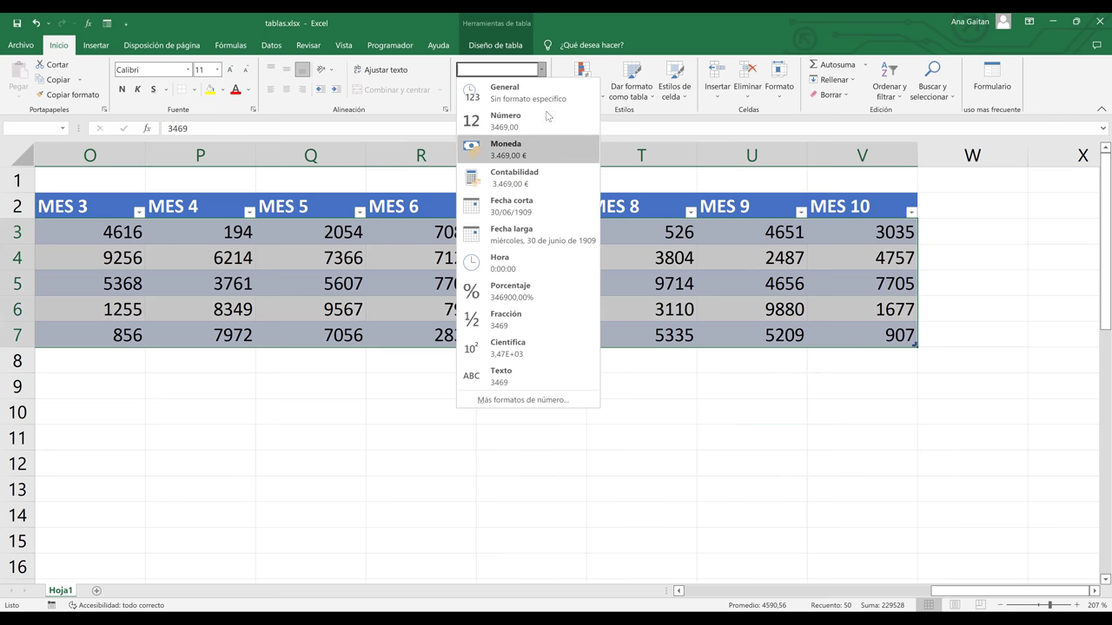
left_click(523, 152)
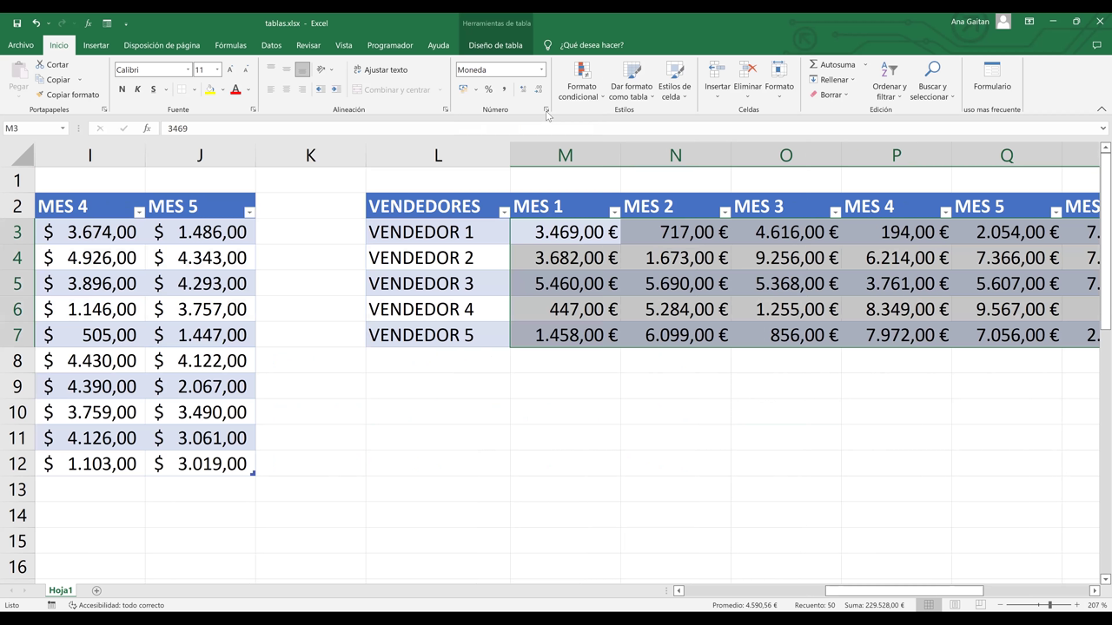
Change the currency symbol of M3:V7 to $ Español (El Salvador) and deselect the range
key("ctrl+1")
left_click(412, 132)
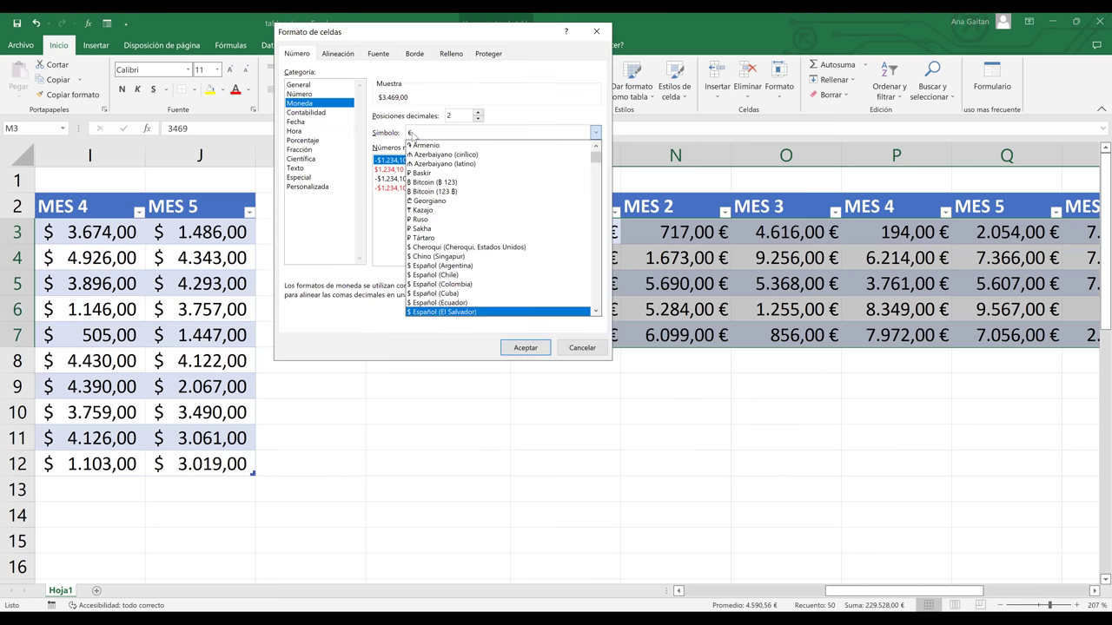
left_click(517, 349)
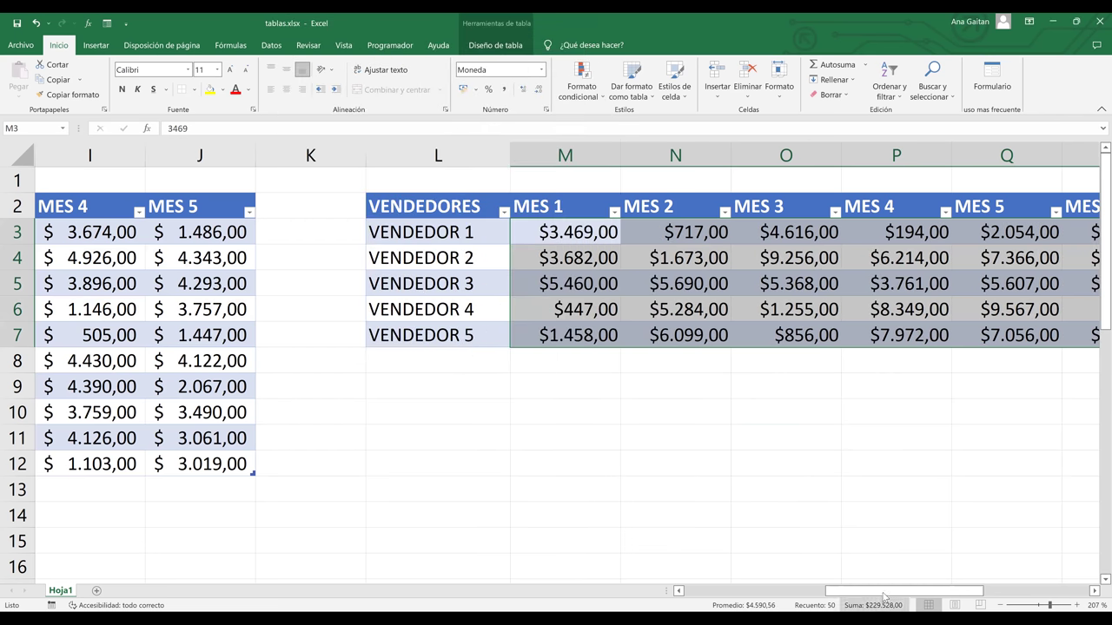
left_click(896, 515)
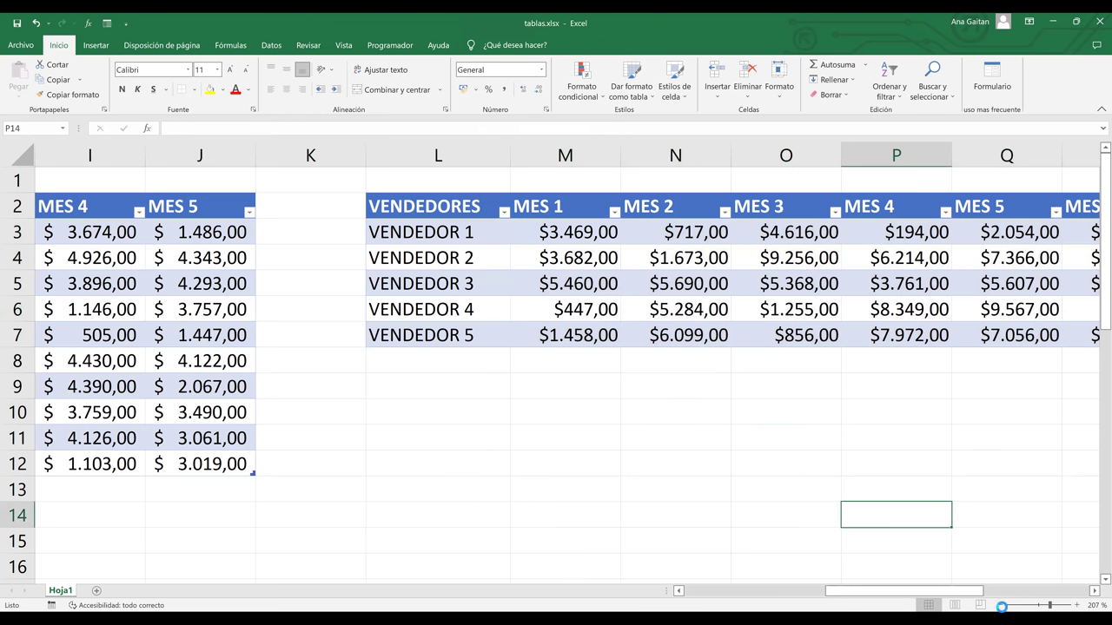
Compare how the currency symbols are aligned in the first table's MES 3 column and in the second vendor table
scroll(556, 365, "down", 2, "ctrl")
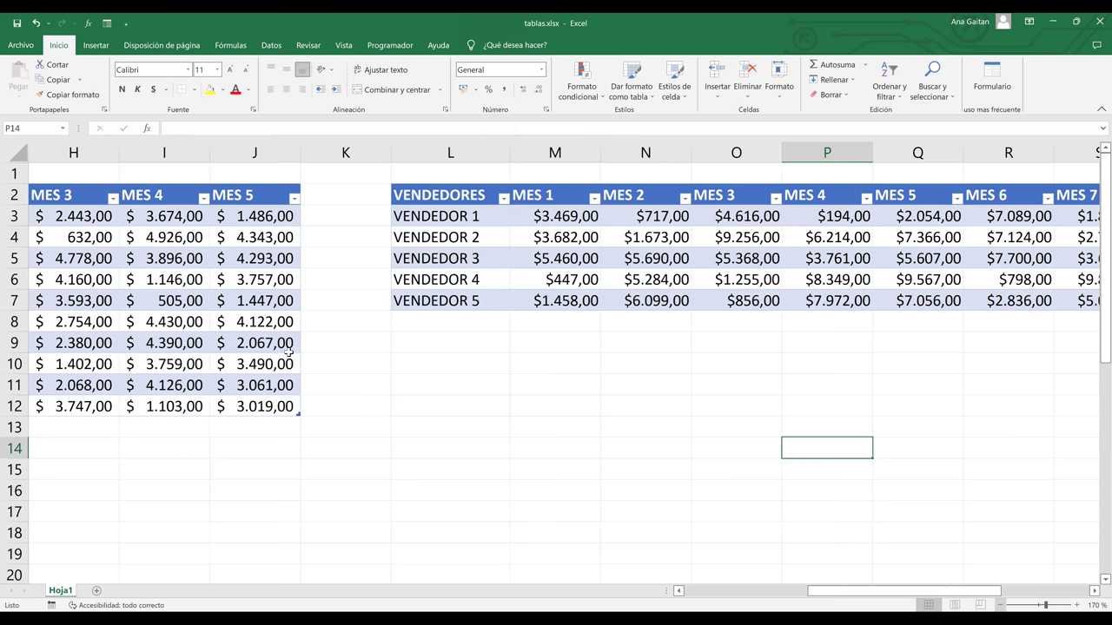
scroll(289, 353, "left", 2)
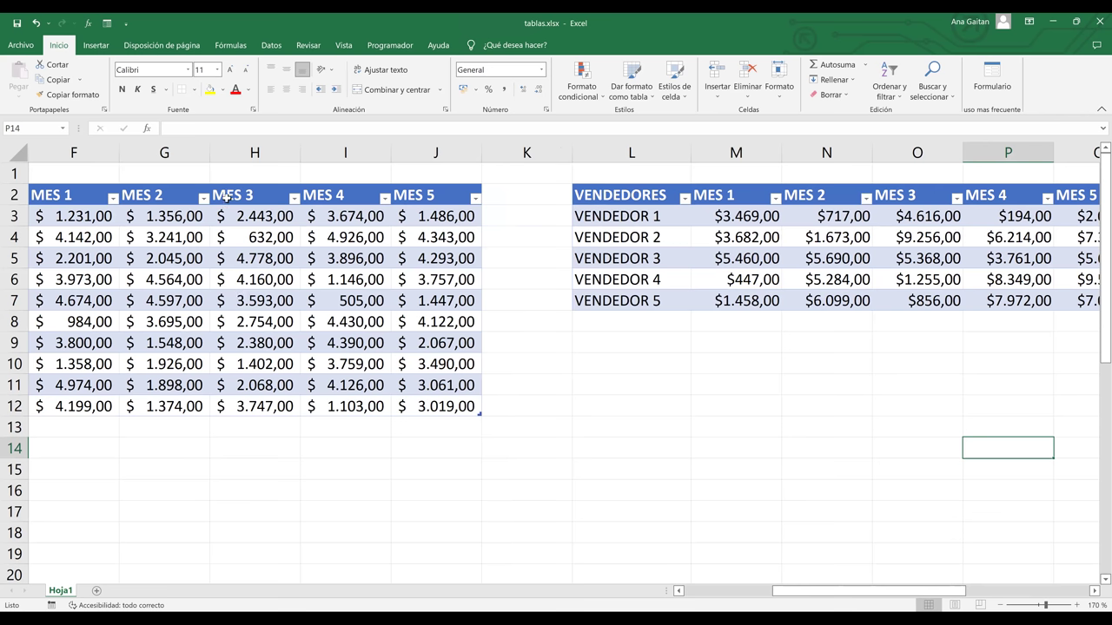
left_click_drag(252, 195, 237, 311)
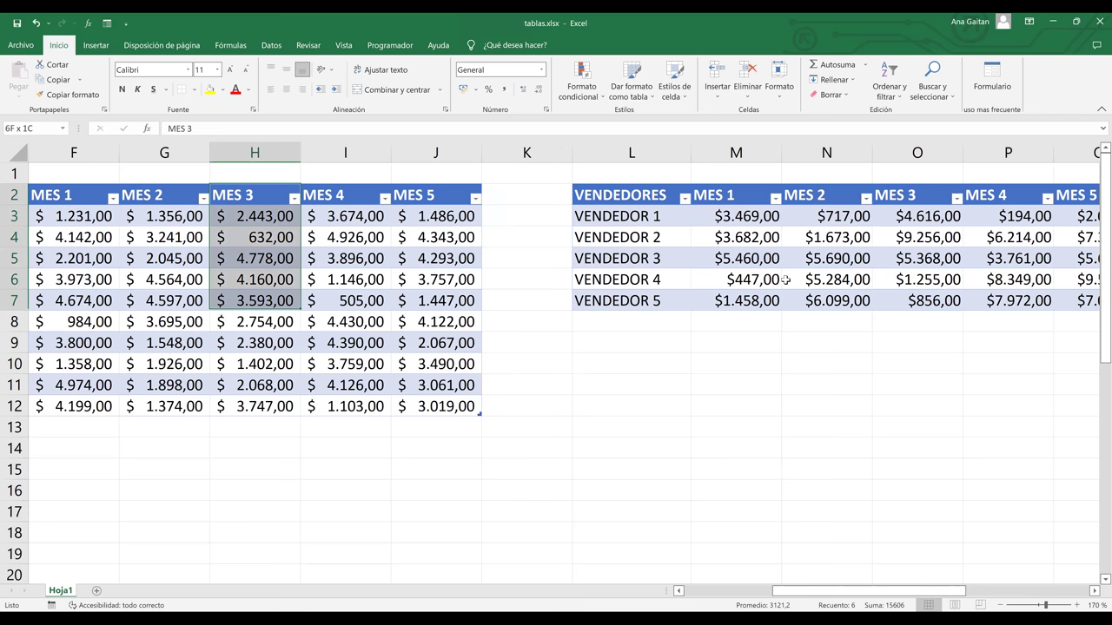
key("shift+Down")
key("shift+Down")
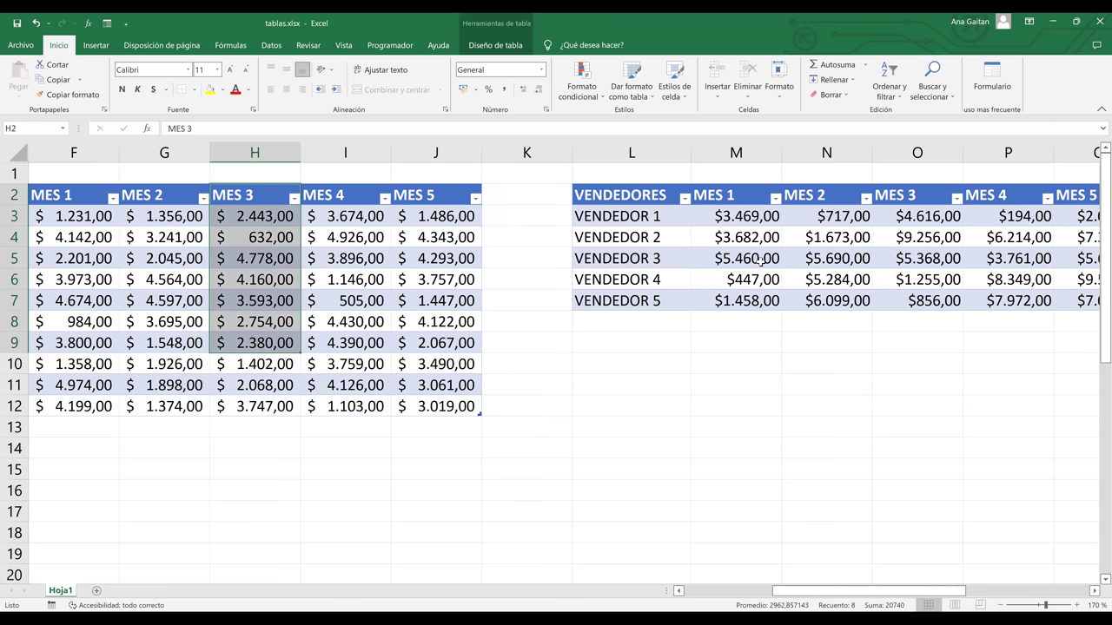
left_click(887, 264)
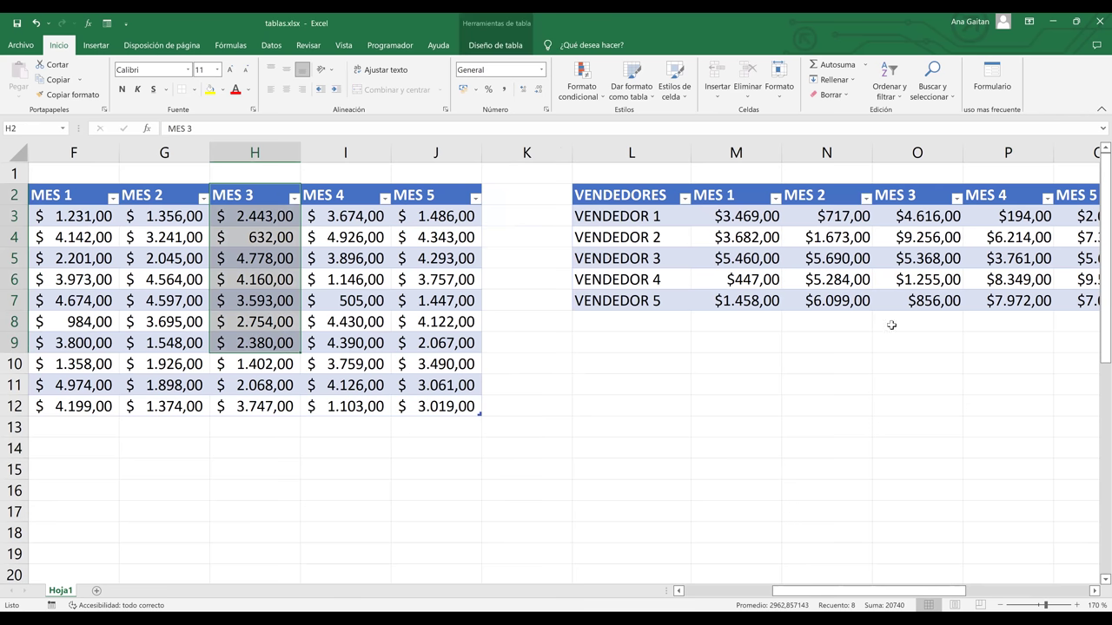
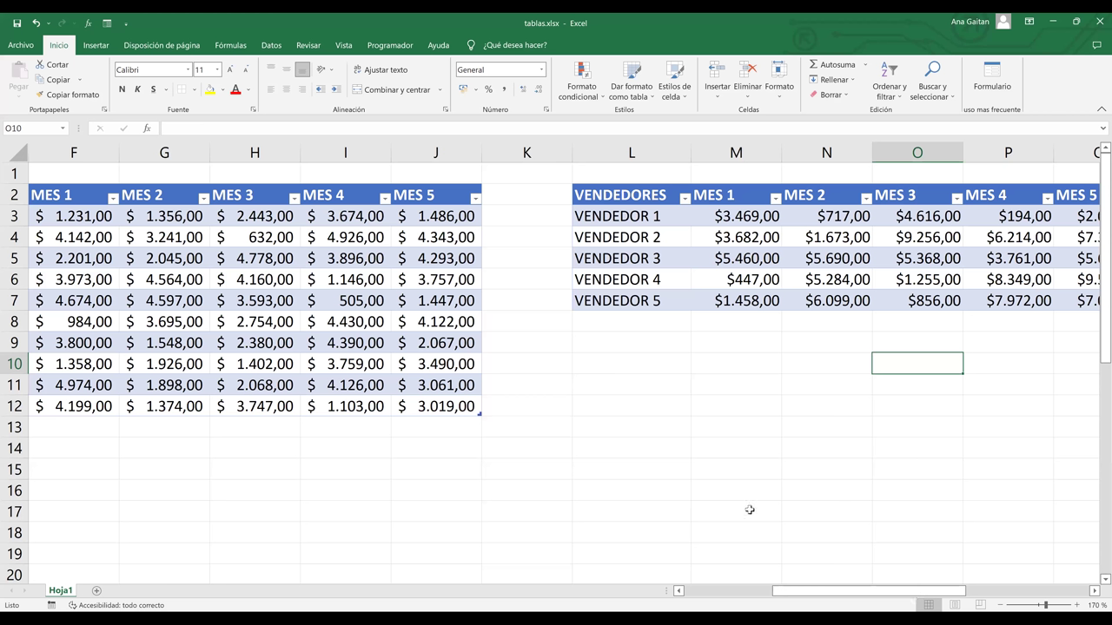
Check which number format is applied to individual sales cells in each of the two vendor tables
scroll(539, 226, "left", 3)
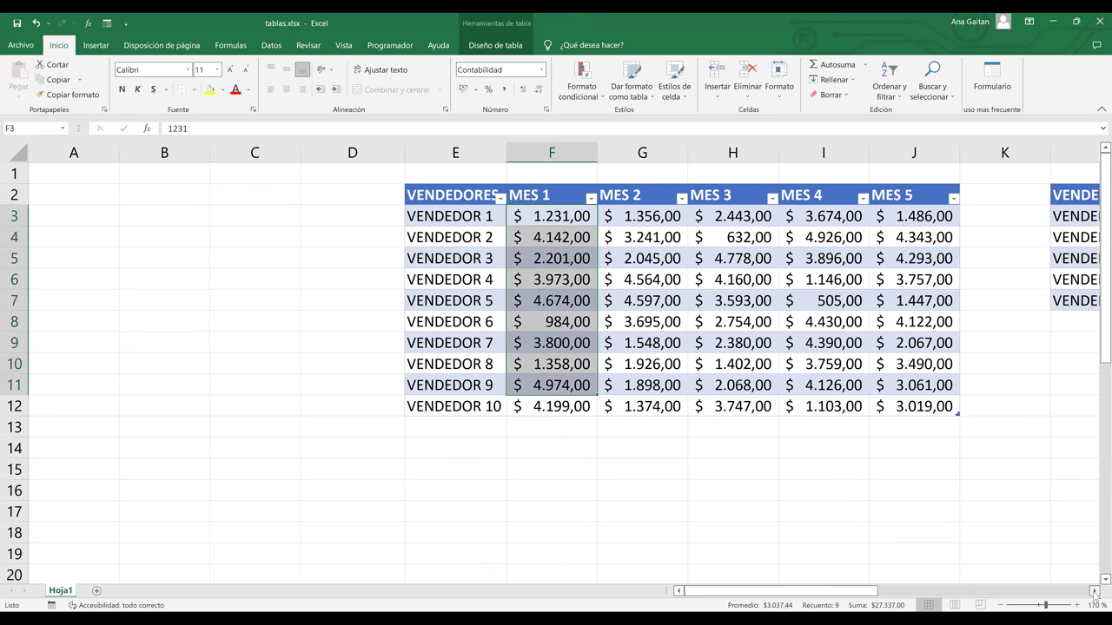
scroll(672, 243, "right", 3)
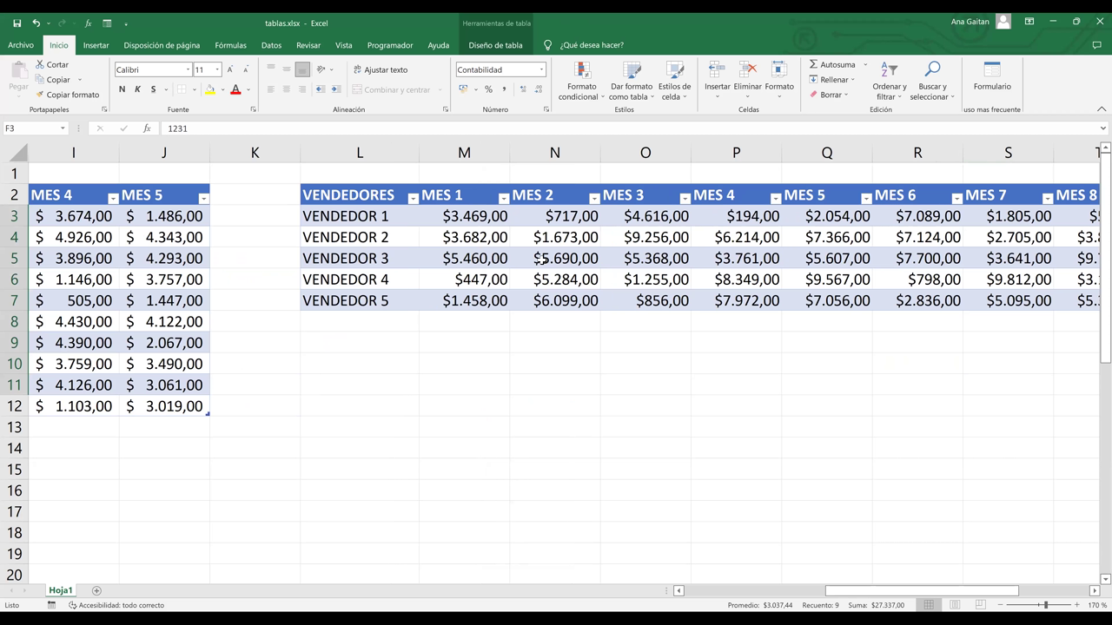
left_click(467, 282)
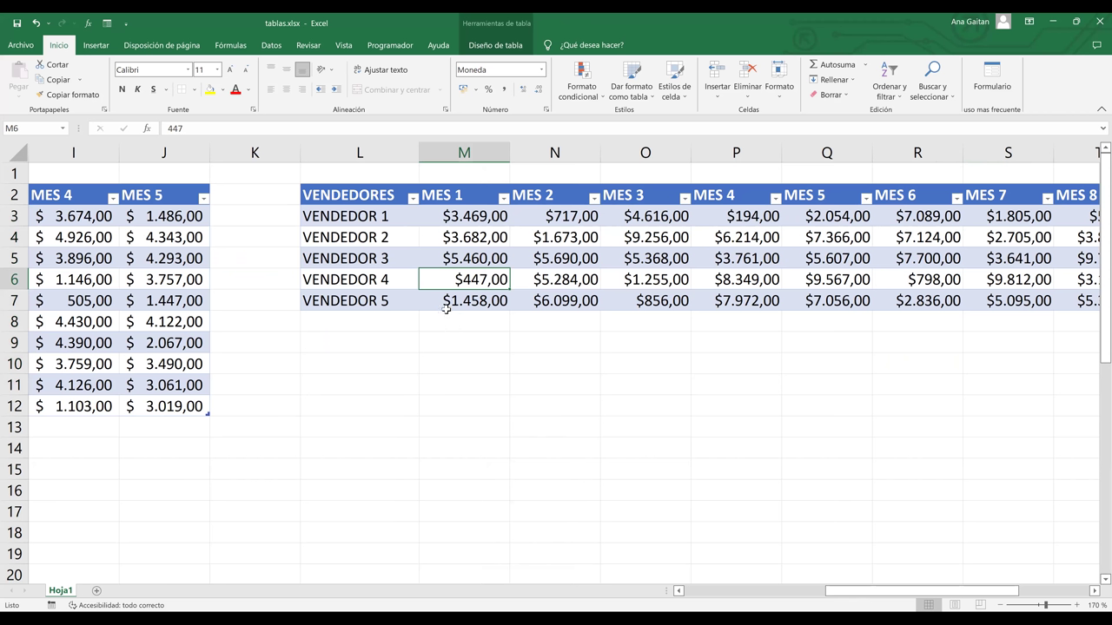
left_click(687, 281)
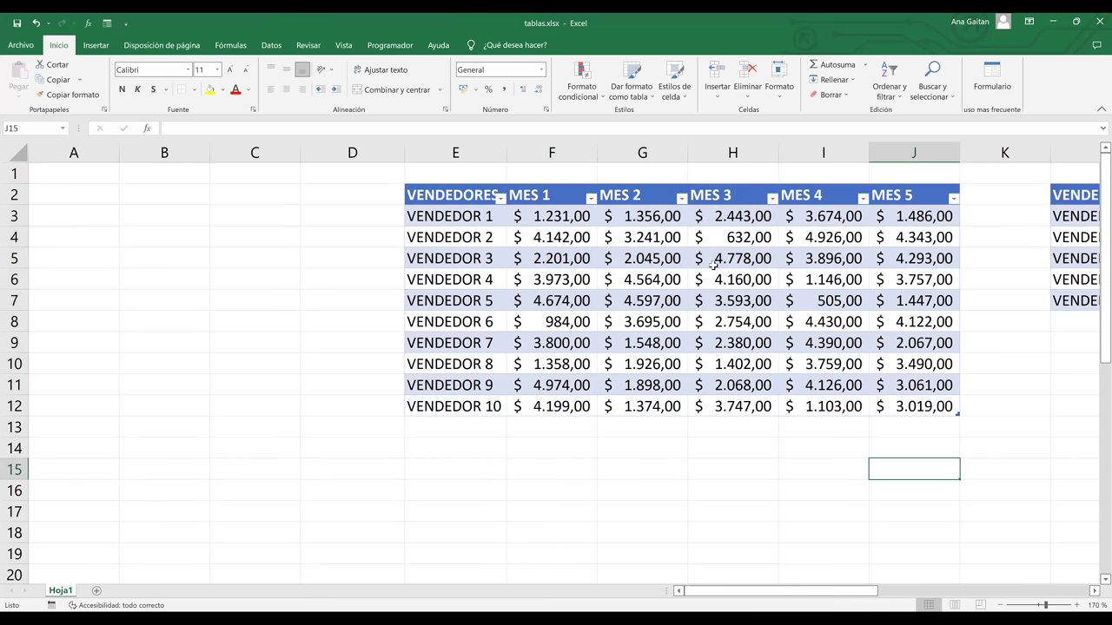
left_click(713, 263)
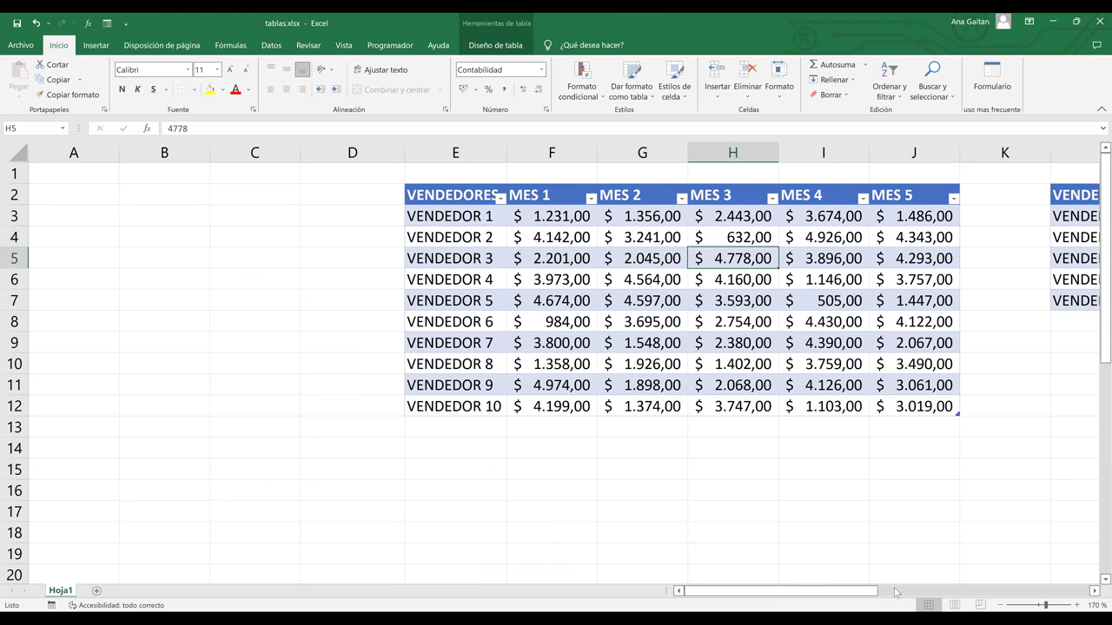
scroll(897, 592, "right", 2)
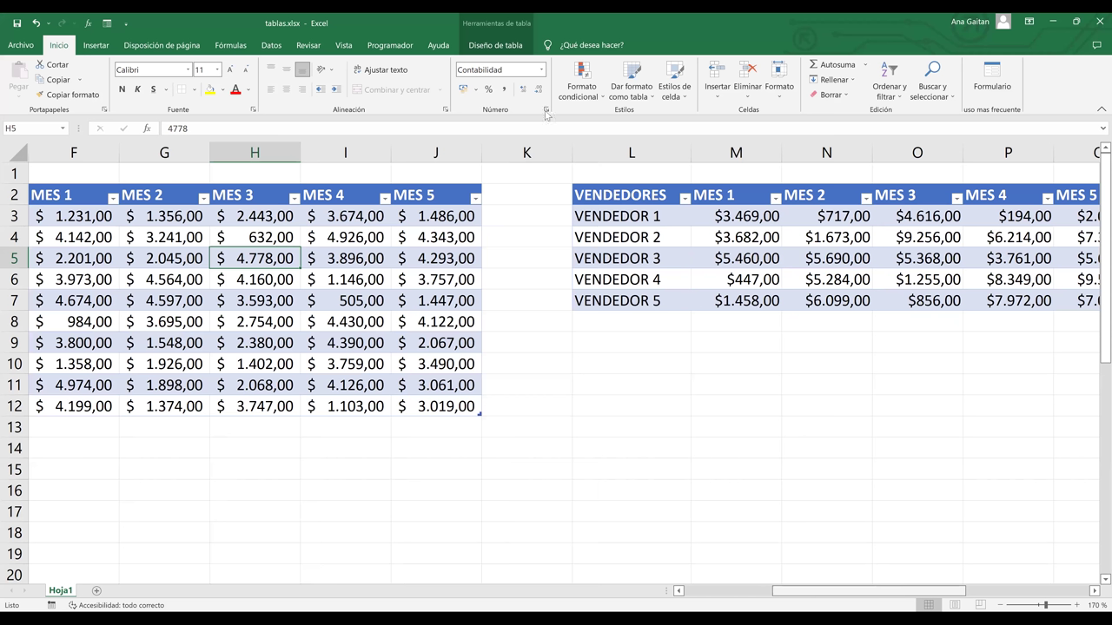
left_click(746, 246)
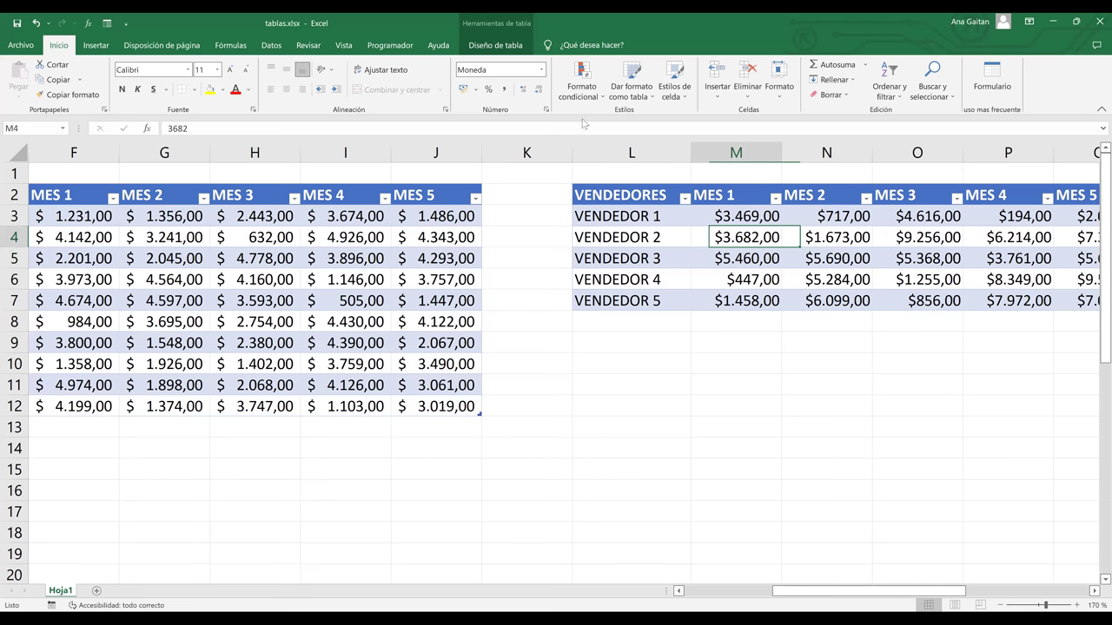
left_click(805, 244)
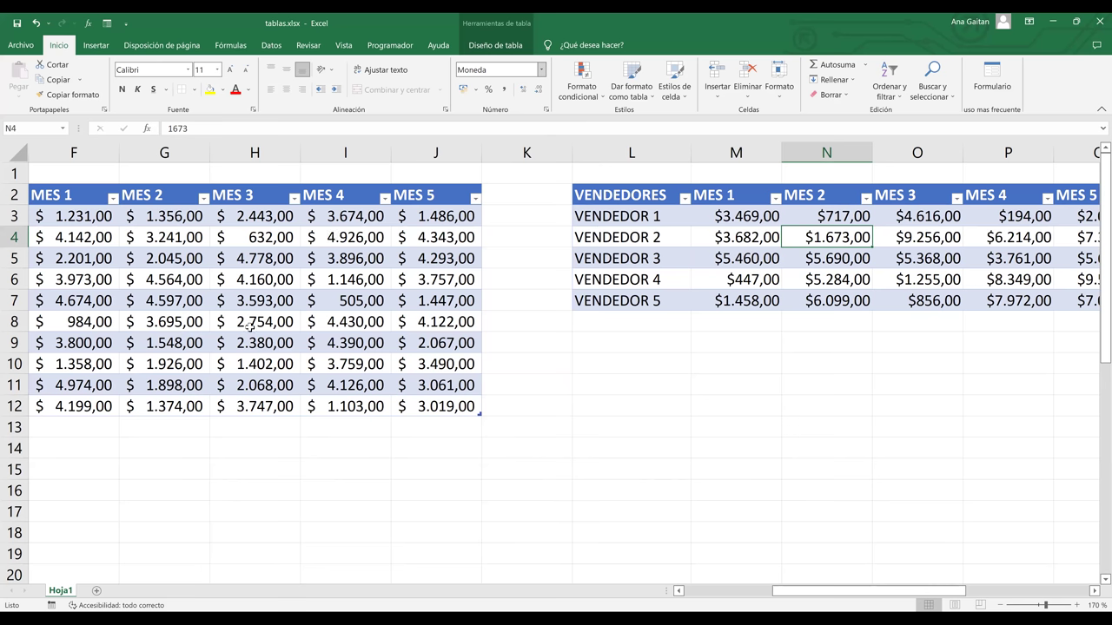
left_click(248, 323)
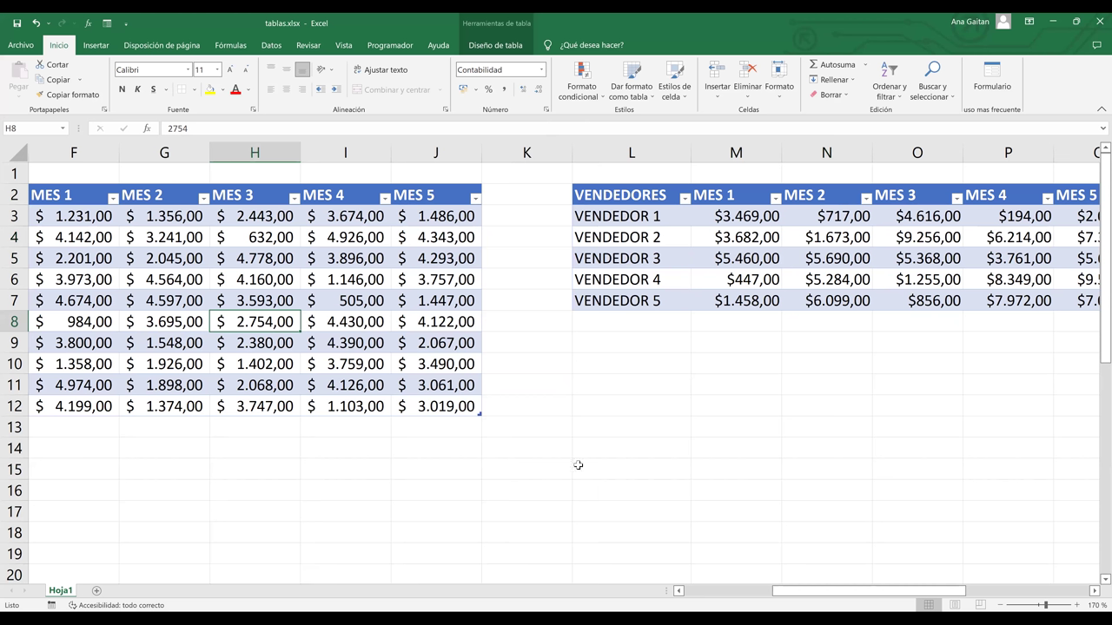
key("Down")
key("Down")
Delete the whole ten-vendor table in E2:J12
left_click_drag(853, 591, 719, 595)
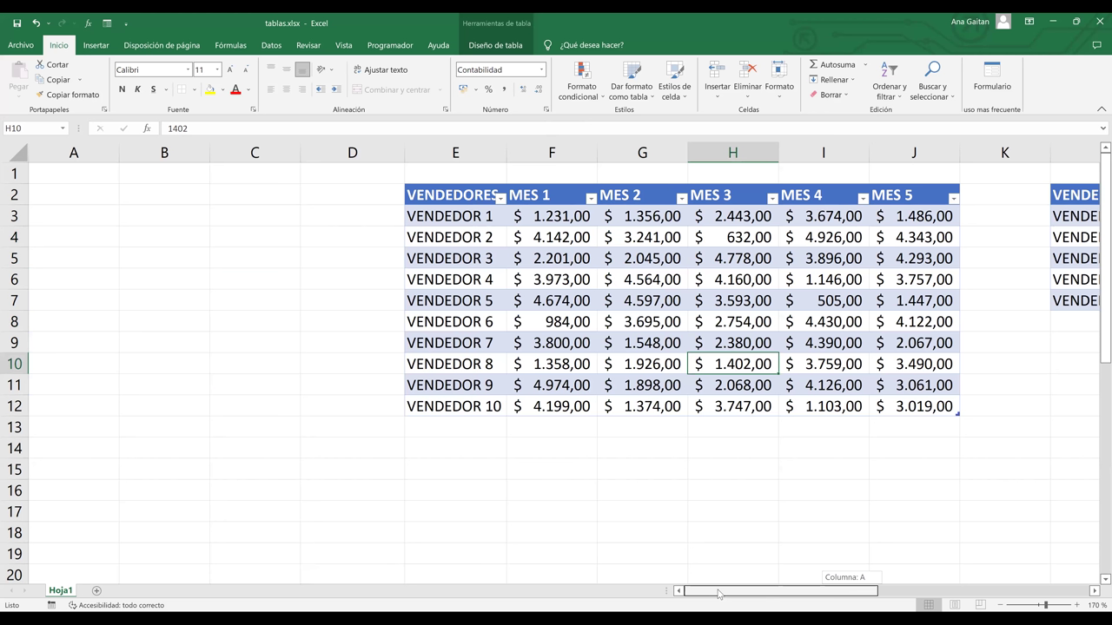
left_click_drag(720, 594, 720, 594)
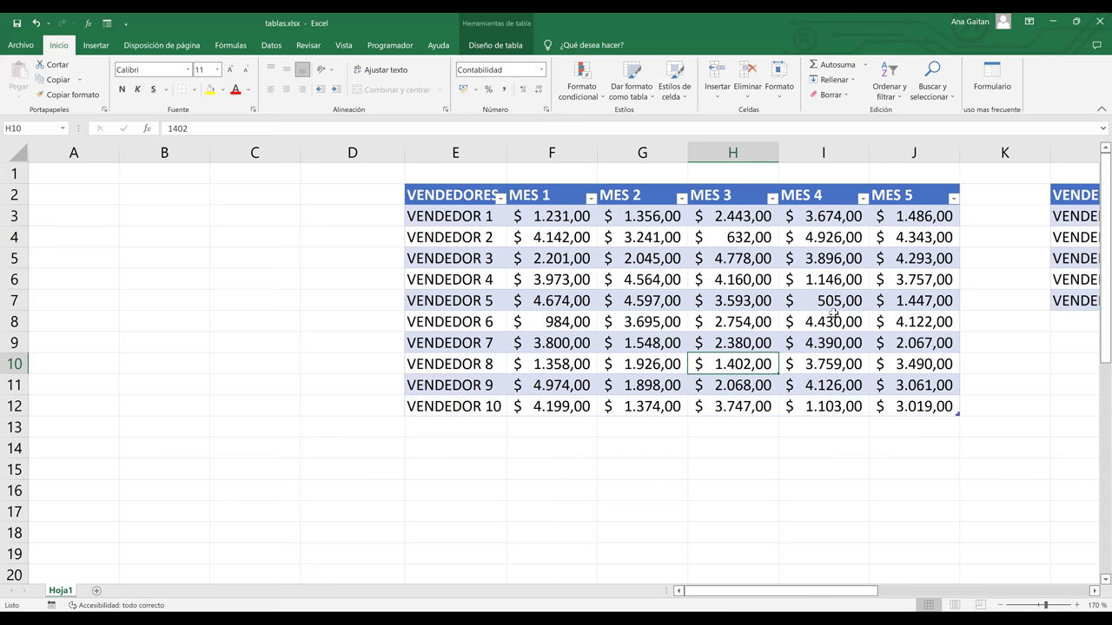
left_click_drag(918, 343, 926, 407)
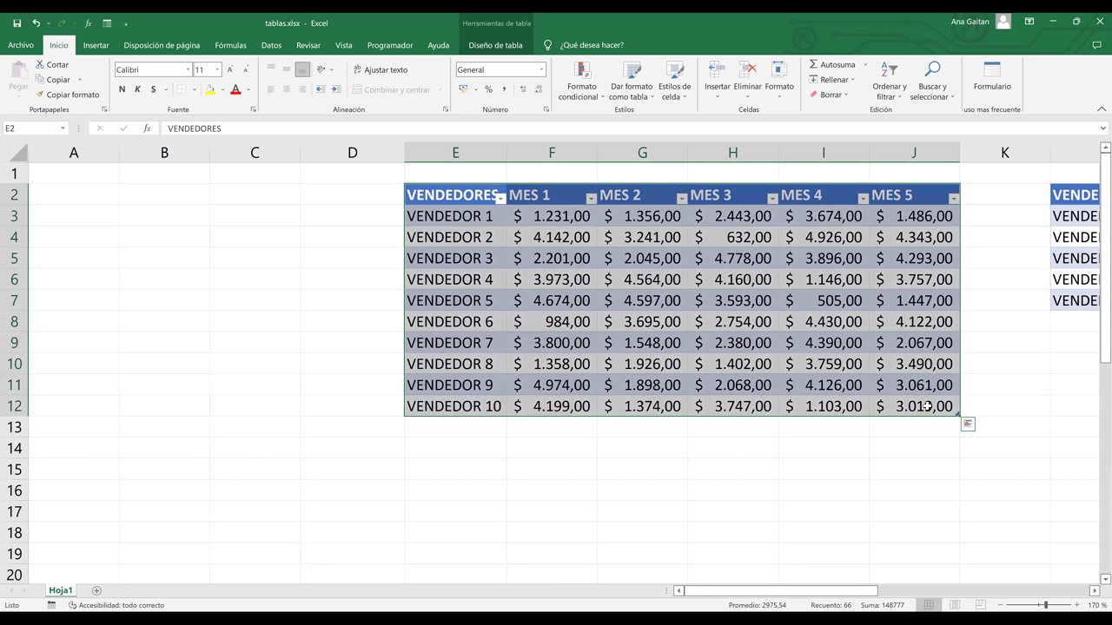
key("Delete")
left_click(739, 502)
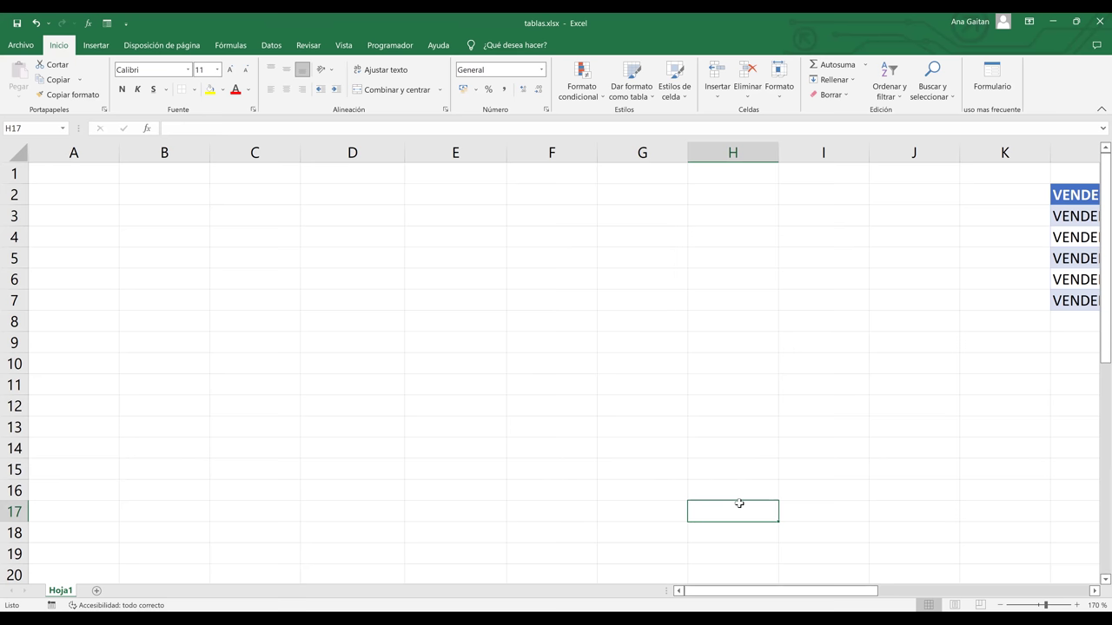
key("Right")
key("Right")
key("Right")
key("Right")
key("Right")
key("Right")
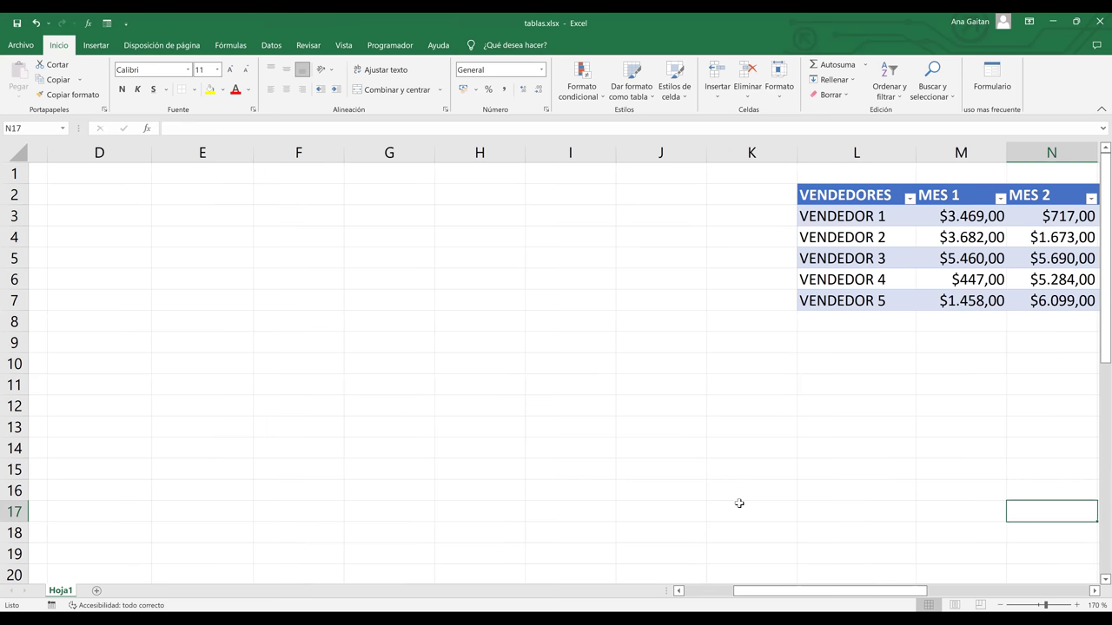
key("Left")
key("Left")
key("Left")
key("Left")
key("Left")
key("Left")
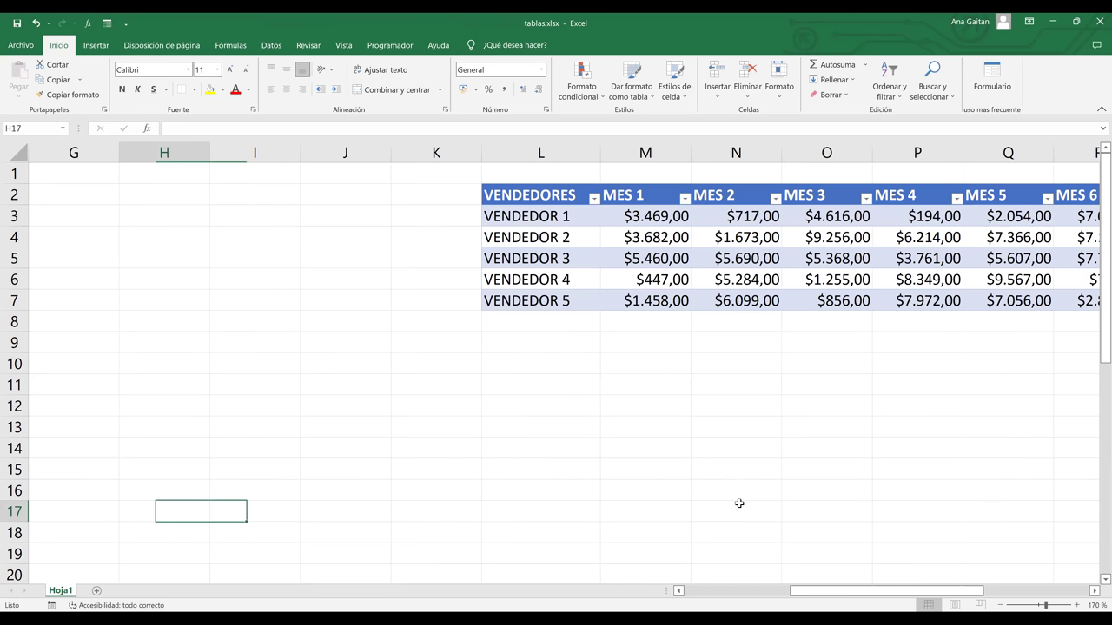
Move the active cell to B1 in the empty area before the remaining vendor table
key("Left")
key("Left")
key("Left")
key("Left")
key("Left")
key("Left")
key("Up")
key("Up")
key("Up")
key("Up")
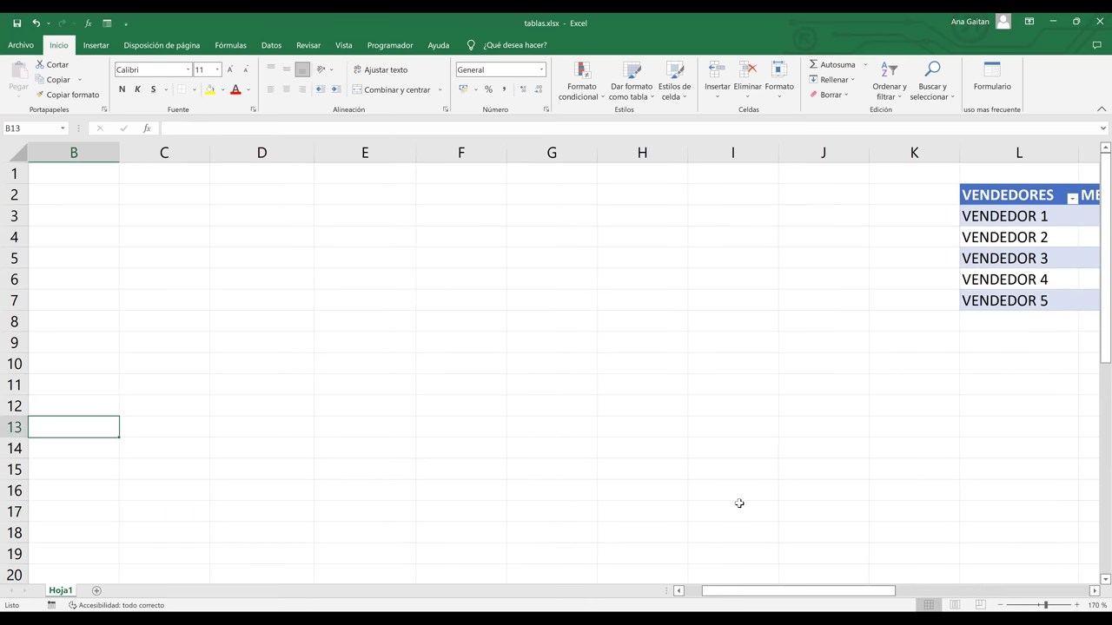
key("Up")
key("Up")
key("Up")
key("Up")
key("Up")
key("Up")
key("Up")
key("Up")
key("Up")
key("Up")
key("Up")
key("Up")
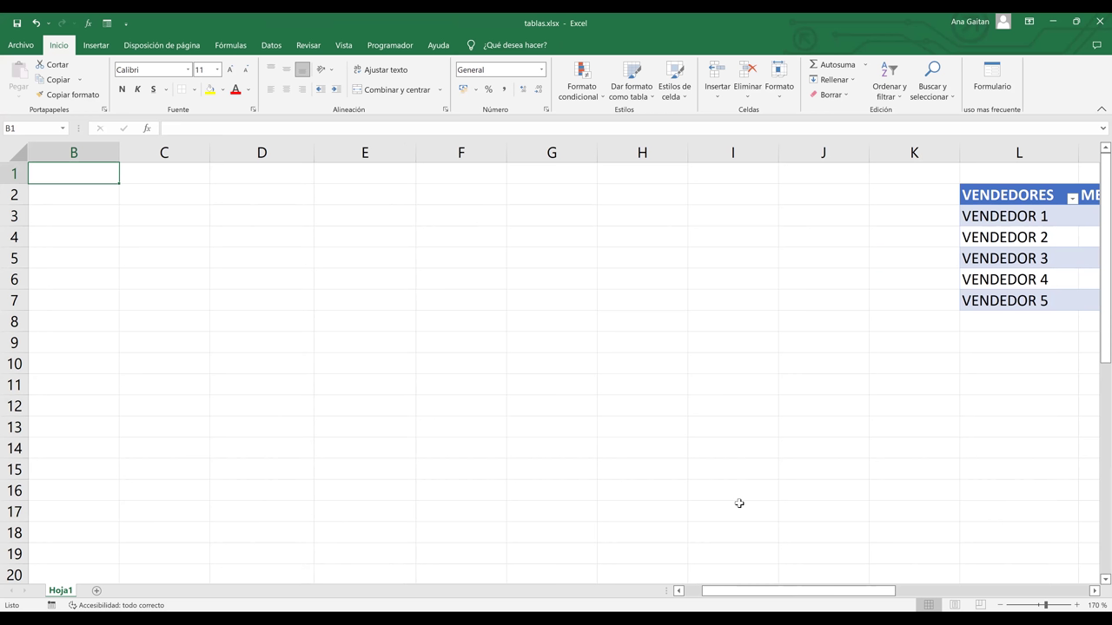
Undo the deletion of the ten-vendor table in E2:J12
key("ctrl+z")
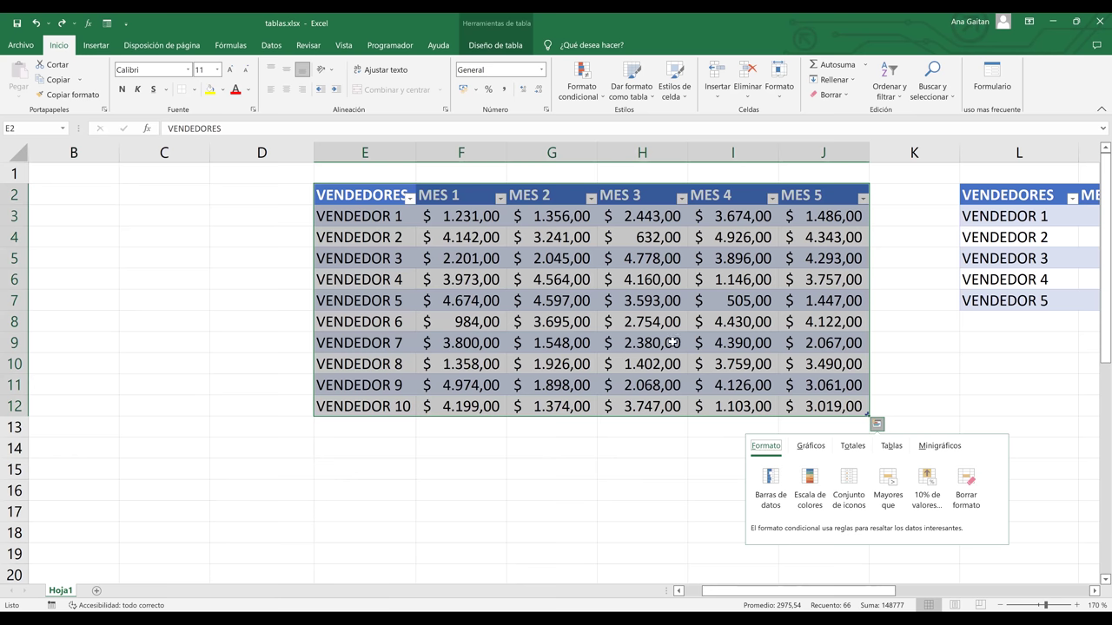
left_click(799, 261)
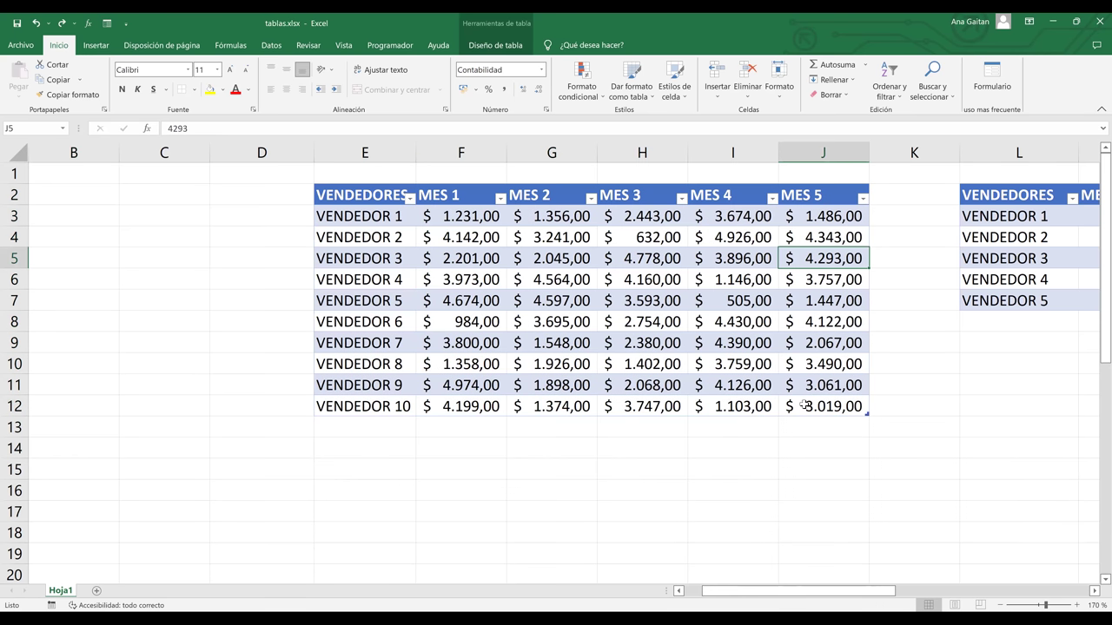
left_click(860, 440)
left_click(682, 314)
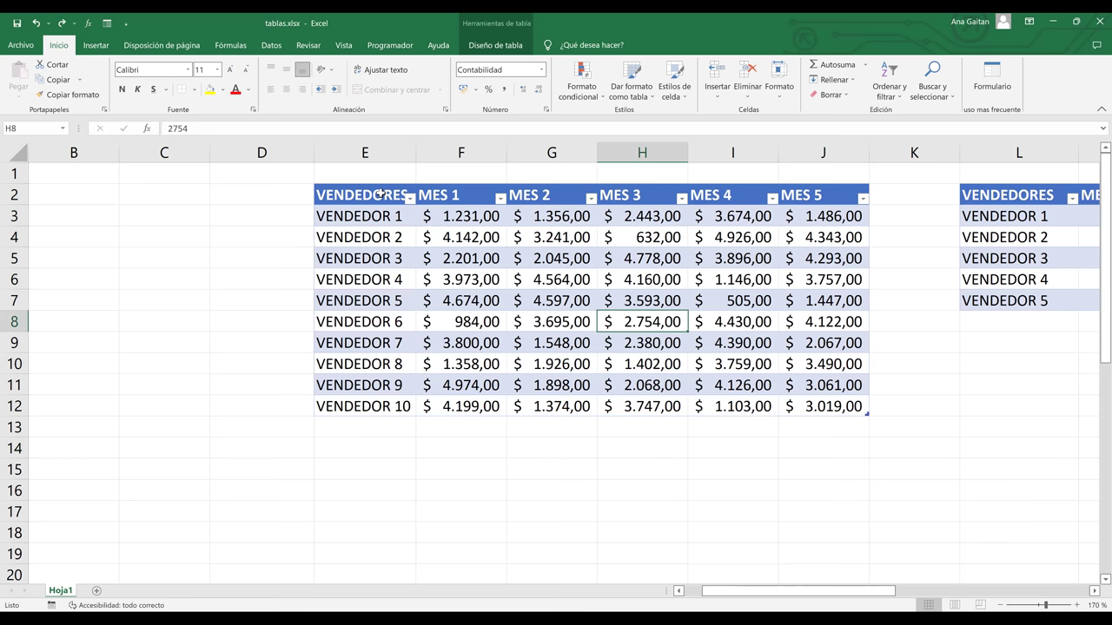
Widen column E so the VENDEDORES header fits beside its filter button
key("ctrl+Up")
key("Left")
key("Left")
key("Left")
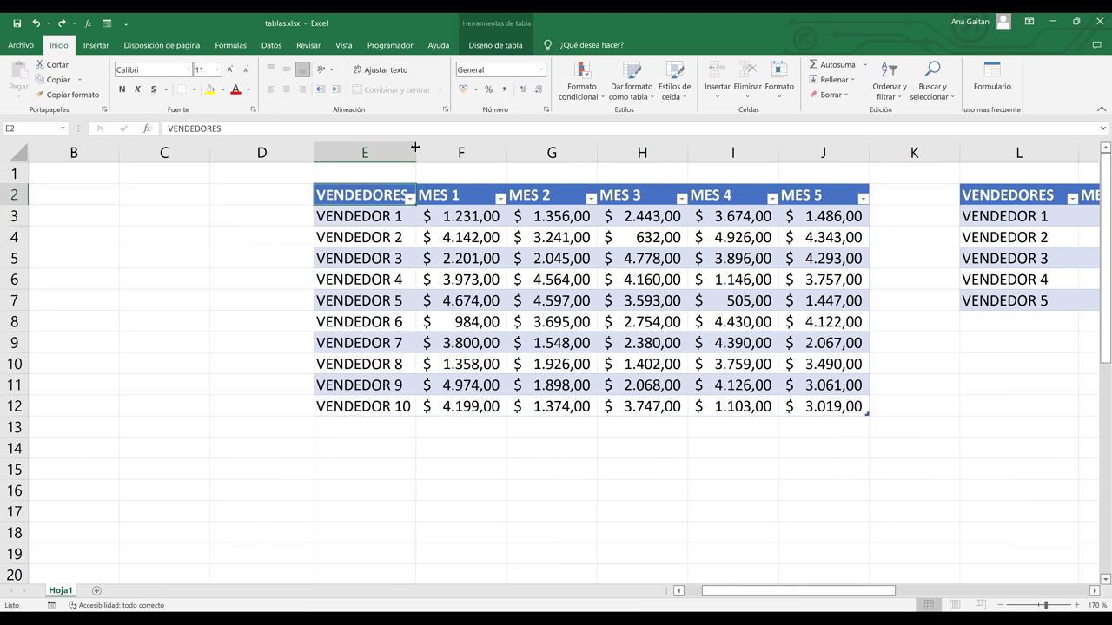
left_click_drag(417, 148, 469, 202)
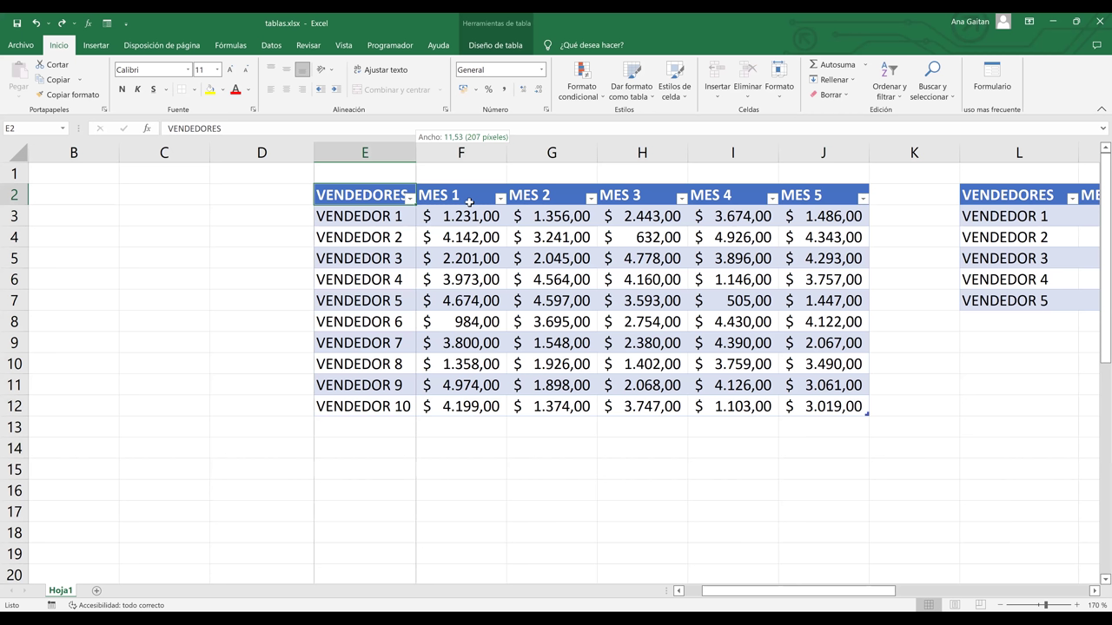
left_click(469, 201)
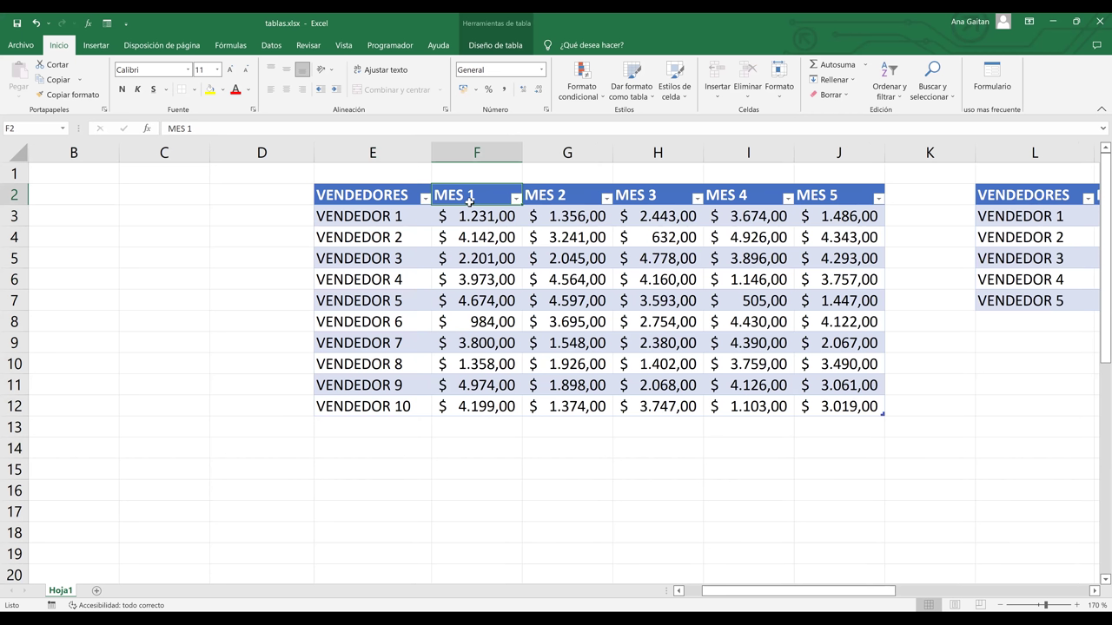
left_click(538, 231)
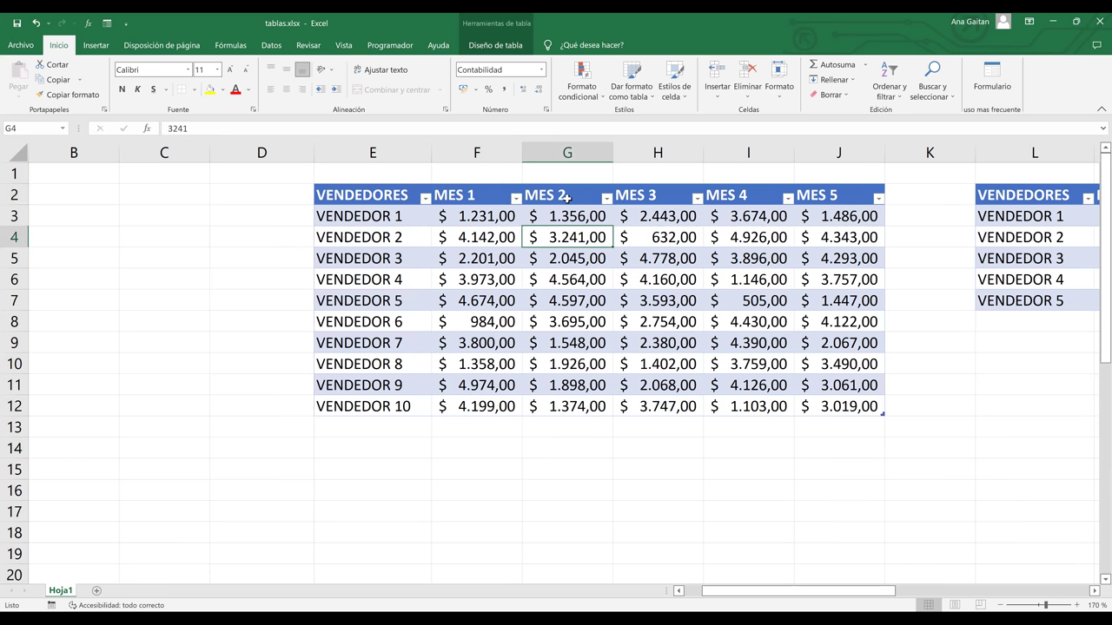
left_click(566, 198)
Try deleting the whole ten-vendor table in E2:J12 and undo the deletion
left_click_drag(370, 195, 803, 408)
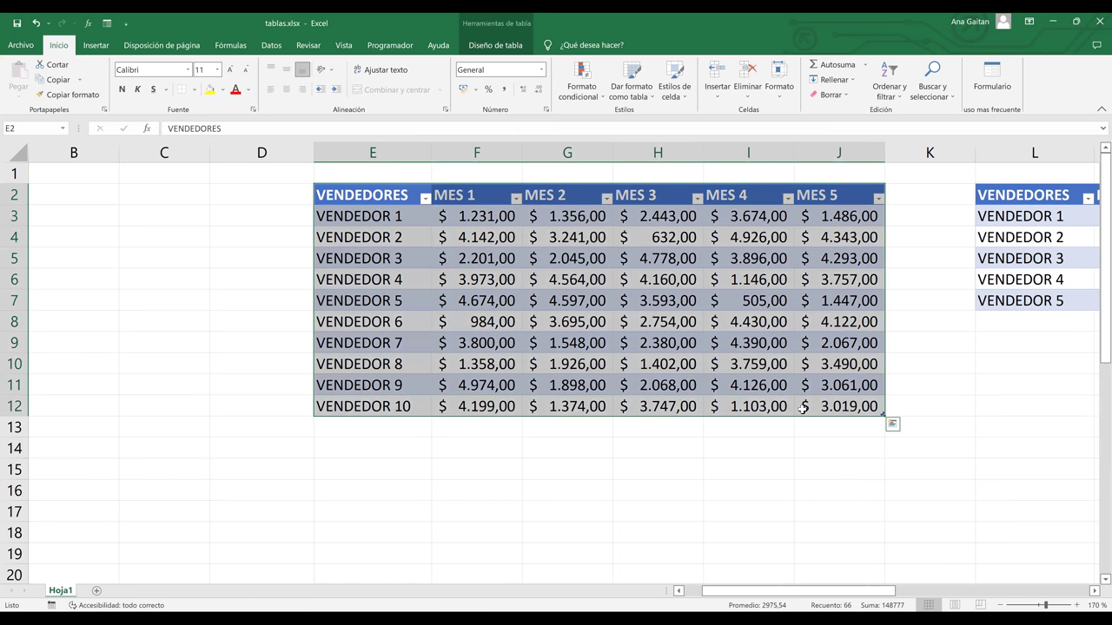
key("Delete")
left_click(640, 441)
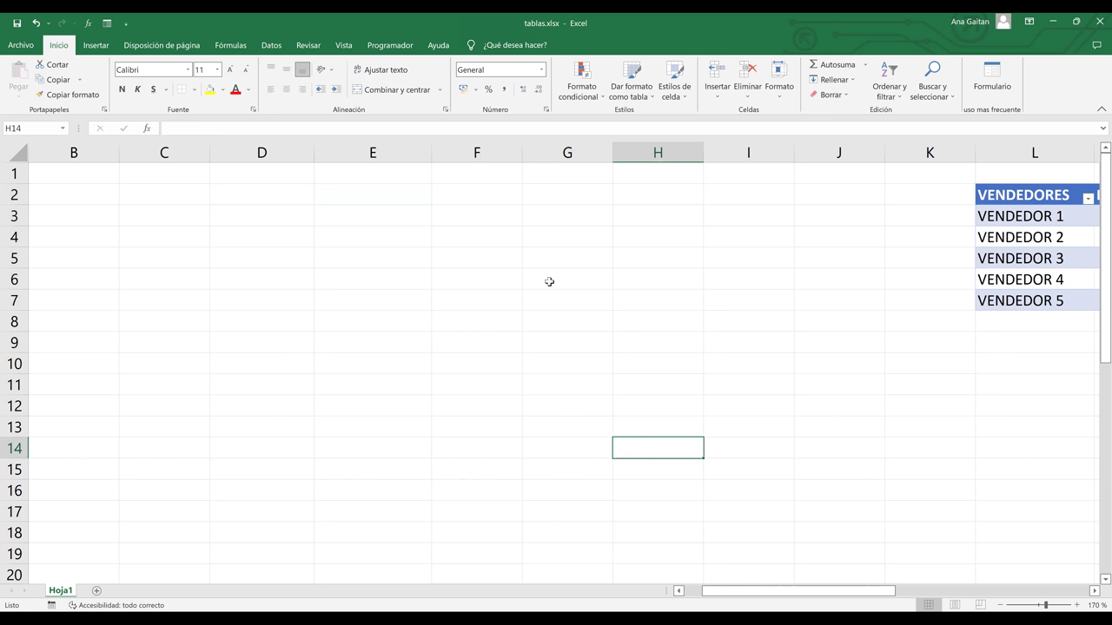
key("ctrl+z")
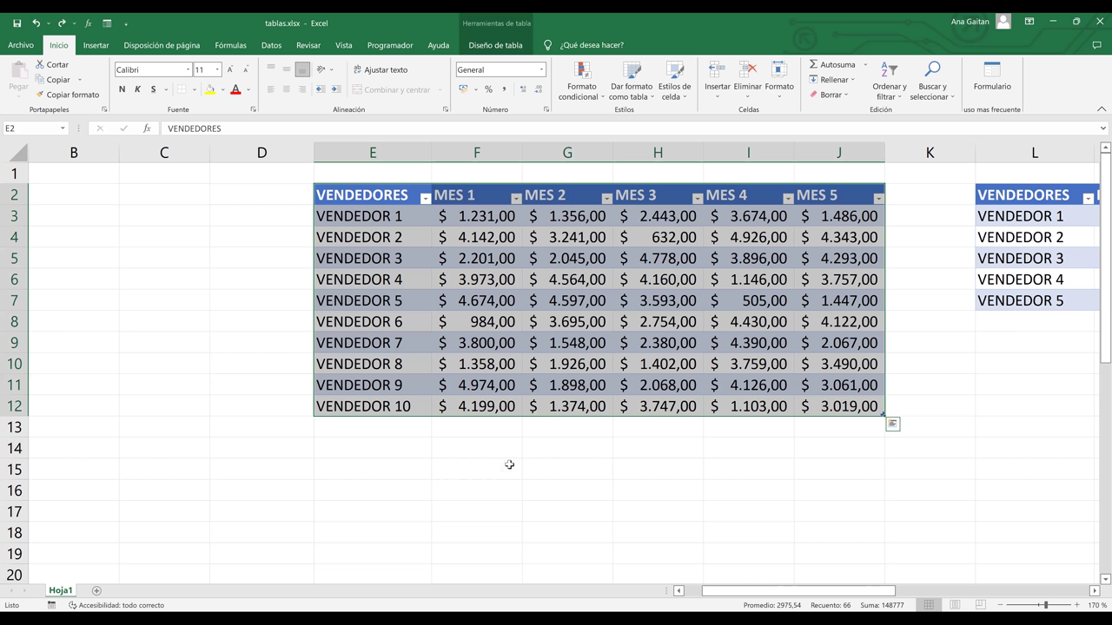
Convert the ten-vendor table in E2:J12 to a normal range
left_click(398, 257)
left_click_drag(378, 193, 833, 411)
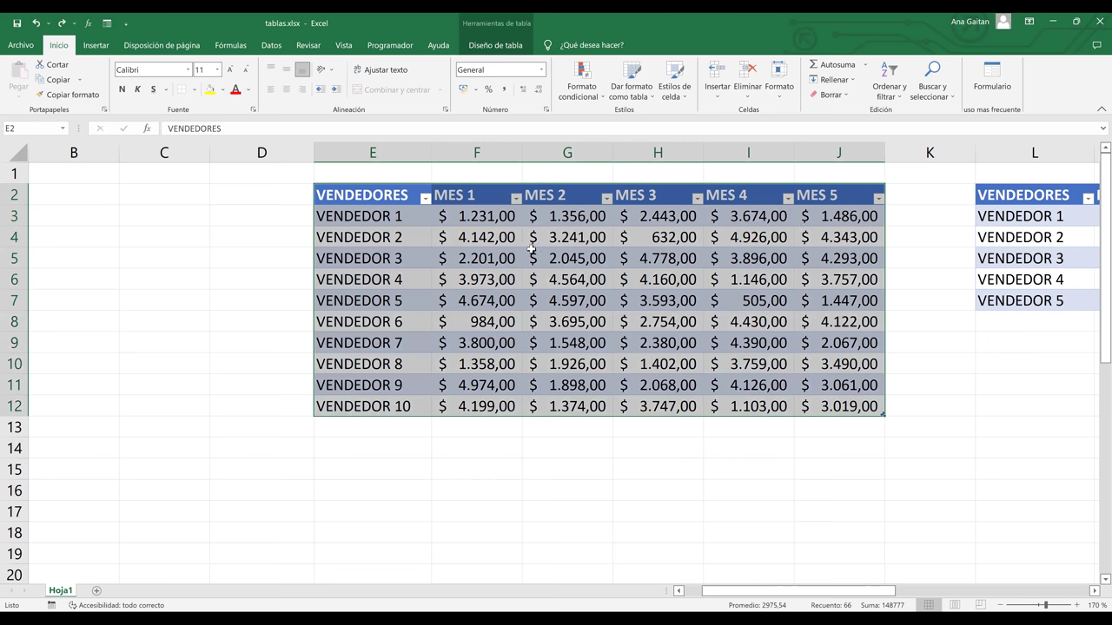
right_click(532, 250)
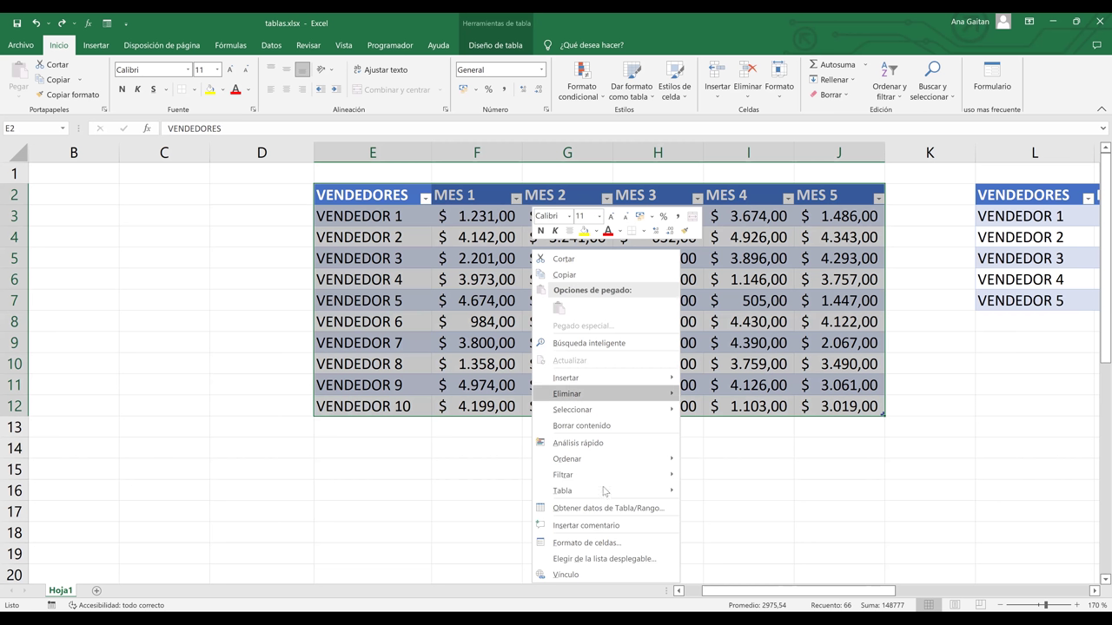
mouse_move(590, 494)
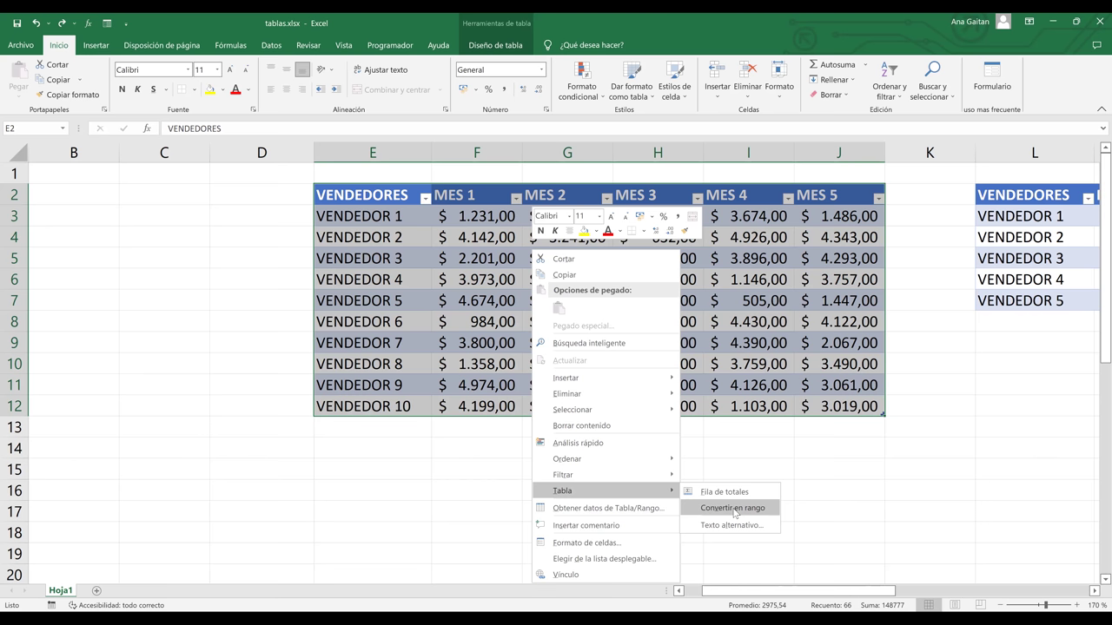
left_click(733, 510)
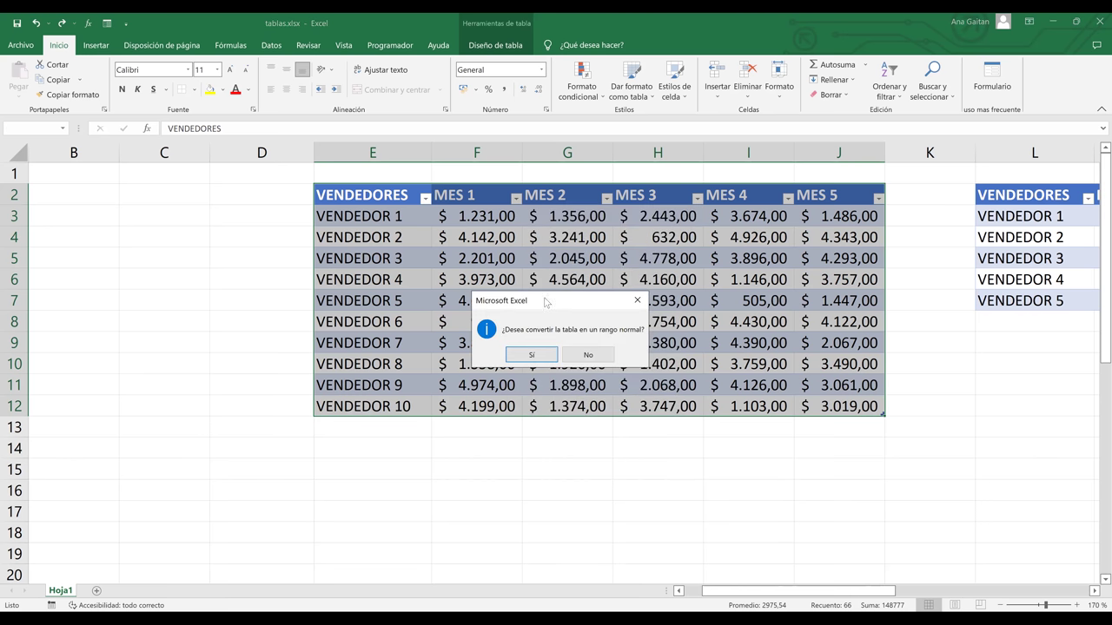
left_click_drag(545, 301, 193, 202)
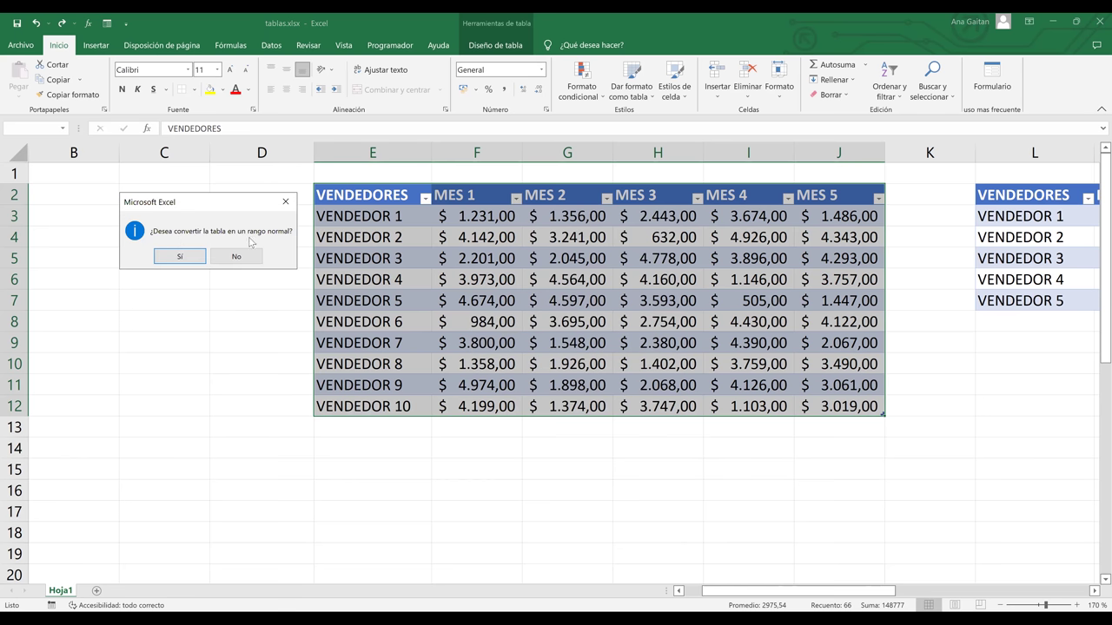
left_click(182, 256)
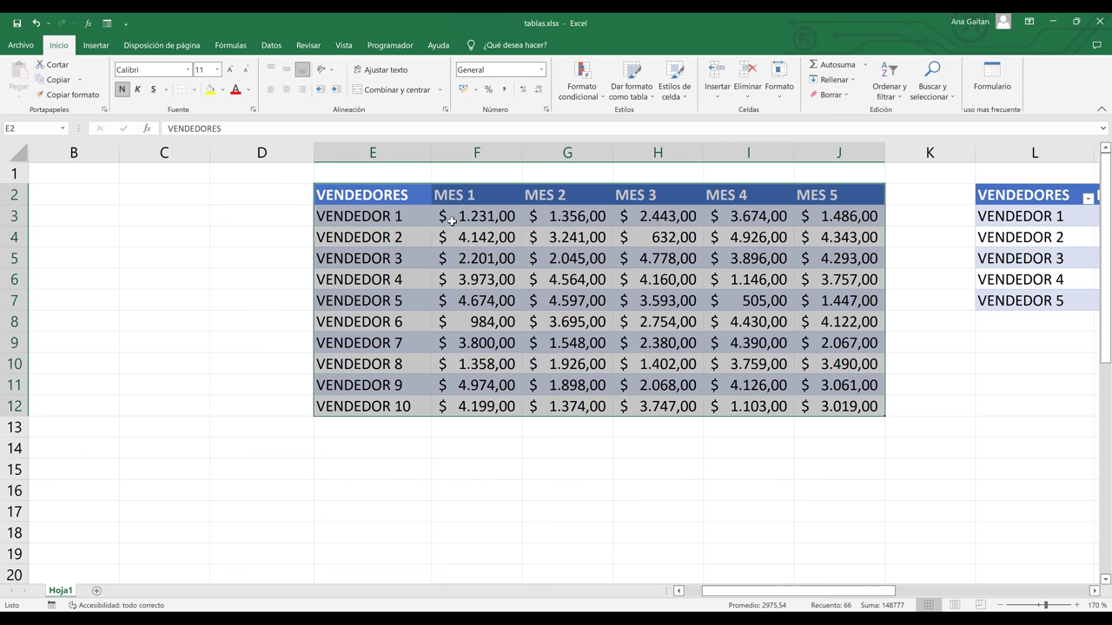
Check cells of the converted ten-vendor range for filter buttons and table design tools
left_click(451, 219)
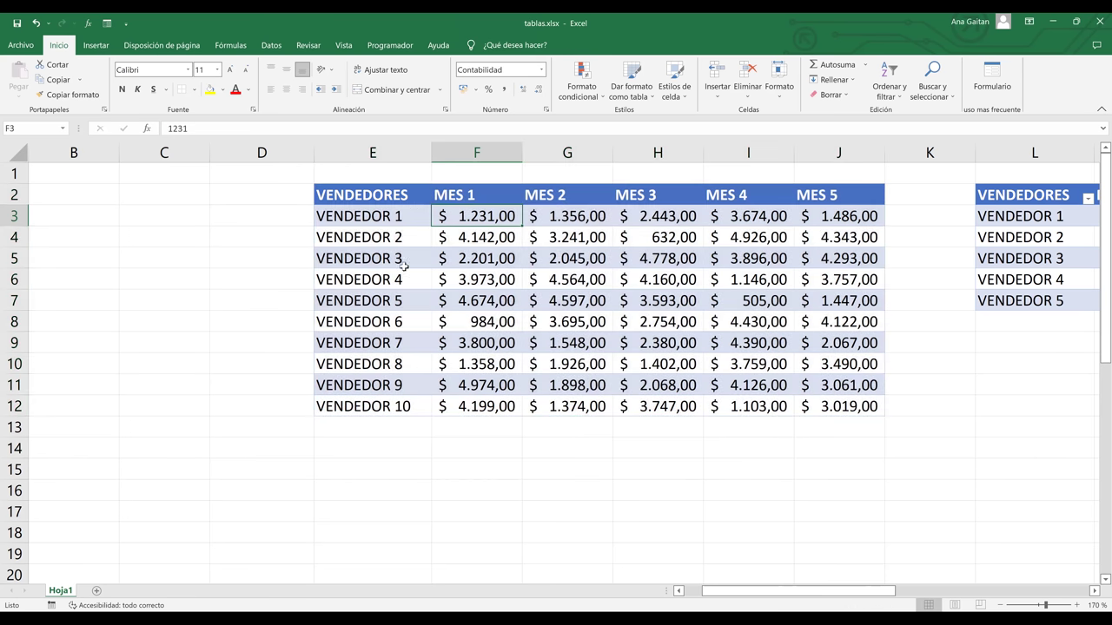
left_click(409, 296)
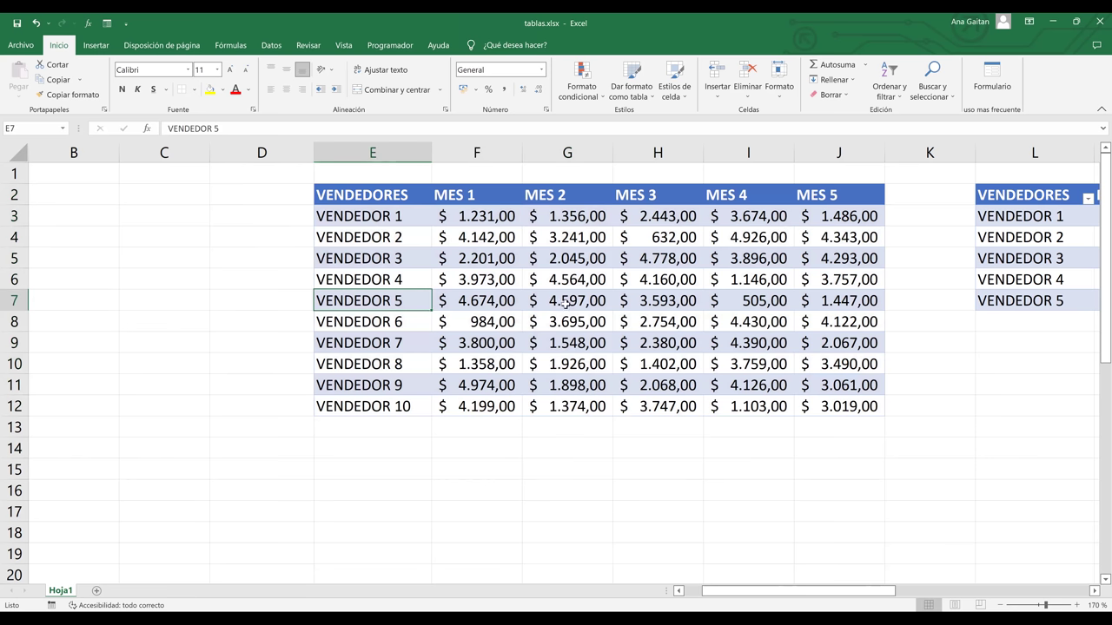
key("Right")
key("Down")
key("Down")
key("Down")
left_click(560, 194)
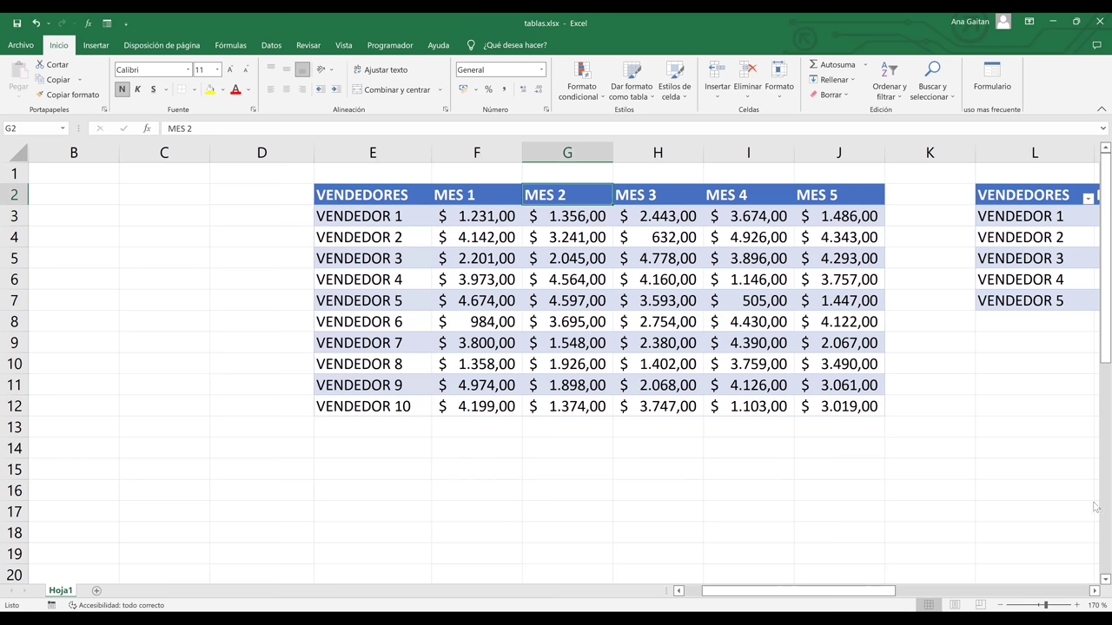
Examine the table design options and header filter buttons of the five-vendor table in column L onward
left_click(1095, 590)
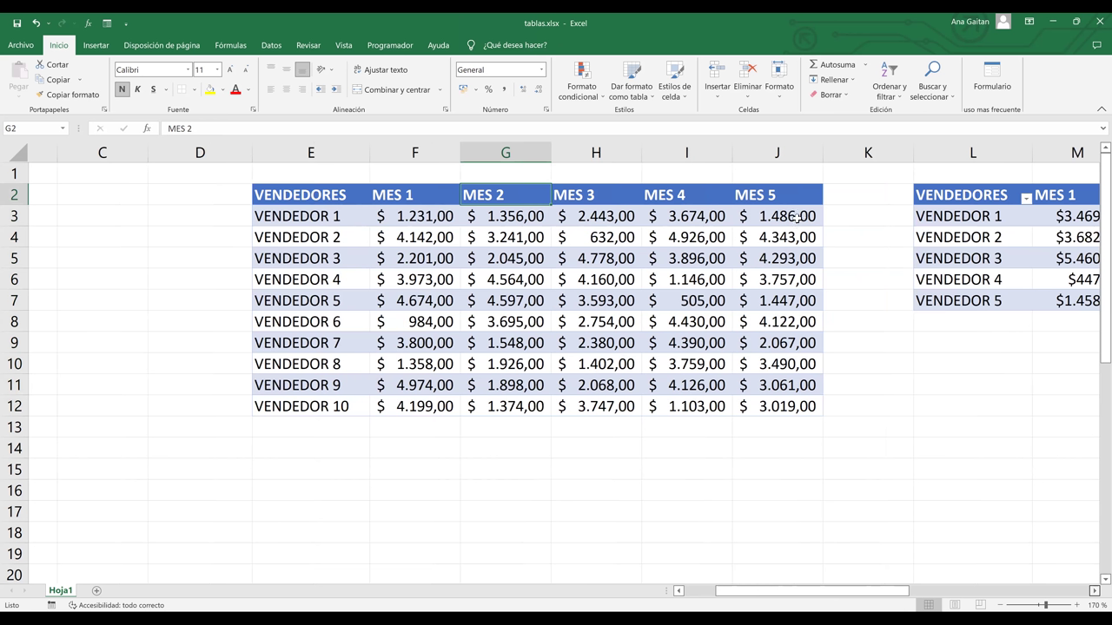
left_click(1066, 216)
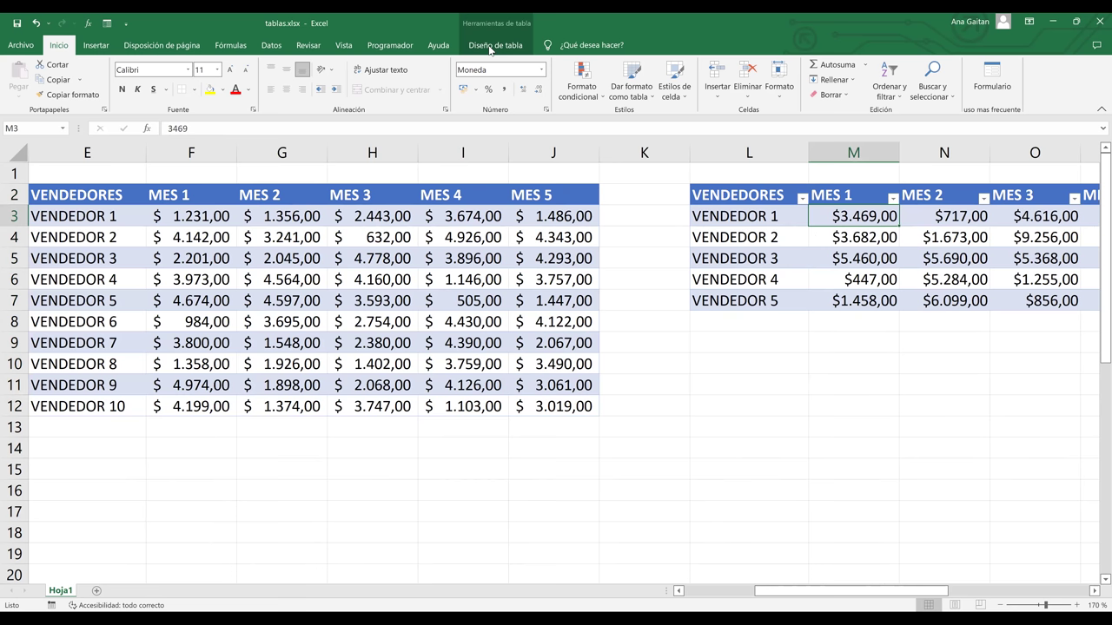
left_click(884, 385)
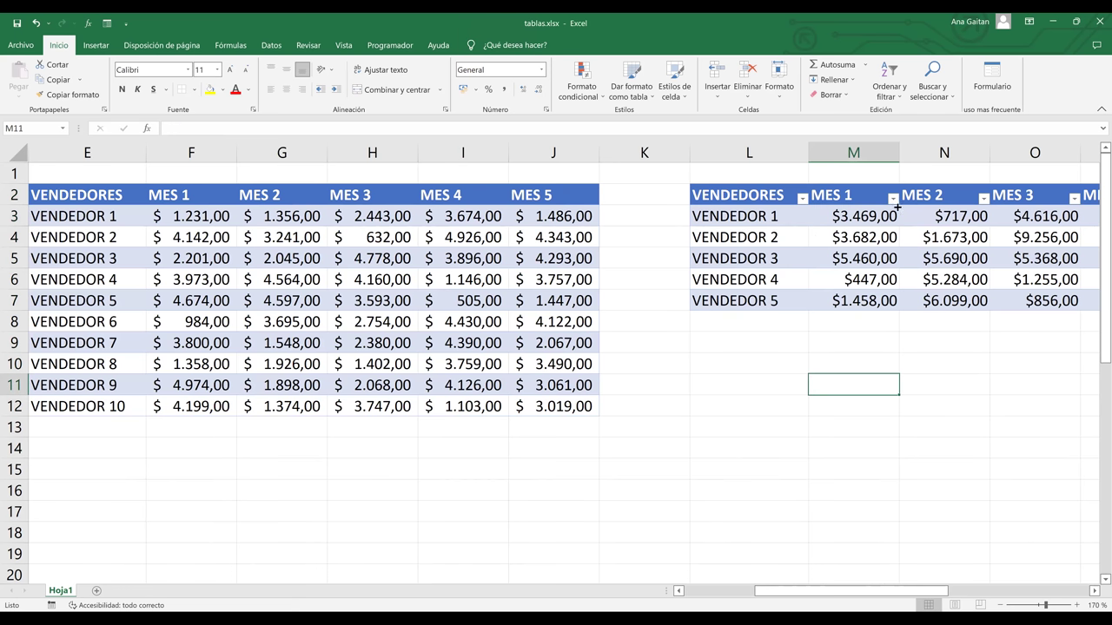
left_click(851, 197)
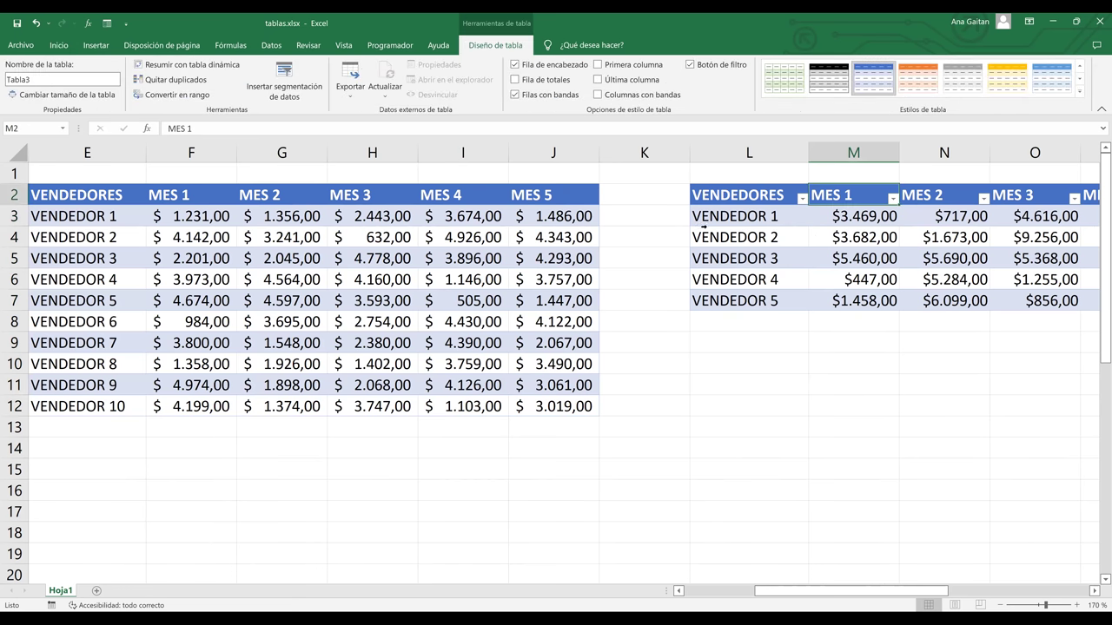
left_click(747, 196)
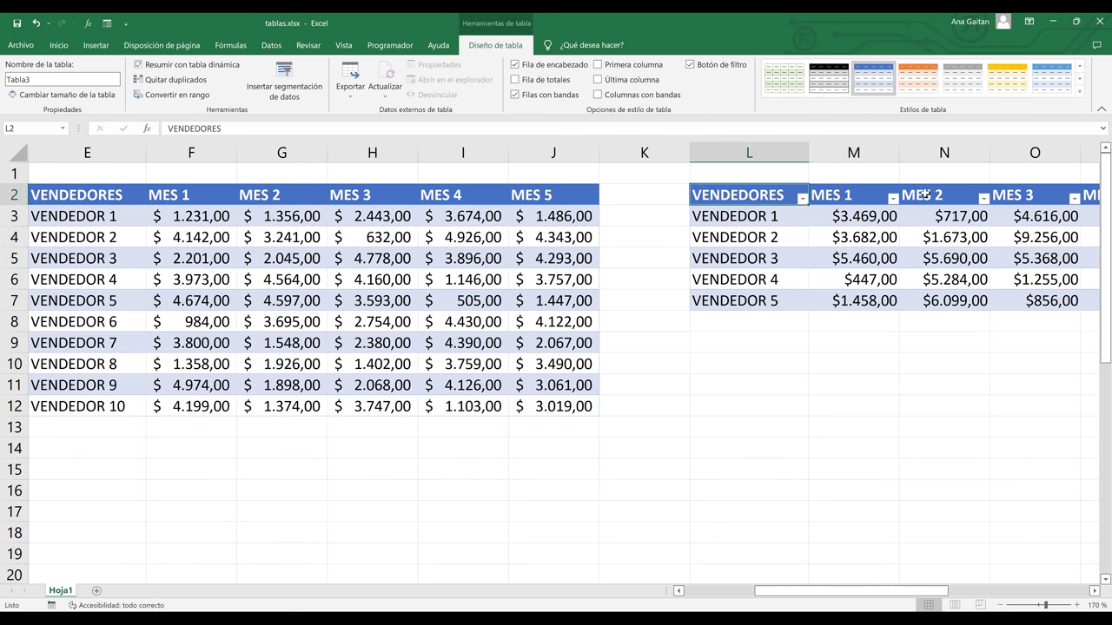
left_click(967, 200)
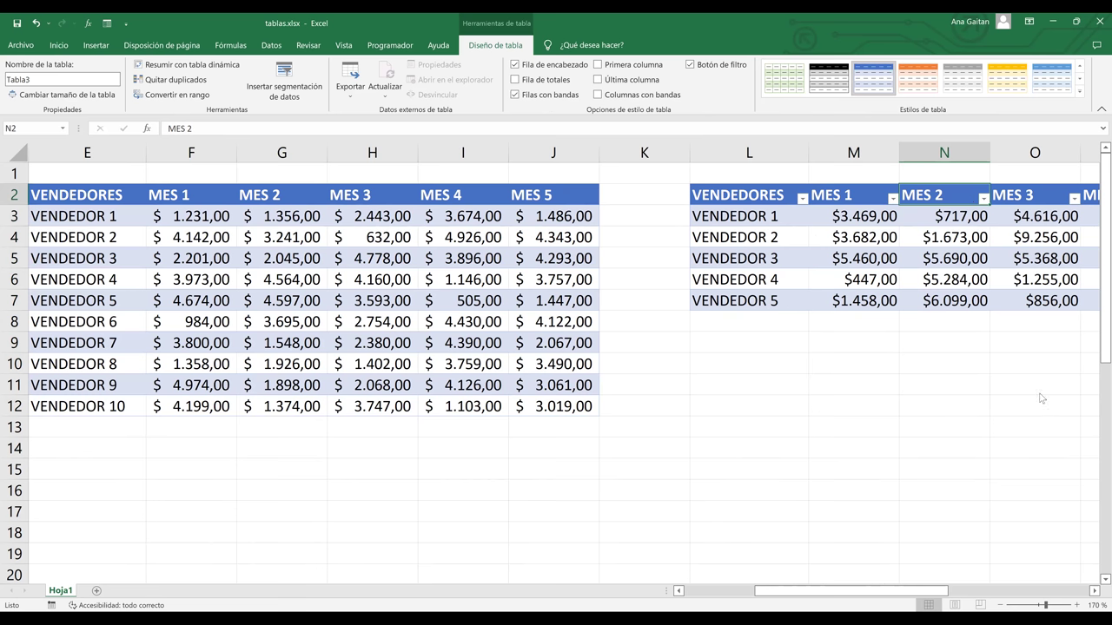
key("alt+Down")
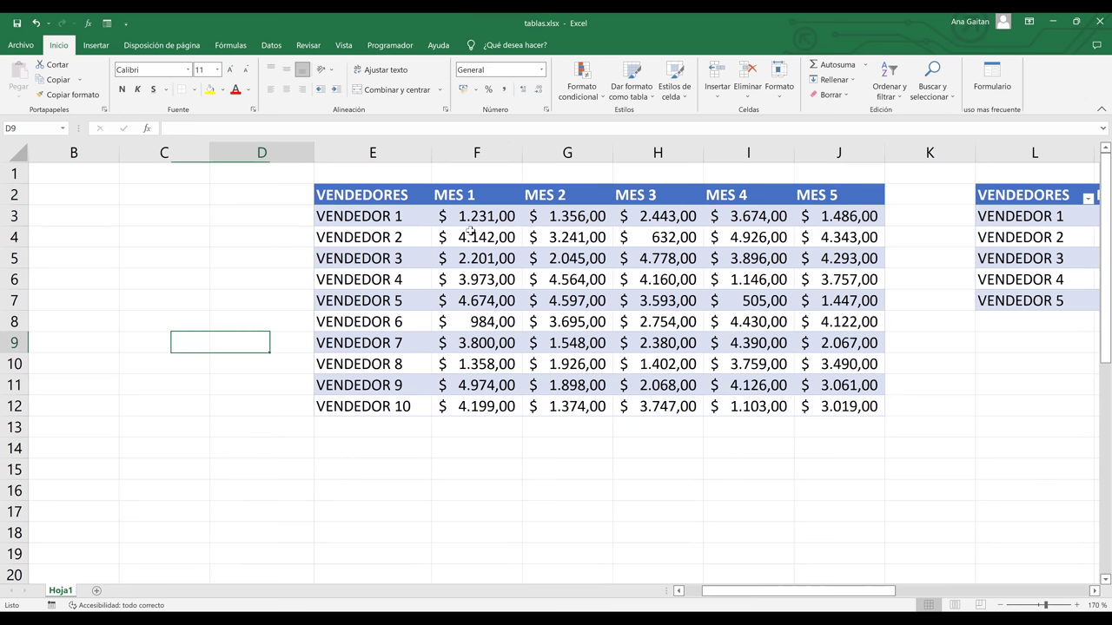
Compare the tools offered for cells of the ten-vendor range with those for the five-vendor table
left_click(660, 276)
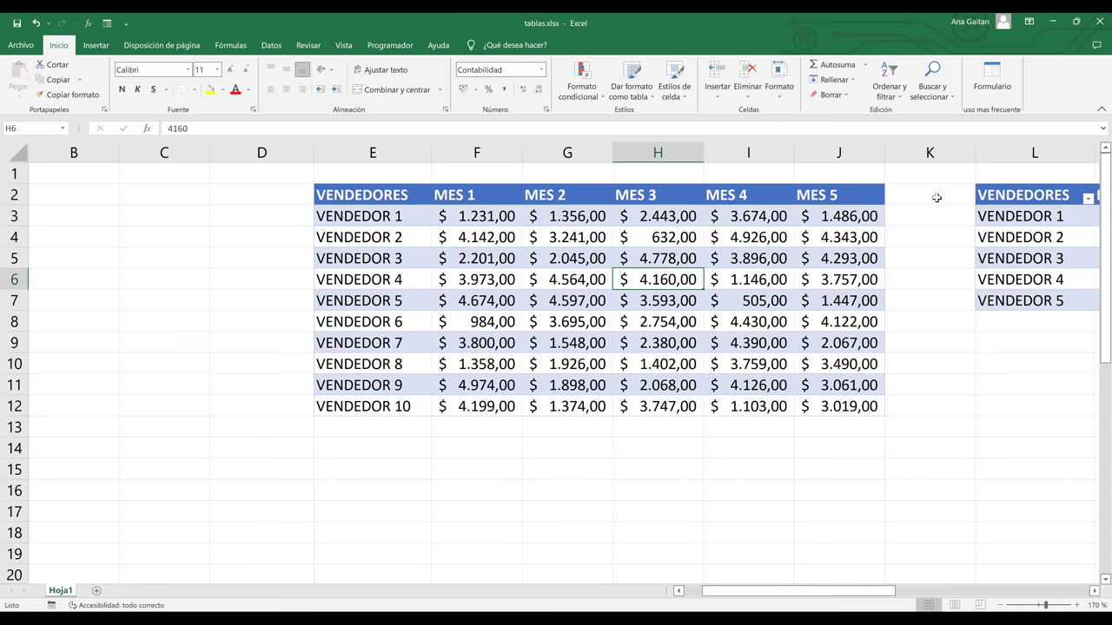
left_click(981, 236)
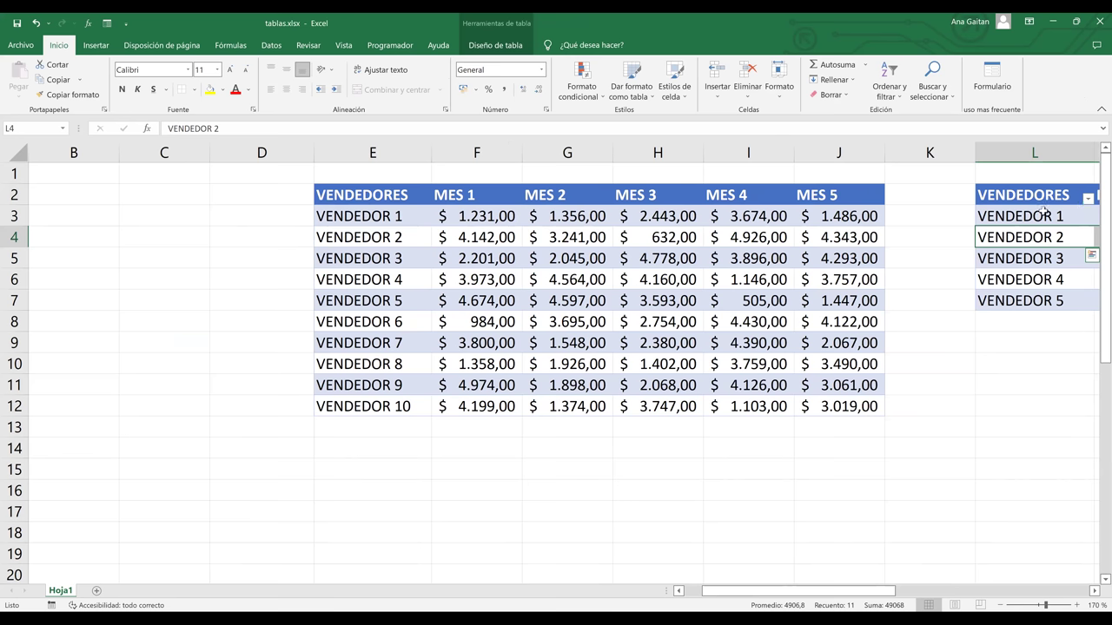
left_click(760, 230)
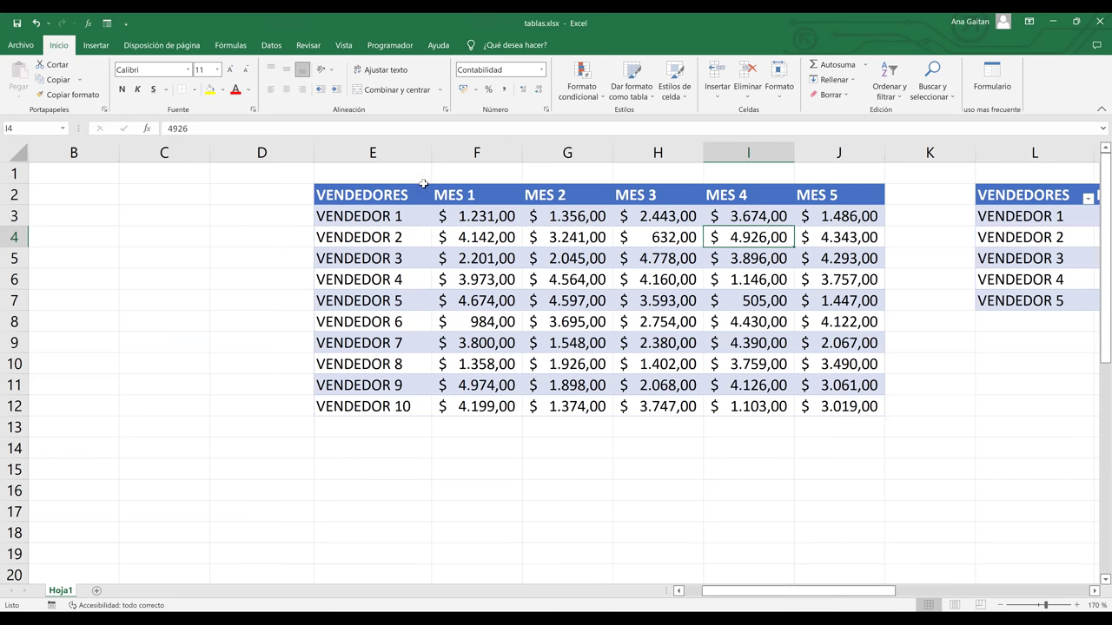
left_click(355, 236)
left_click(351, 358)
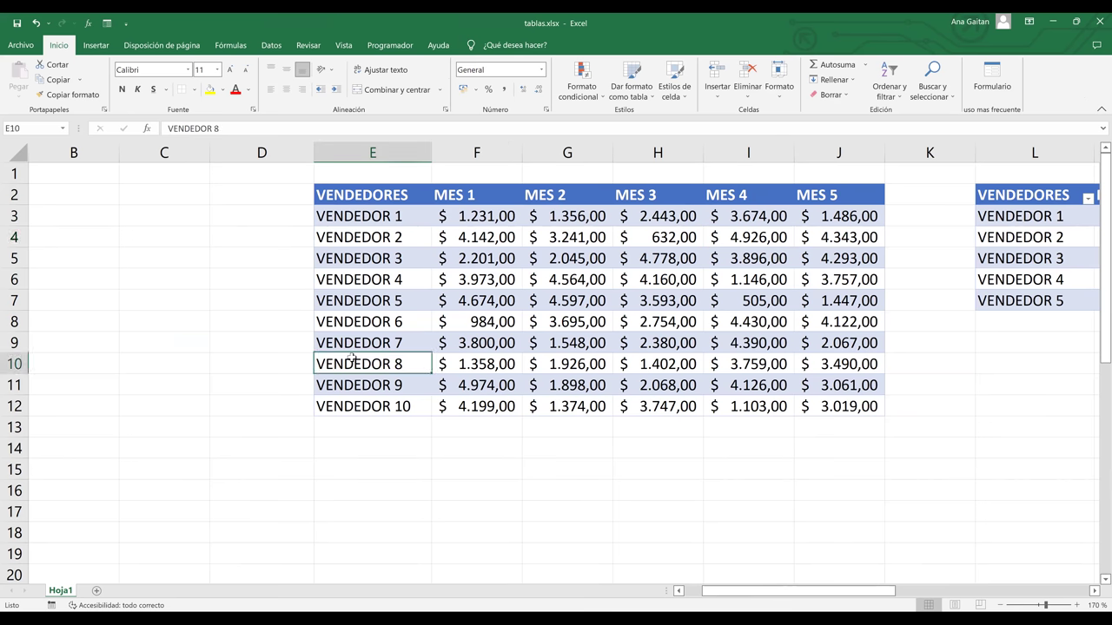
Clear only the formats from the ten-vendor range E2:J12, keeping its contents
left_click(335, 191)
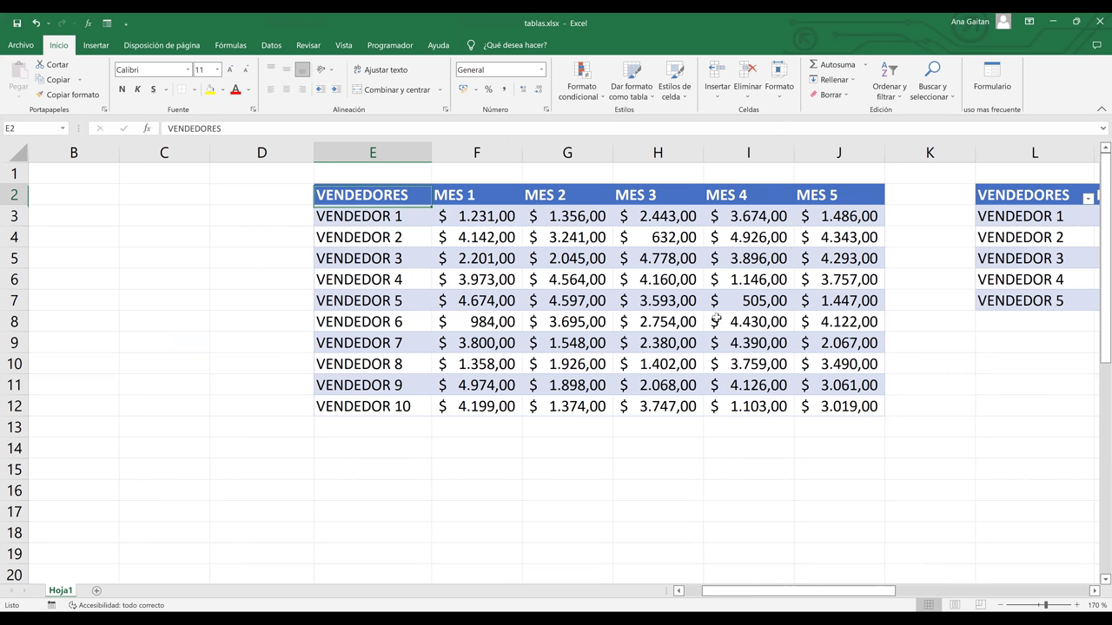
left_click(823, 389, "shift")
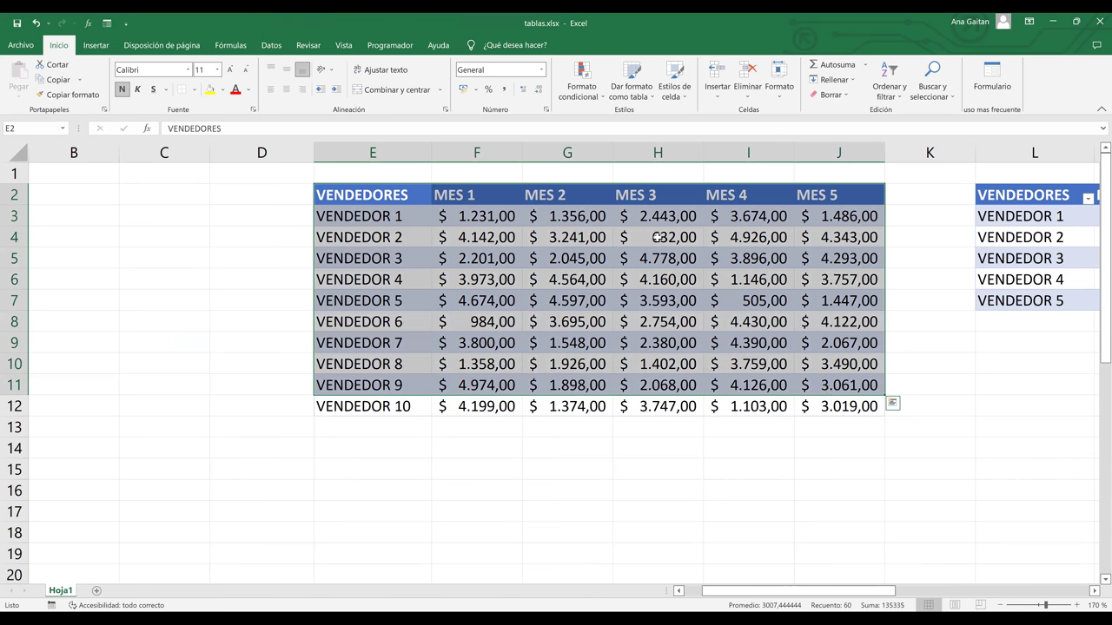
left_click(385, 199)
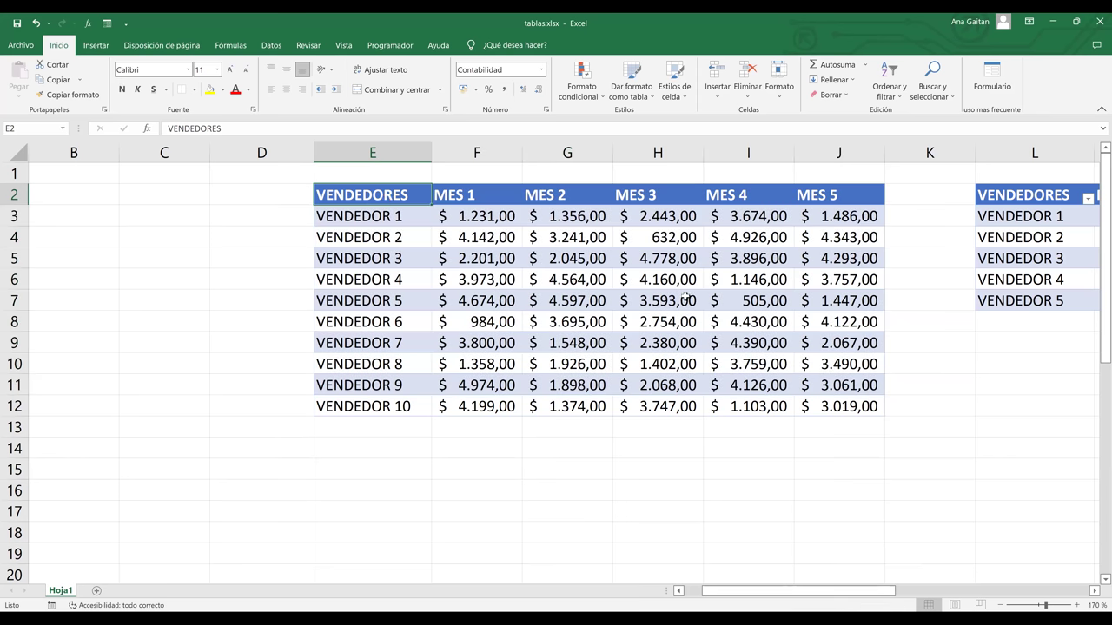
left_click(846, 371, "shift")
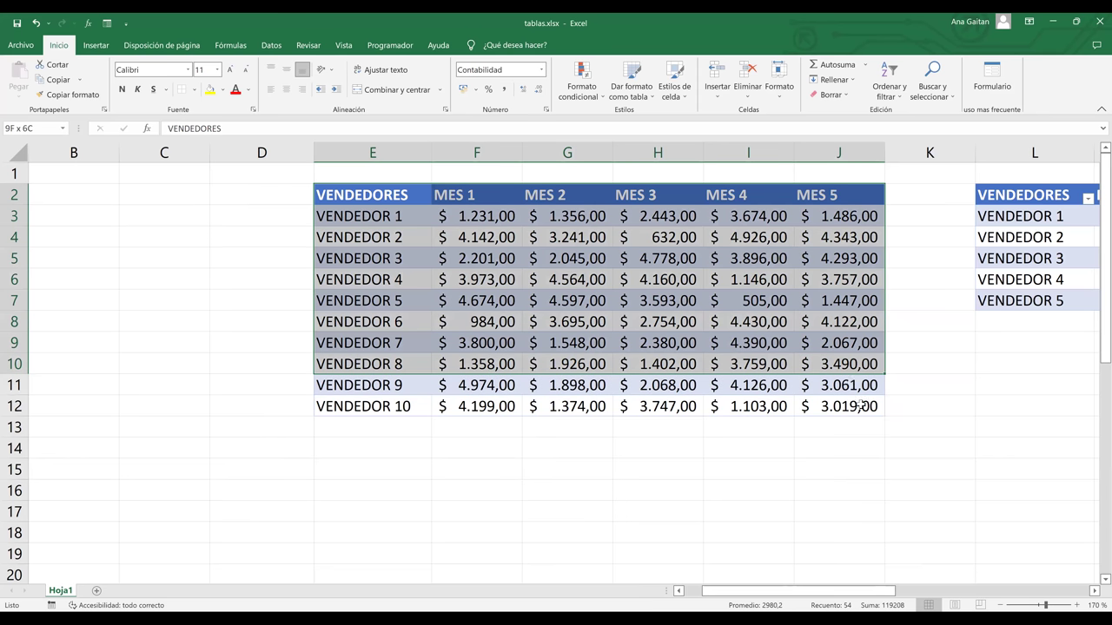
left_click(859, 405, "shift")
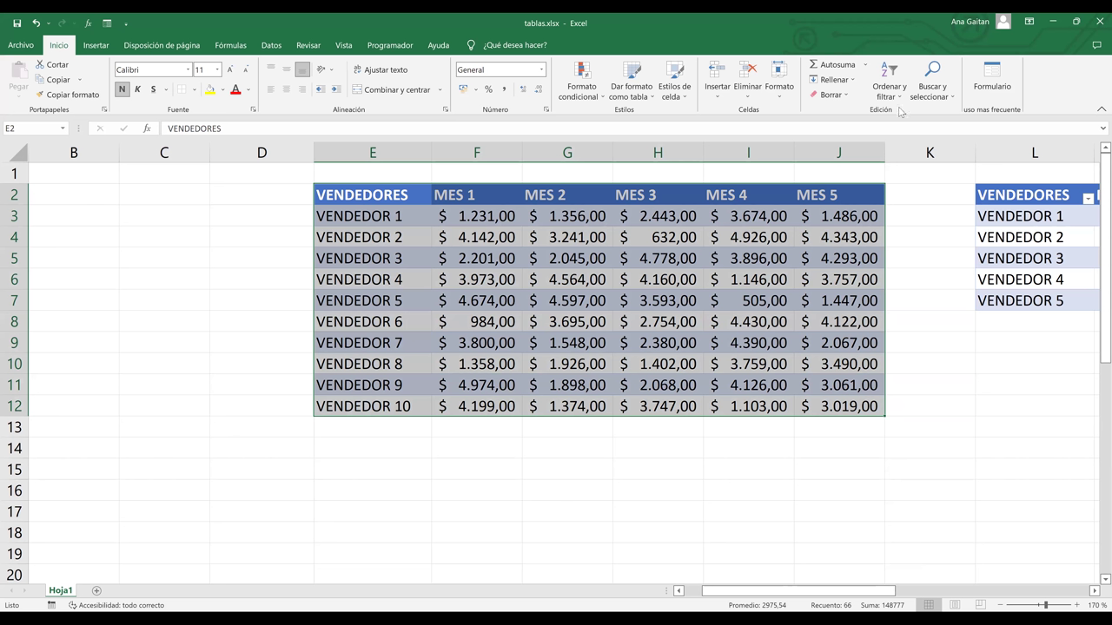
left_click(846, 98)
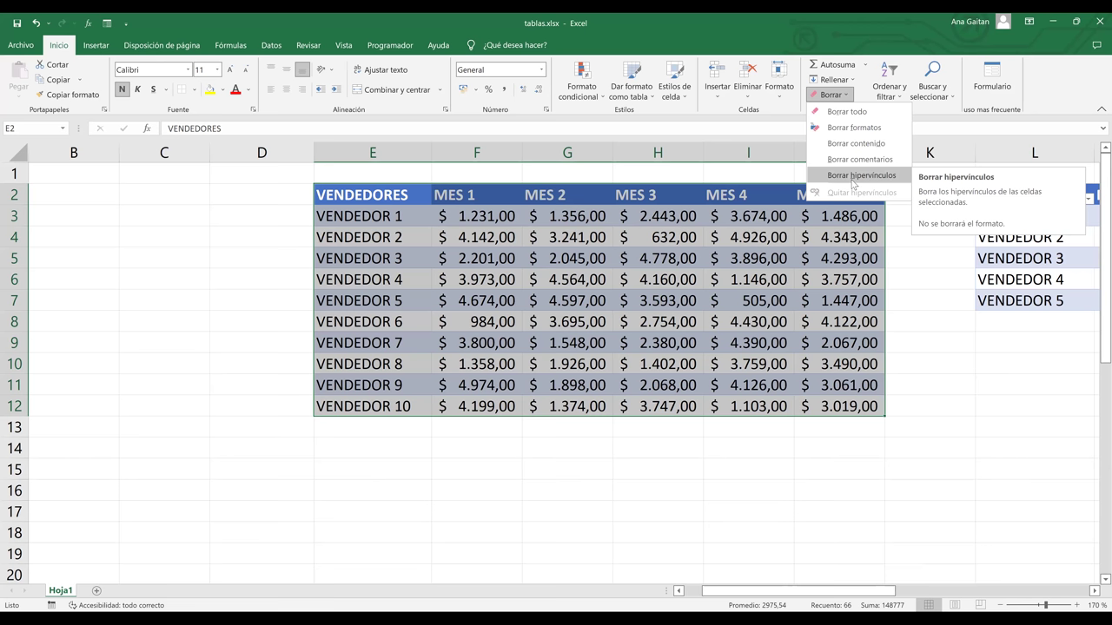
left_click(844, 129)
left_click(708, 283)
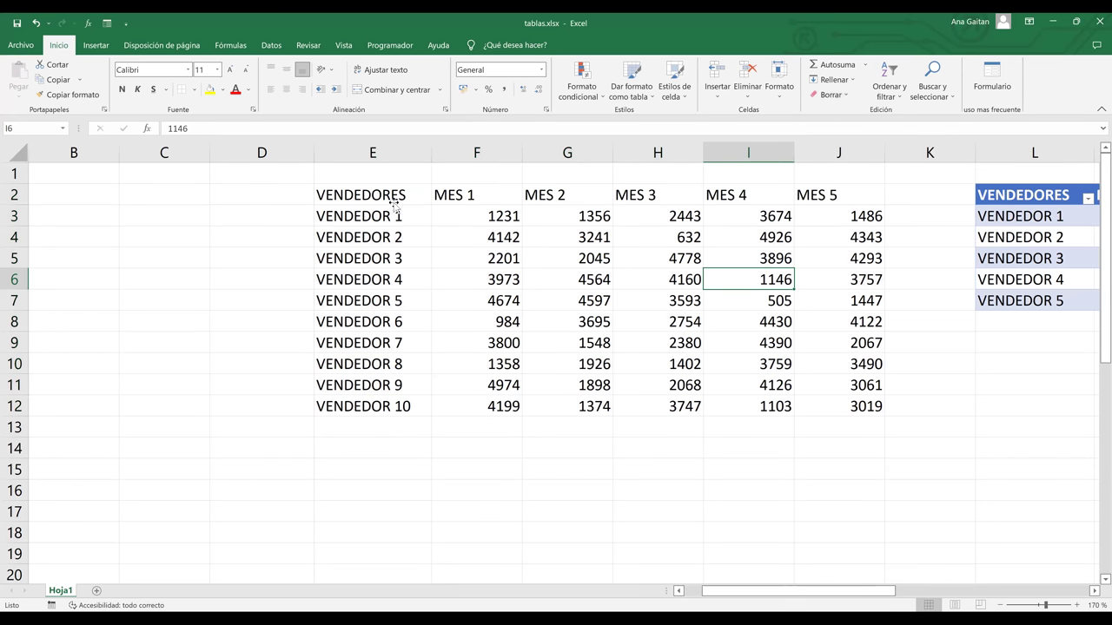
Inspect the vendor names, month headers and amounts of the ten-vendor range for leftover formatting
left_click(395, 233)
left_click(398, 263)
left_click(397, 327)
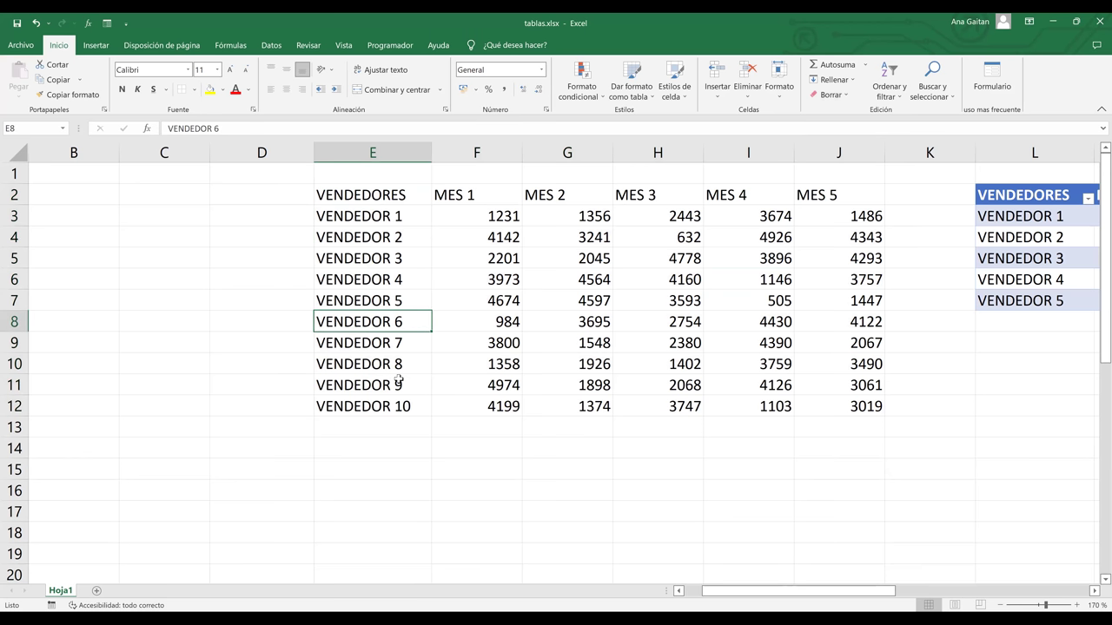
left_click_drag(399, 372, 398, 383)
left_click(504, 382)
left_click(652, 368)
left_click(685, 387)
left_click(758, 403)
left_click(814, 405)
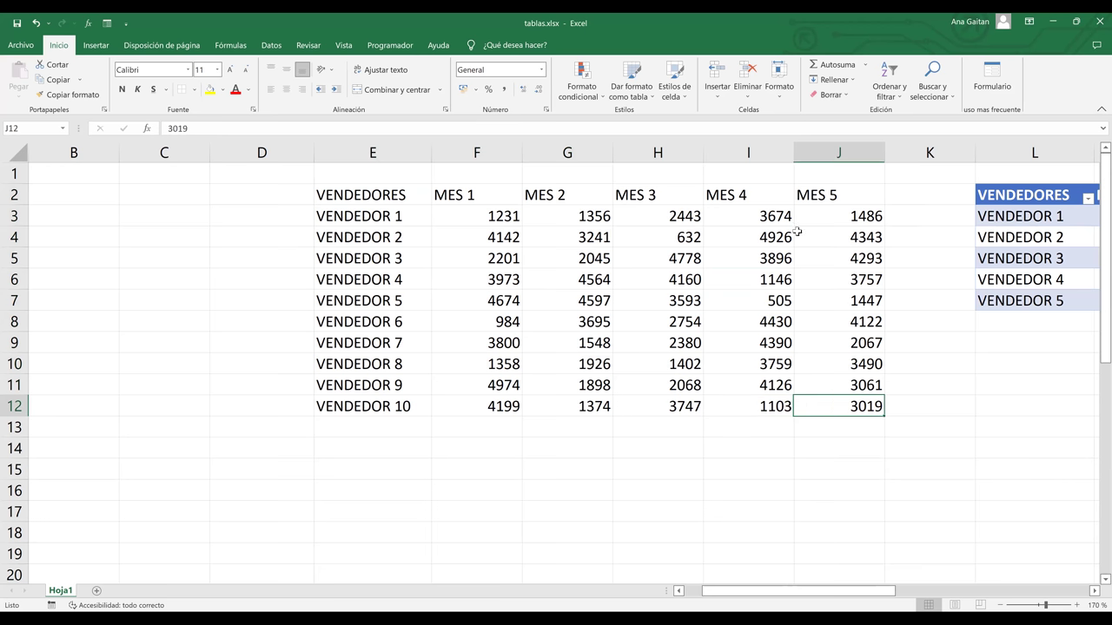
left_click(827, 191)
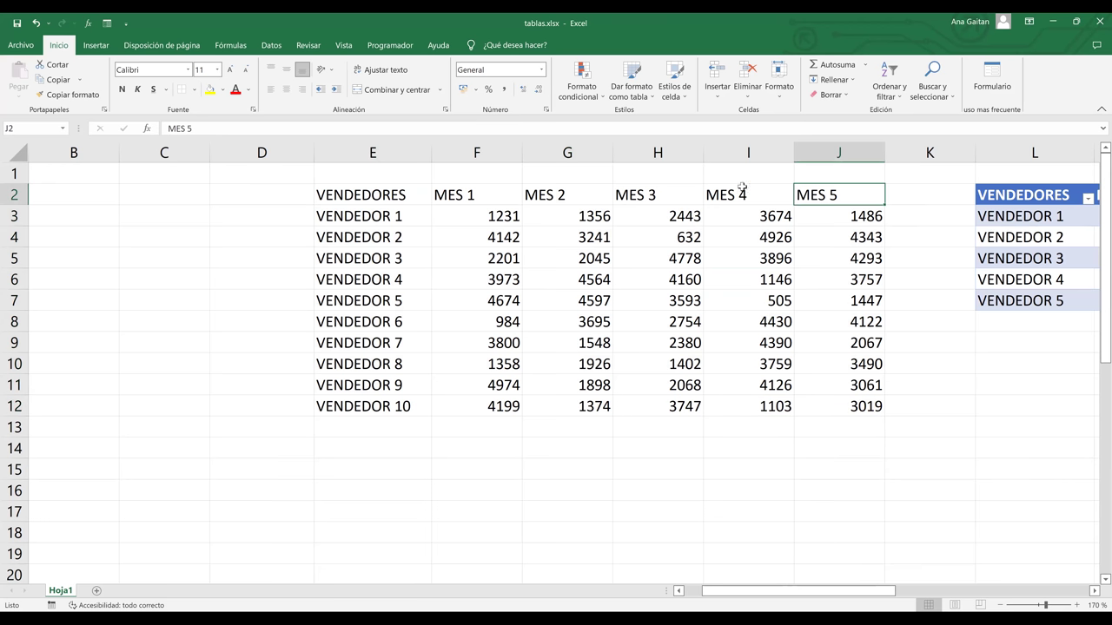
left_click(738, 189)
key("Left")
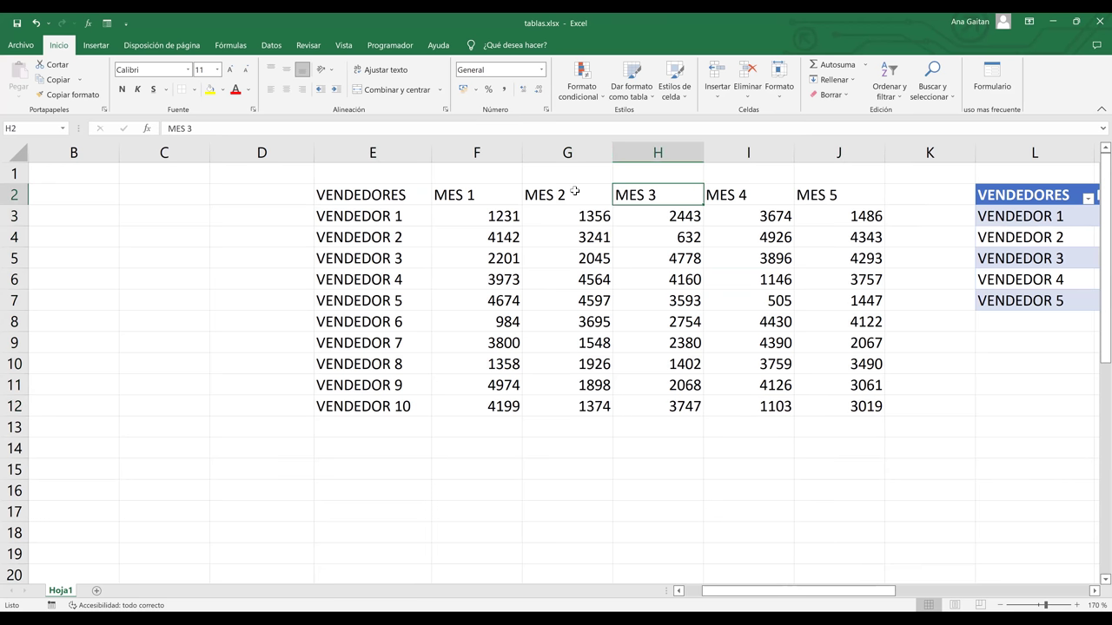
key("Left")
key("Left")
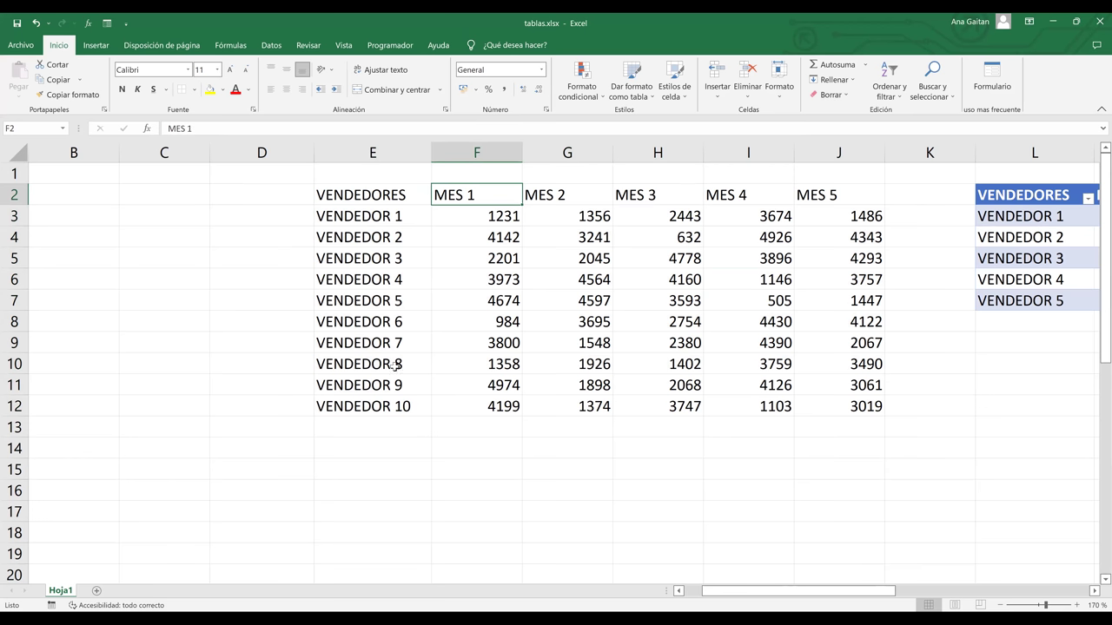
Format the ten-vendor range E2:J12 as a table with headers, using the first orange style of the medium group
left_click_drag(372, 194, 755, 337)
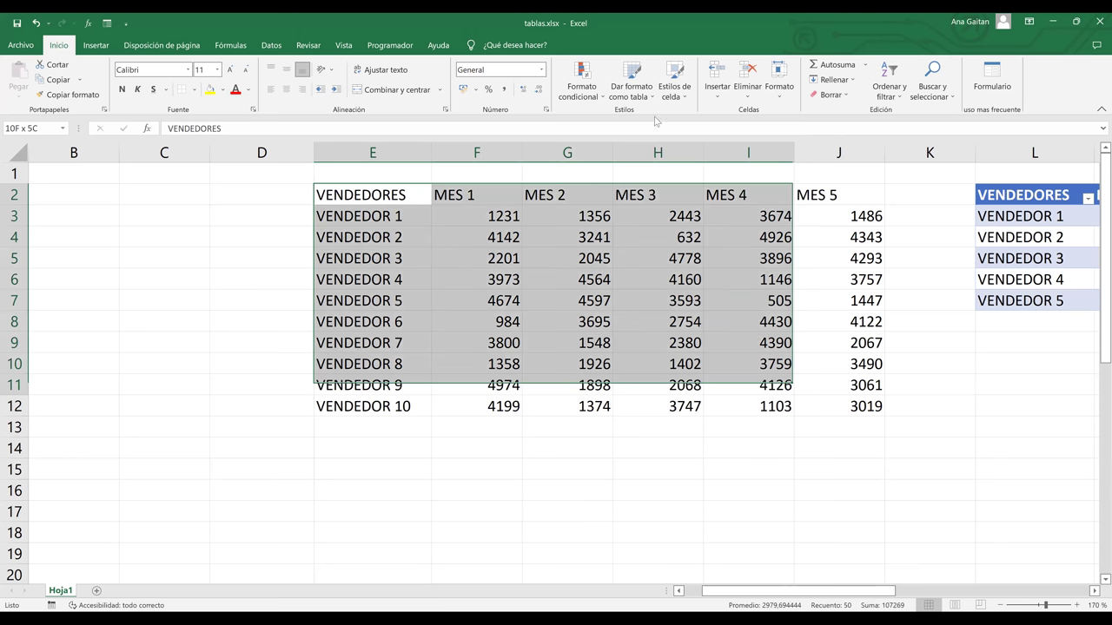
key("ctrl+a")
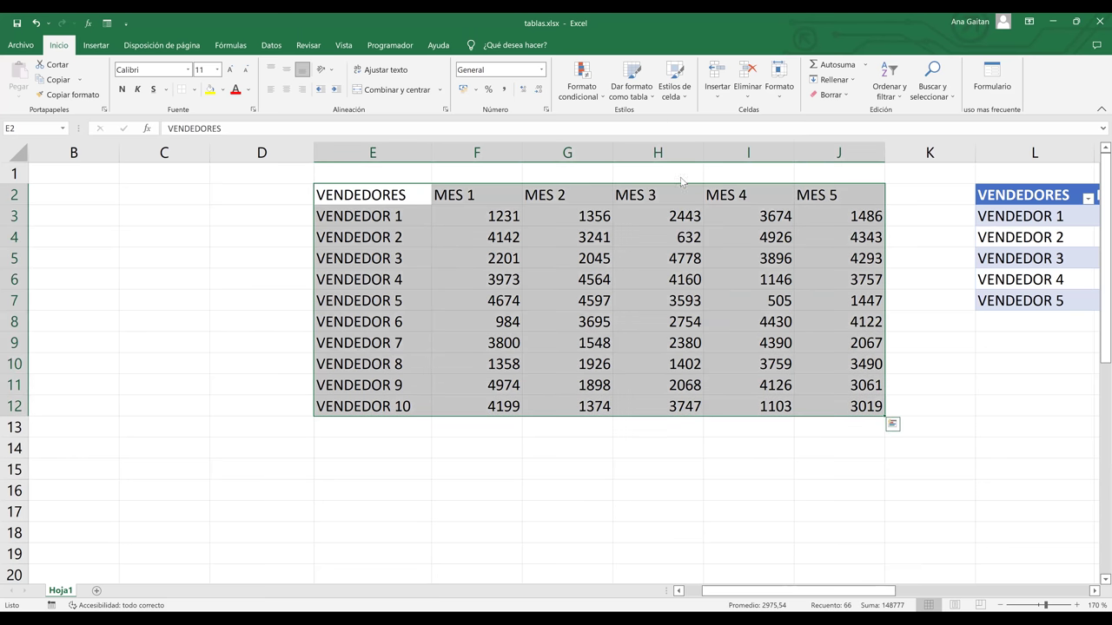
left_click(631, 87)
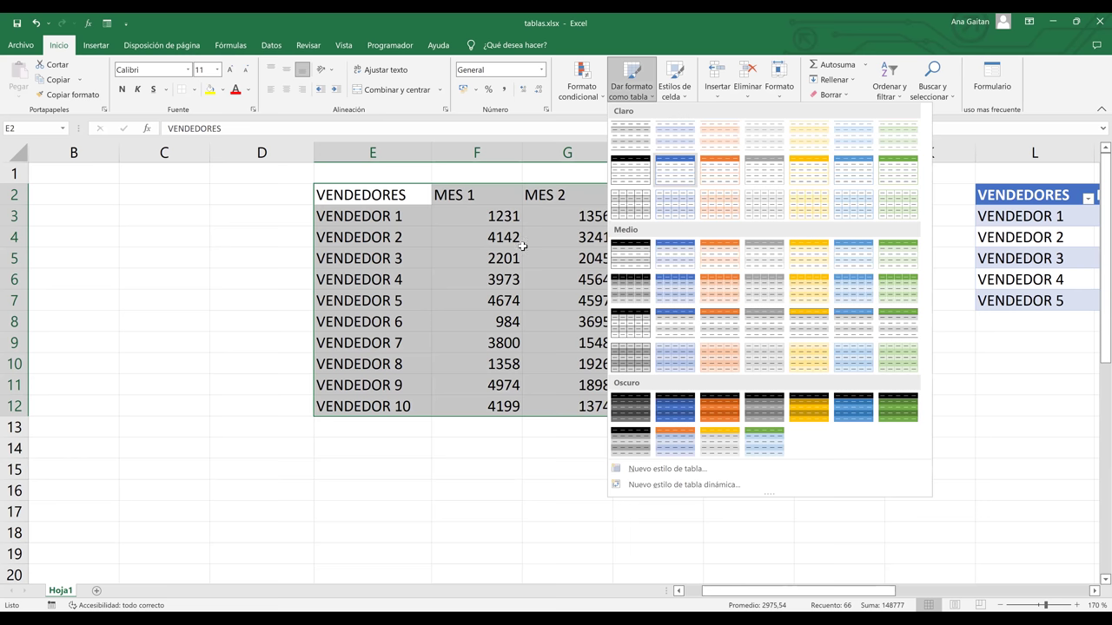
left_click(433, 249)
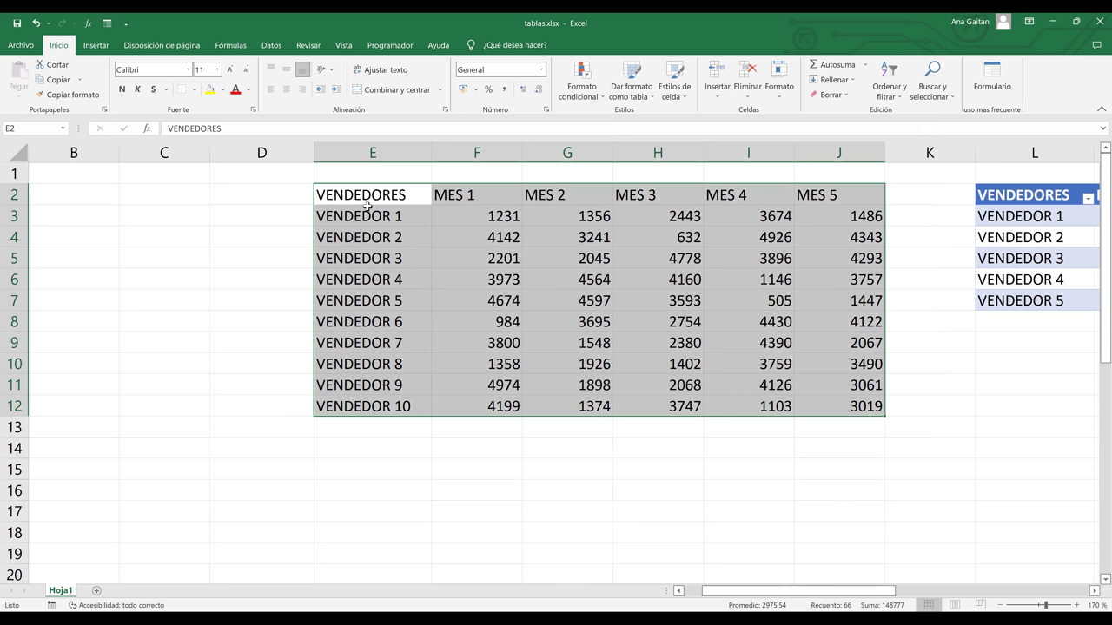
left_click(633, 114)
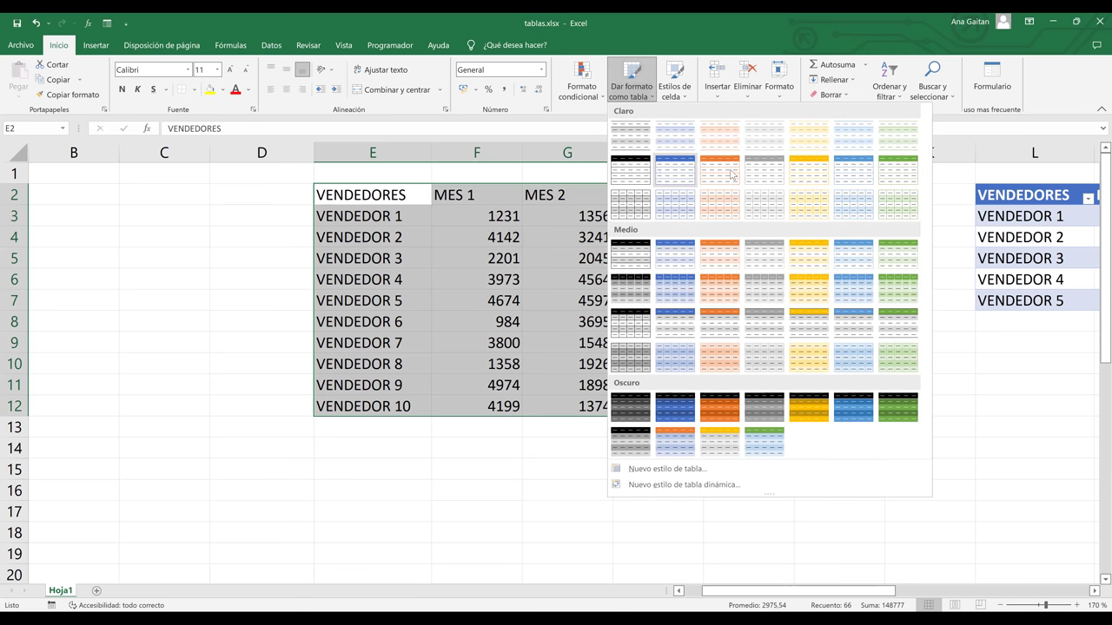
left_click(719, 261)
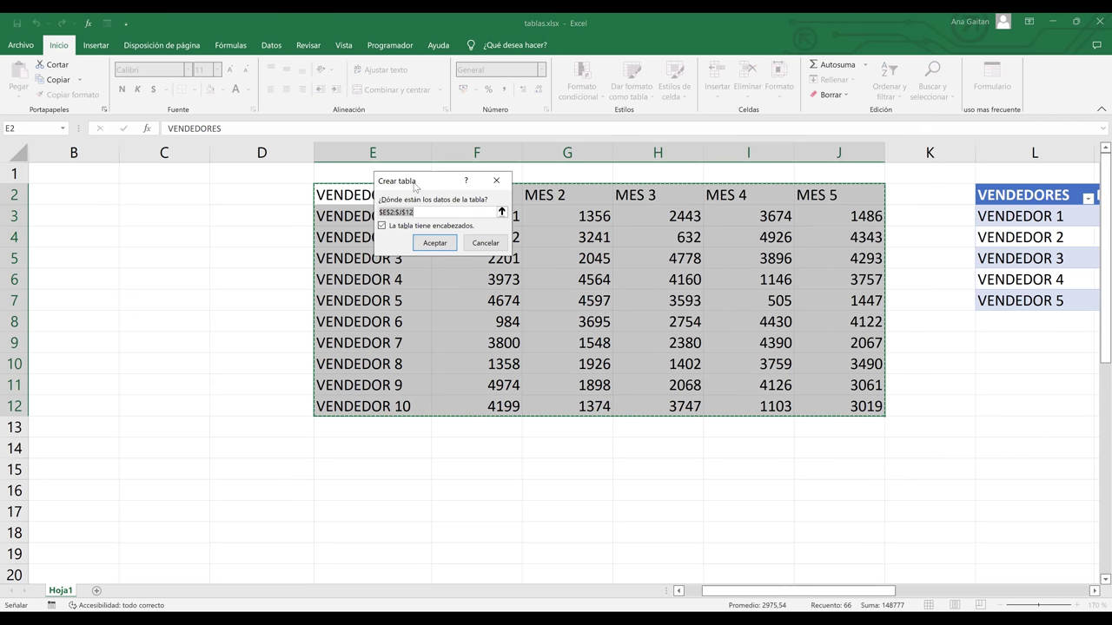
left_click_drag(415, 186, 204, 188)
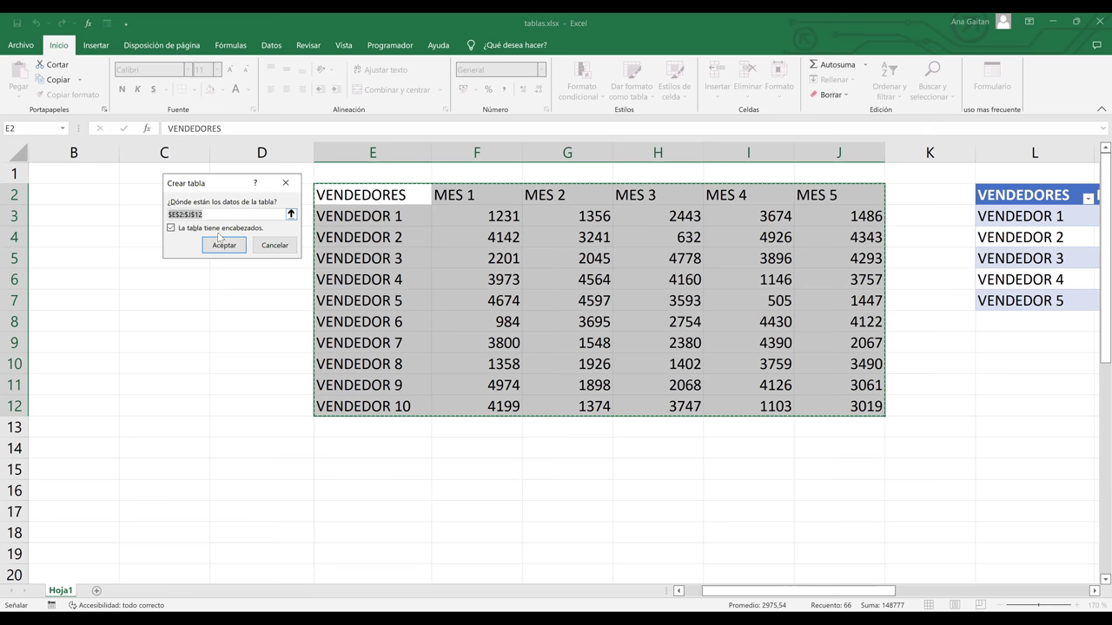
left_click(223, 246)
left_click(591, 253)
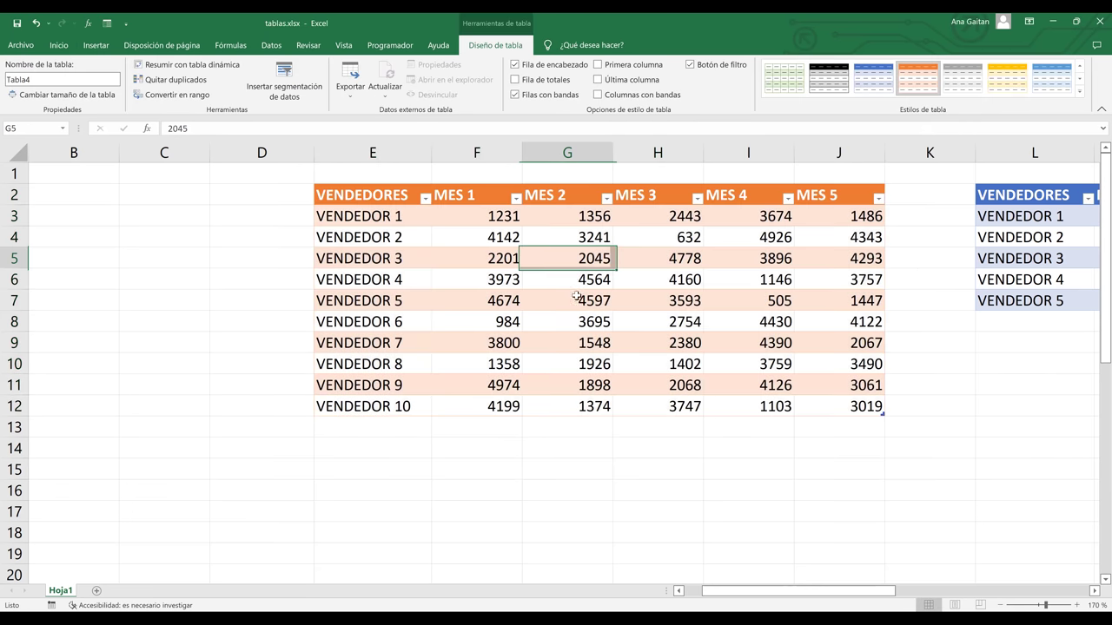
Examine the ten-vendor table's header filter buttons, banded rows and table design options from several of its cells
left_click(432, 322)
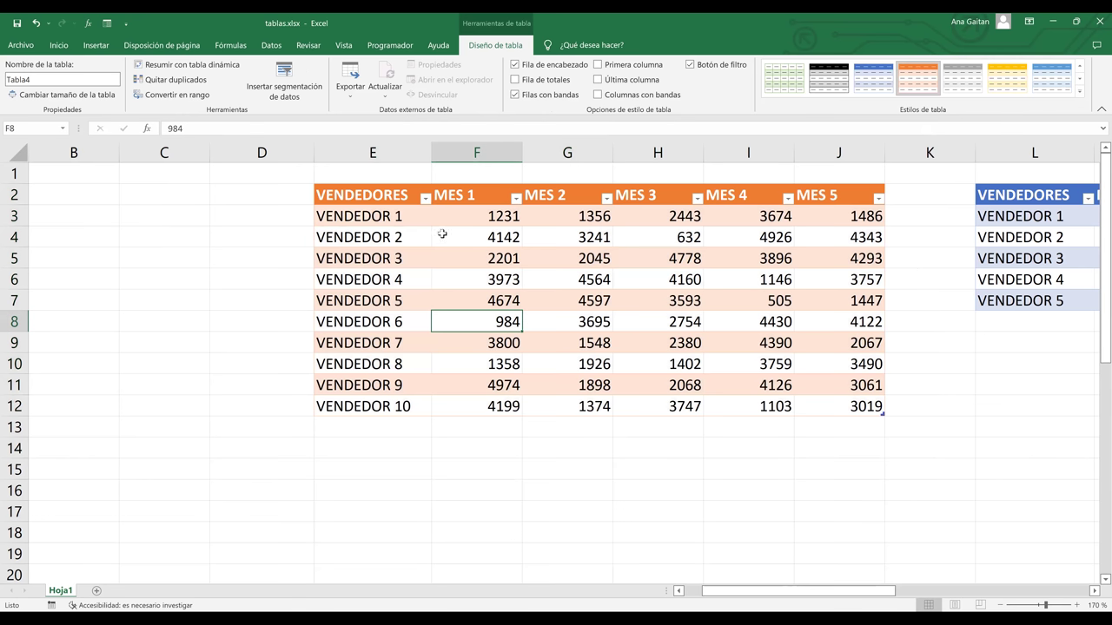
left_click(473, 237)
left_click(573, 300)
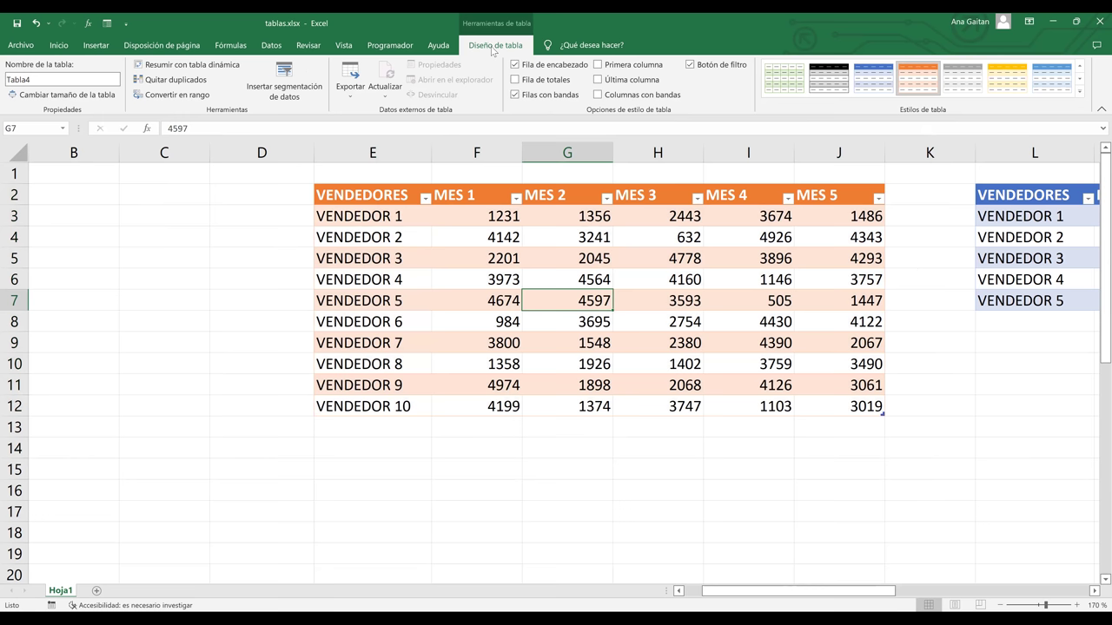
left_click(682, 258)
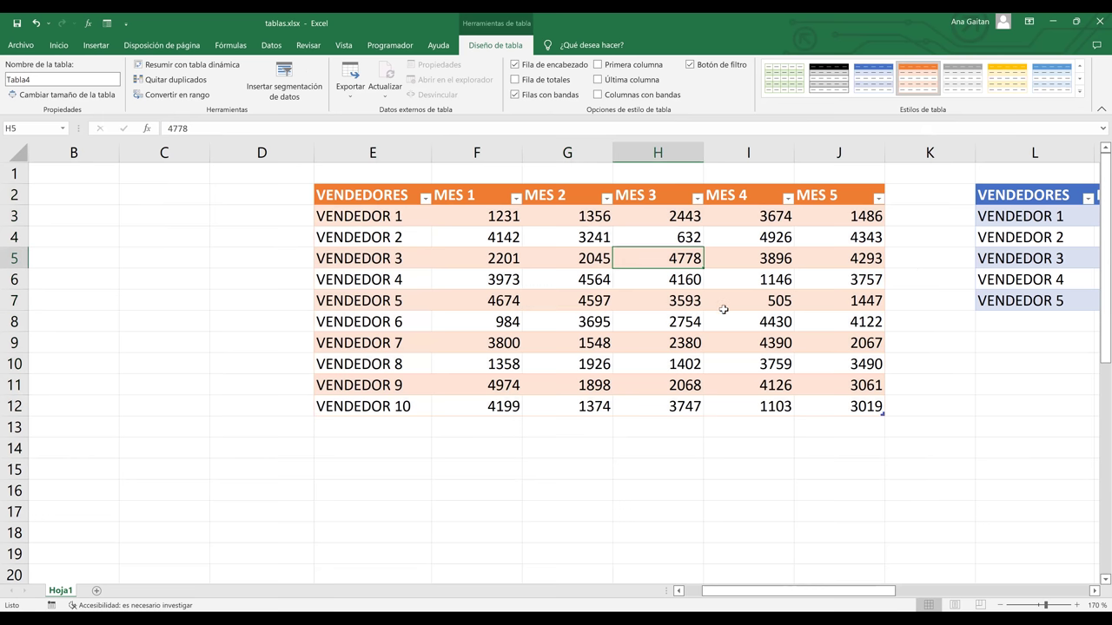
left_click(715, 369)
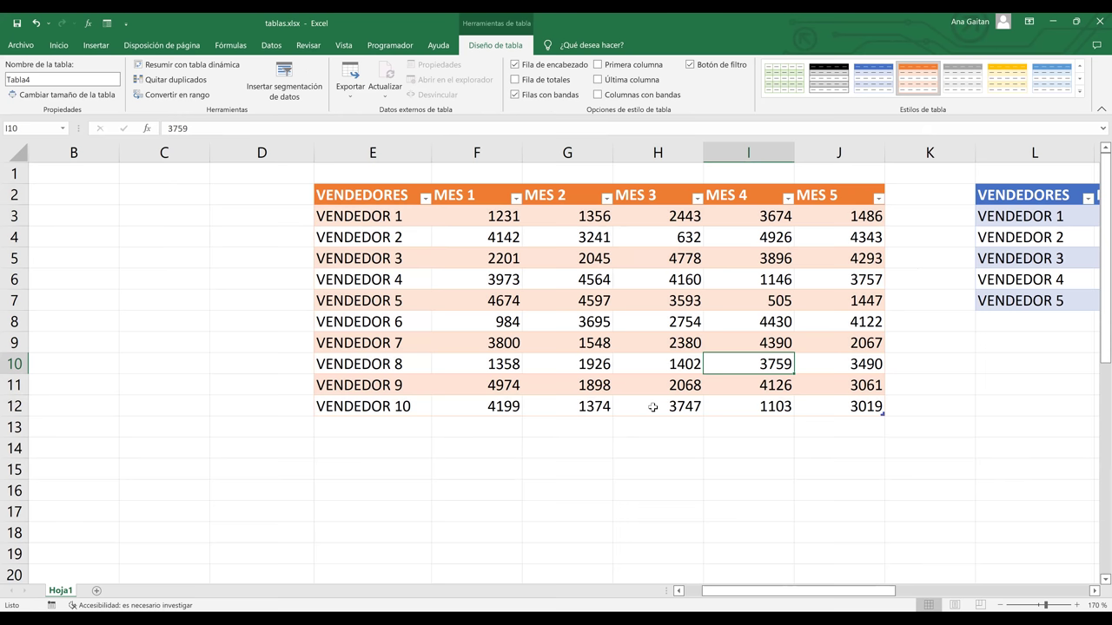
left_click(712, 424)
left_click(845, 409)
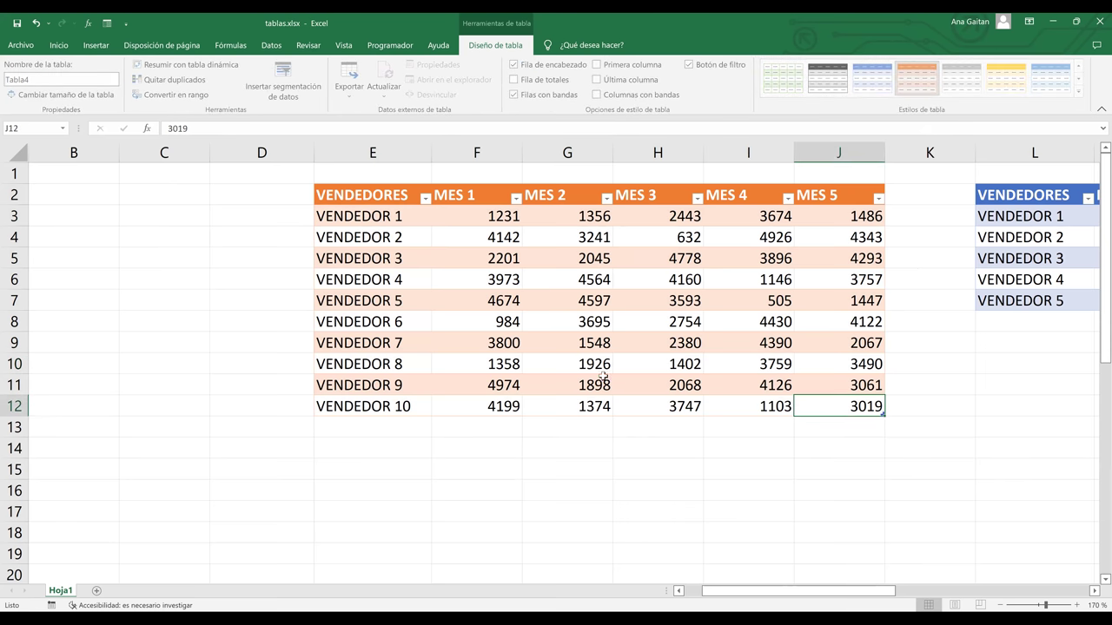
left_click(475, 280)
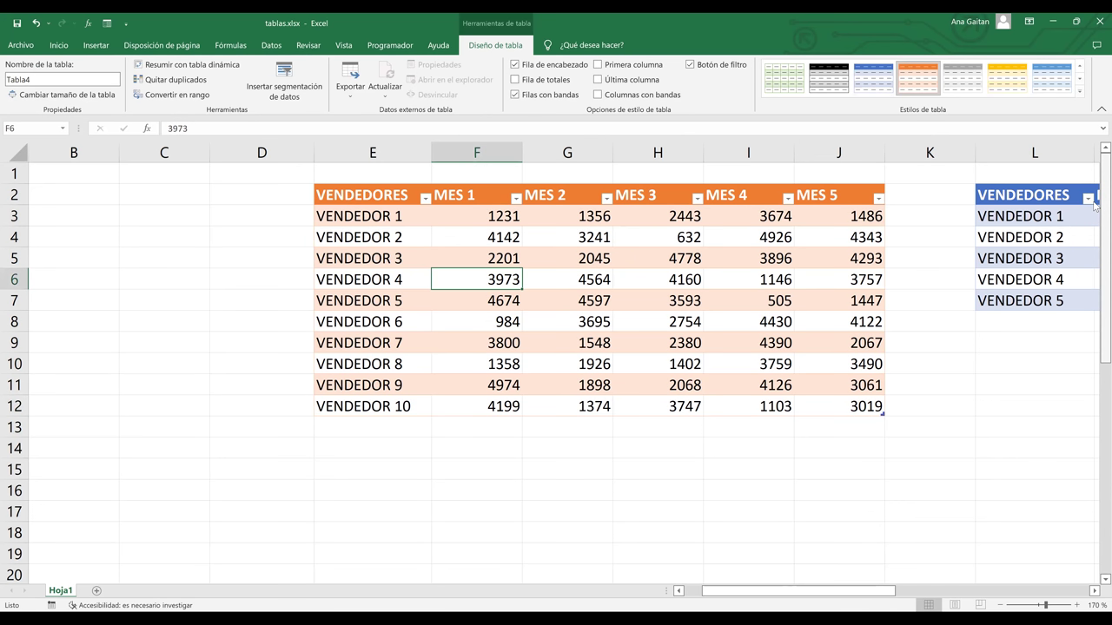